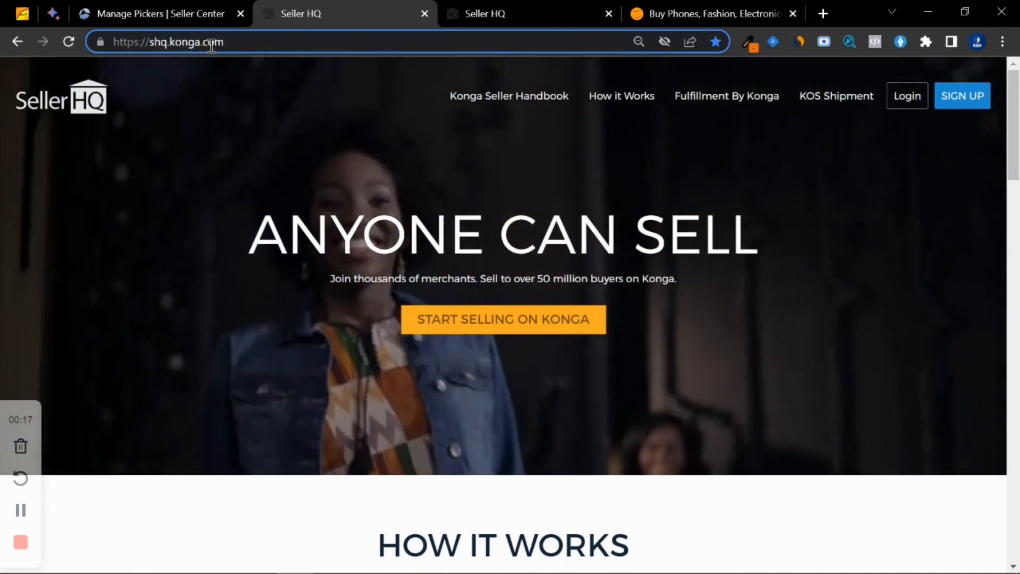
Step: Log in to the SellerHQ account on shq.konga.com with the saved credentials
scroll(570, 263, down, 2)
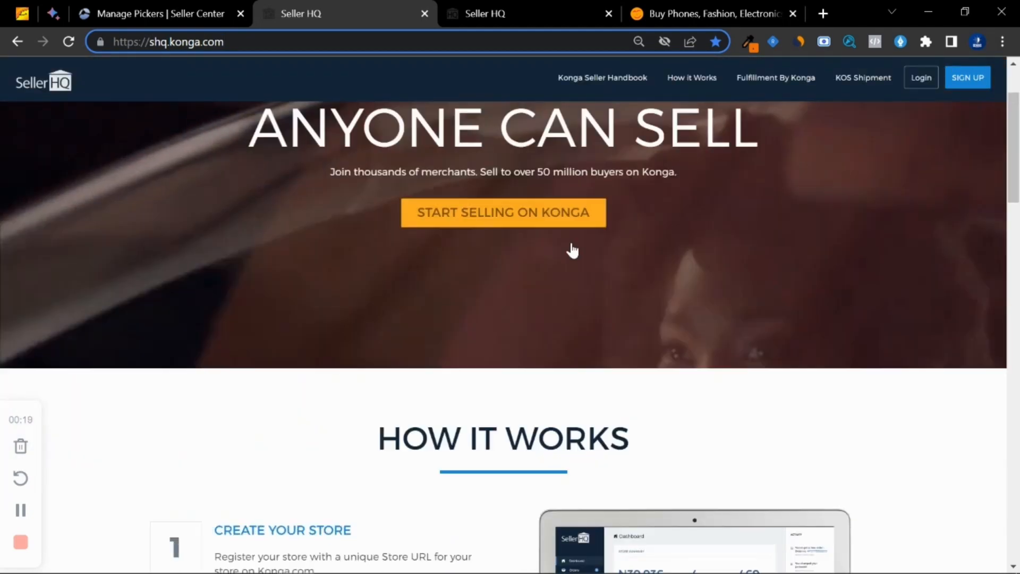
scroll(569, 250, up, 2)
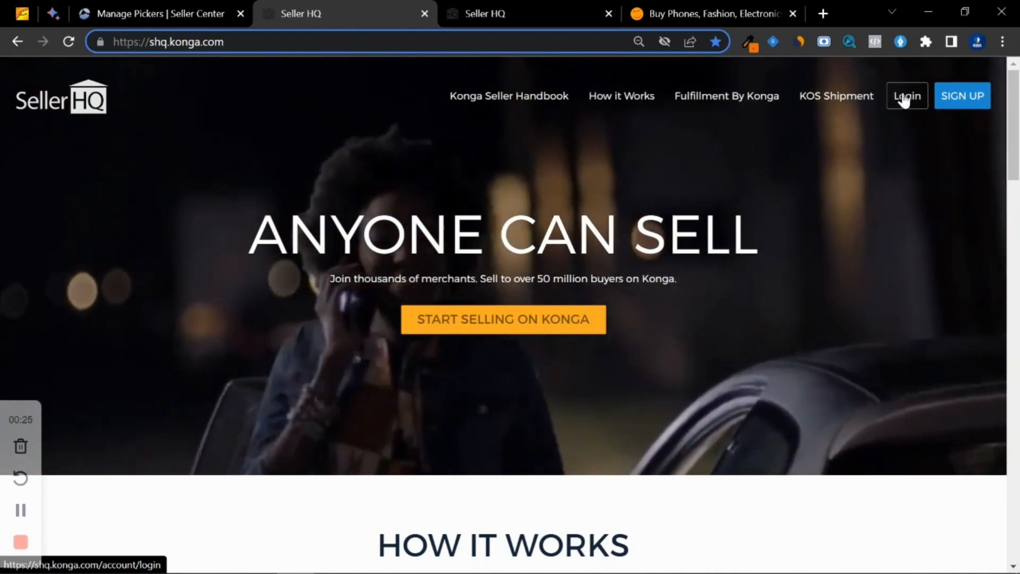
click(904, 100)
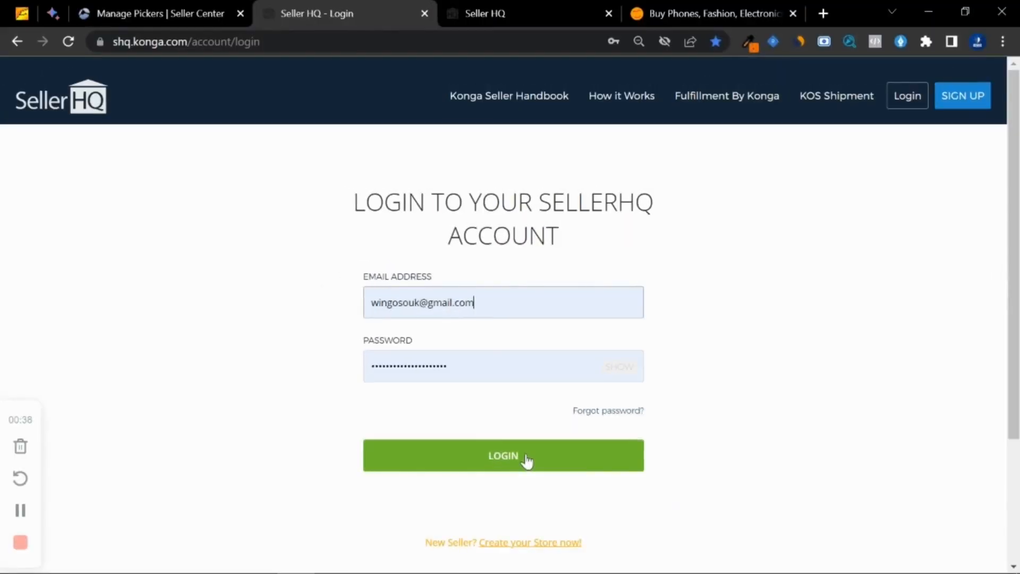
click(526, 457)
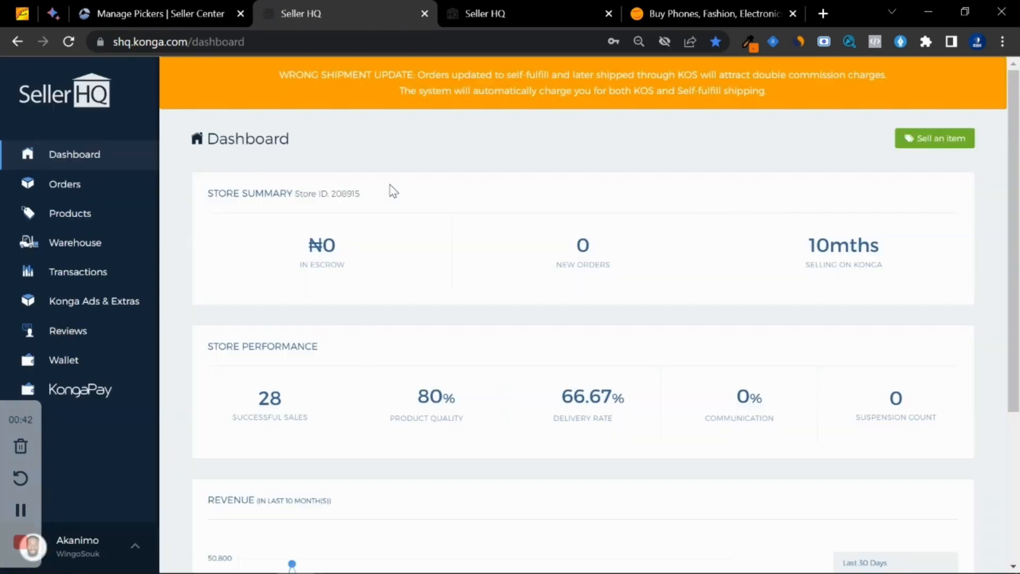
Step: Switch to Telegram and open the Dealrr channel's pinned message about selling wristwatches on Jumia & Konga
click(665, 14)
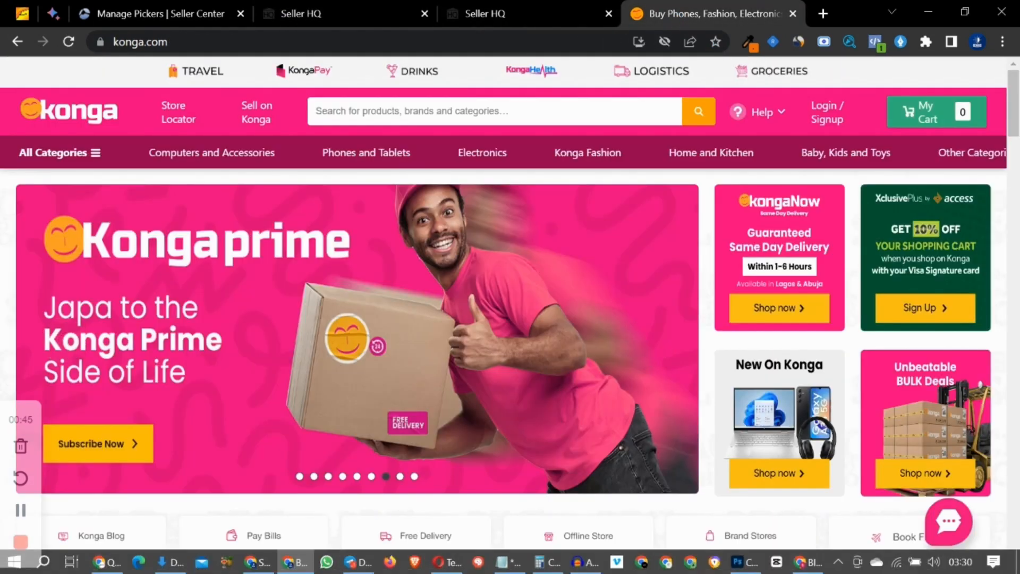
click(365, 564)
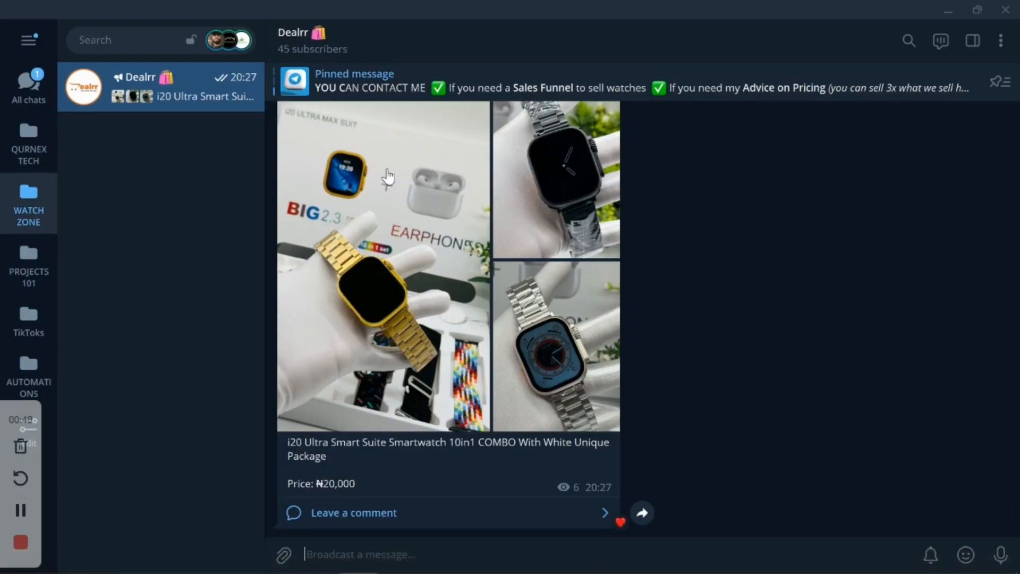
click(418, 85)
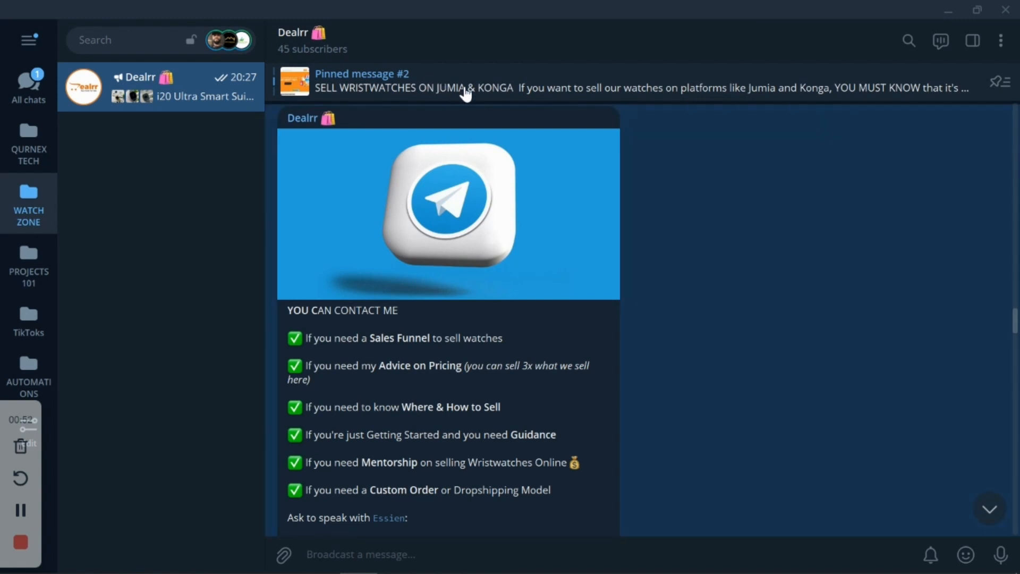
click(462, 91)
scroll(528, 154, down, 2)
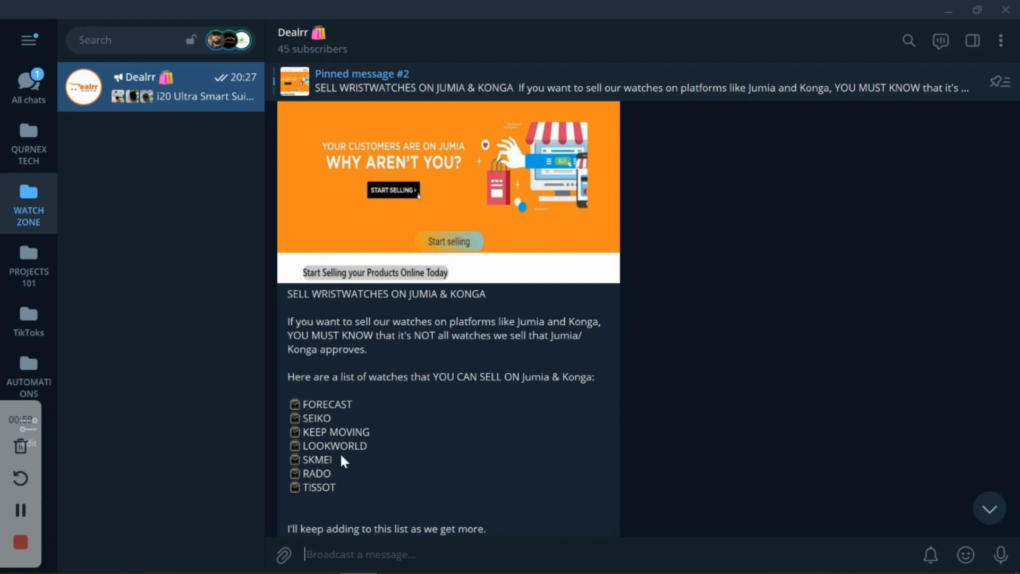
Step: Review the pinned message's list of watch brands that can be sold on Jumia & Konga
drag(348, 482, 286, 405)
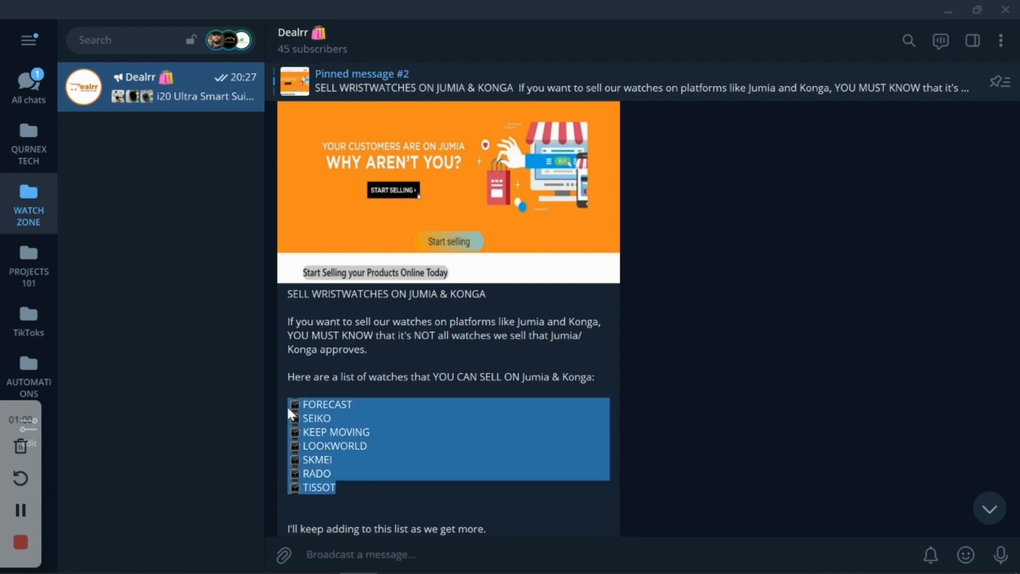
click(335, 400)
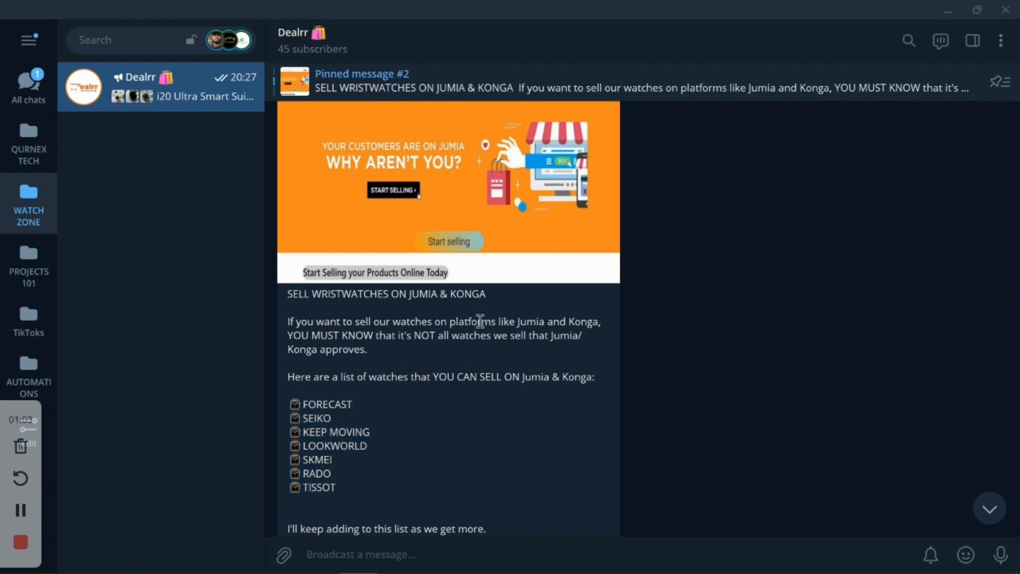
double_click(430, 292)
click(380, 338)
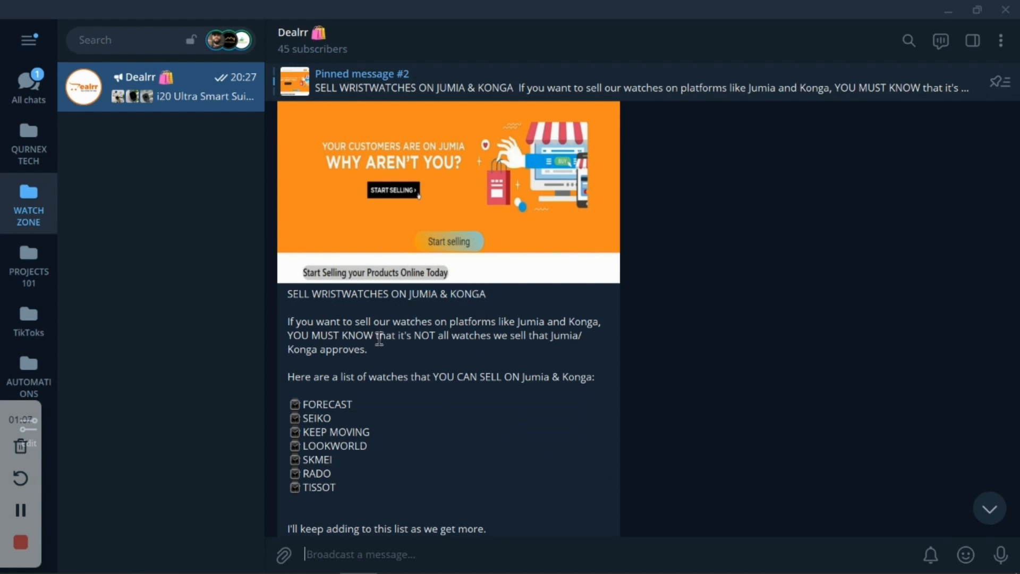
Step: Copy the brand name SKMEI from the list and search the Dealrr channel's messages for it
right_click(301, 460)
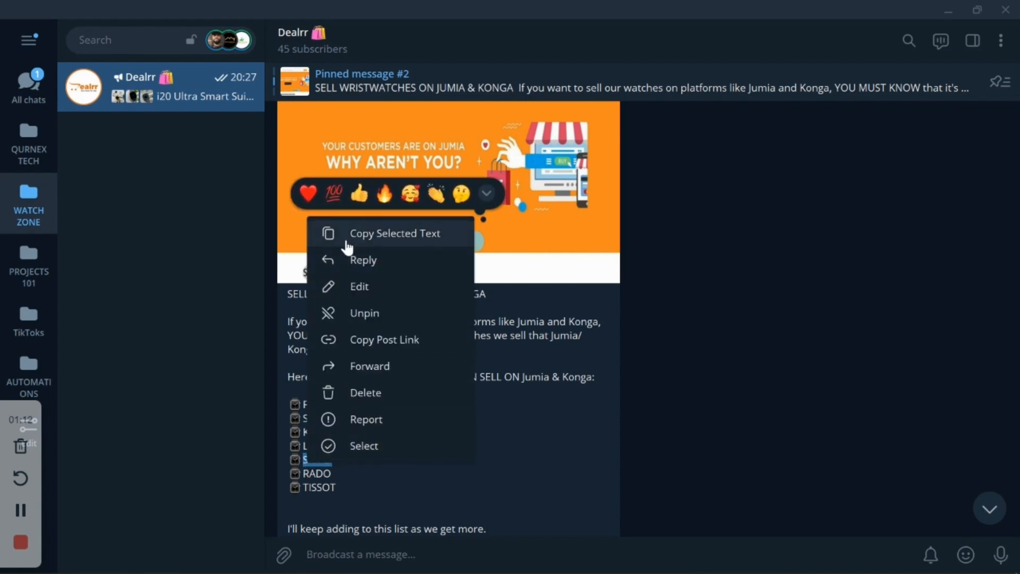
click(328, 233)
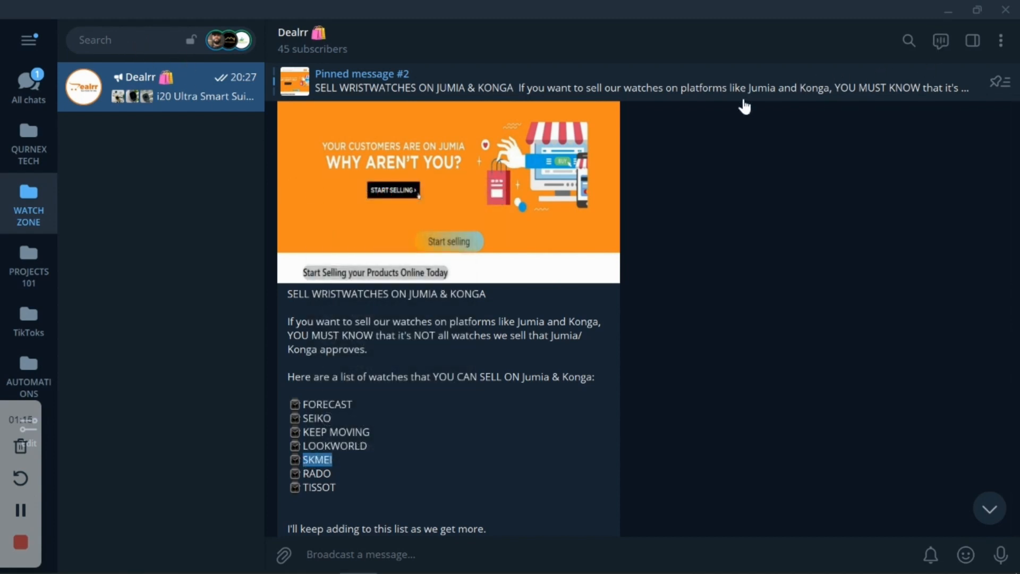
click(908, 41)
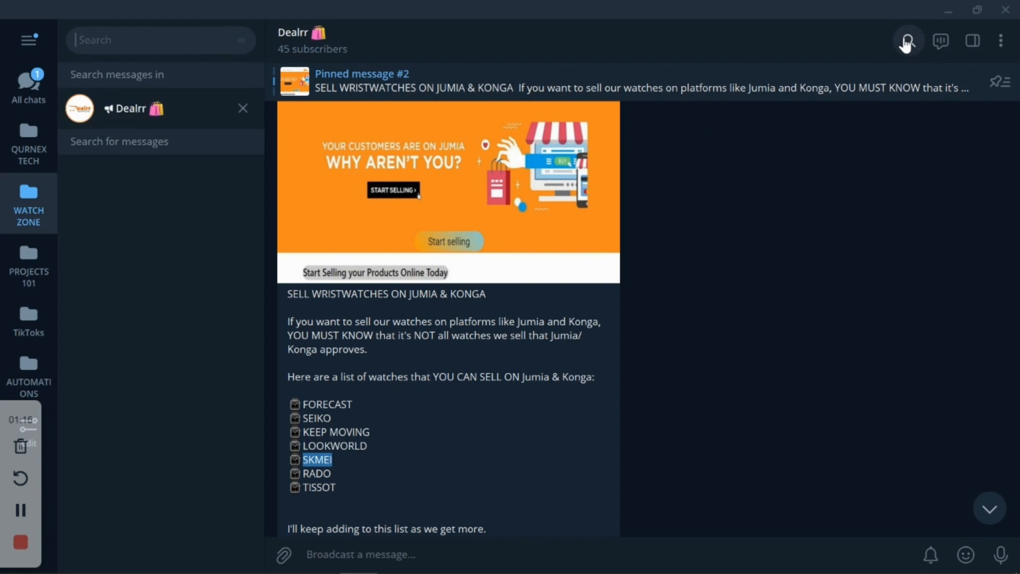
right_click(171, 40)
click(196, 166)
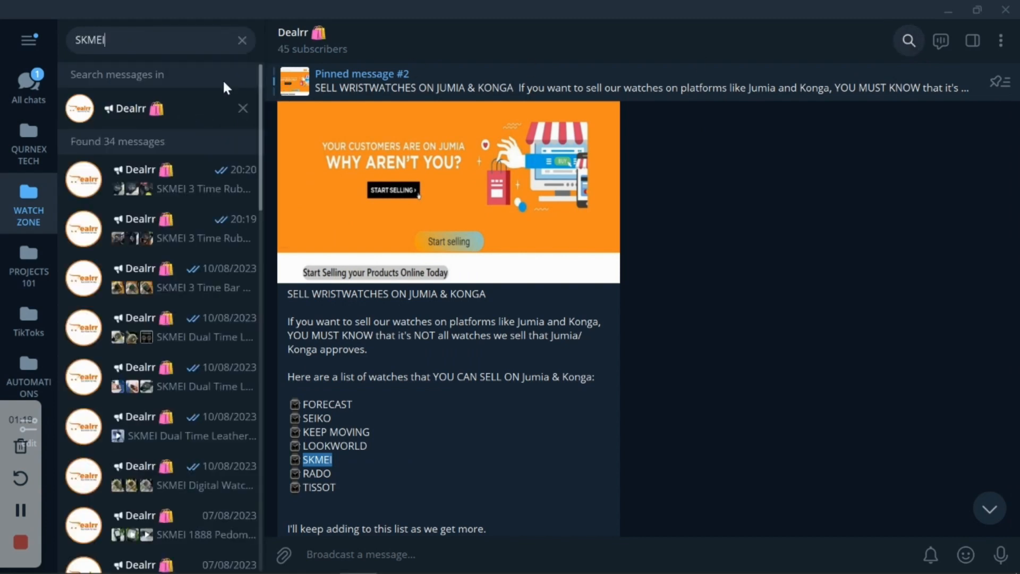
Step: Go through the first three SKMEI posts and check the supplier price of the SKMEI 3 Time Bar Chain Watch
click(182, 184)
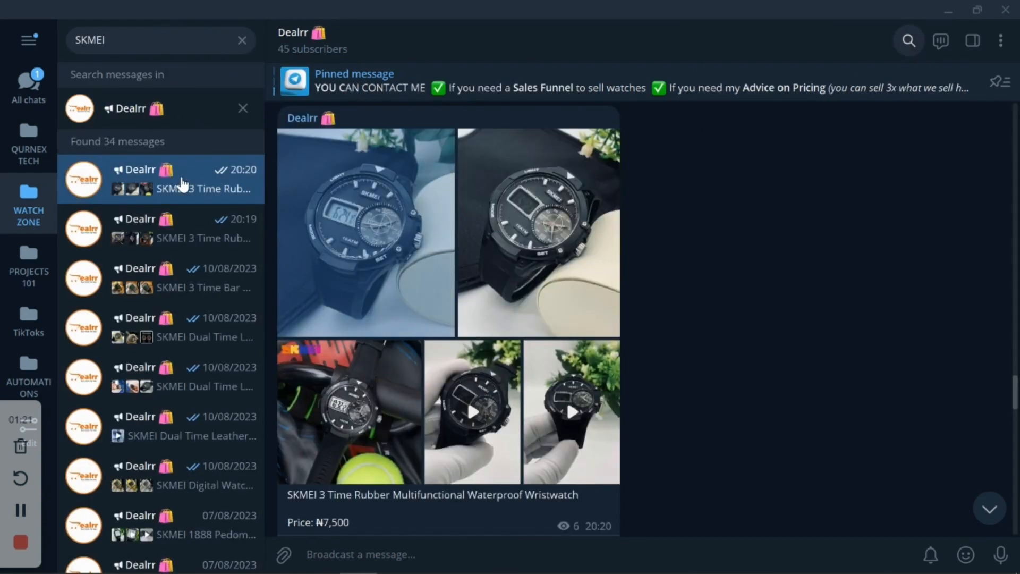
click(173, 238)
click(167, 286)
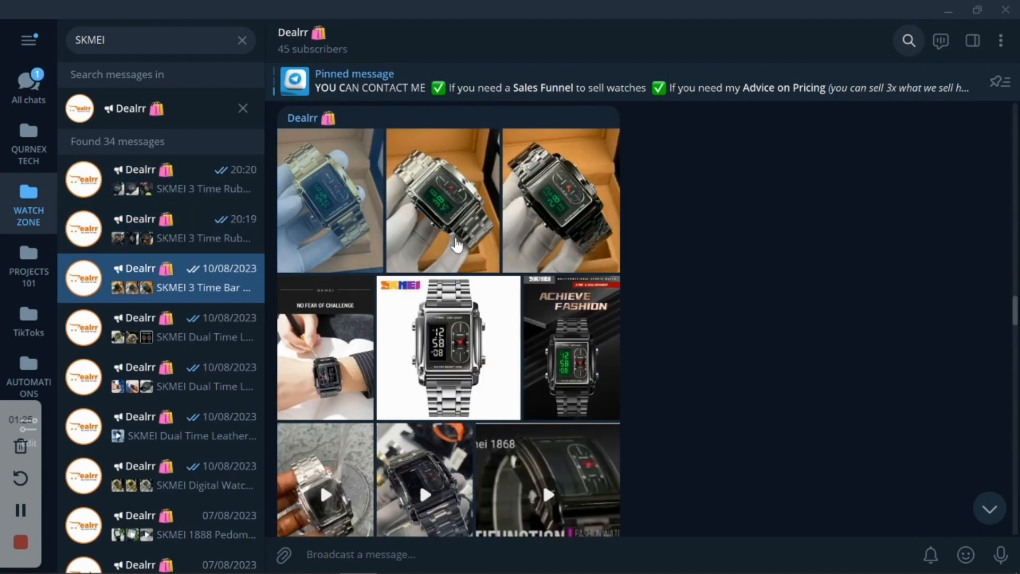
scroll(512, 245, down, 2)
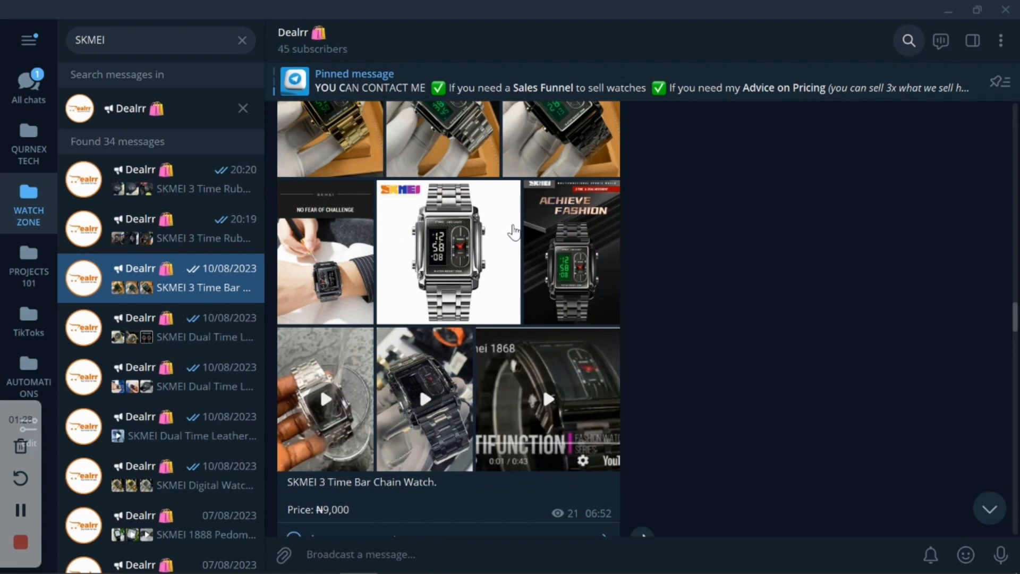
scroll(512, 246, down, 1)
drag(351, 462, 321, 459)
click(342, 448)
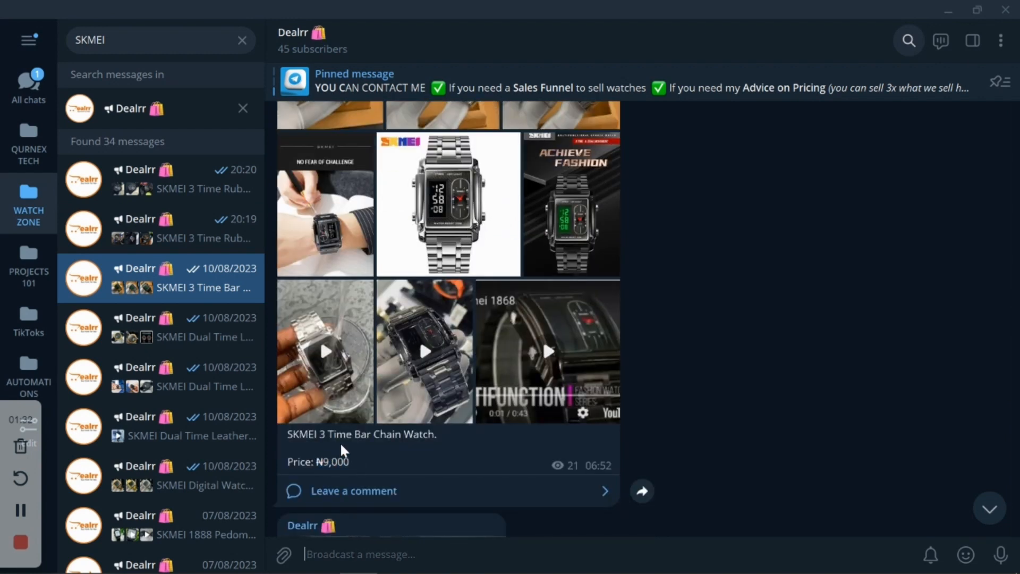
Step: Switch to the Konga storefront in the browser and search its products for SKMEI
mouse_move(356, 566)
click(296, 562)
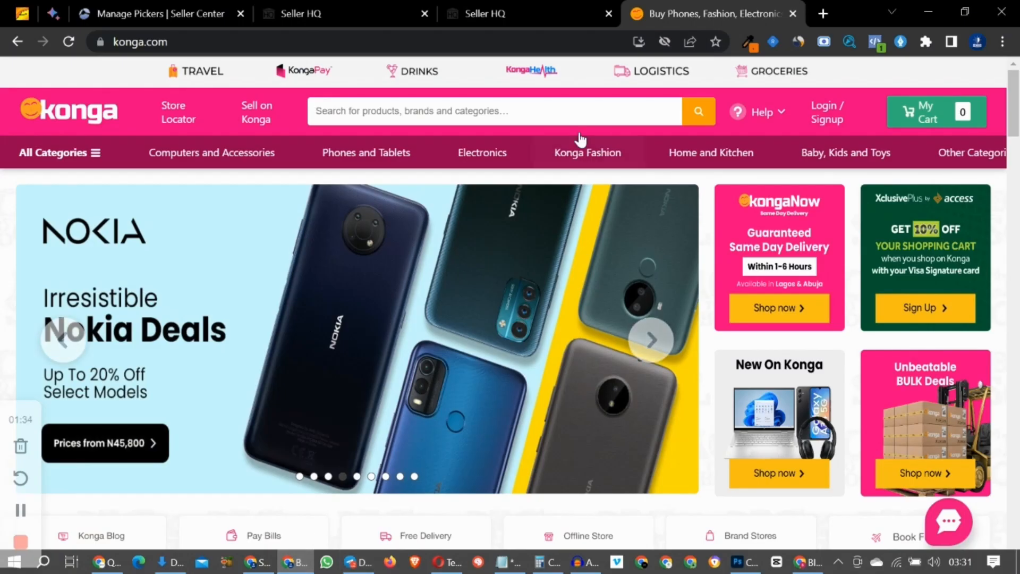
click(556, 114)
text(SKMEI)
key(Return)
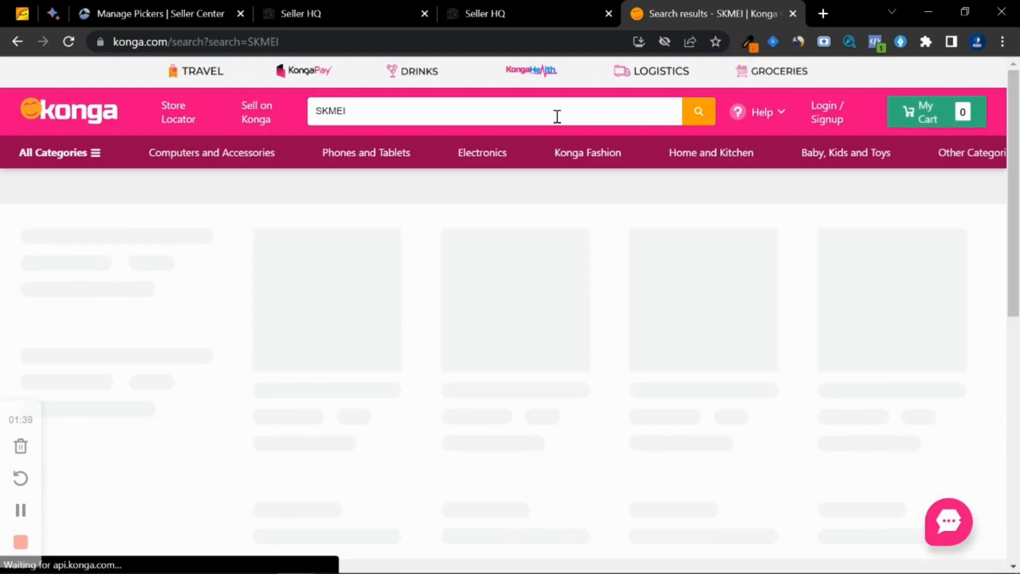
Step: Browse the SKMEI results for the matching chain watch and open the Skmei Watch - Black listing from Max Store in a new tab
scroll(428, 250, down, 3)
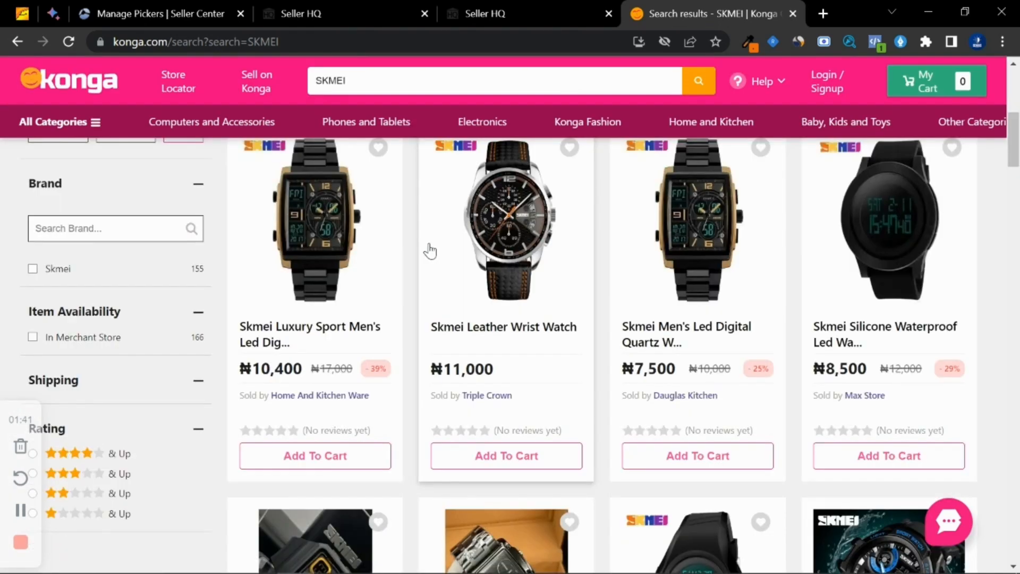
scroll(449, 237, up, 3)
scroll(458, 244, down, 5)
scroll(468, 297, down, 5)
scroll(490, 354, up, 2)
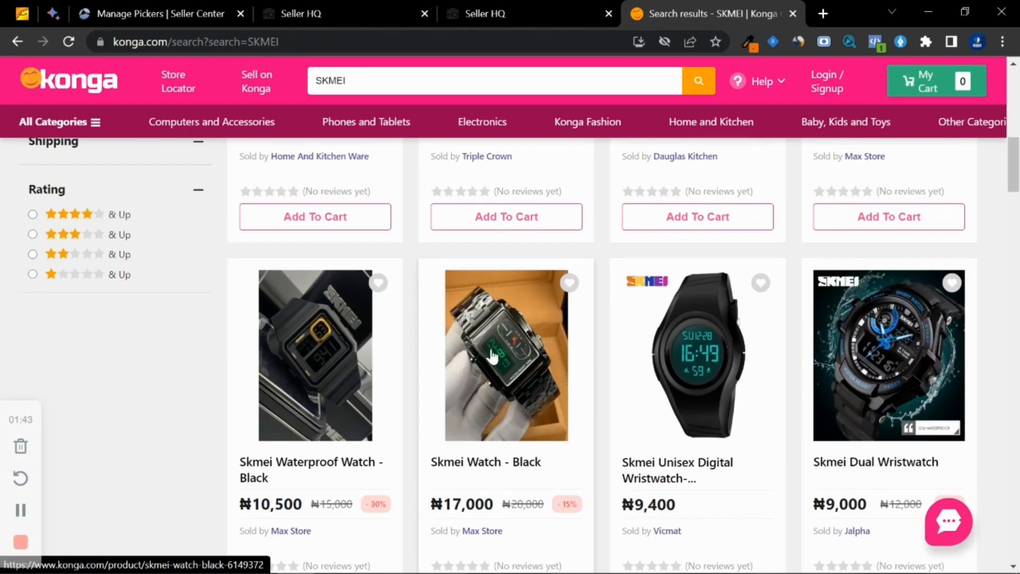
scroll(500, 351, down, 12)
scroll(508, 349, down, 14)
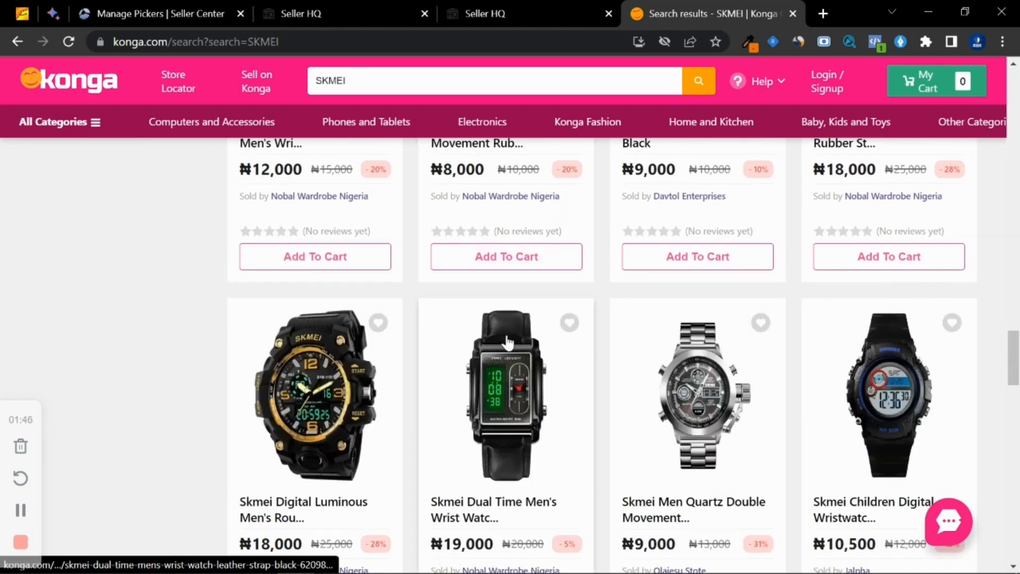
scroll(508, 340, down, 3)
scroll(486, 360, up, 6)
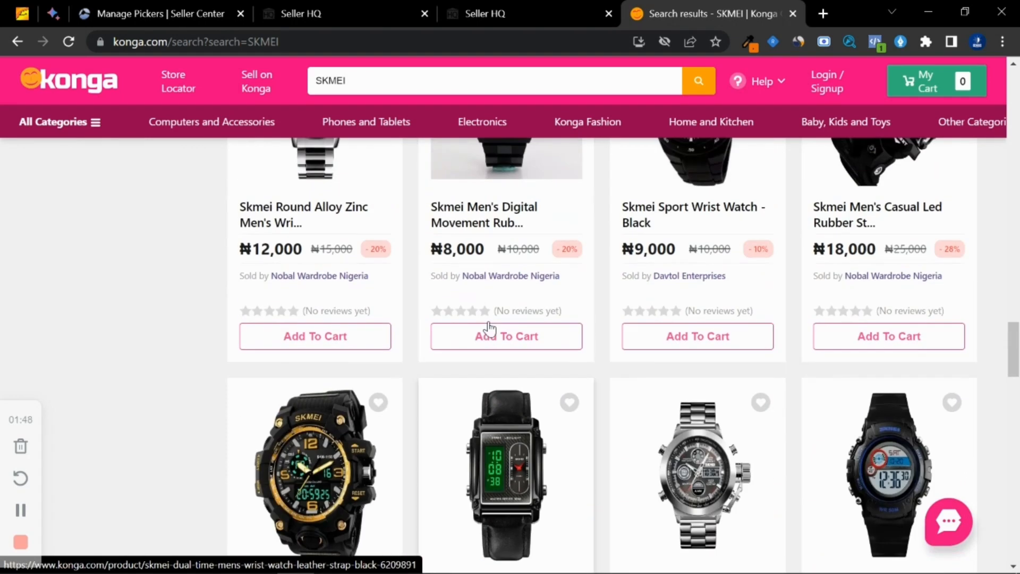
scroll(513, 411, up, 1)
scroll(531, 411, down, 10)
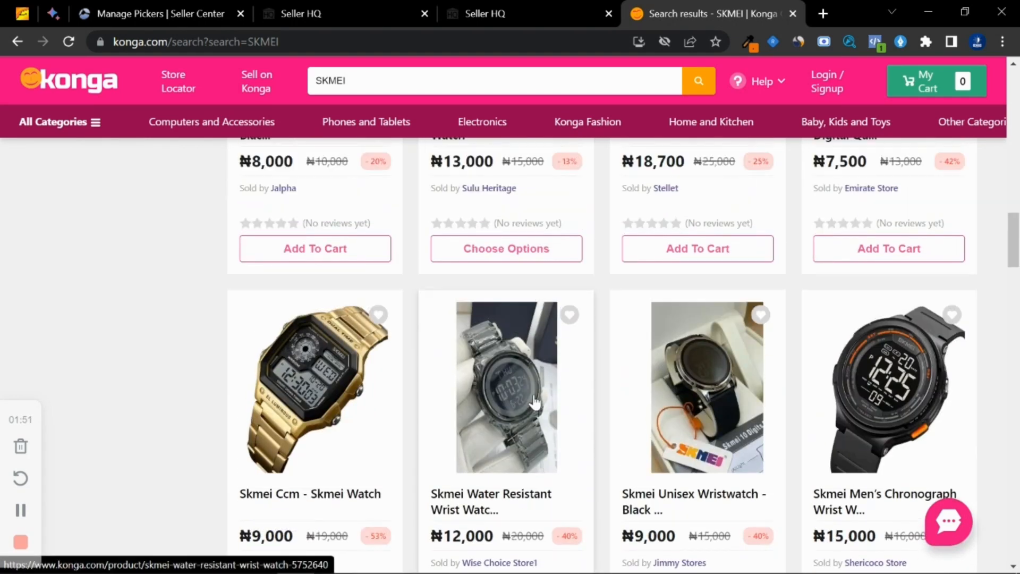
scroll(534, 403, up, 2)
scroll(534, 402, up, 10)
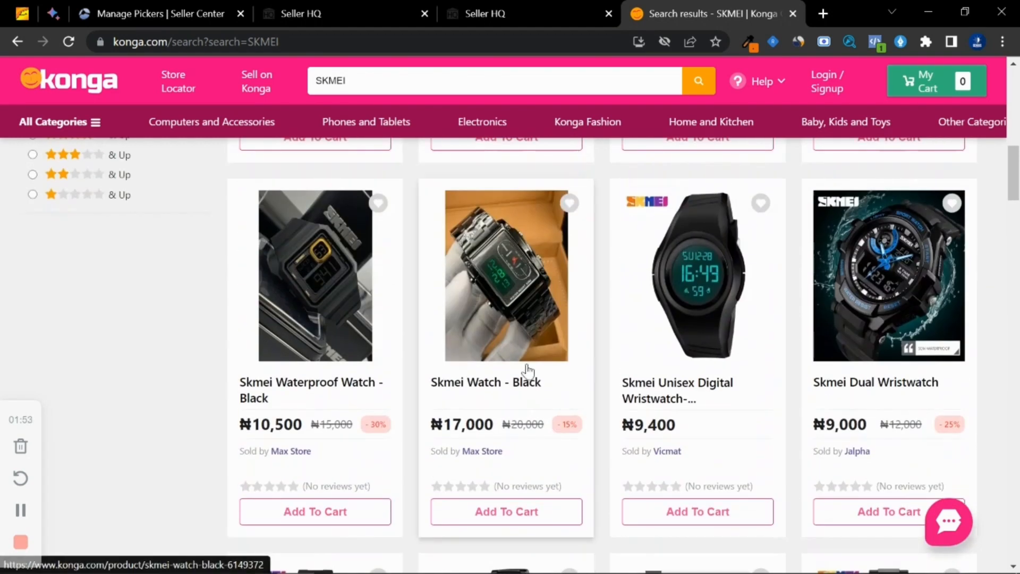
right_click(505, 269)
click(579, 276)
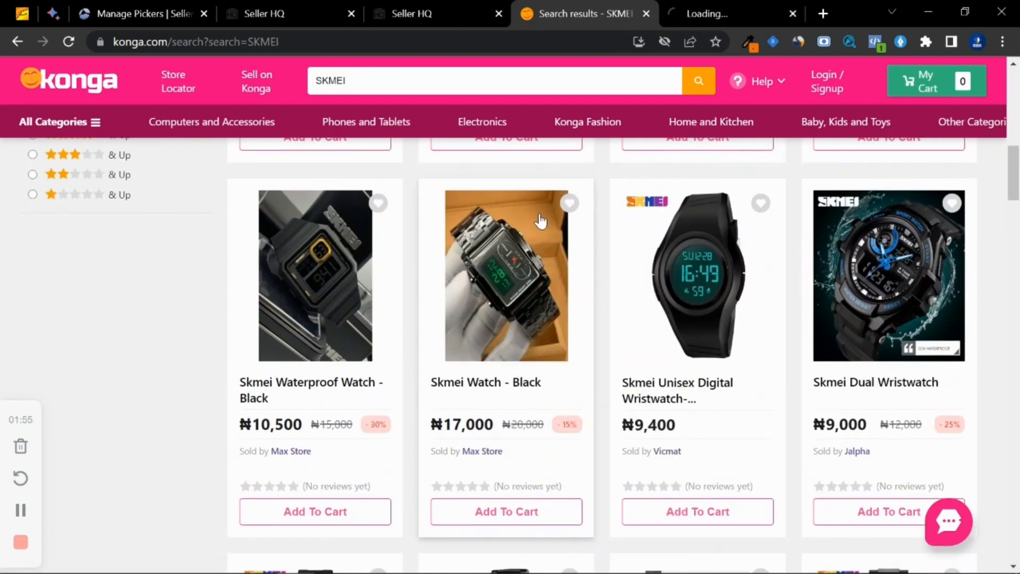
Step: Look up the commission rates for Watches under Fashion in the SellerHQ Fulfilled by Konga commissions table
click(417, 2)
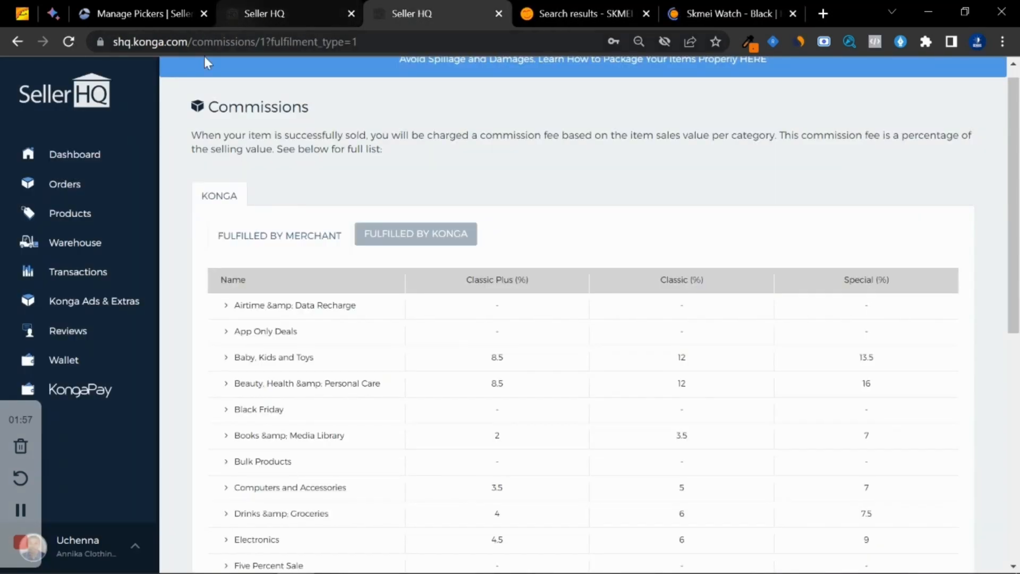
scroll(300, 287, down, 3)
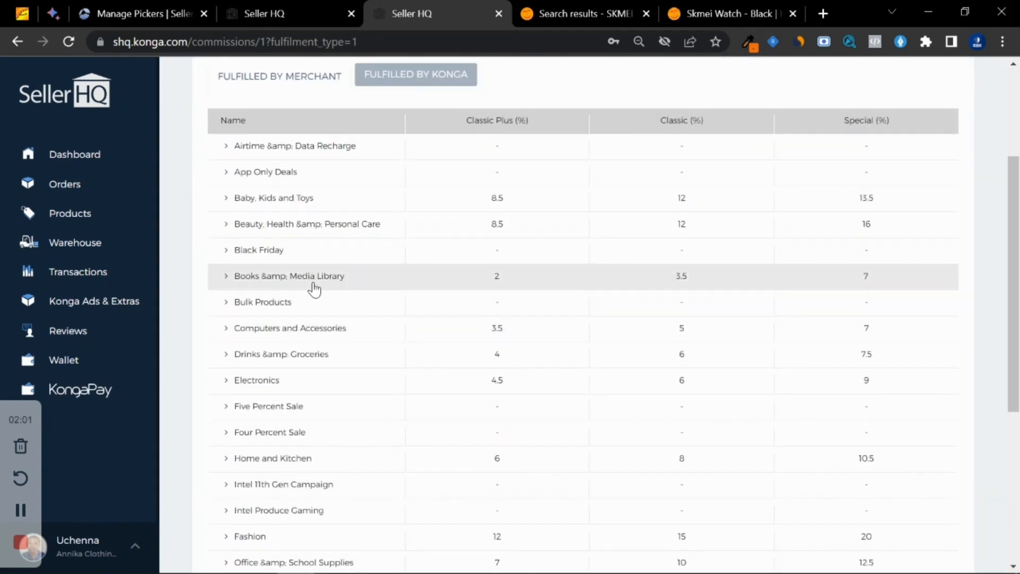
scroll(222, 367, down, 3)
click(228, 381)
scroll(551, 365, down, 3)
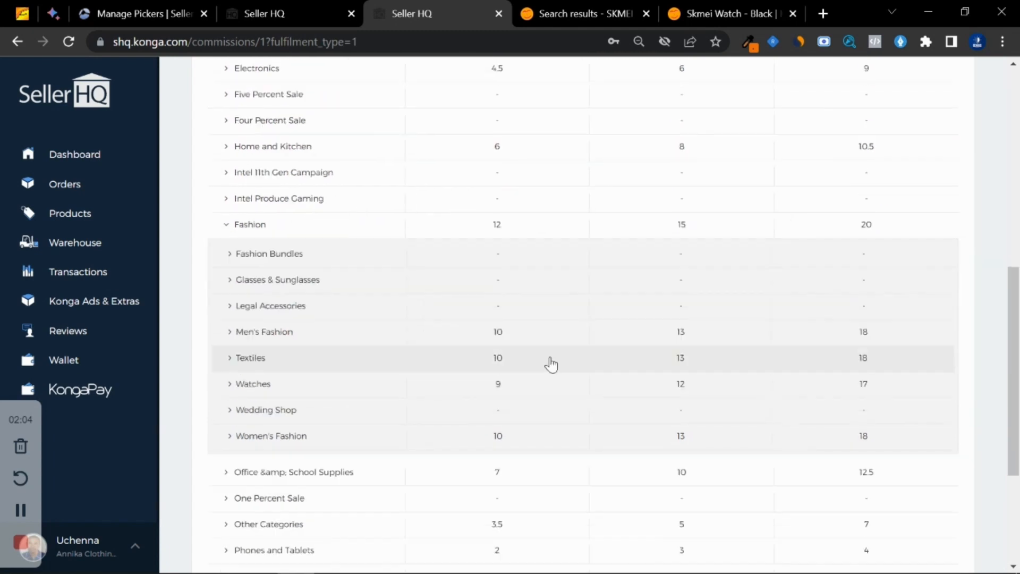
click(239, 381)
Step: View the Skmei Watch - Black product page on Konga and check its selling price
click(680, 12)
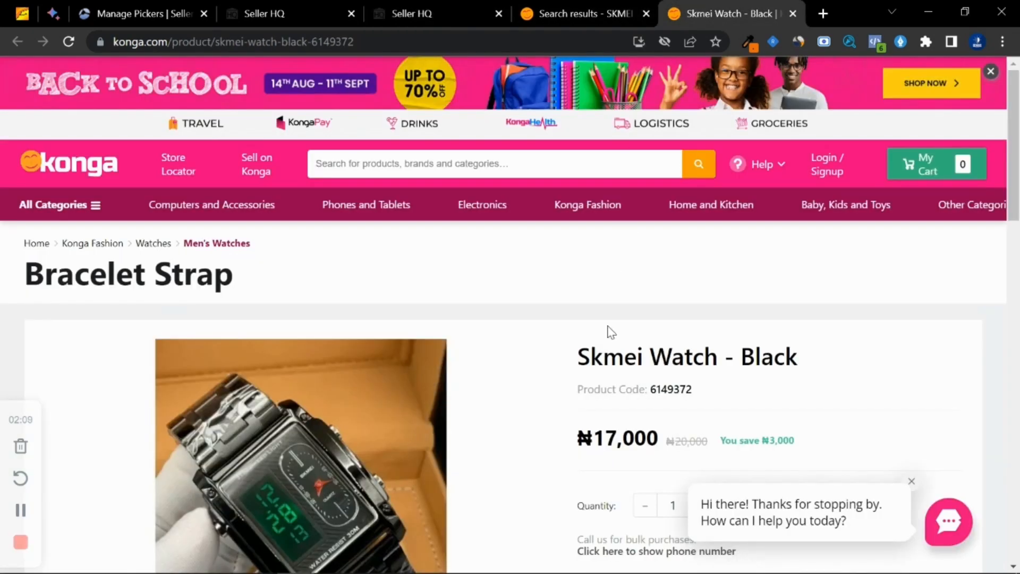
scroll(612, 332, down, 2)
drag(581, 357, 660, 358)
click(608, 349)
Step: Switch to Telegram and recheck the supplier price of the SKMEI 3 Time Bar Chain Watch
mouse_move(460, 571)
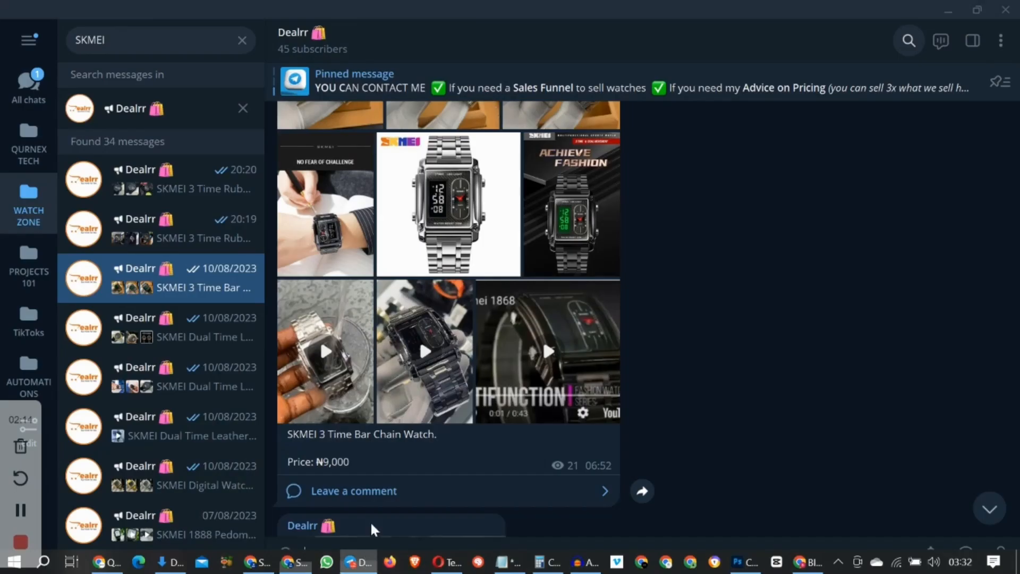
click(352, 563)
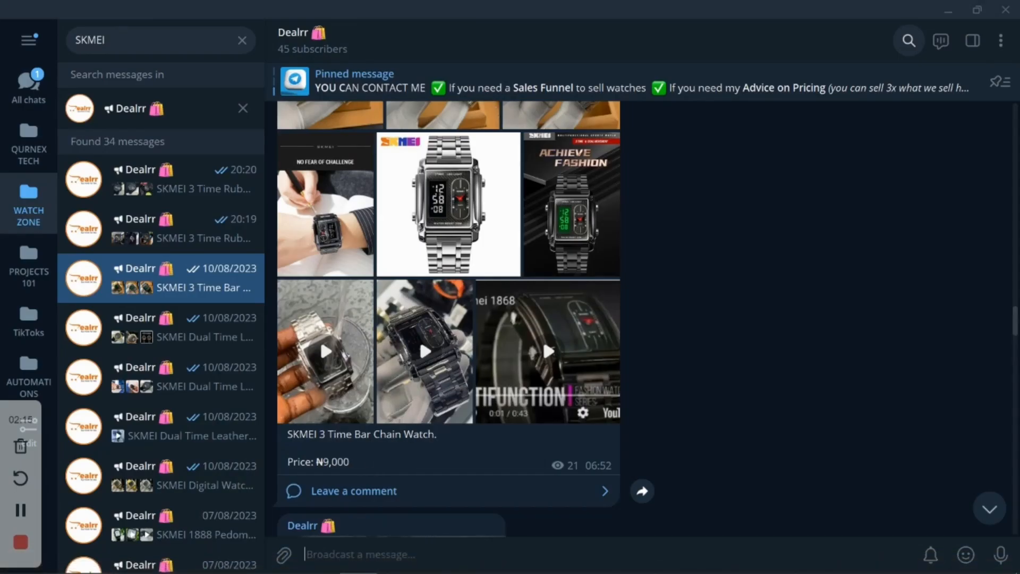
mouse_move(361, 572)
Step: Open Calculator over the Konga product page and work out the commission as 14500 × 0.12
click(545, 567)
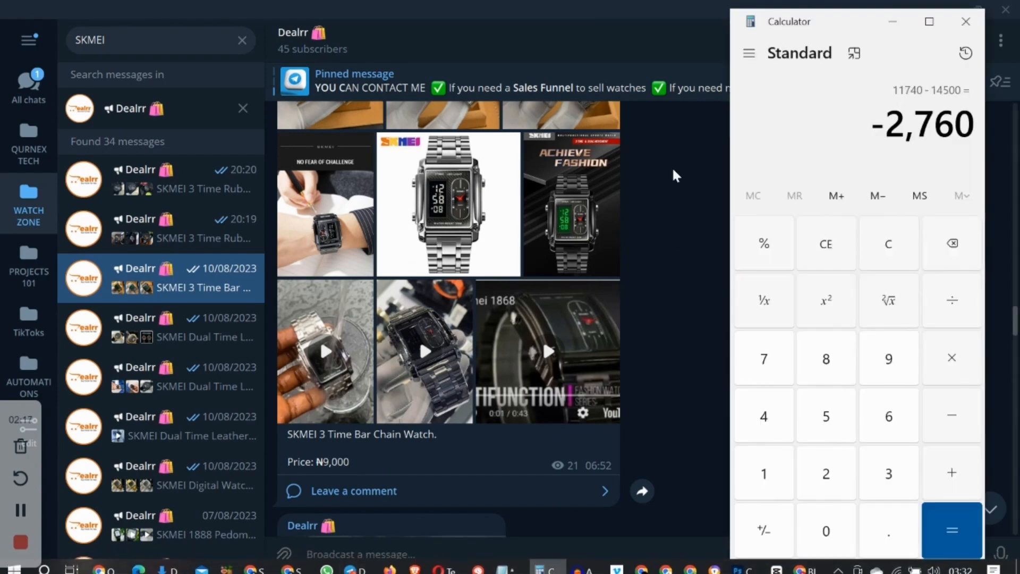
click(701, 8)
click(948, 9)
click(882, 245)
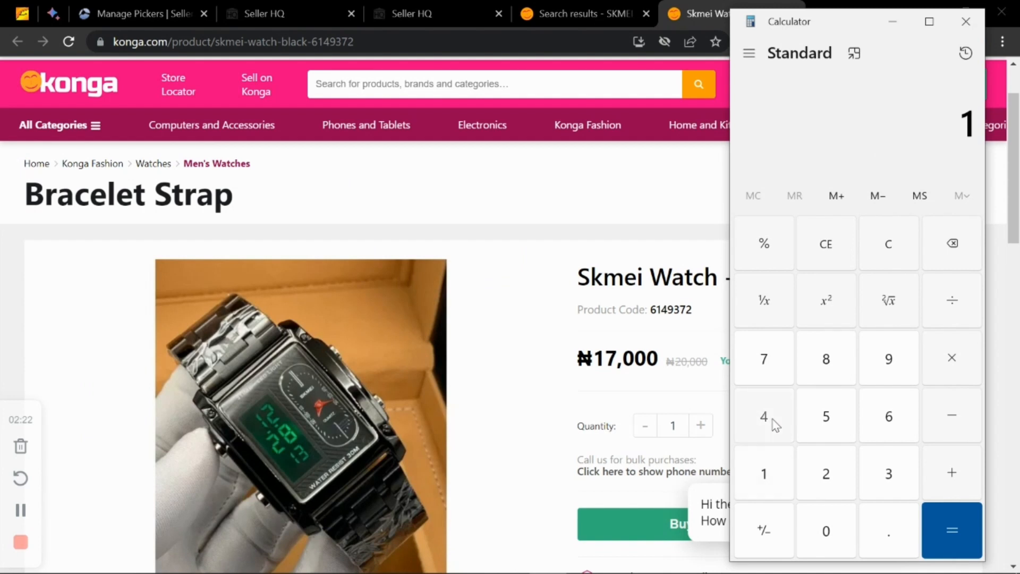
click(764, 417)
click(826, 416)
click(826, 531)
click(827, 531)
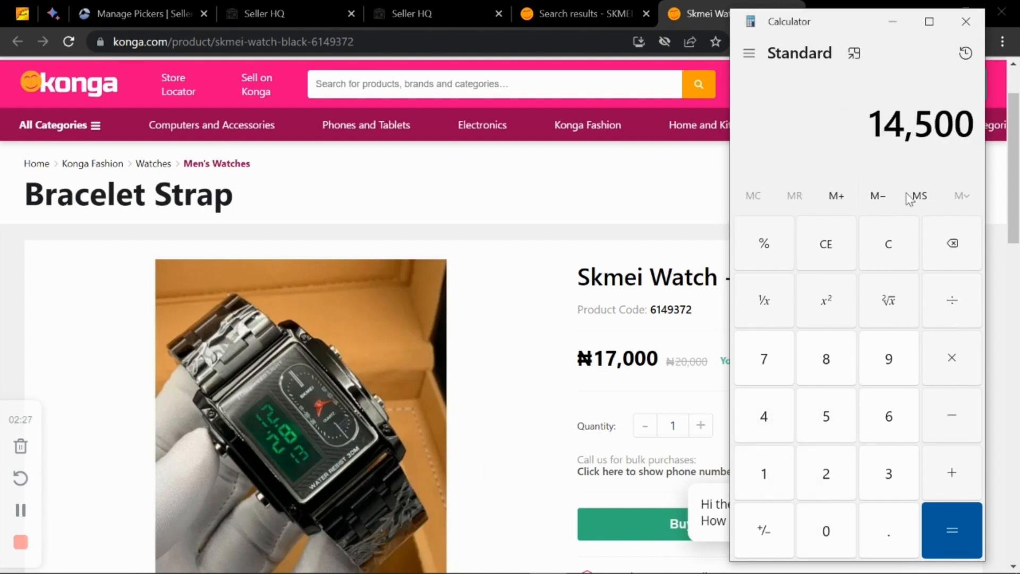
click(951, 357)
click(875, 533)
click(773, 475)
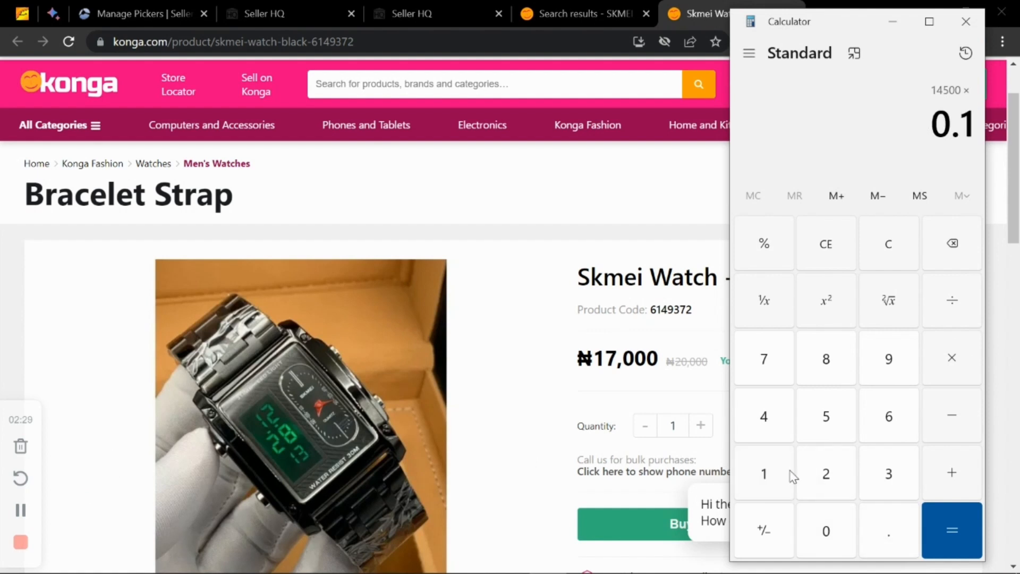
click(825, 470)
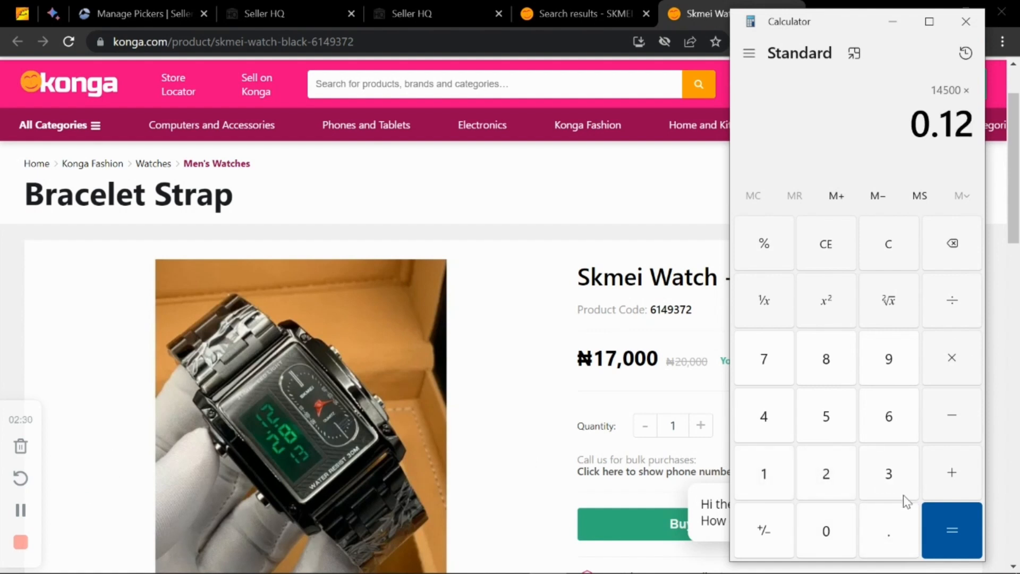
click(942, 517)
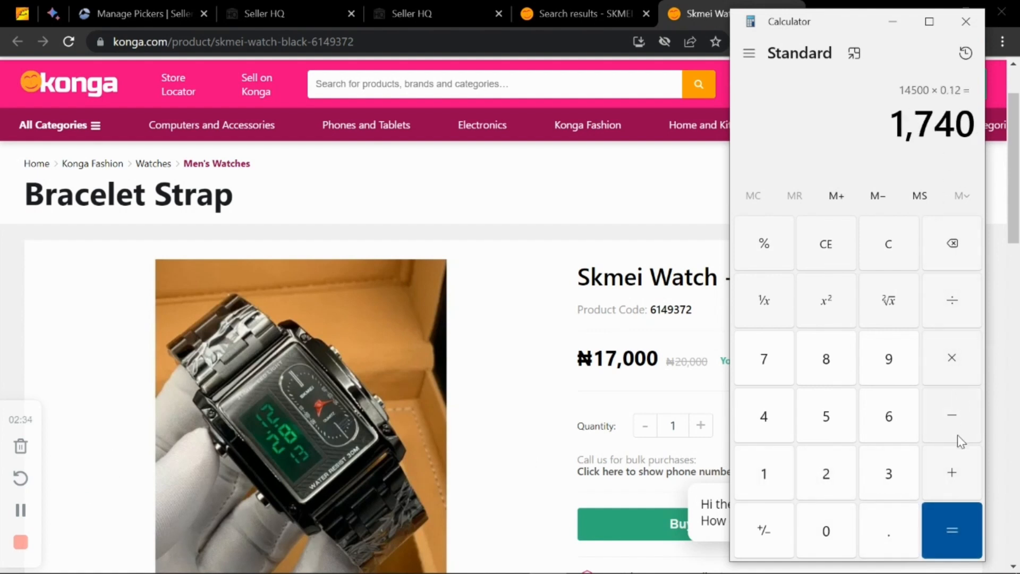
Step: Add the 9000 supplier price to the calculated commission
click(956, 471)
click(877, 372)
triple_click(816, 547)
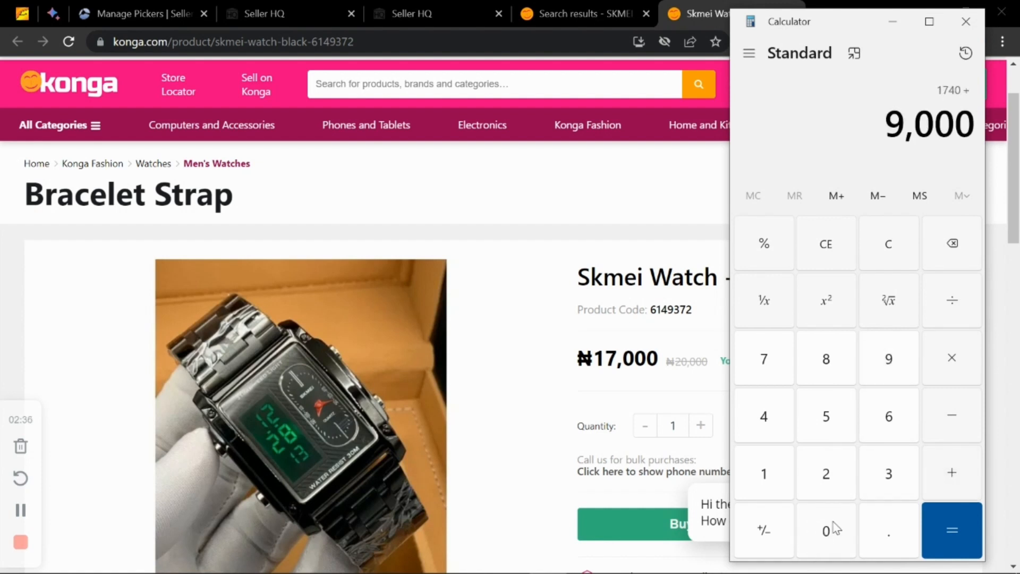
click(963, 514)
Step: Subtract 14500 from the total cost and highlight the difference as the profit figure
click(951, 416)
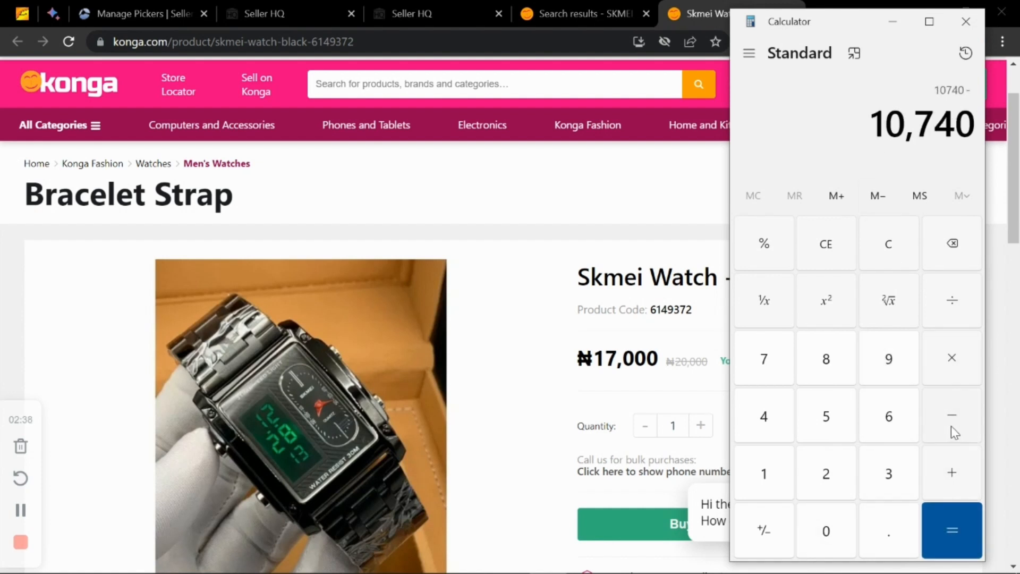
click(764, 474)
click(764, 416)
click(826, 416)
double_click(829, 529)
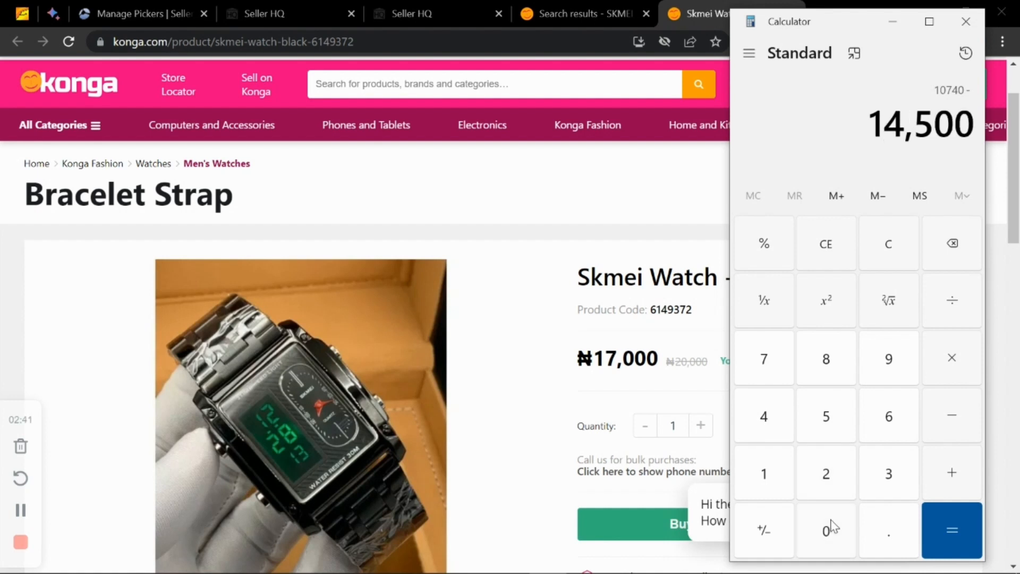
click(964, 519)
drag(885, 122, 970, 116)
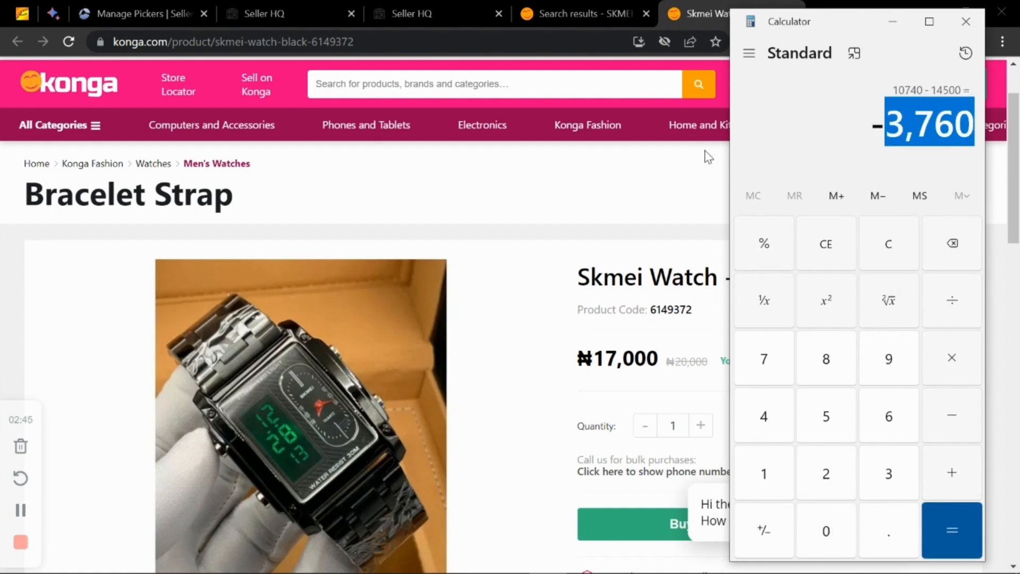
Step: Return to the Konga product page and review its seller, overview and similar items, glancing back at the SKMEI search results
click(677, 218)
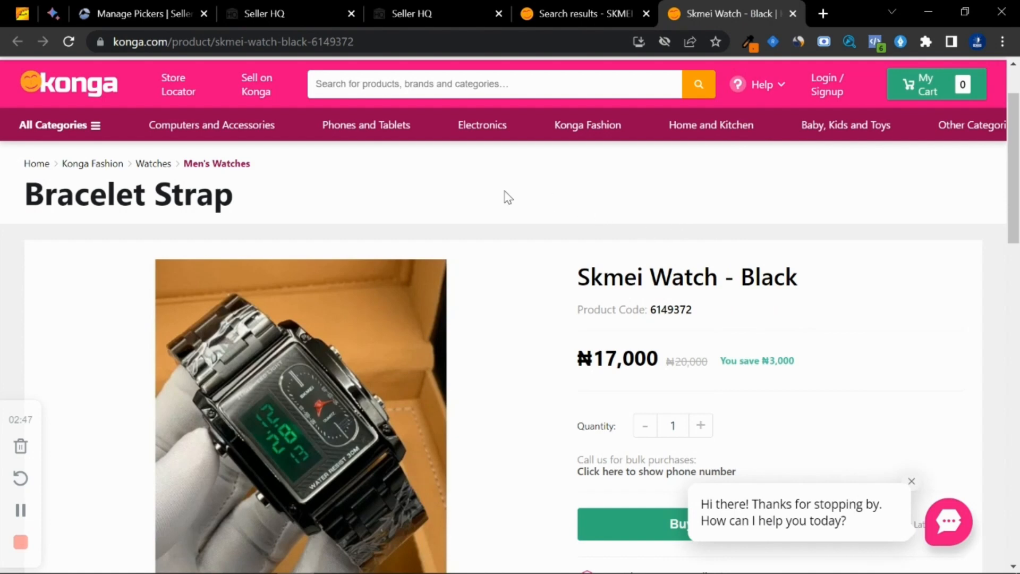
scroll(507, 197, down, 1)
scroll(505, 190, down, 6)
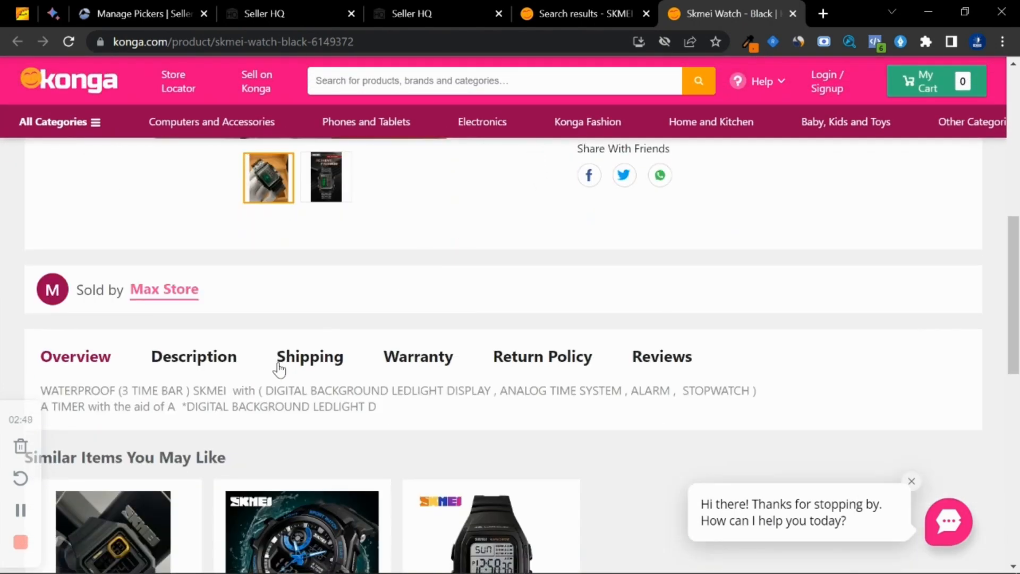
click(579, 14)
scroll(528, 126, up, 7)
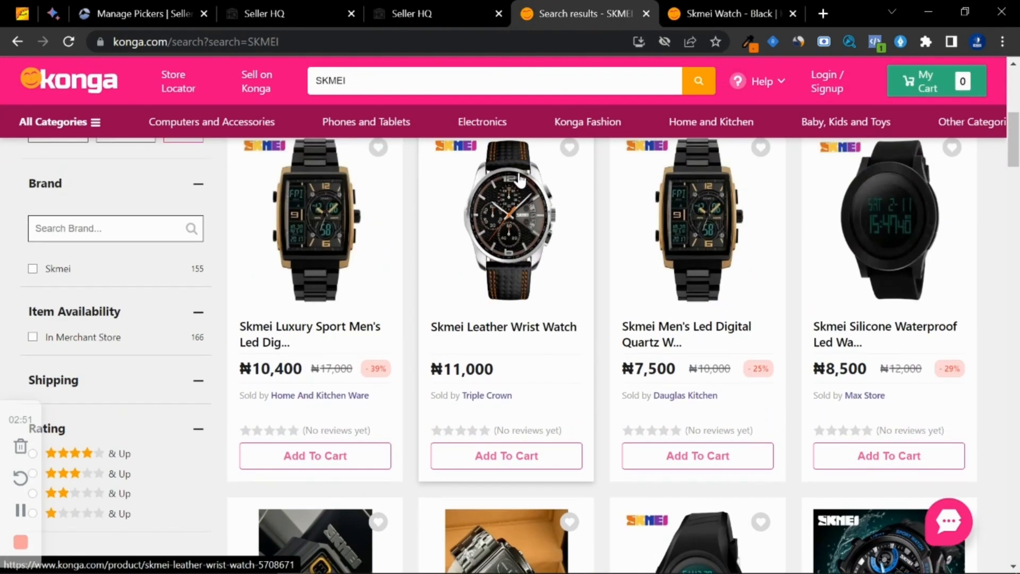
click(696, 7)
scroll(355, 276, down, 2)
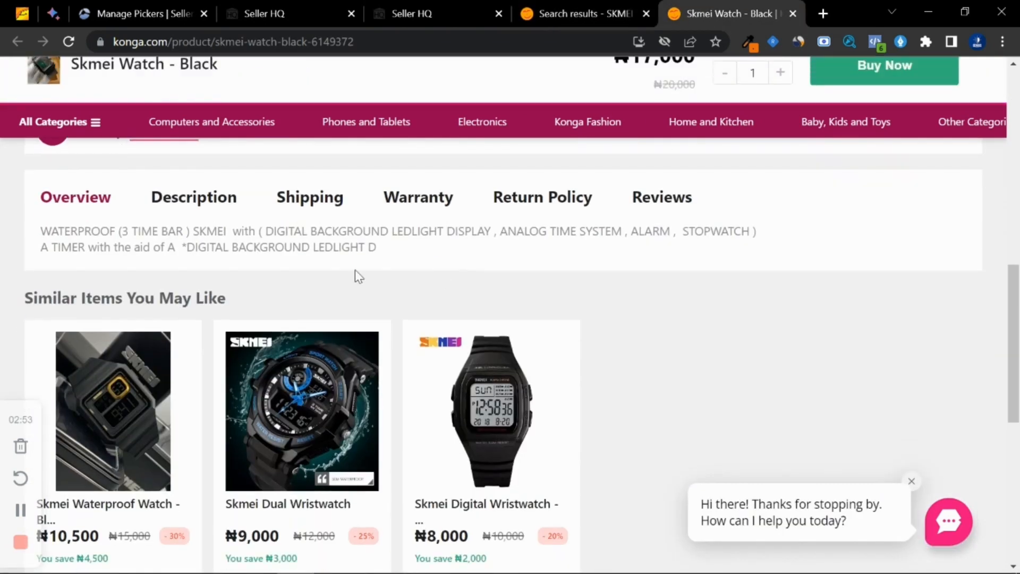
scroll(248, 246, up, 3)
scroll(247, 246, up, 5)
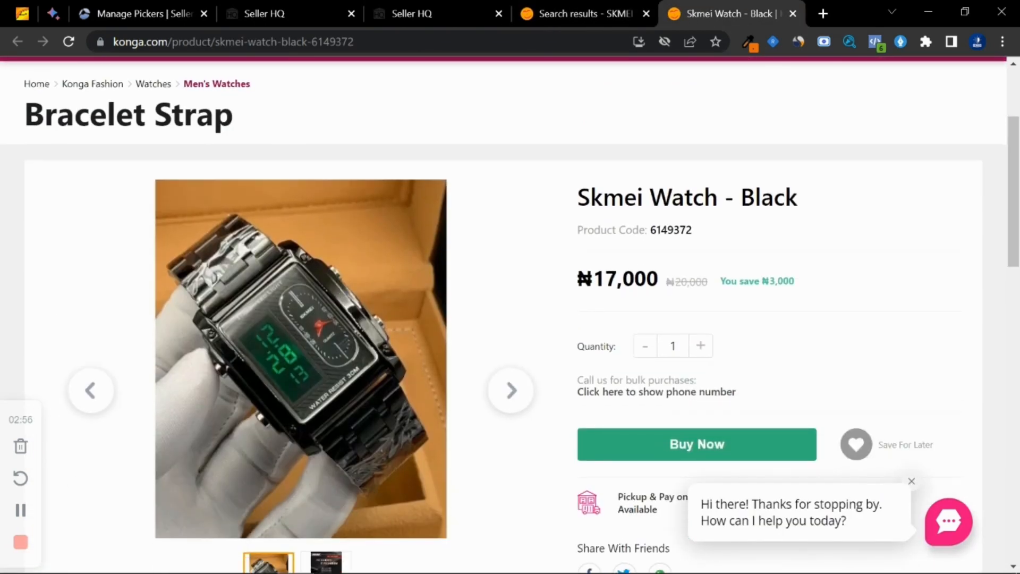
Step: Enlarge the main photo of the Skmei Watch - Black listing and search the image with Google
click(367, 563)
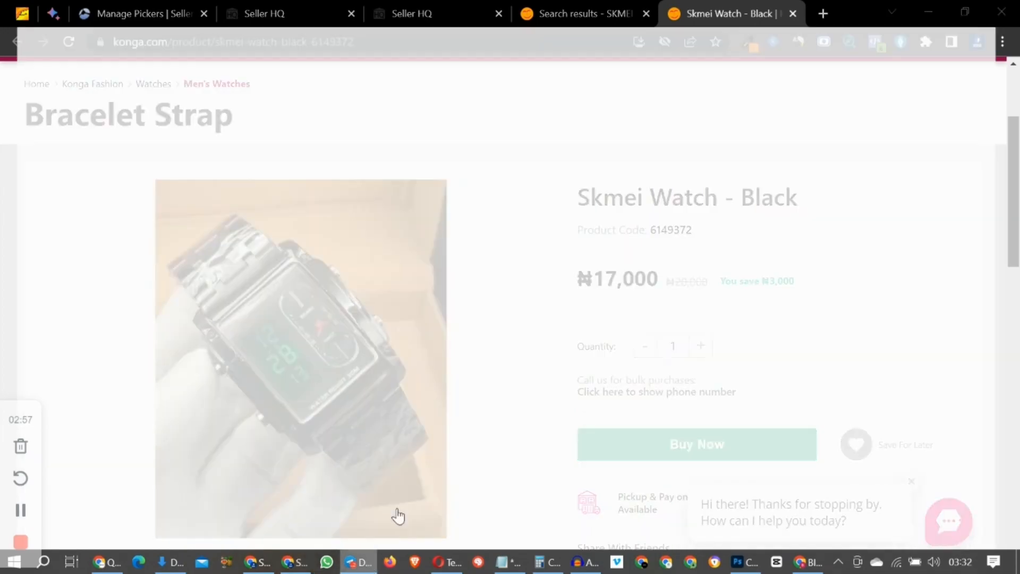
click(947, 9)
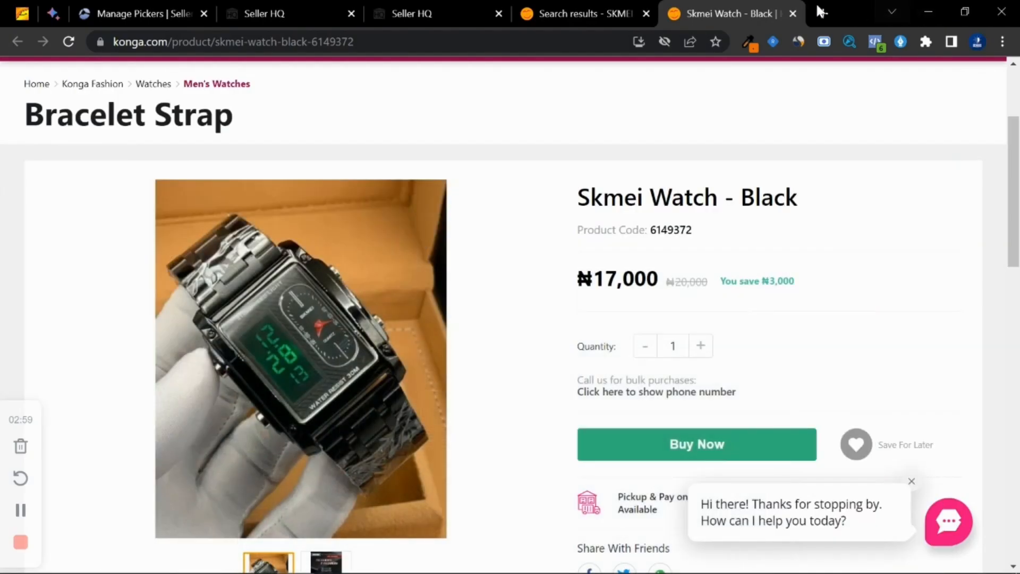
click(340, 297)
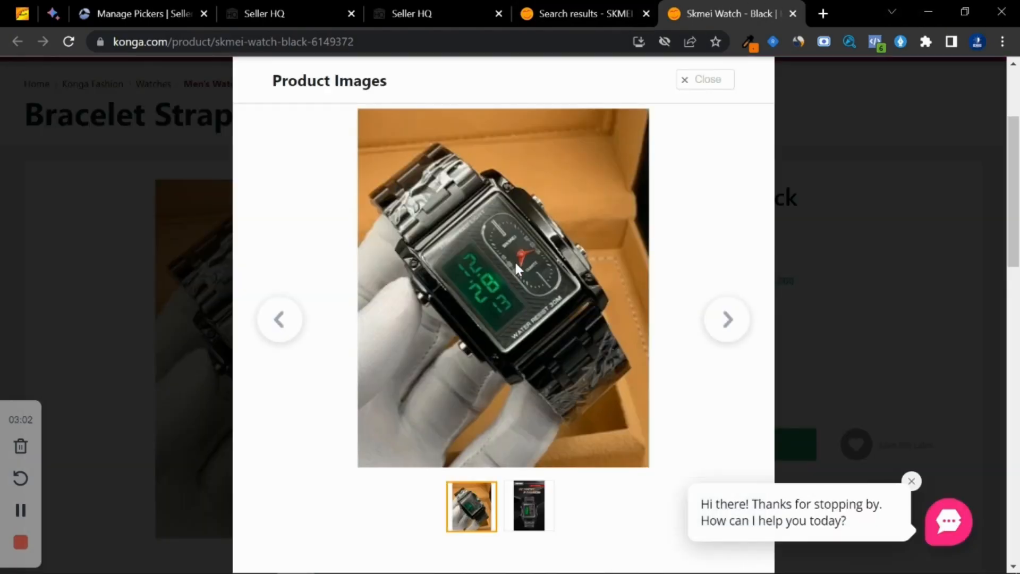
right_click(515, 263)
right_click(486, 259)
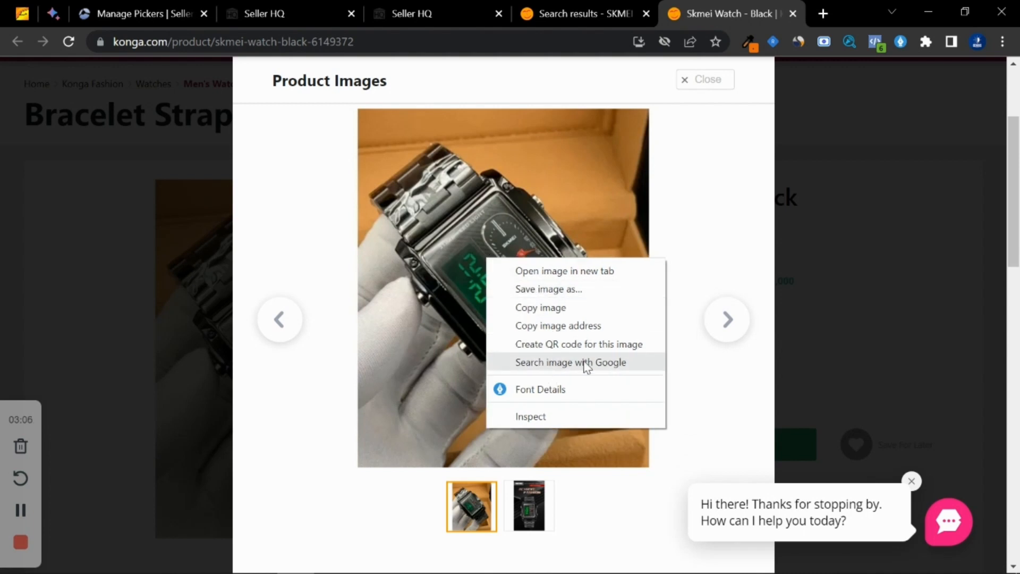
click(586, 366)
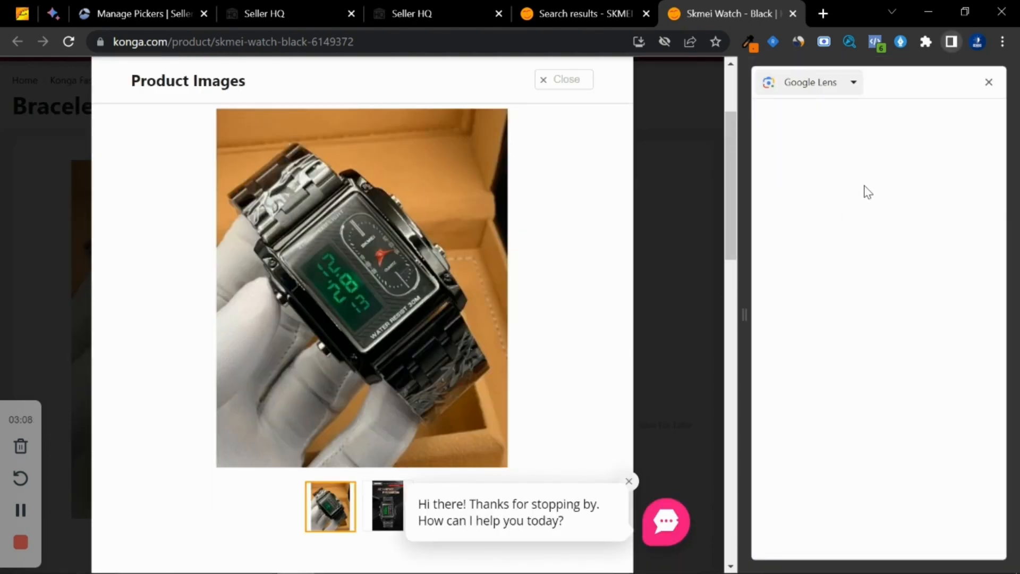
Step: Browse the Google Lens visual matches, open Alibaba's Wholesale SKMEI 1868 Digital Watch listing and close the Lens results
scroll(875, 260, down, 4)
scroll(856, 277, up, 4)
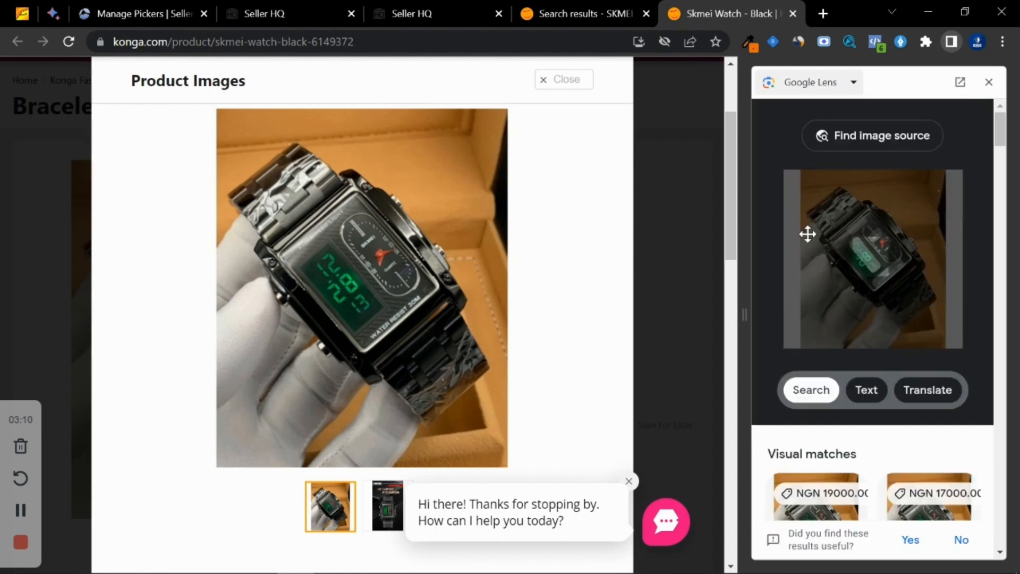
scroll(836, 266, down, 3)
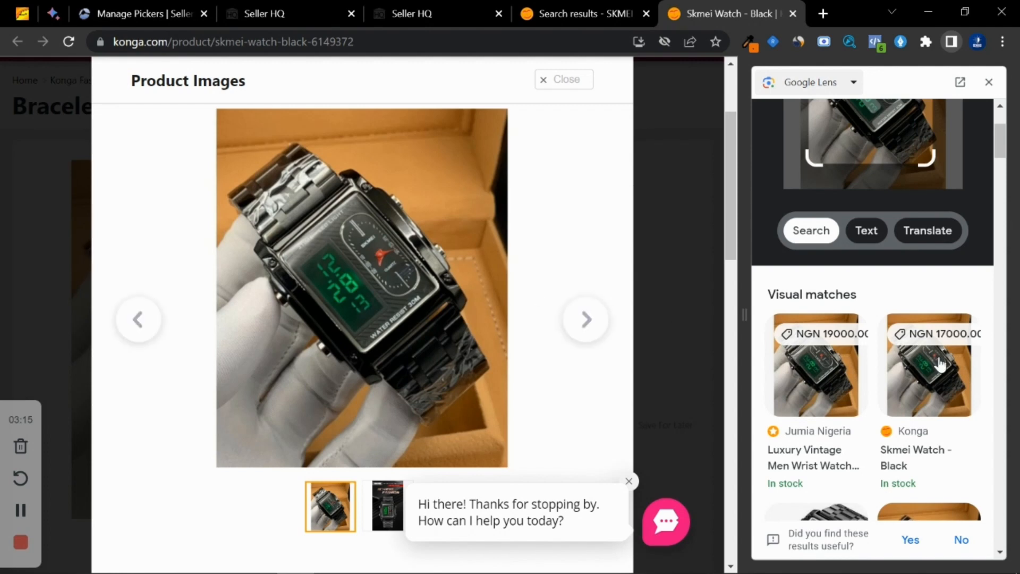
scroll(957, 366, down, 5)
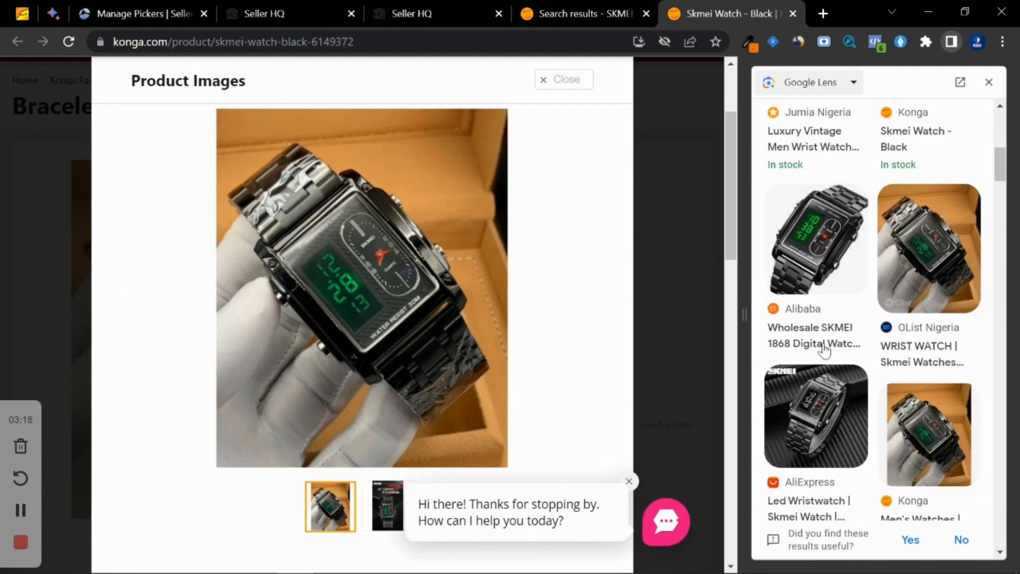
scroll(818, 321, down, 3)
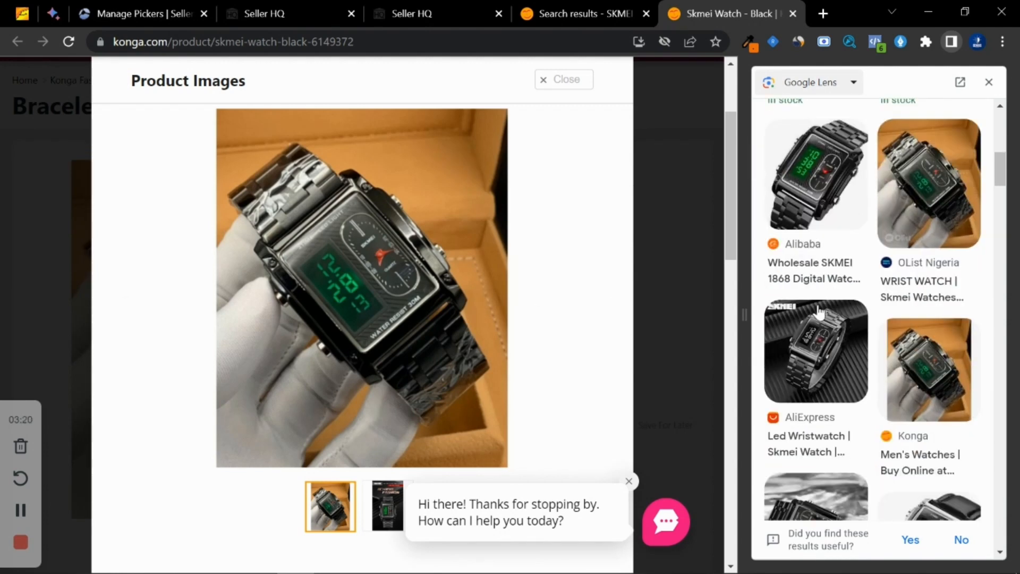
scroll(813, 263, up, 2)
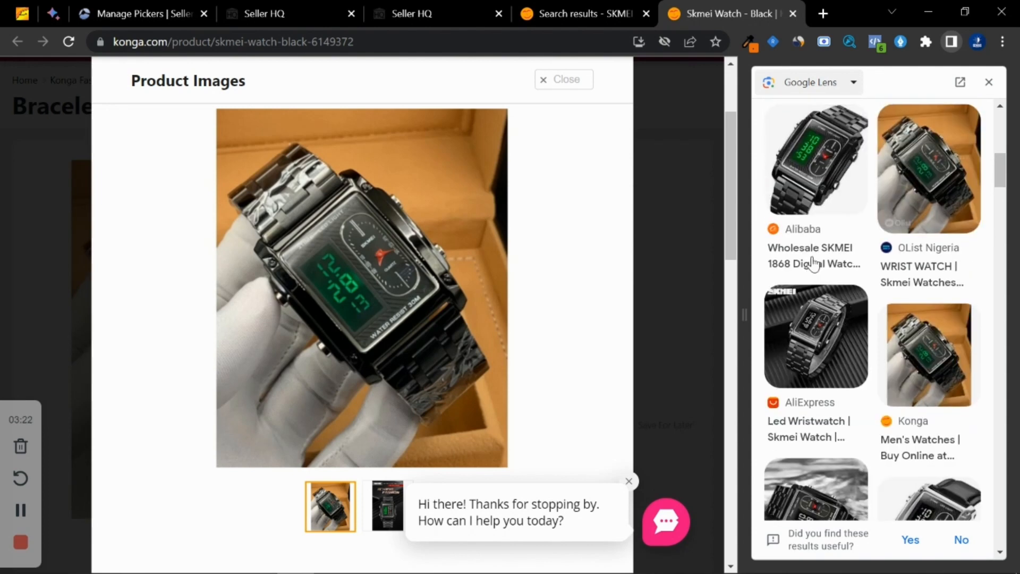
click(816, 153)
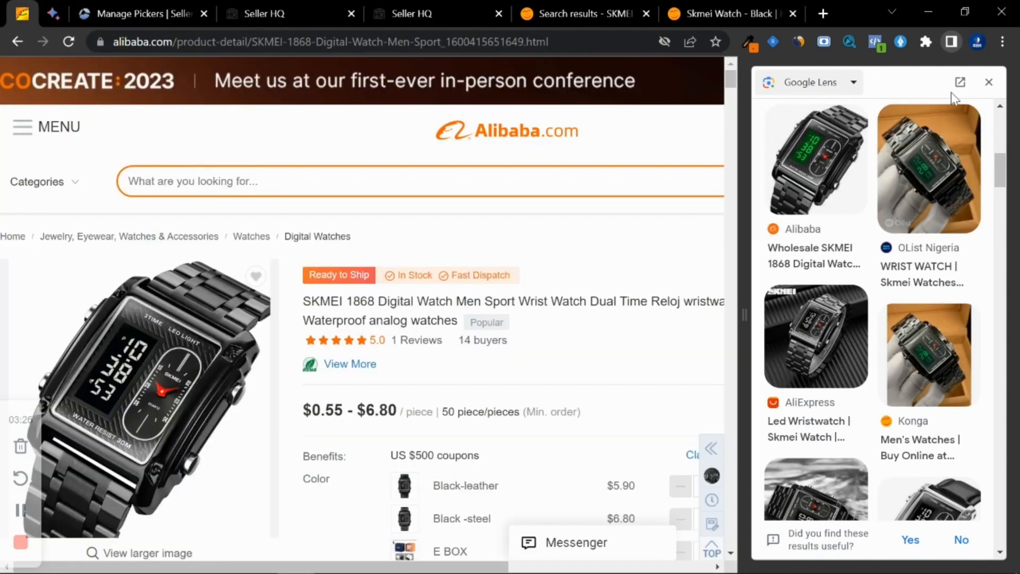
click(989, 82)
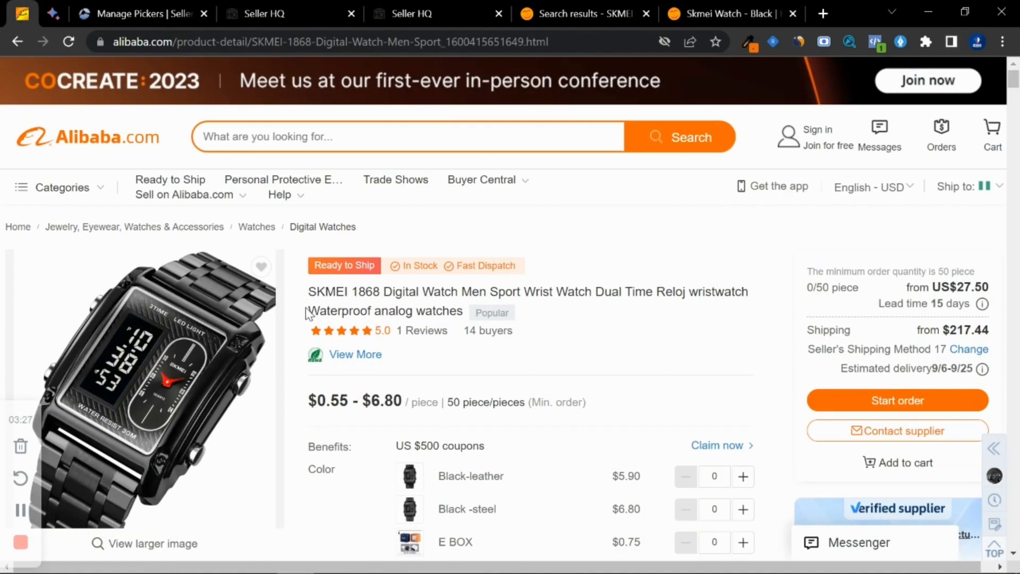
scroll(435, 236, down, 2)
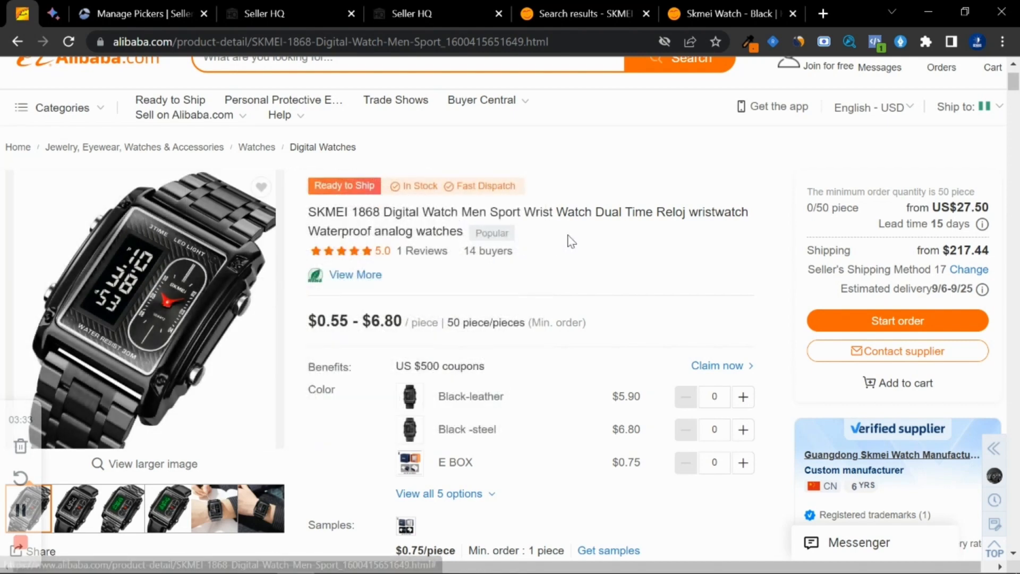
Step: Close the SKMEI search results tab and the enlarged product image, and highlight the title Skmei Watch - Black on Konga
click(585, 13)
click(703, 5)
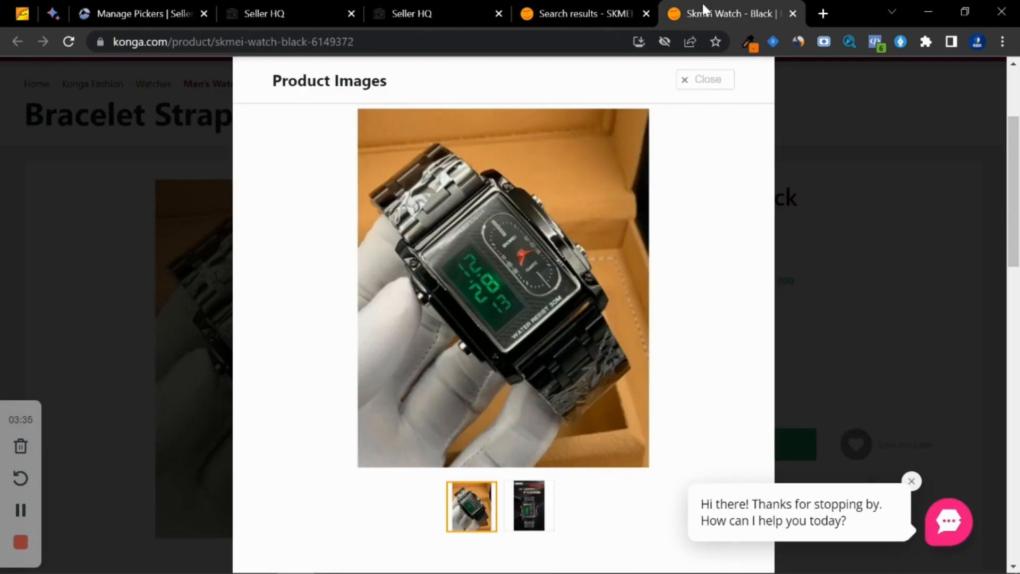
click(646, 13)
key(Escape)
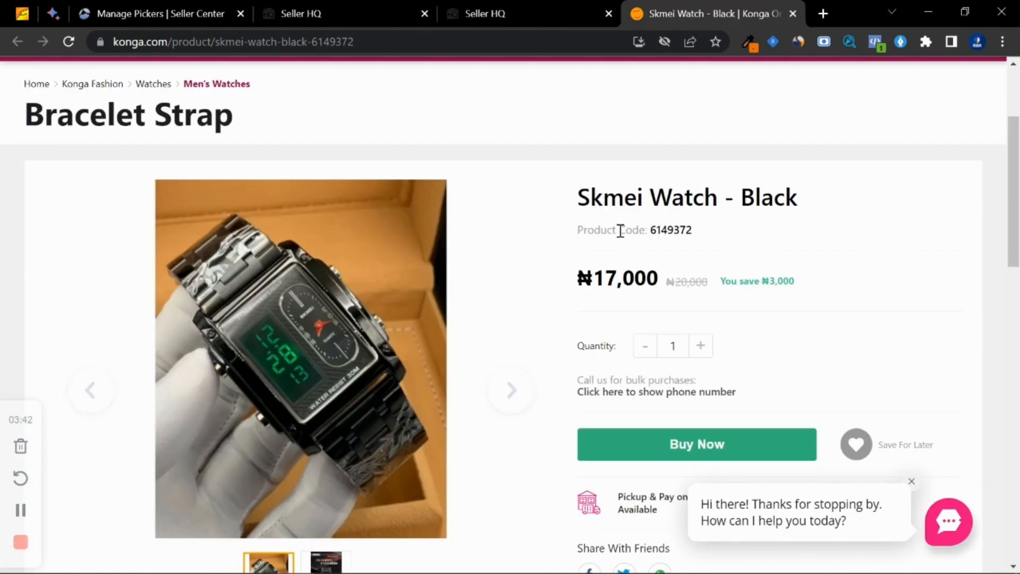
drag(577, 196, 799, 197)
Step: Unpin the Alibaba tab and move it after the Konga product tab
click(569, 1)
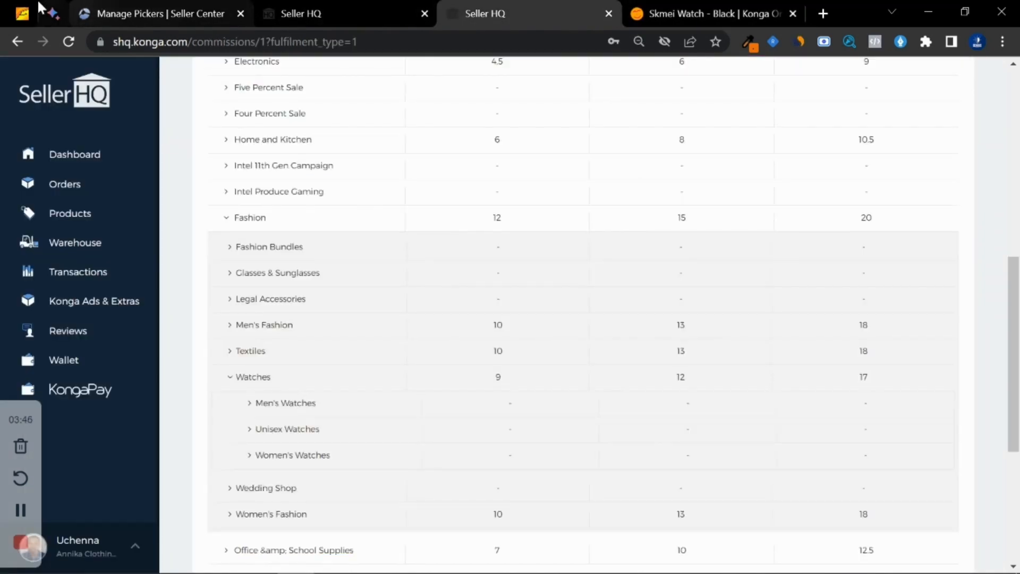
right_click(21, 11)
click(66, 140)
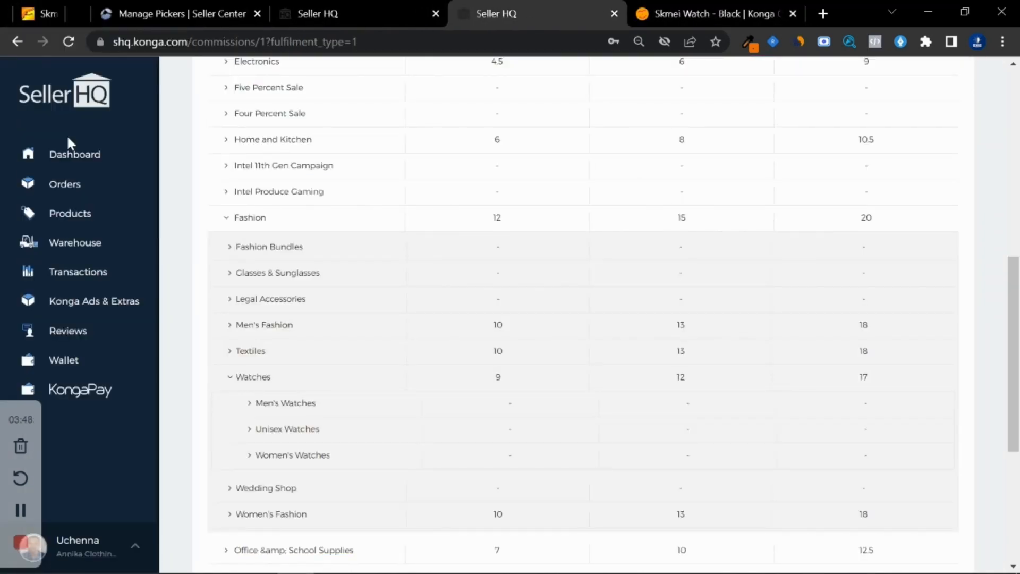
click(160, 13)
drag(326, 15, 755, 13)
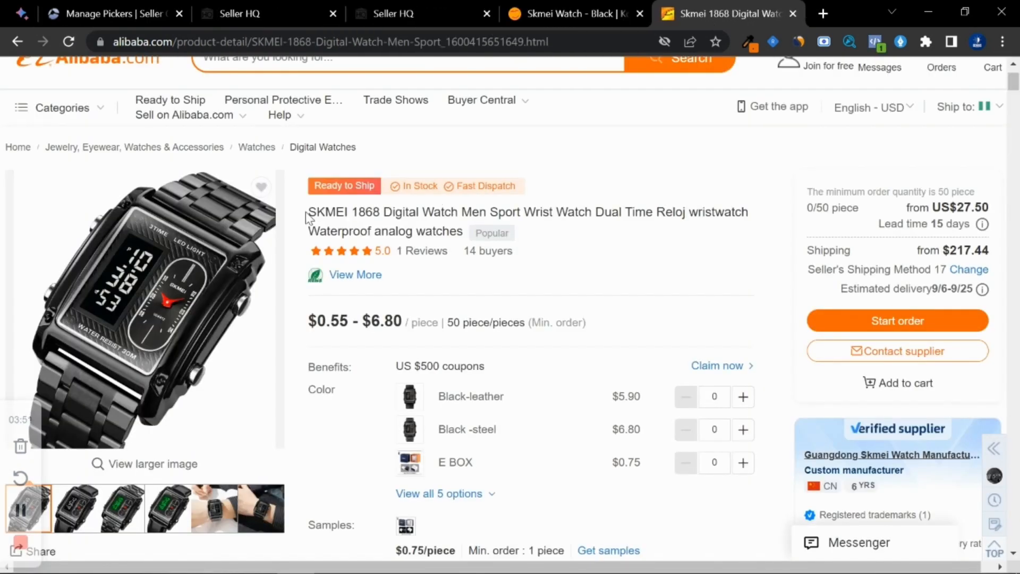
Step: Highlight the SKMEI 1868 product title on Alibaba, and highlight the selling price of the Skmei Watch - Black on Konga
drag(341, 211, 477, 229)
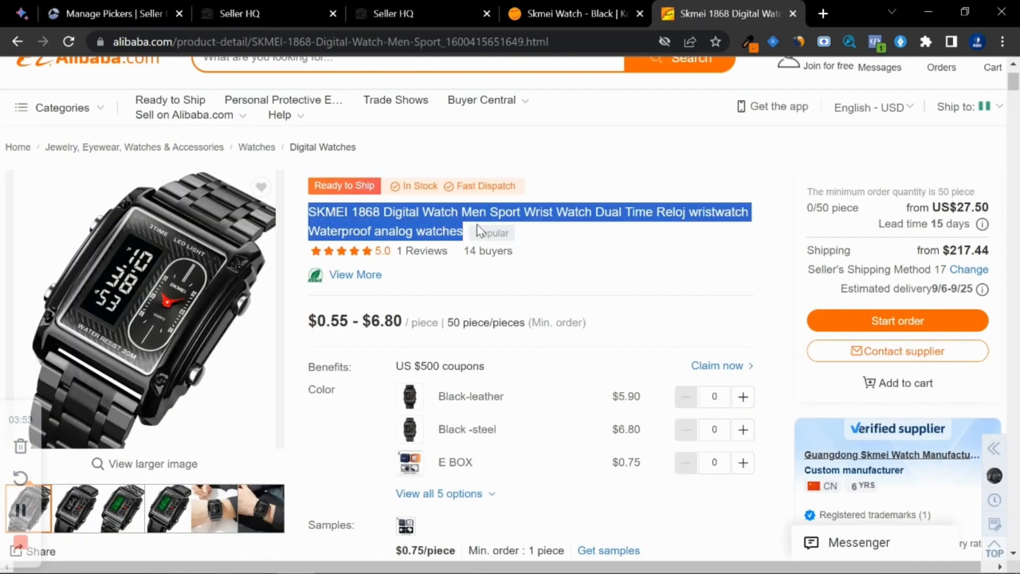
click(408, 228)
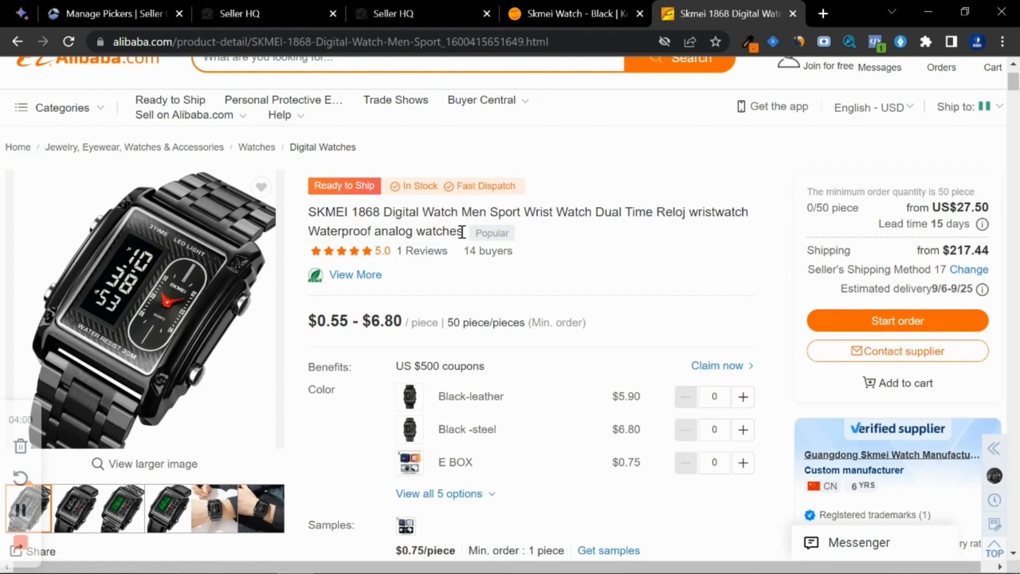
click(558, 11)
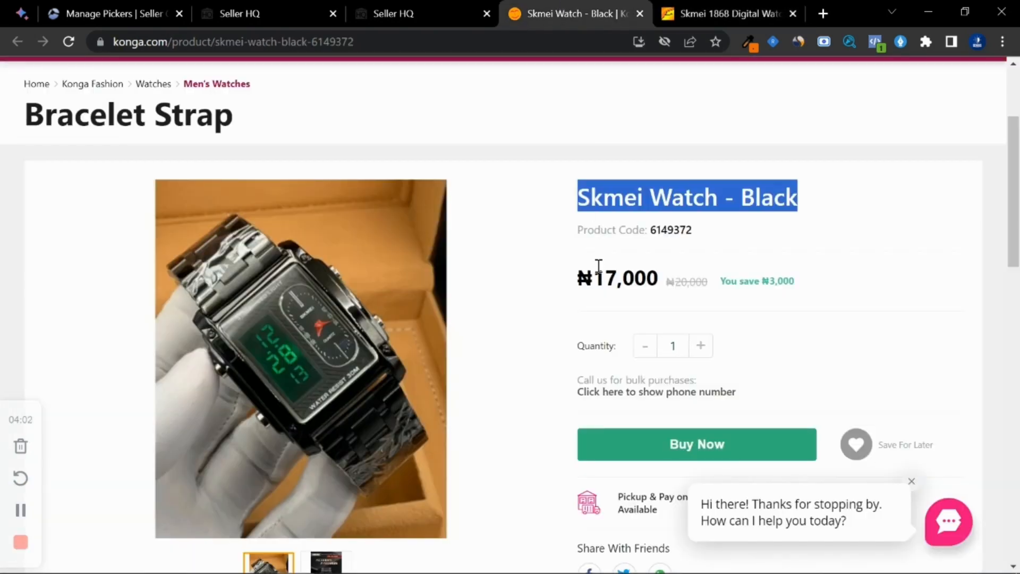
drag(593, 276, 658, 277)
click(639, 277)
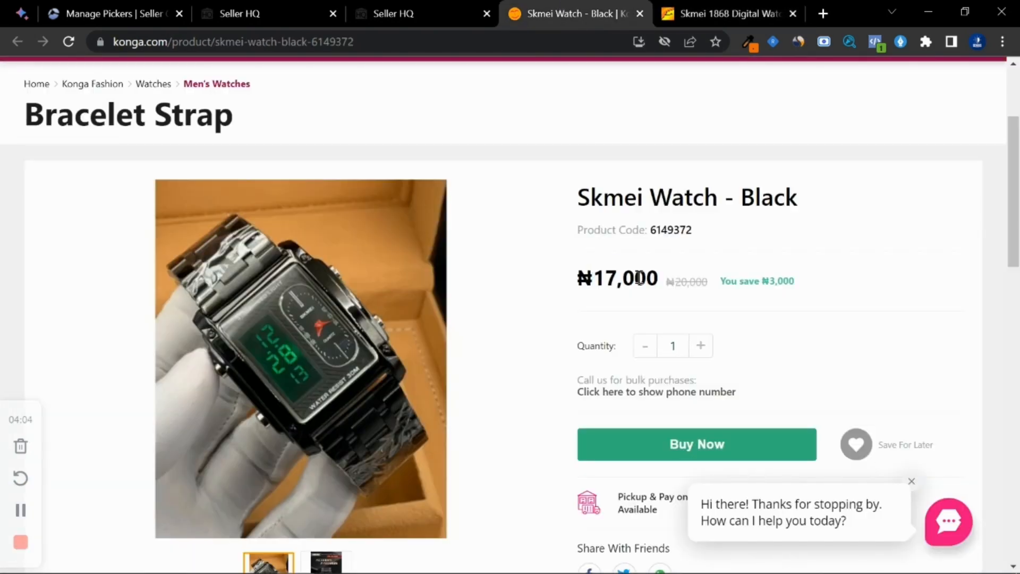
Step: Highlight the overview text of the Skmei Watch - Black listing on Konga, and return to its product photo
scroll(275, 339, down, 7)
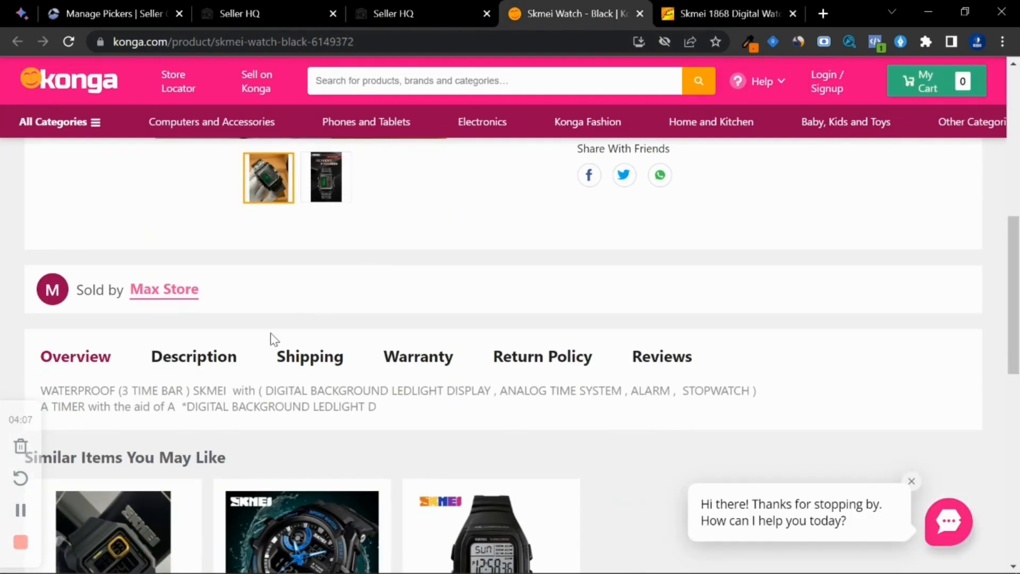
drag(43, 391, 399, 410)
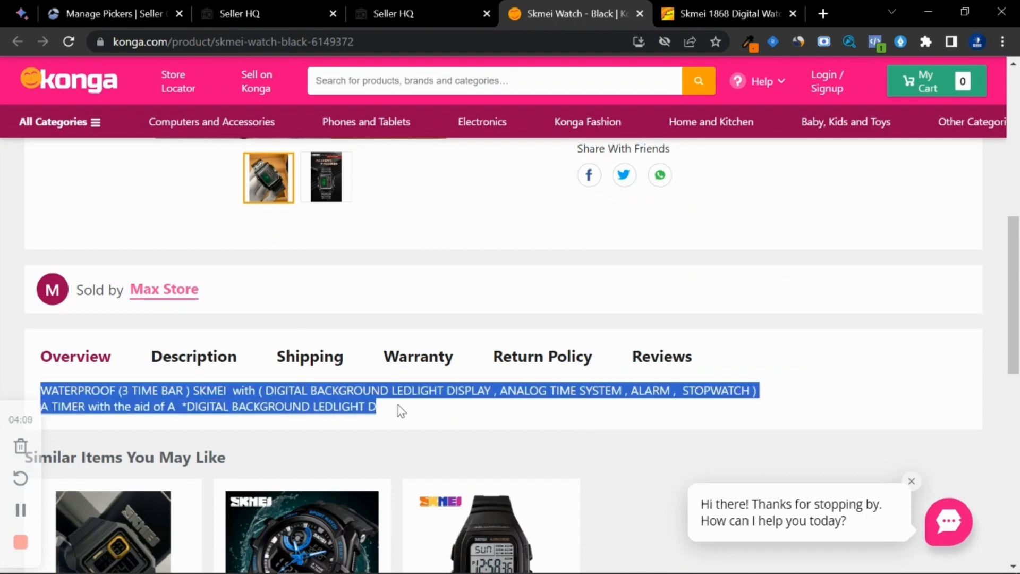
scroll(413, 360, up, 7)
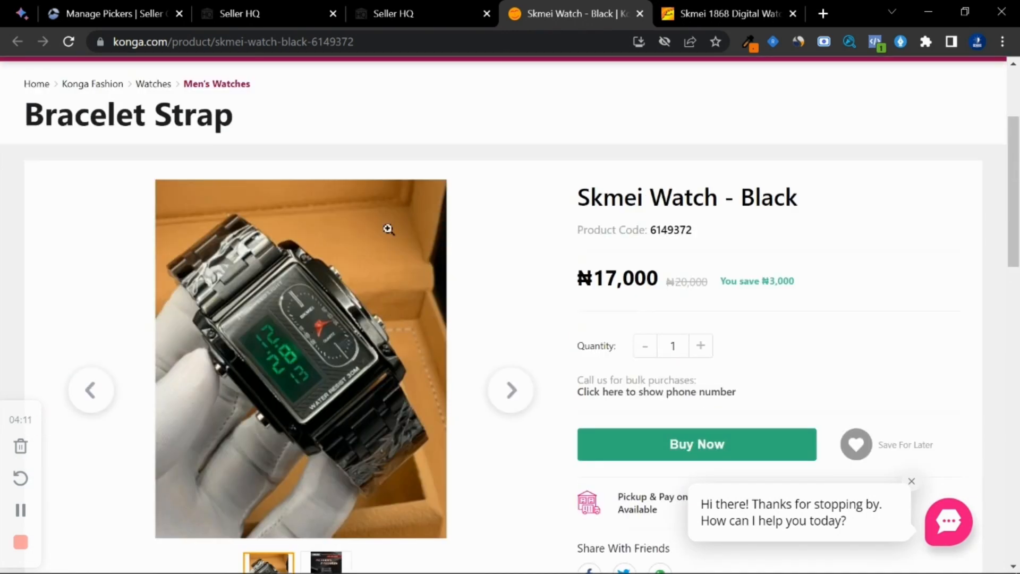
Step: Return to the Alibaba listing, and check the SKMEI 3 Time Bar Chain Watch post in the Dealrr channel on Telegram
click(707, 11)
scroll(328, 170, down, 10)
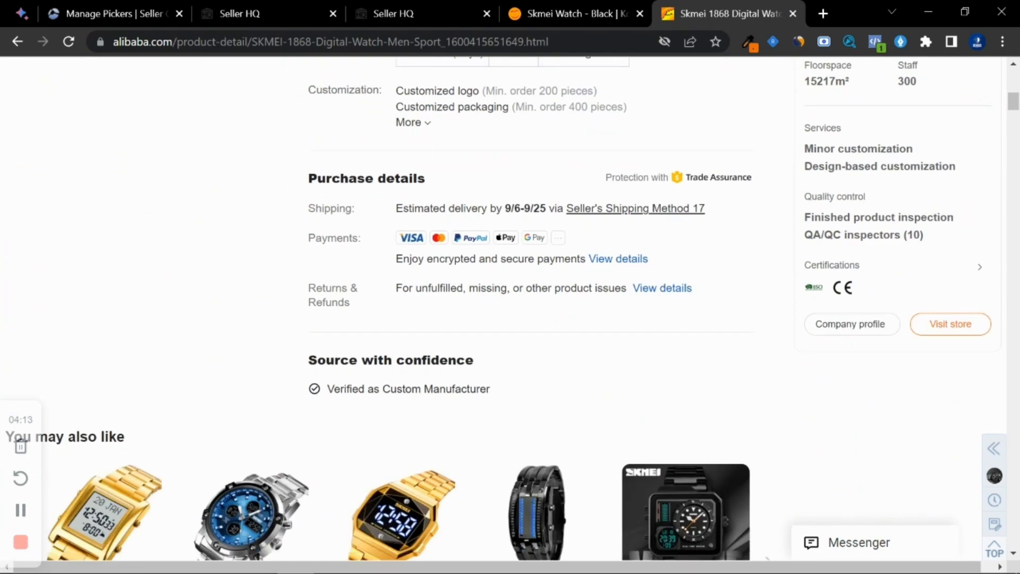
click(356, 568)
scroll(457, 260, down, 3)
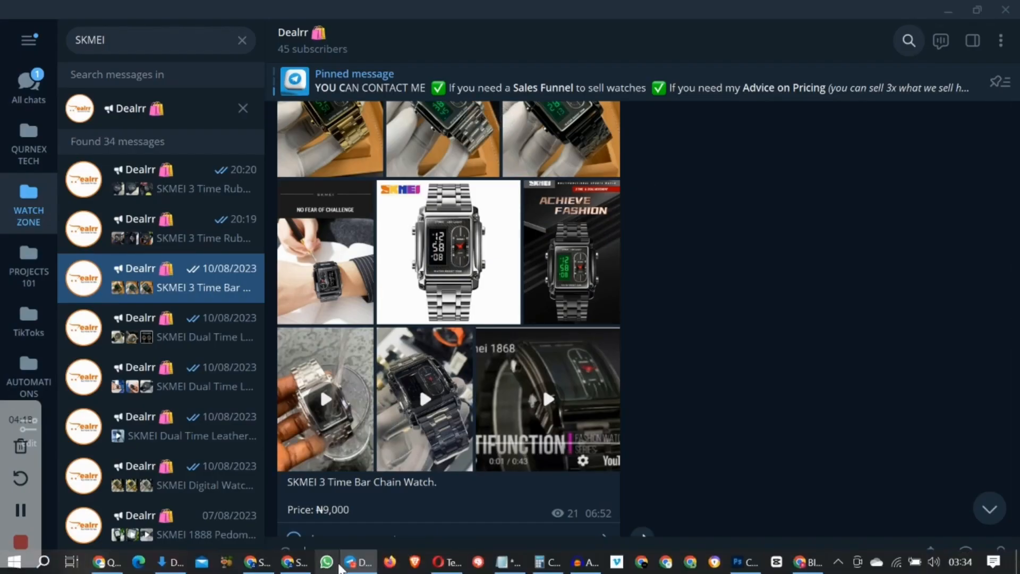
key(alt+Tab)
Step: Examine the Alibaba listing's options, purchase details and product description photos
scroll(297, 270, up, 5)
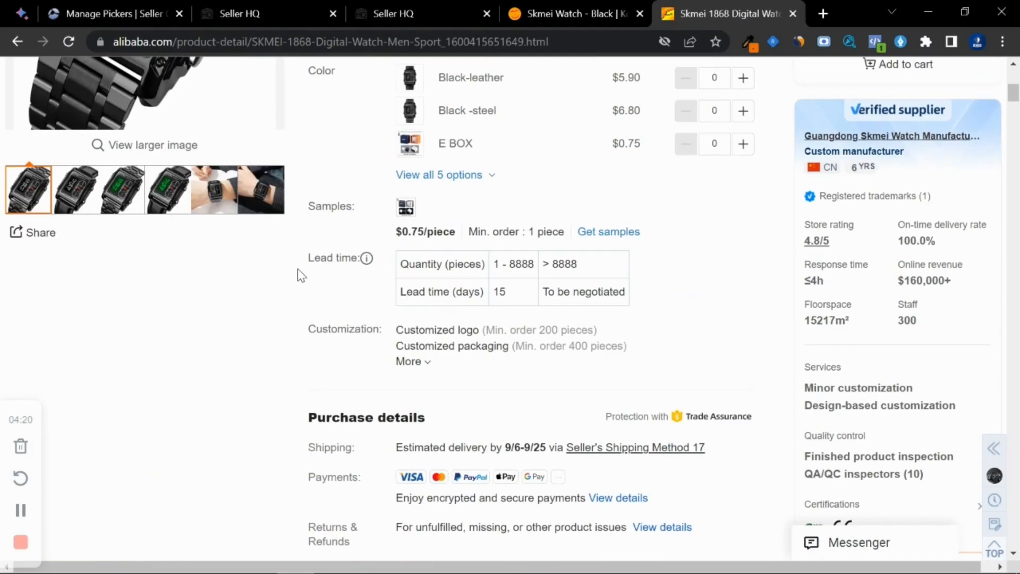
scroll(298, 270, down, 4)
scroll(376, 230, up, 1)
scroll(398, 234, up, 10)
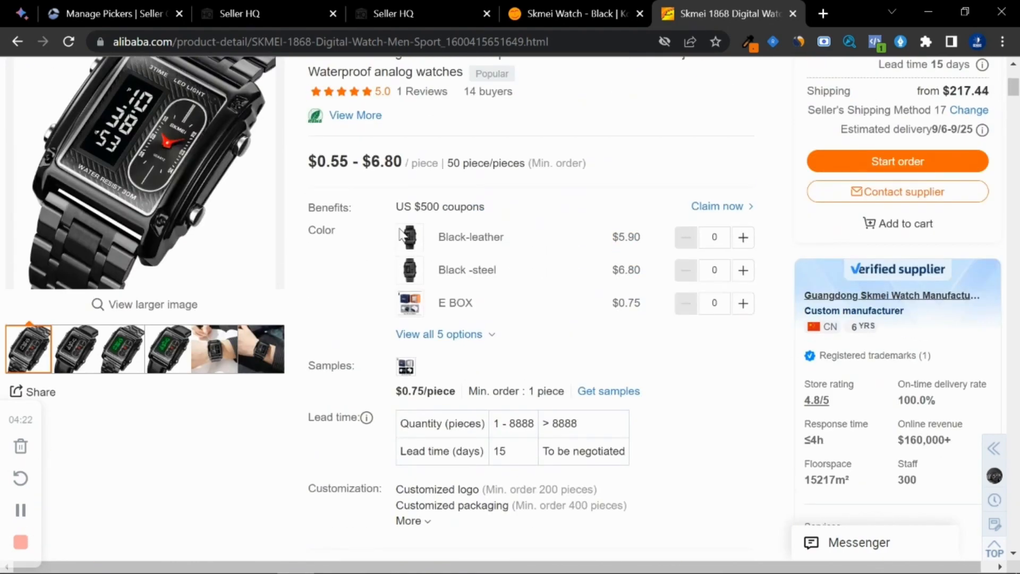
scroll(431, 226, down, 14)
scroll(433, 235, down, 3)
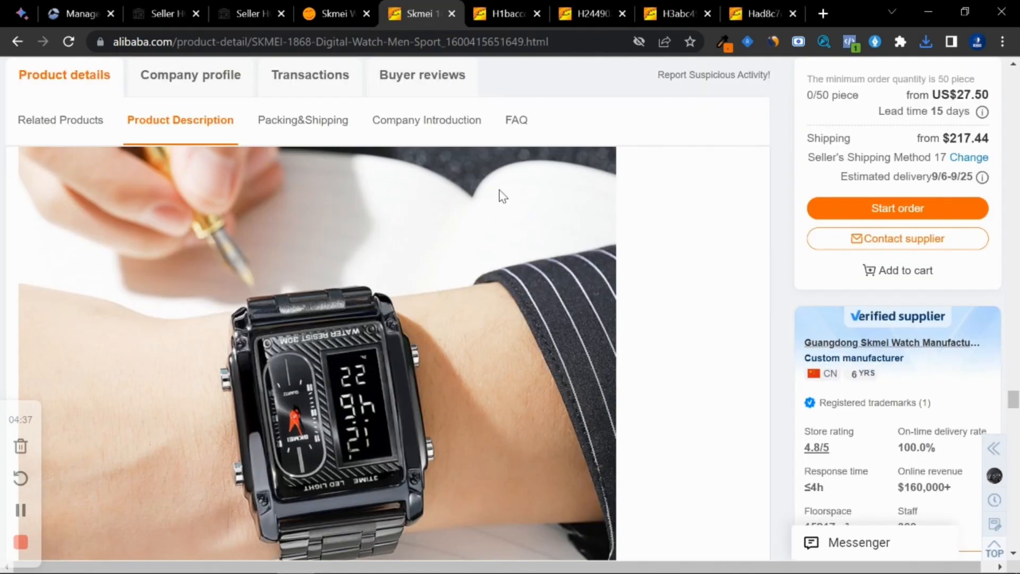
Step: Look over the description images up to the function overview graphic, check its image options, and view the opened wrist photo
scroll(407, 317, up, 6)
scroll(368, 327, up, 10)
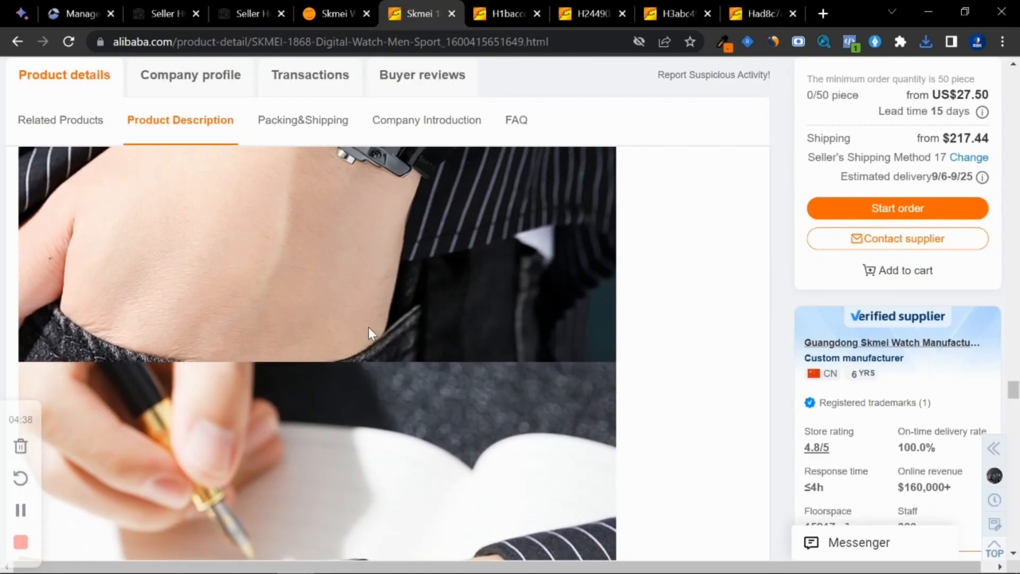
scroll(295, 275, up, 4)
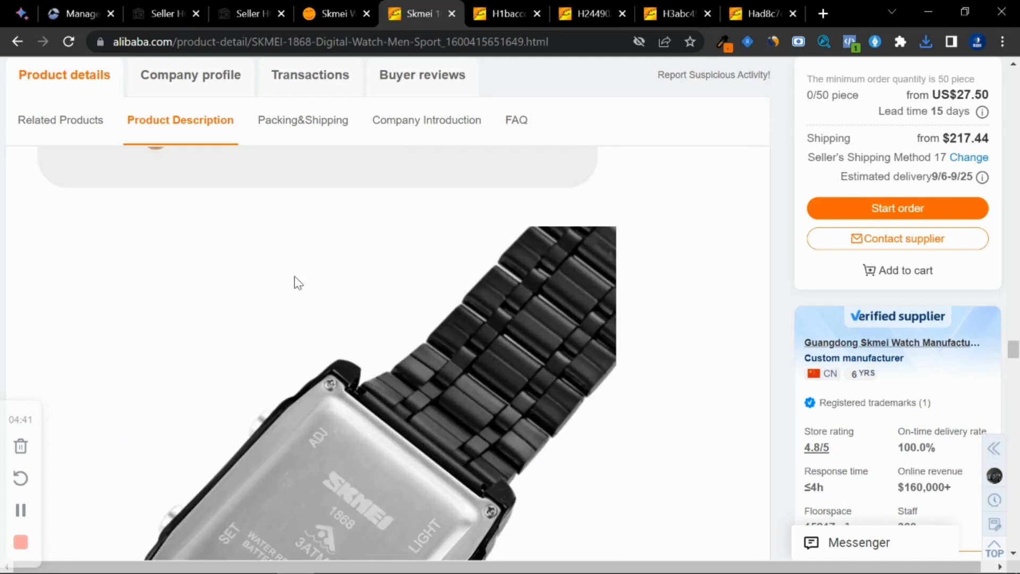
scroll(414, 368, up, 3)
right_click(394, 272)
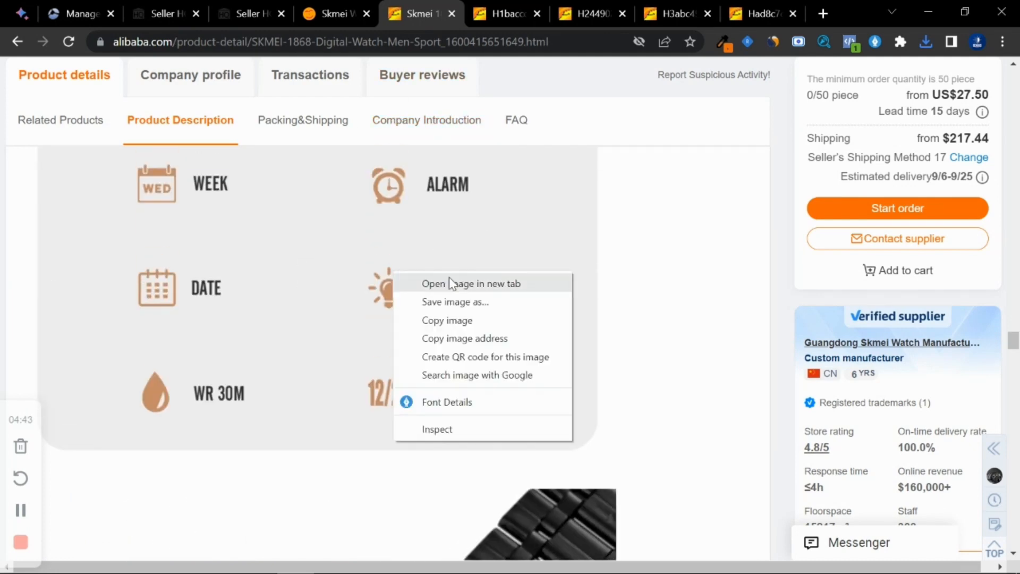
click(612, 219)
click(501, 6)
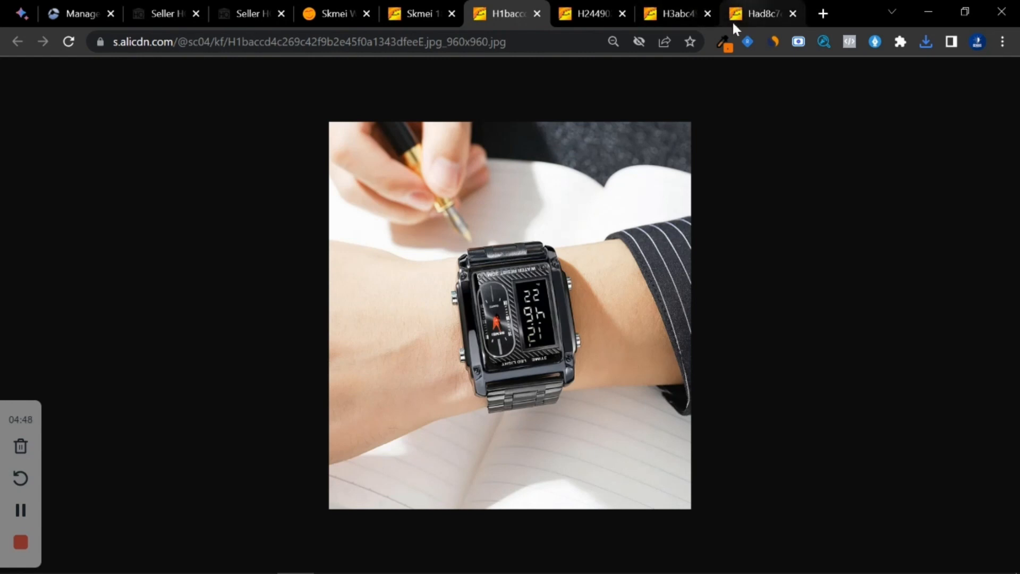
click(422, 1)
right_click(406, 260)
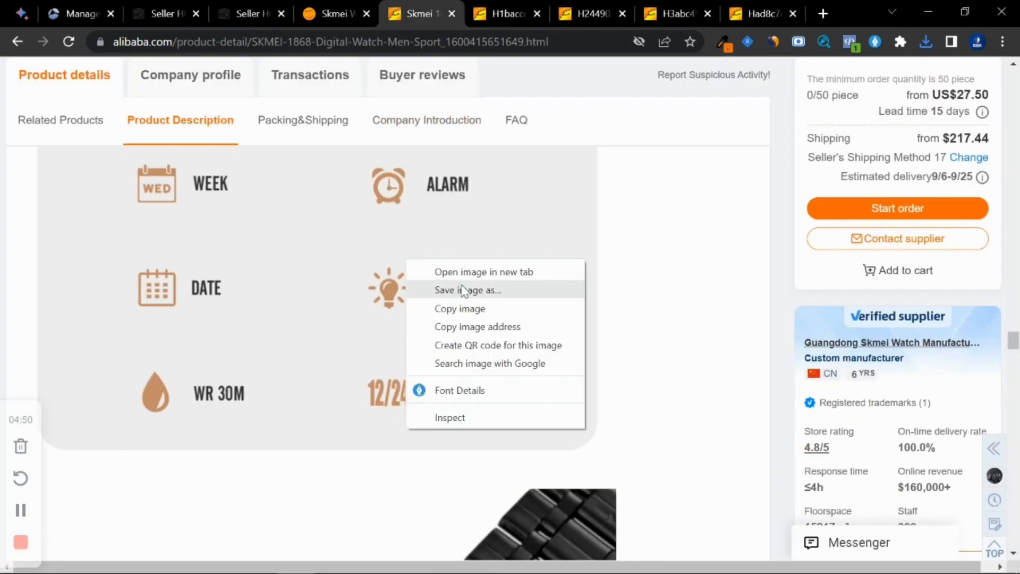
click(615, 262)
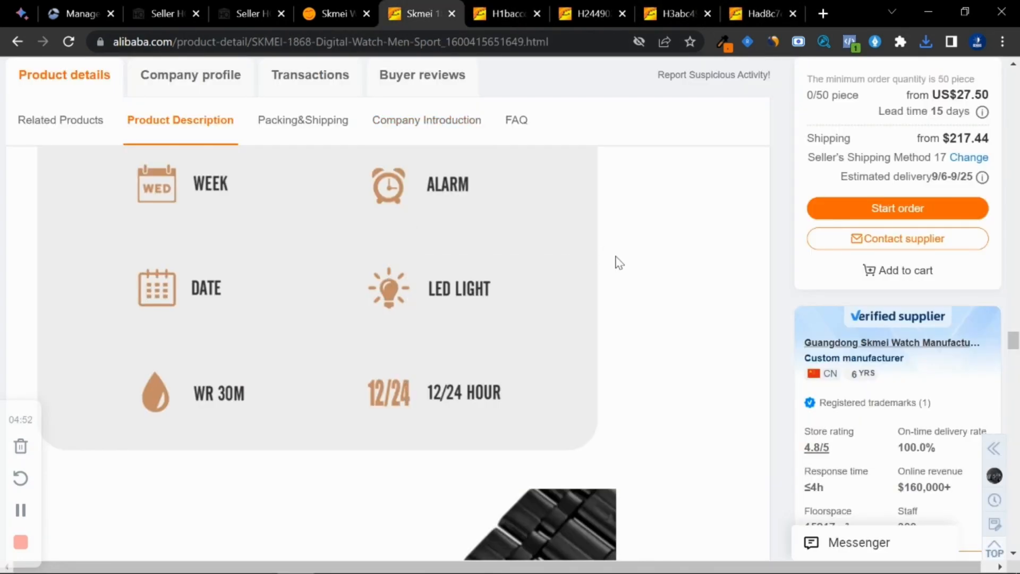
click(505, 13)
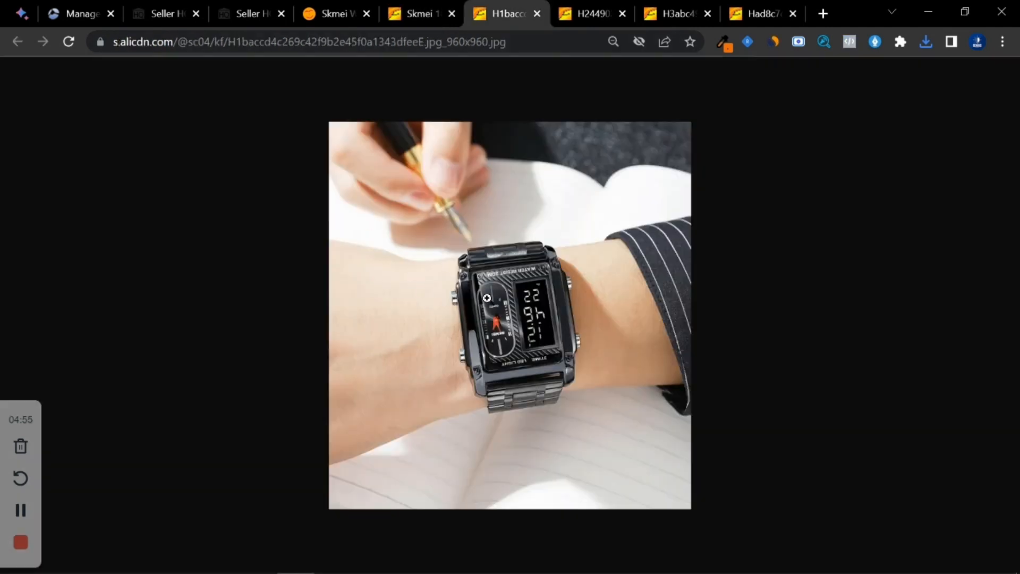
right_click(489, 221)
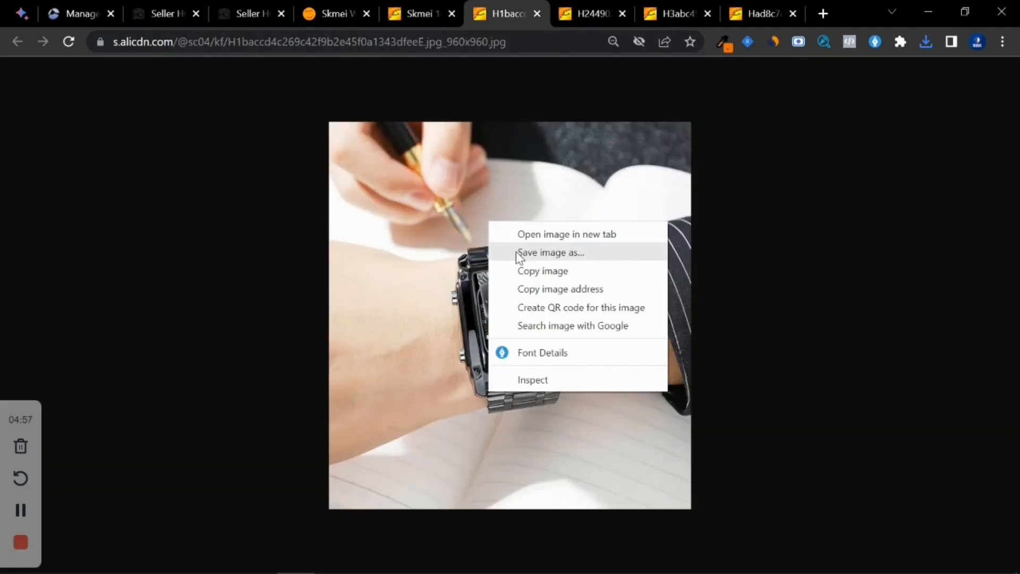
click(515, 251)
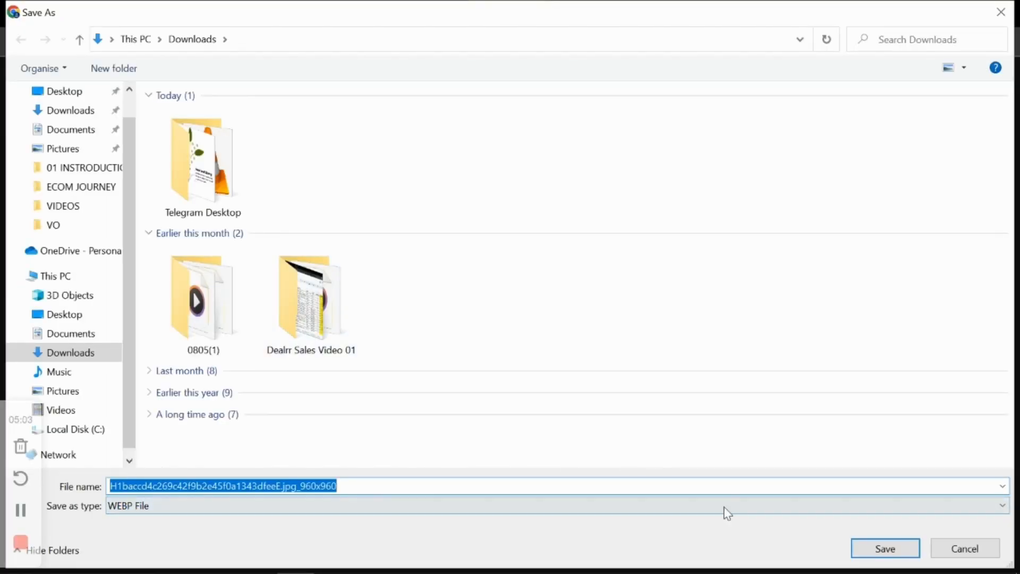
click(951, 548)
Step: Save the function overview image in Downloads as SKMEI 1868 LED Digital Watch Men Chronograph 30m Waterproof Quartz Sport Watche, and close its tab
click(754, 15)
right_click(543, 173)
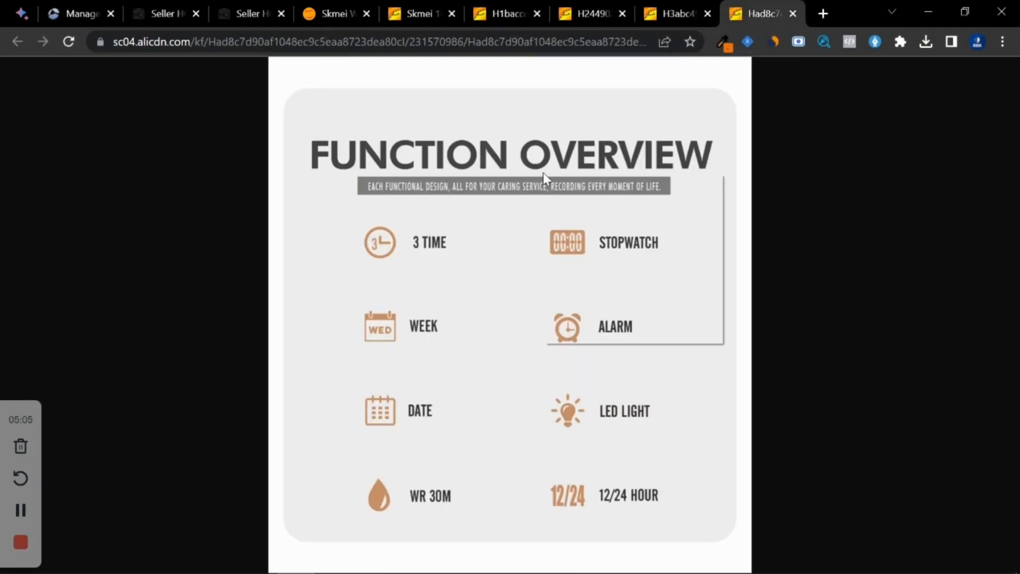
click(588, 204)
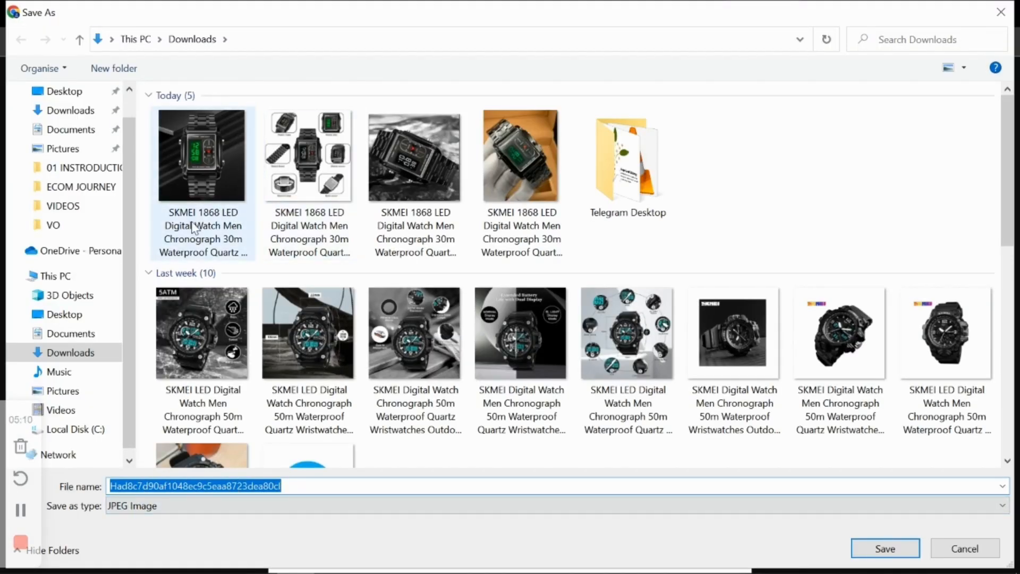
click(474, 190)
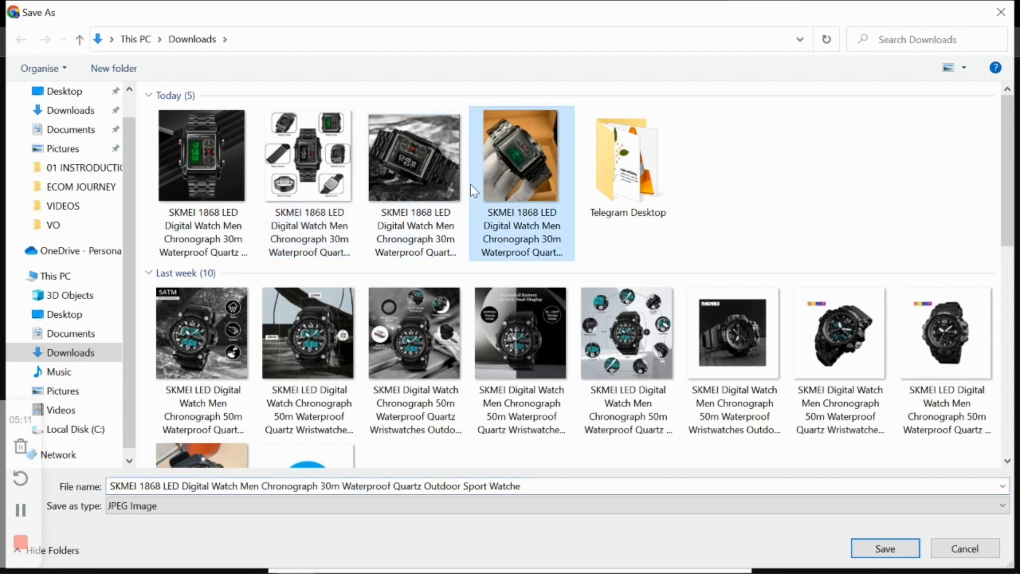
click(423, 484)
click(435, 485)
double_click(435, 482)
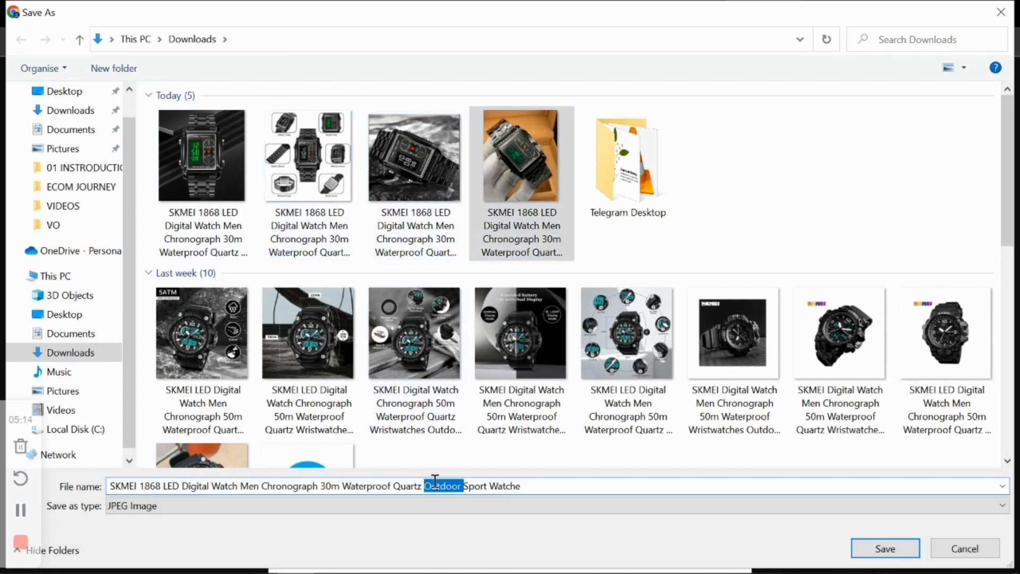
key(Delete)
key(Return)
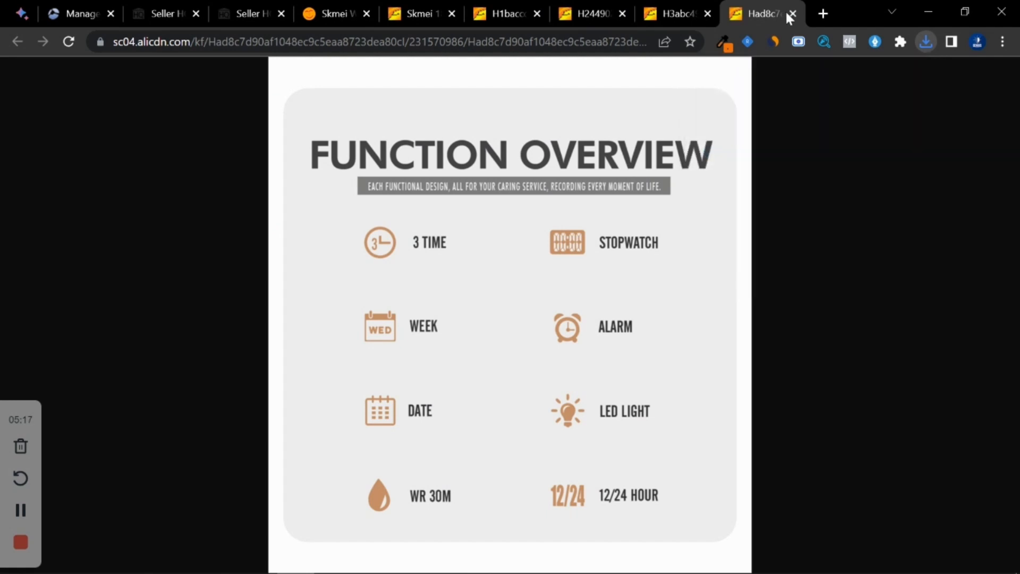
click(789, 13)
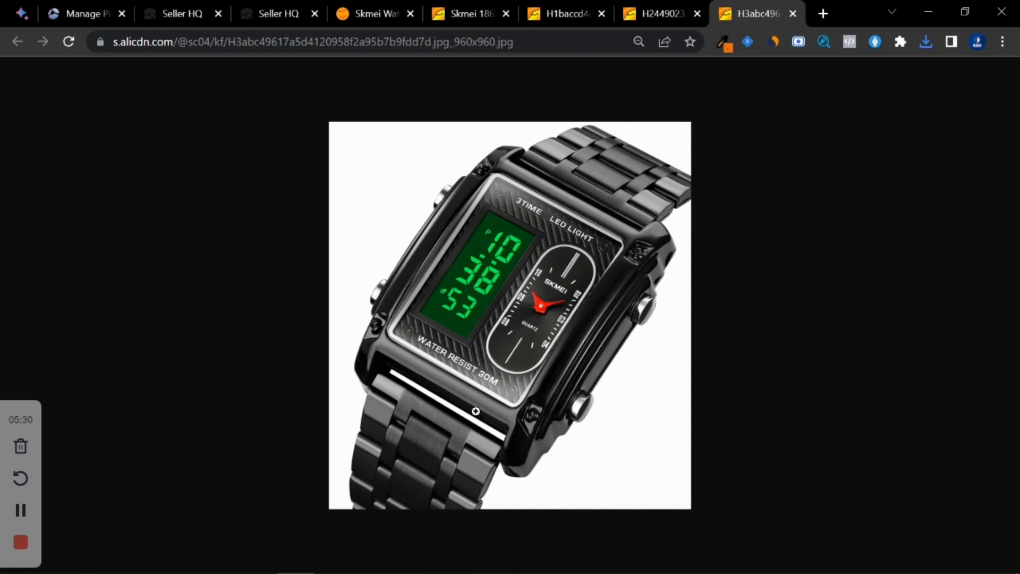
Step: Capture a rectangular snip of the green-lit watch photo, and crop its top and bottom edges in Snip & Sketch
key(super+shift+s)
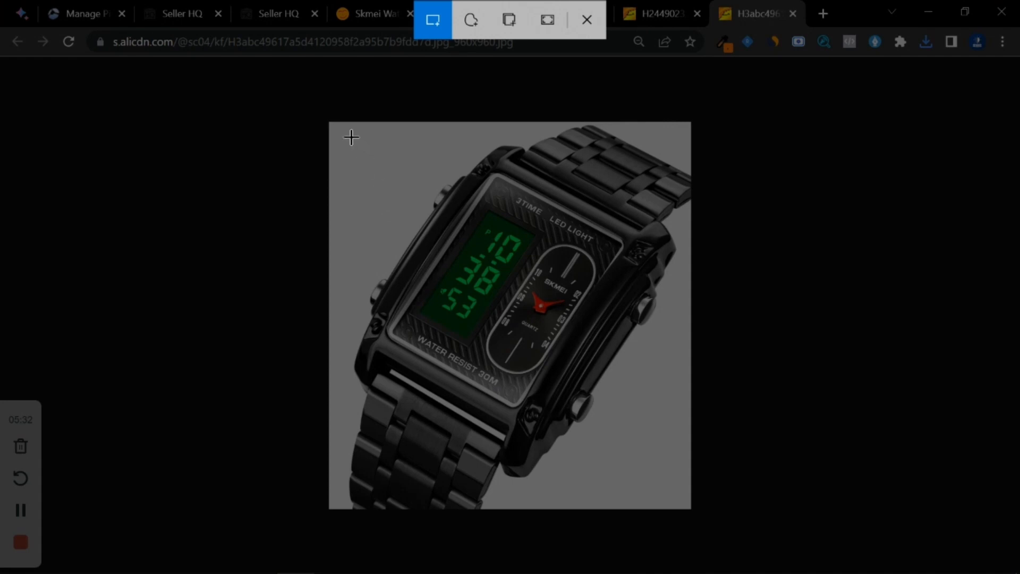
drag(333, 126, 691, 509)
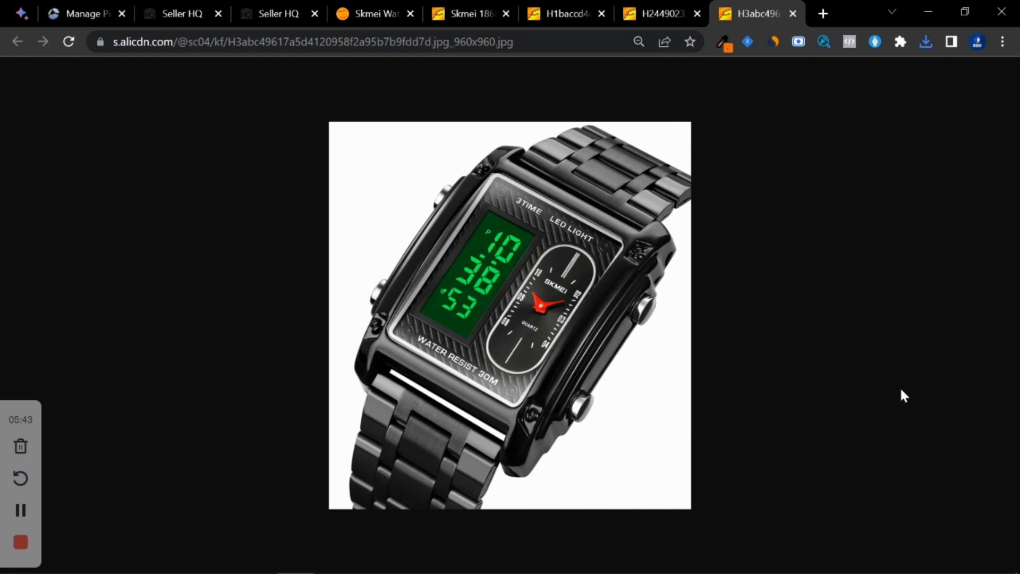
click(897, 366)
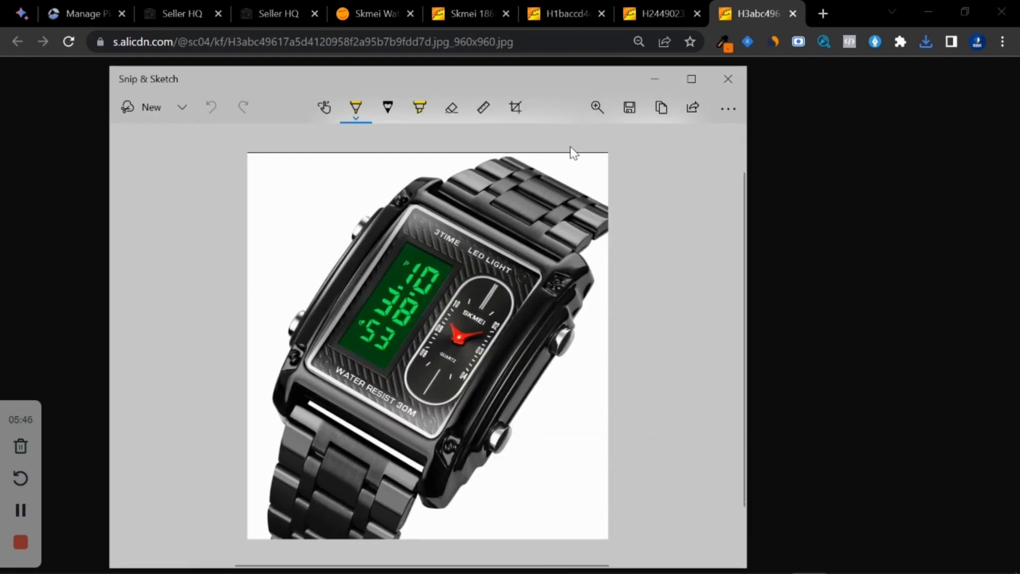
click(515, 107)
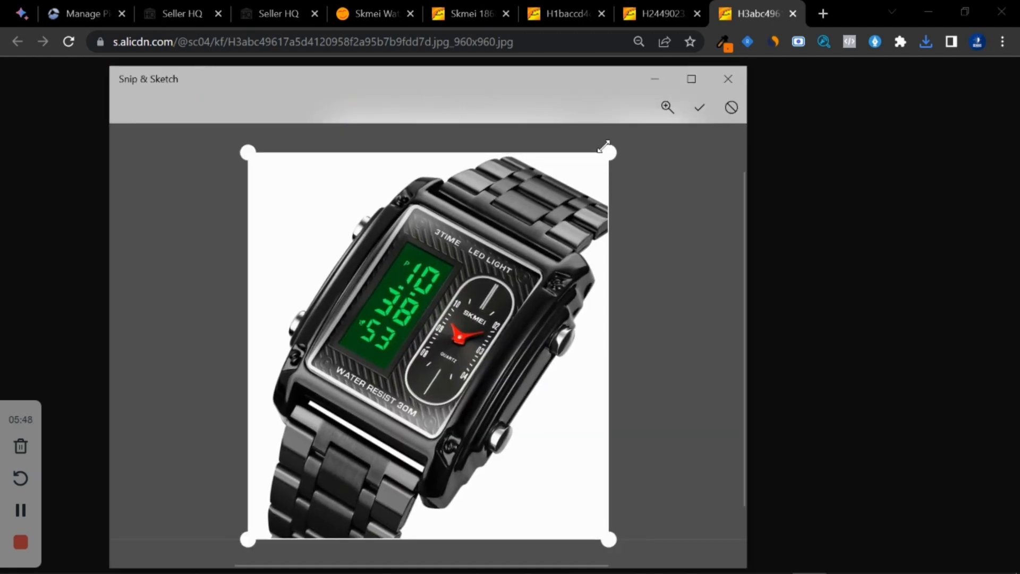
click(695, 107)
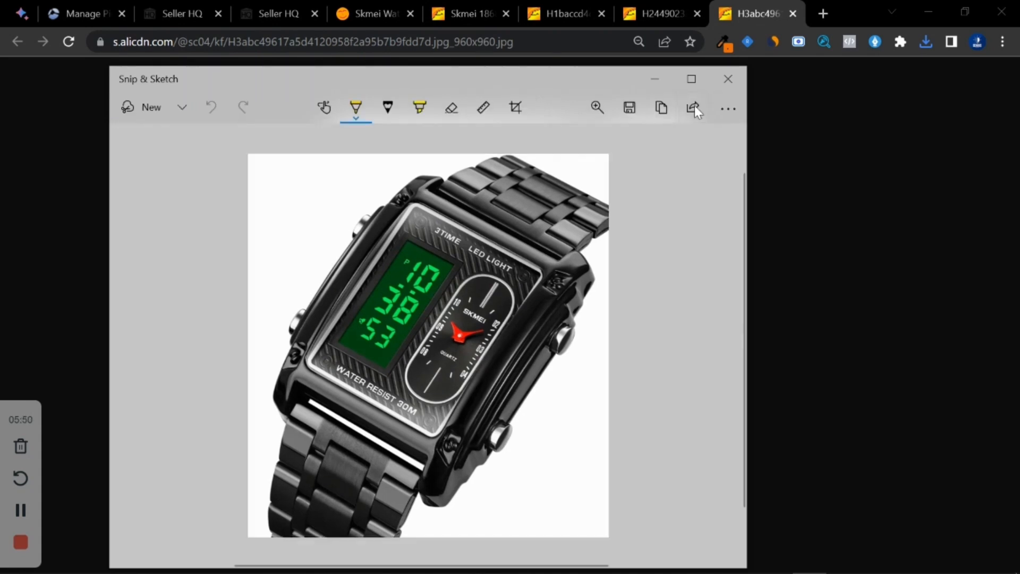
Step: Save the cropped snip as a JPG in Downloads named SKMEI 1868 LED Digital Men Chronograph 30m Waterproof Quartz Sport Watch, and close its source image
click(630, 107)
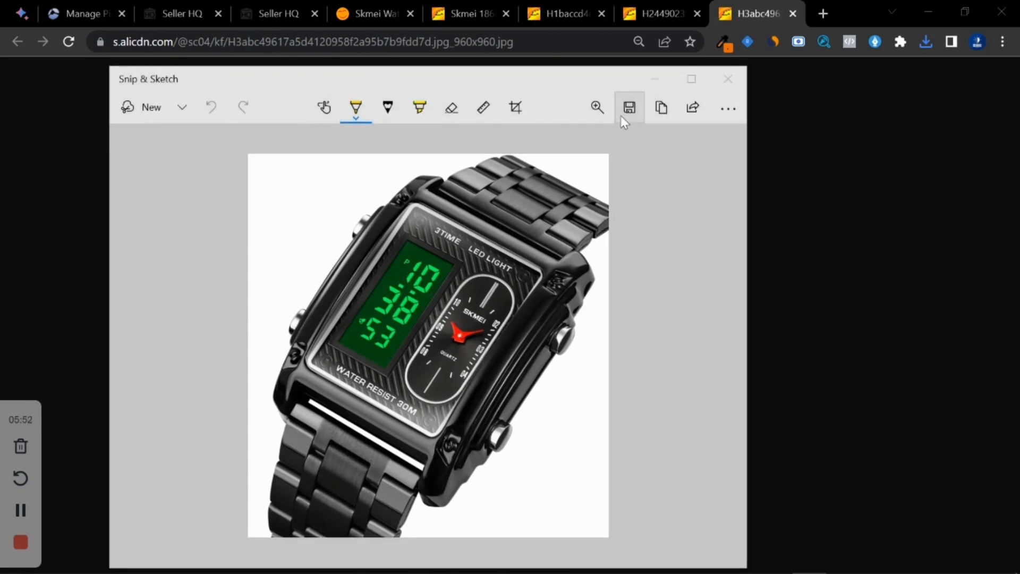
click(311, 228)
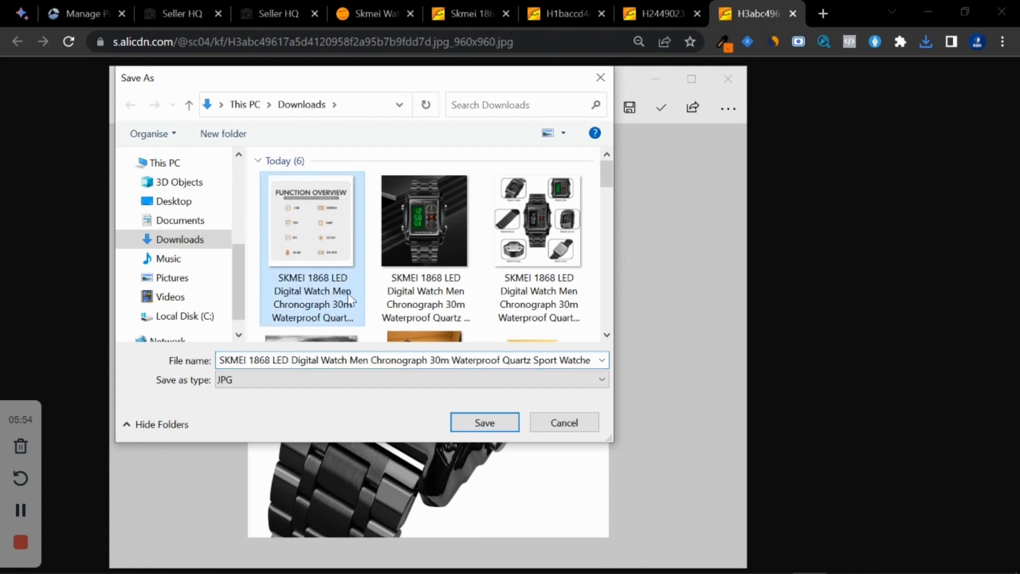
click(587, 357)
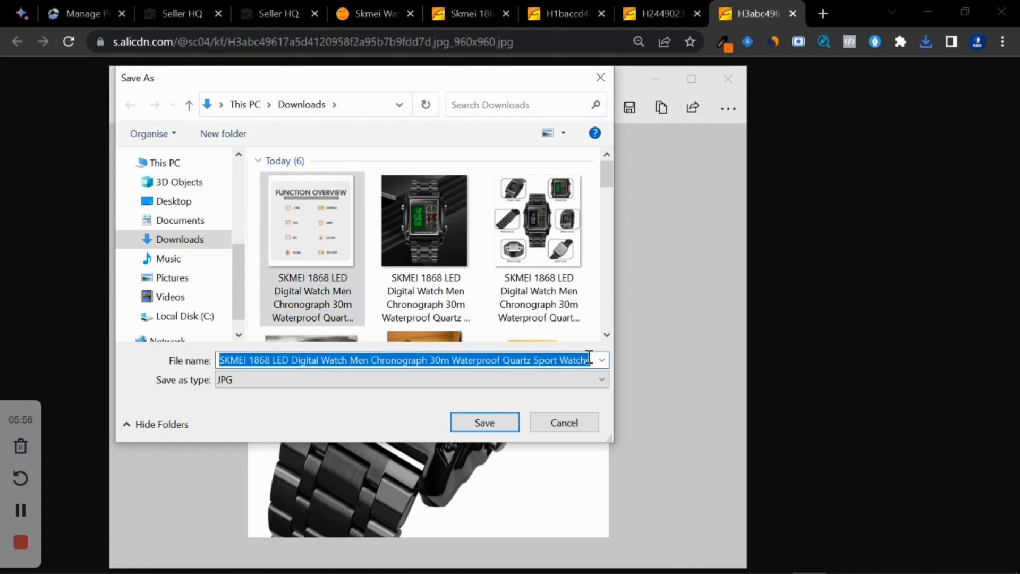
click(592, 358)
key(BackSpace)
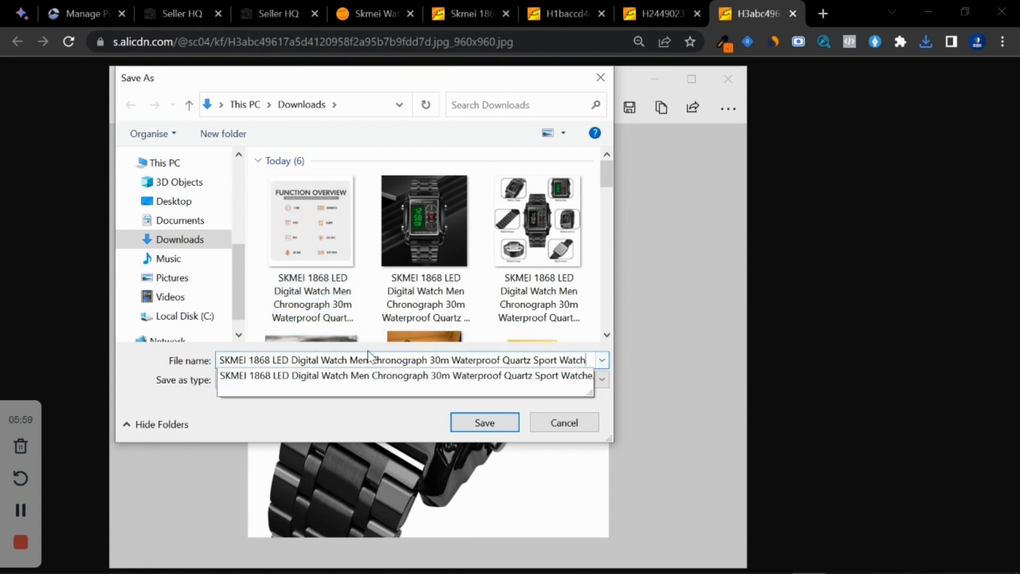
double_click(334, 359)
key(BackSpace)
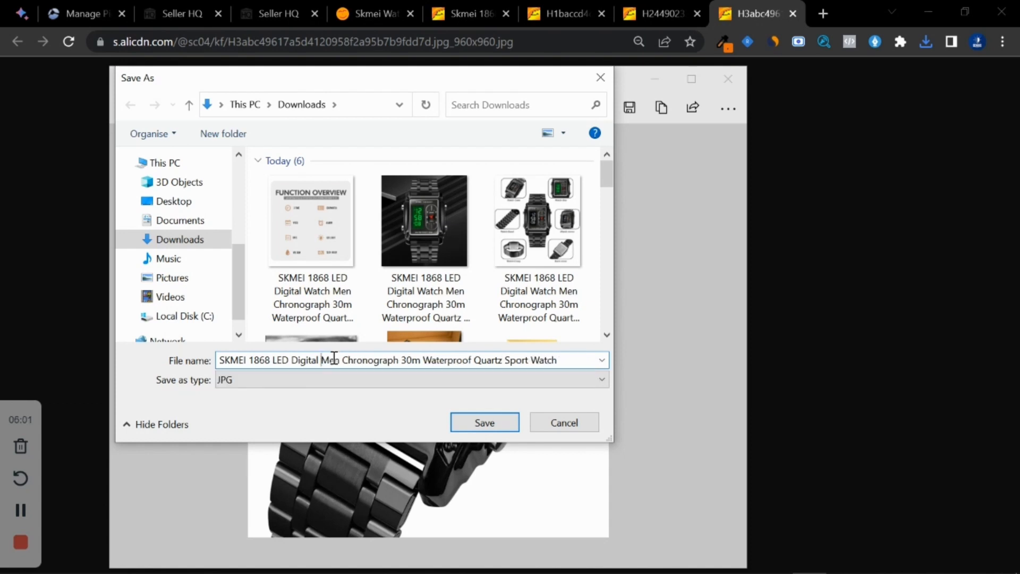
key(Return)
click(728, 79)
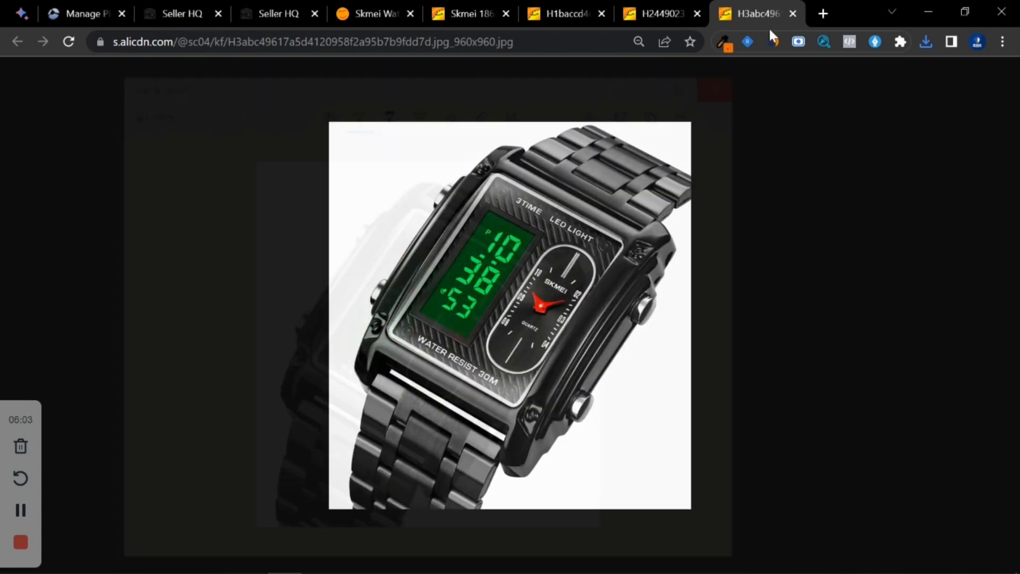
click(793, 13)
Step: Save the front-view watch image as a WEBP file in Downloads named SKMEI 1868 LED Digital Men Chronograph 30m Waterproof Quartz Sport Watch
right_click(542, 226)
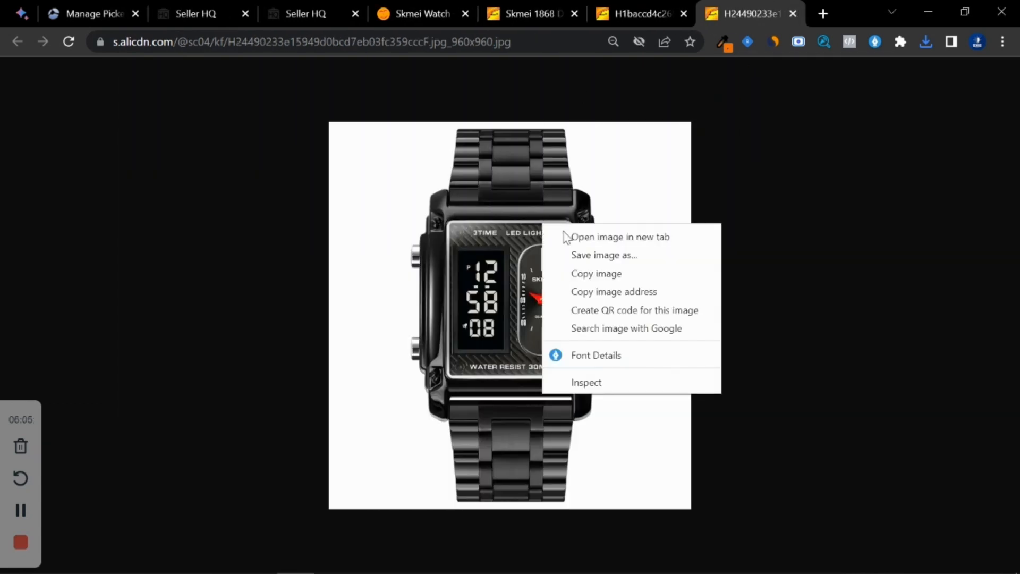
click(578, 254)
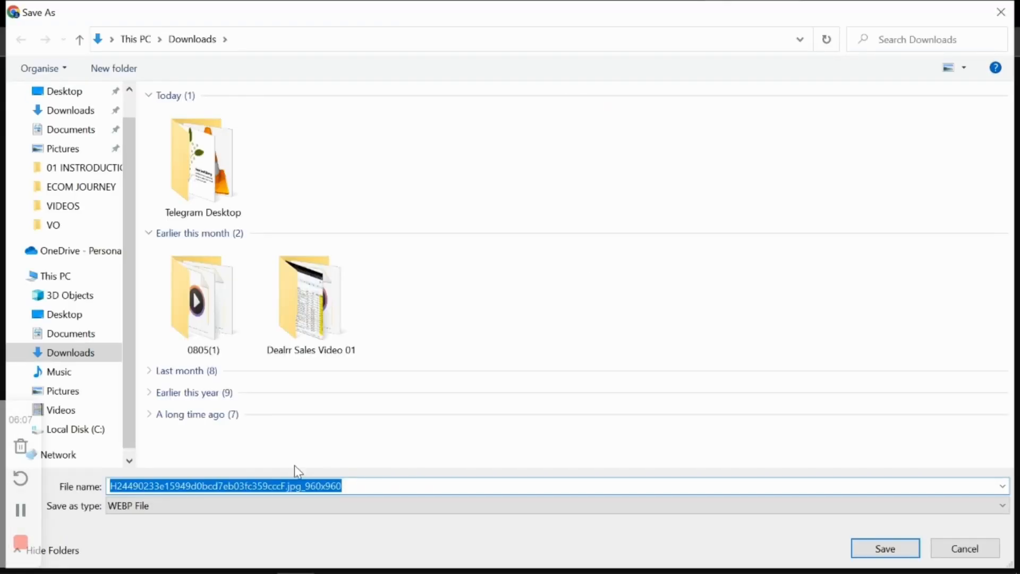
key(BackSpace)
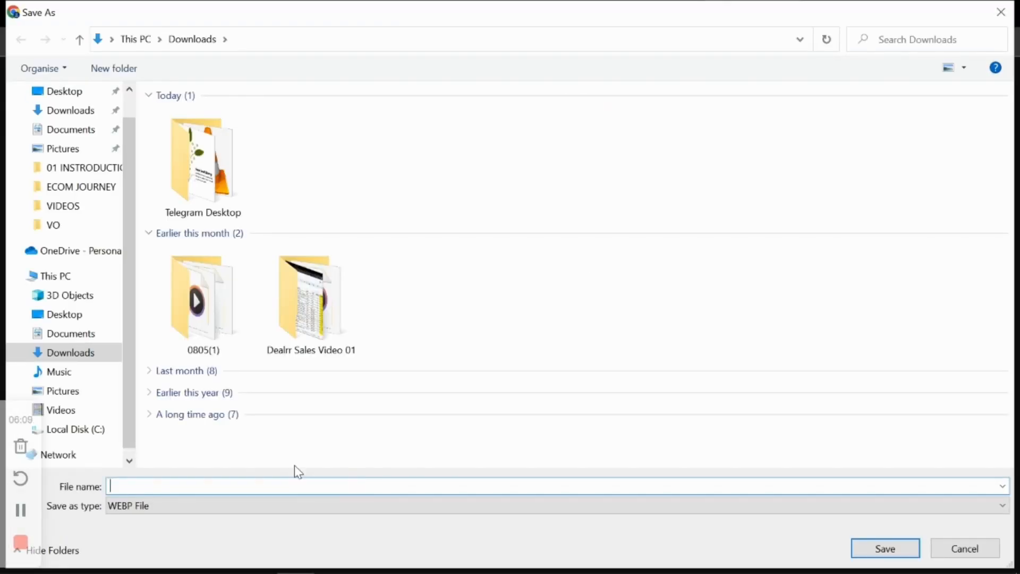
text(sk)
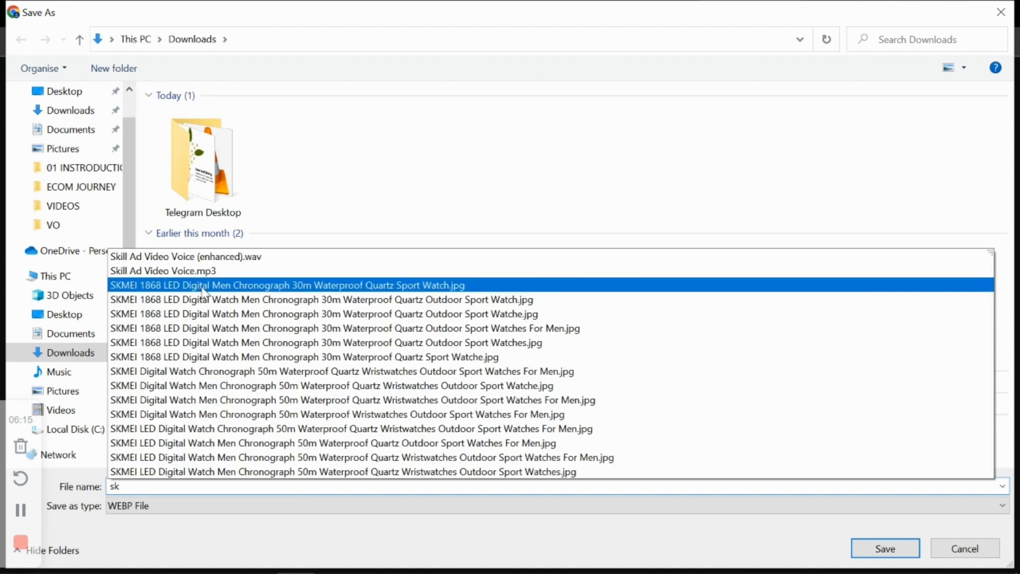
click(204, 287)
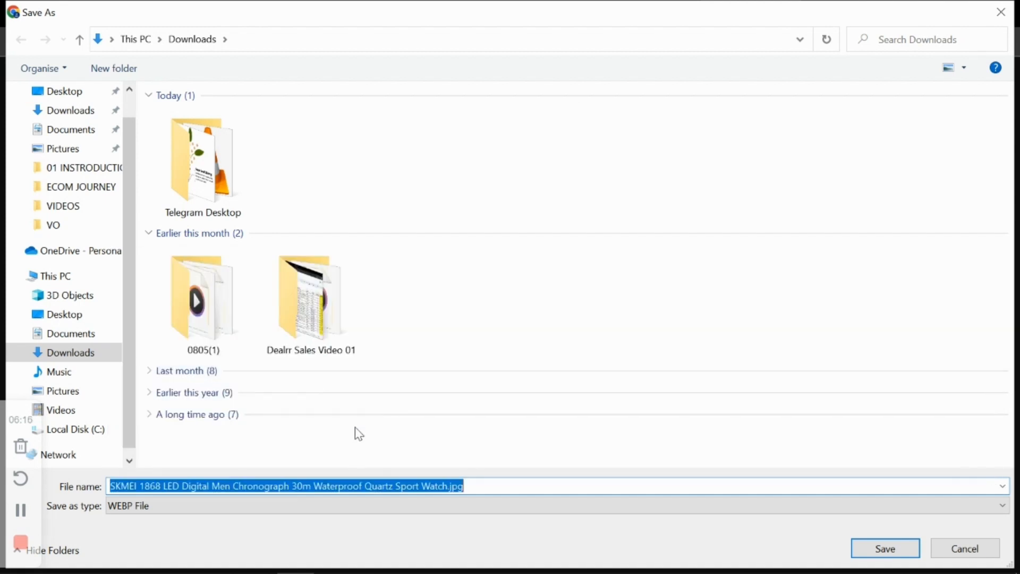
click(467, 485)
key(BackSpace)
key(BackSpace)
key(BackSpace)
key(Return)
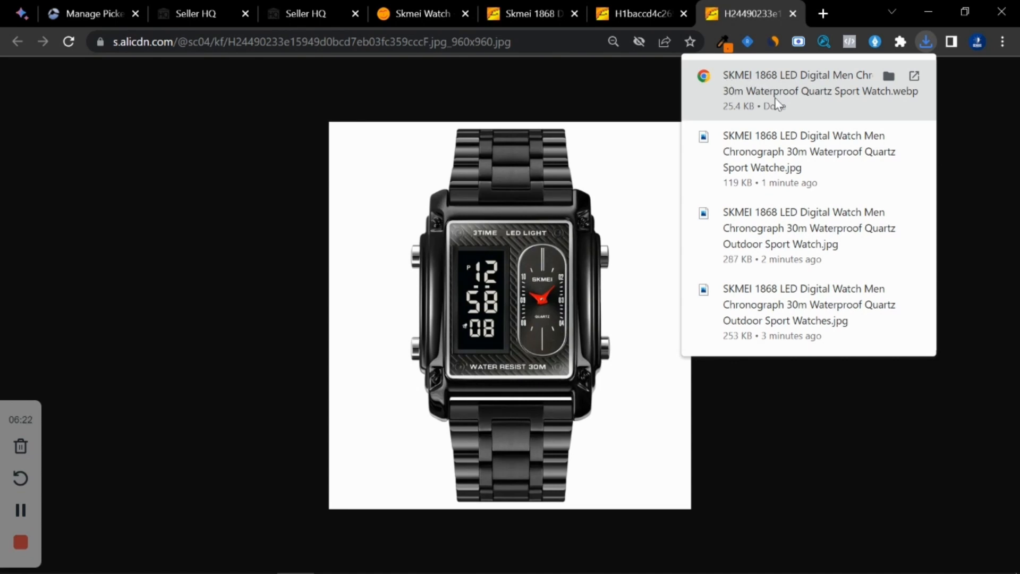
Step: Open the downloaded WEBP watch image from its folder in Paint and look over the whole picture
click(884, 80)
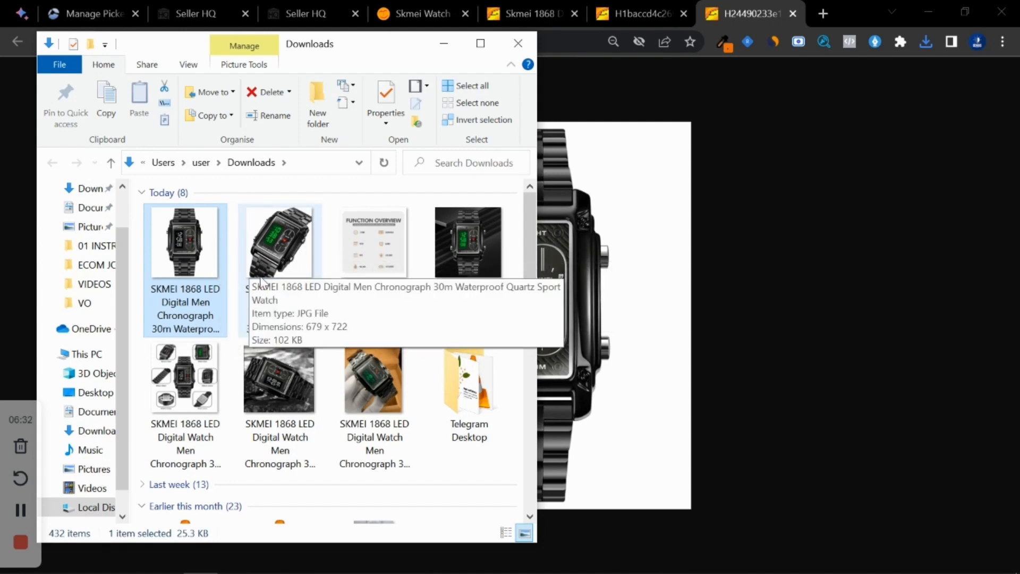
right_click(182, 251)
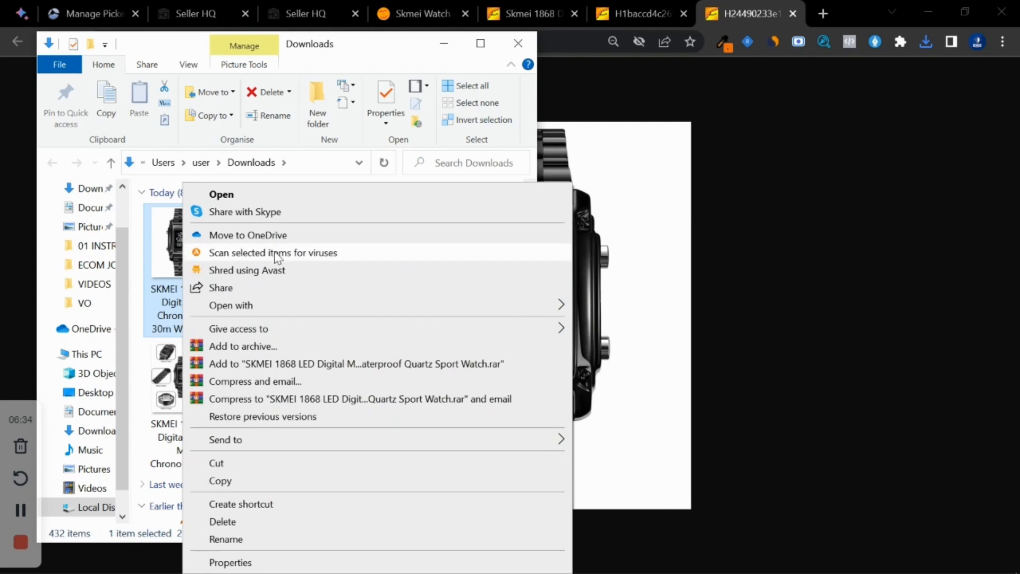
mouse_move(482, 305)
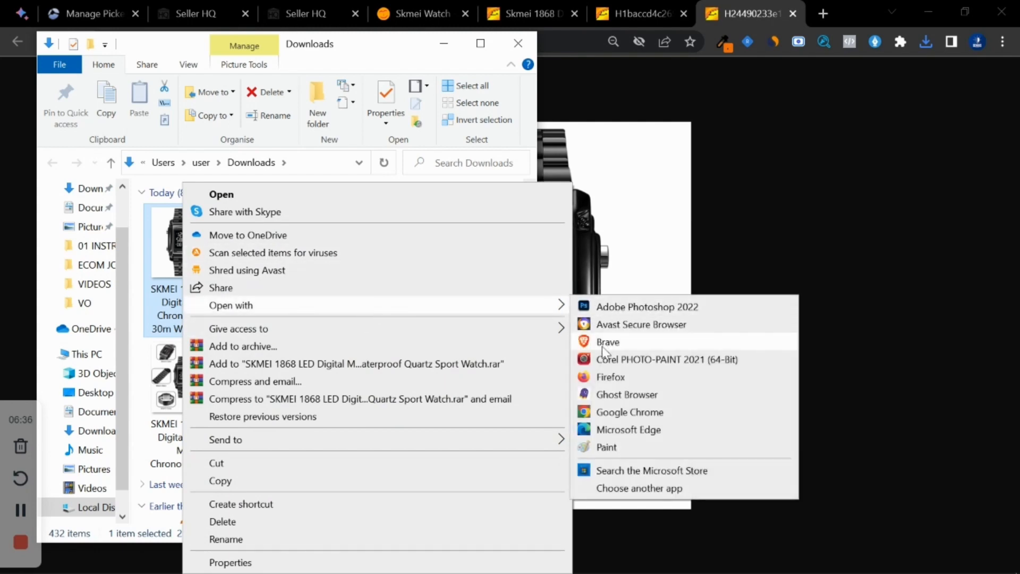
click(606, 448)
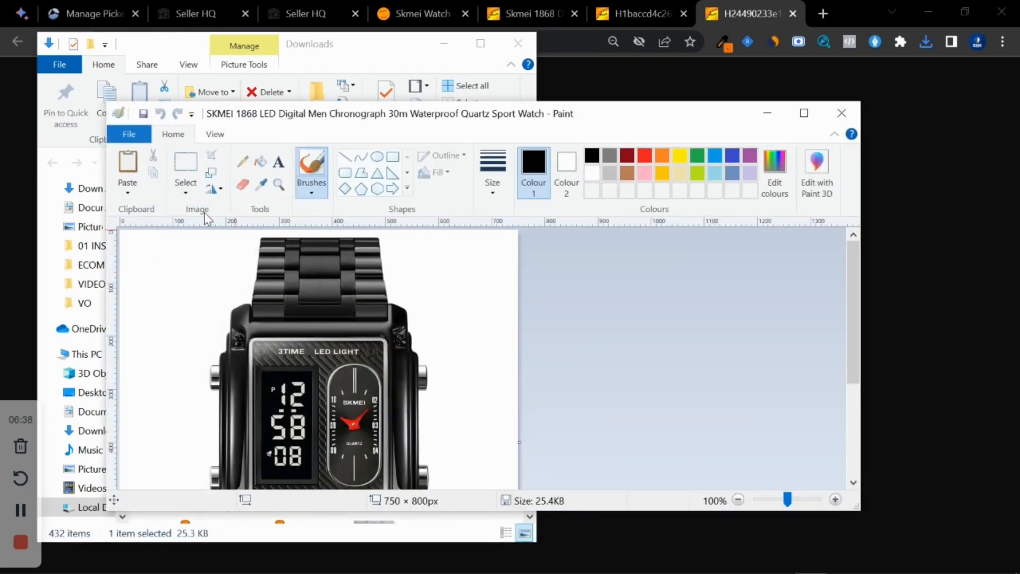
click(215, 134)
scroll(229, 257, down, 3)
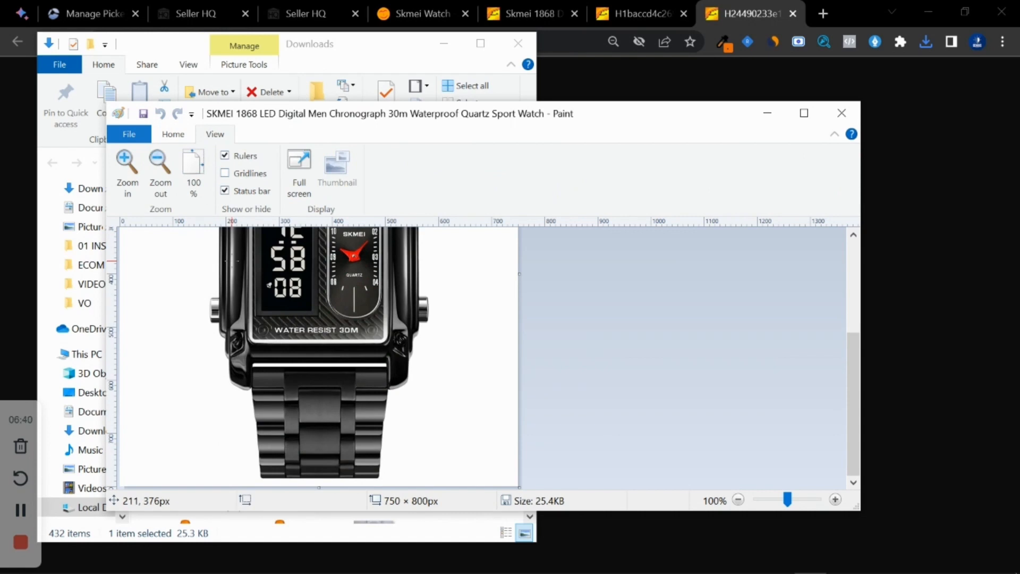
click(173, 134)
scroll(365, 438, up, 3)
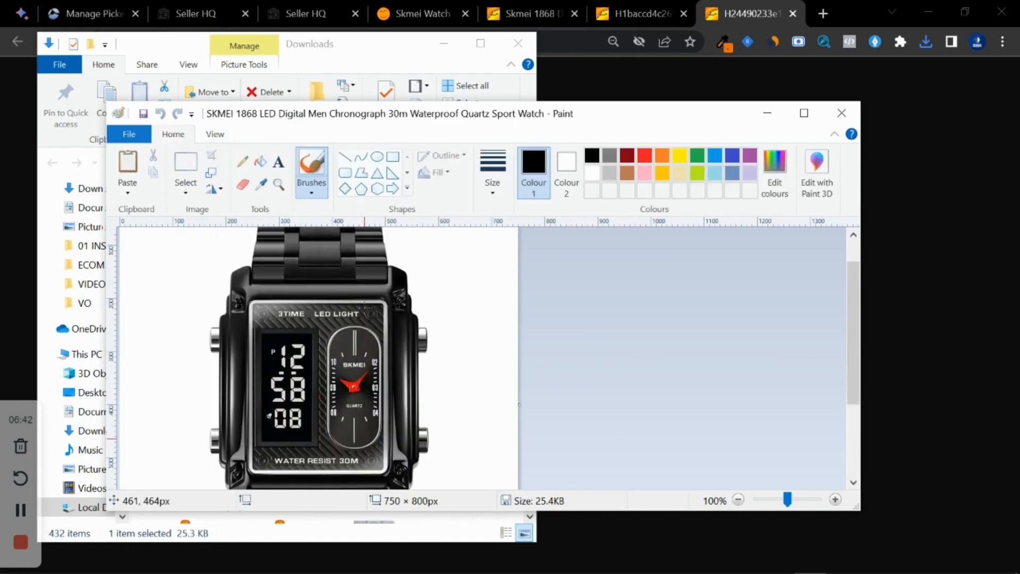
scroll(367, 438, down, 3)
scroll(302, 300, up, 3)
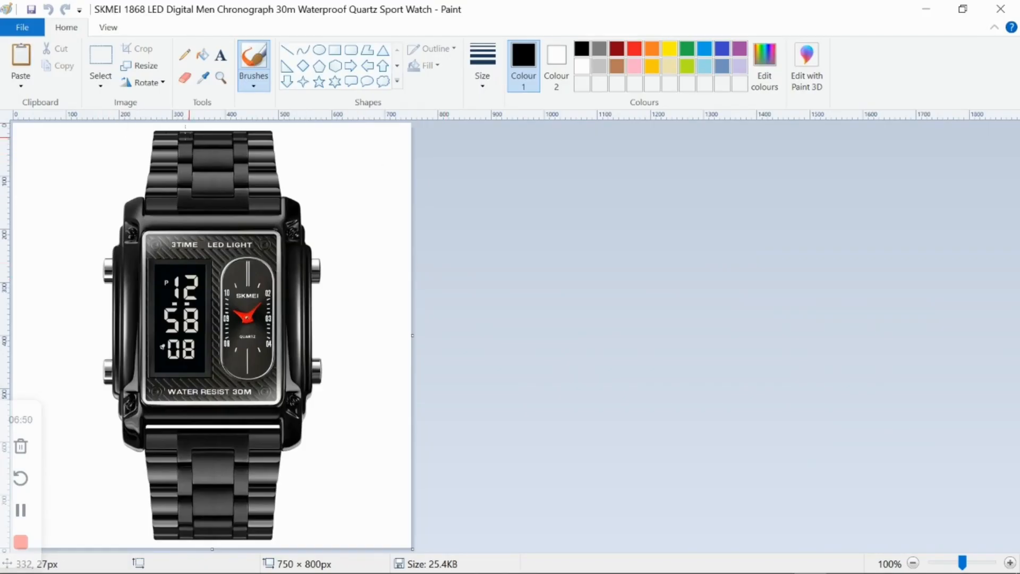
Step: Save the picture as a JPEG in Downloads named SKMEI 1868 LED Digital Men Chronograph Waterproof Quartz Sport Watch, and close Paint
click(31, 33)
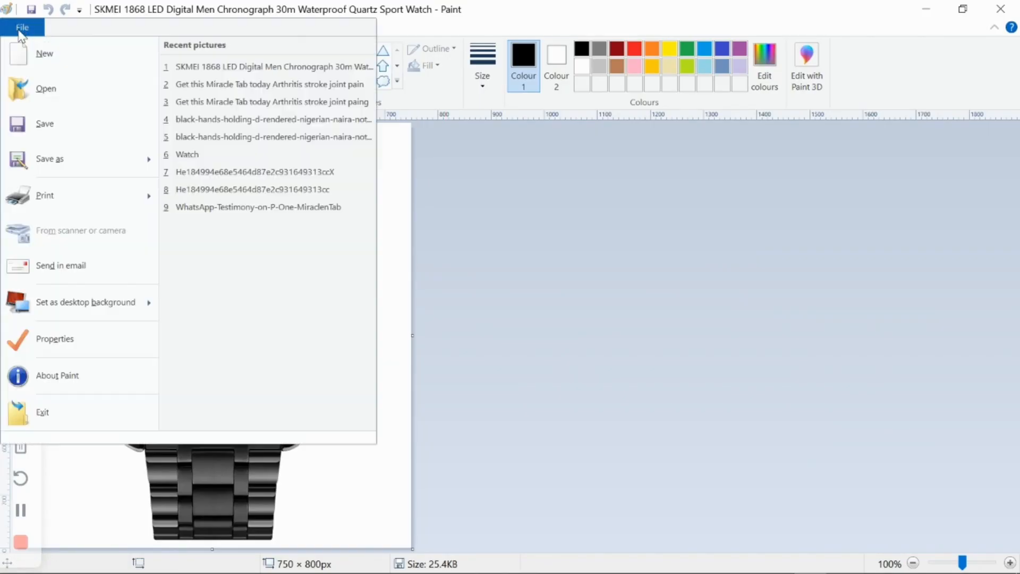
mouse_move(112, 165)
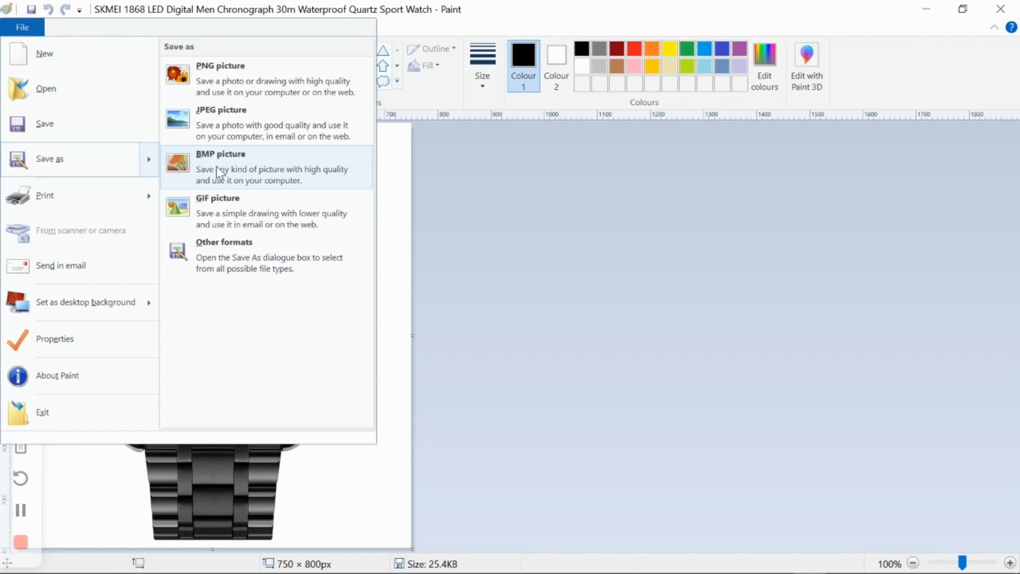
click(244, 131)
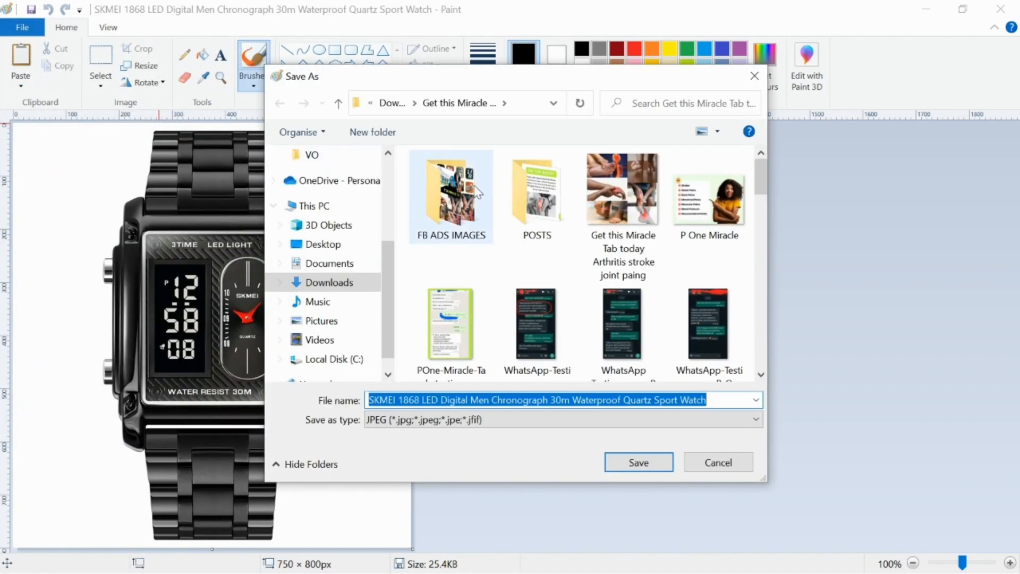
click(348, 284)
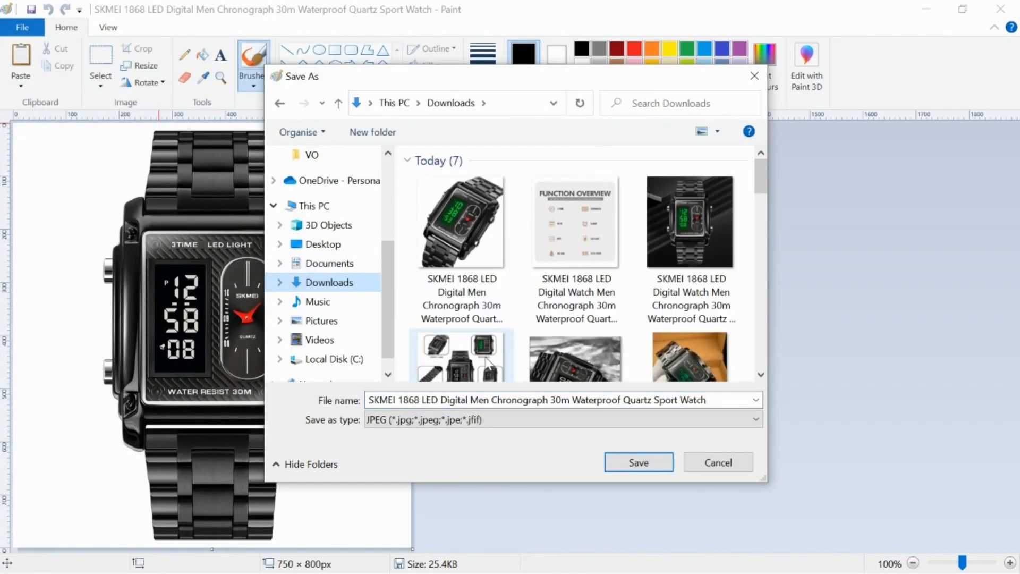
click(490, 401)
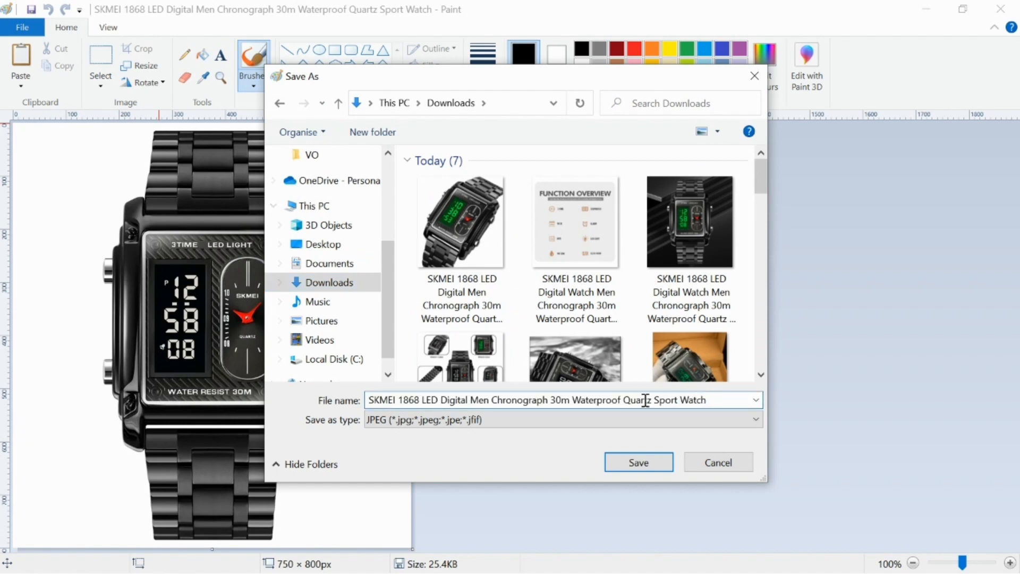
double_click(565, 399)
key(Return)
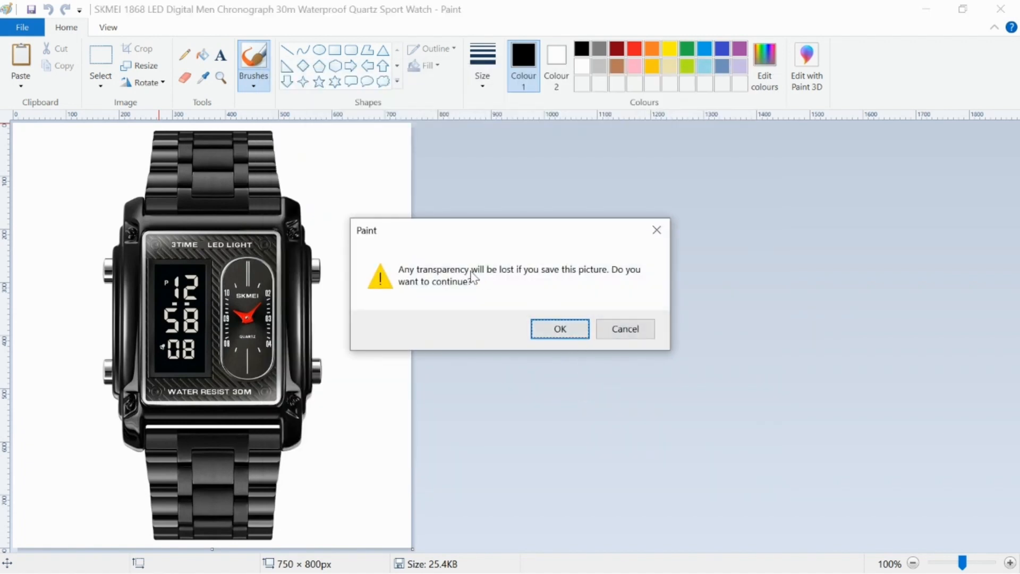
click(553, 331)
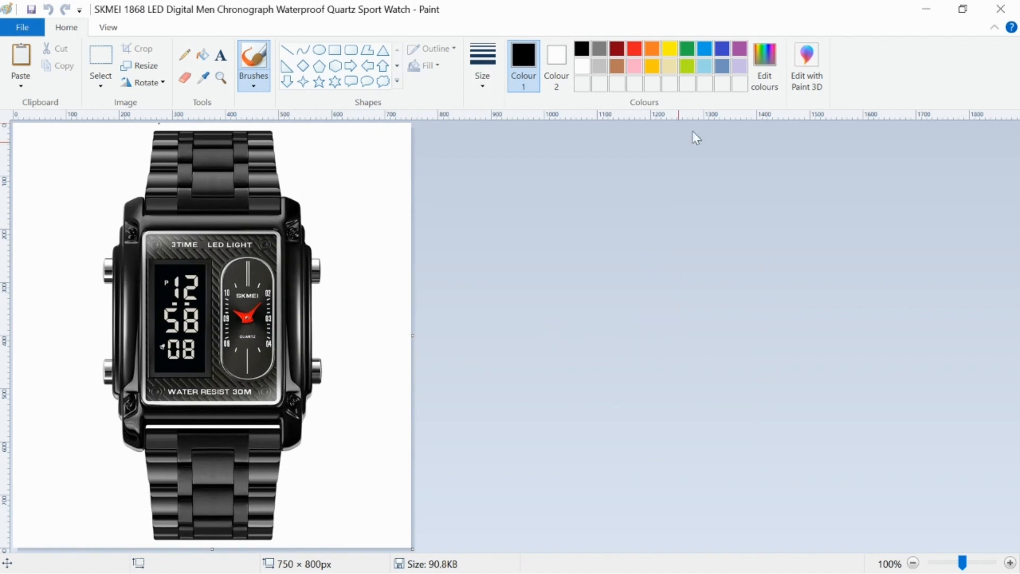
click(986, 7)
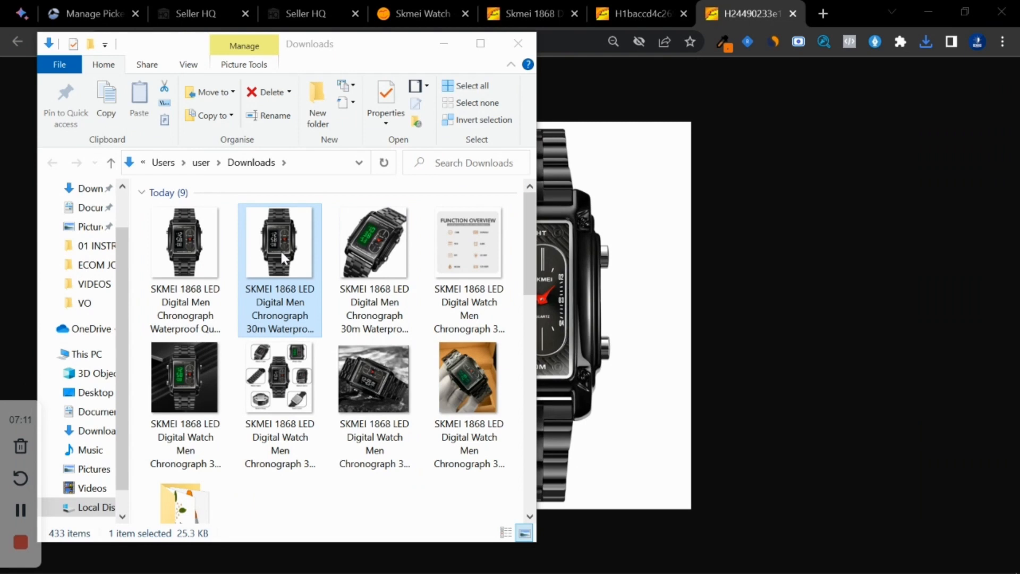
Step: Delete the WEBP version of the front-view watch image from Downloads, and close that image's browser tab
click(204, 245)
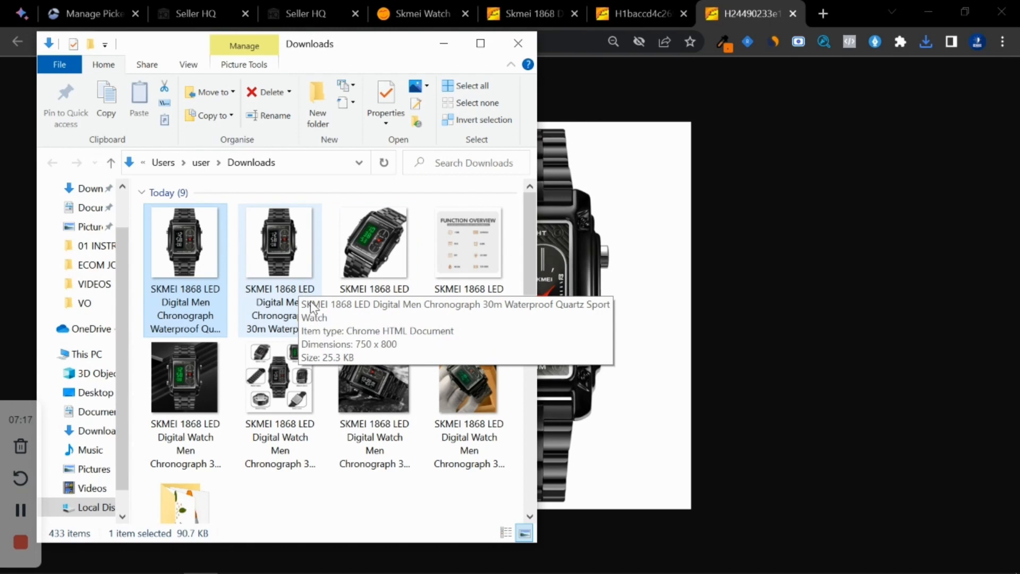
right_click(281, 257)
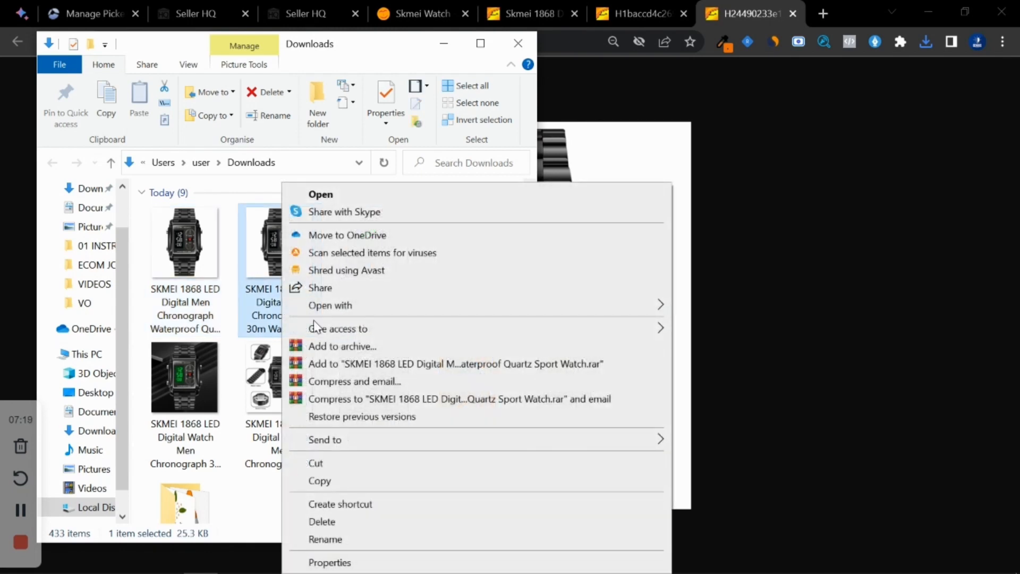
click(339, 520)
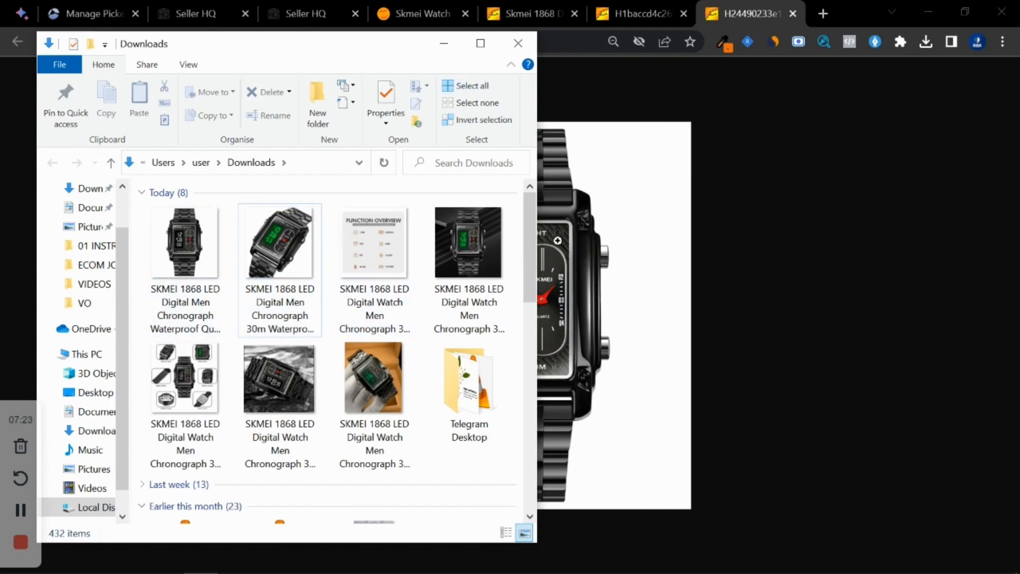
click(667, 236)
click(794, 14)
Step: Capture a rectangular snip of the whole wrist photo with the pen, and save it from Snip & Sketch
right_click(526, 215)
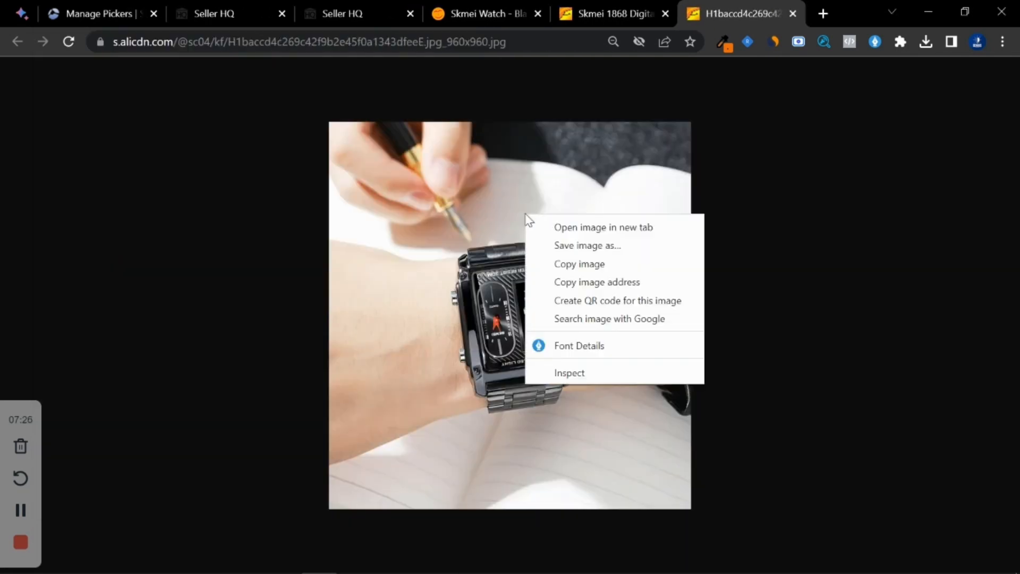
click(739, 196)
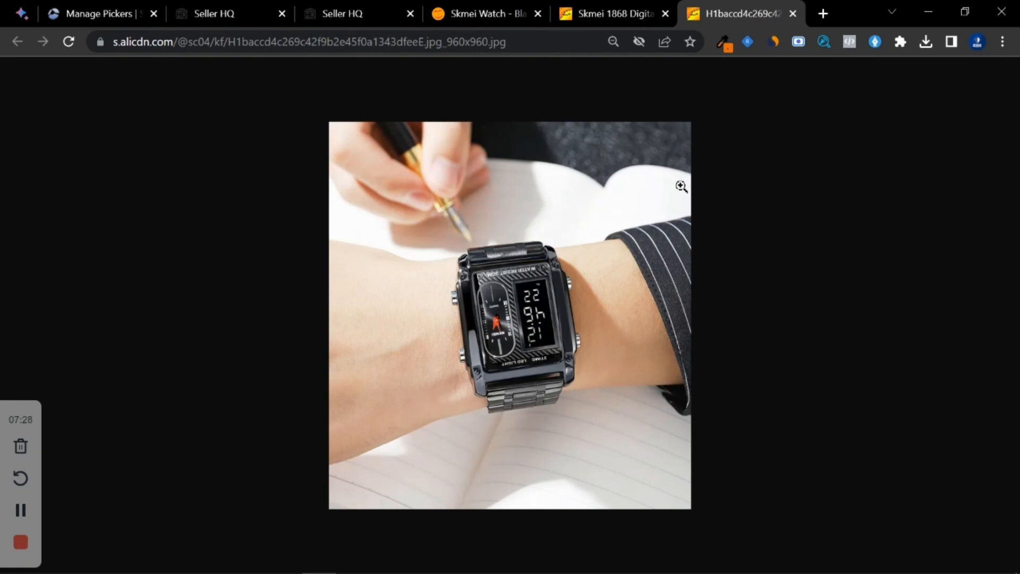
key(super+shift+s)
drag(329, 122, 691, 509)
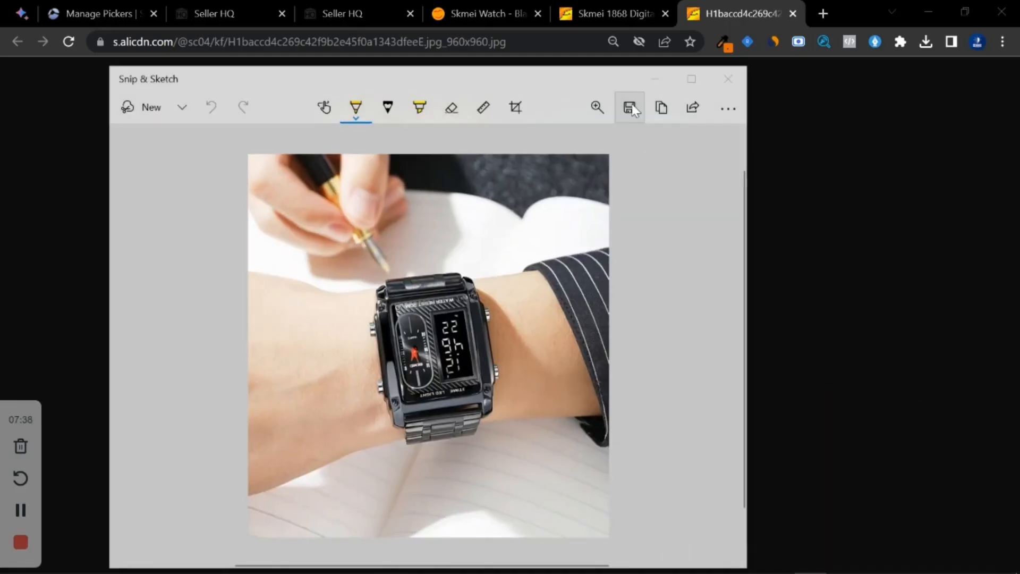
click(630, 108)
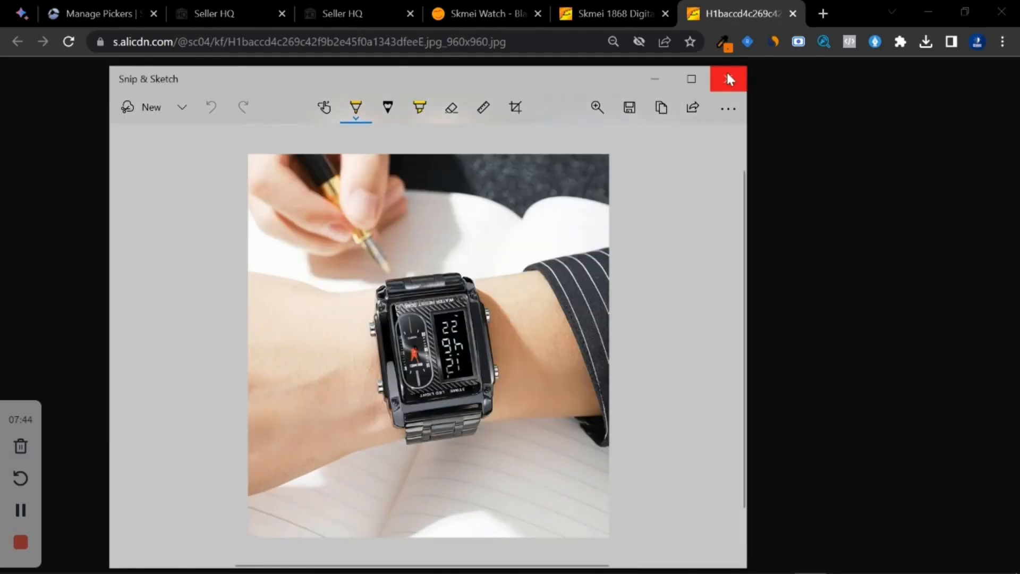
click(728, 79)
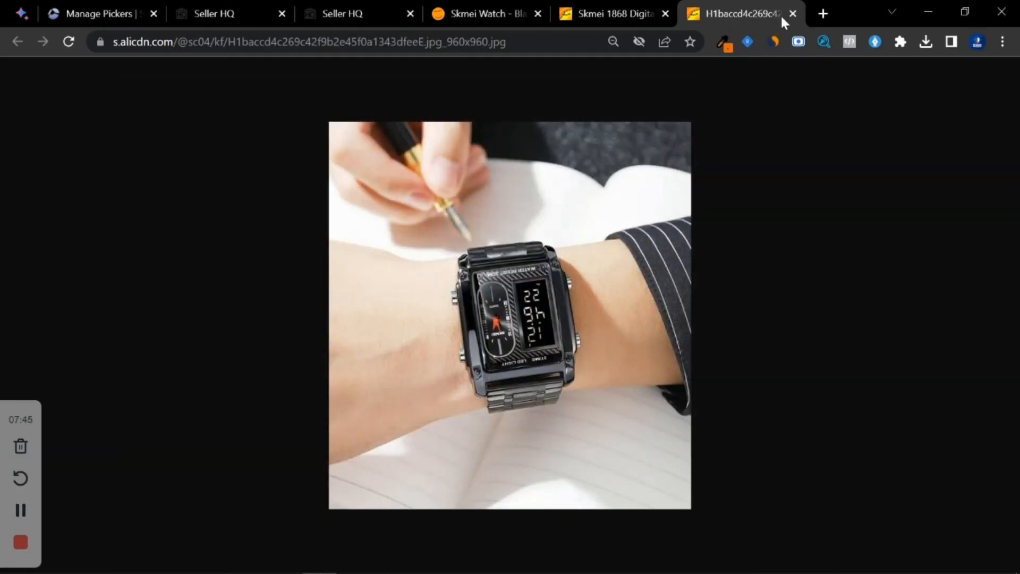
Step: Close the wrist photo's browser tab, and copy the full SKMEI 1868 product title from the Alibaba page into the Notepad prompt draft
click(792, 14)
scroll(536, 201, up, 15)
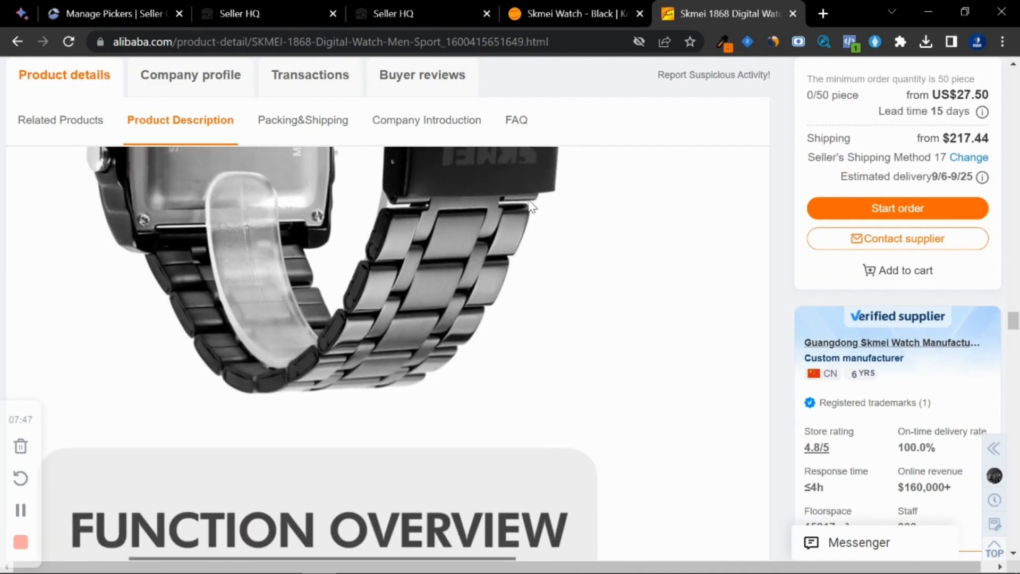
click(556, 40)
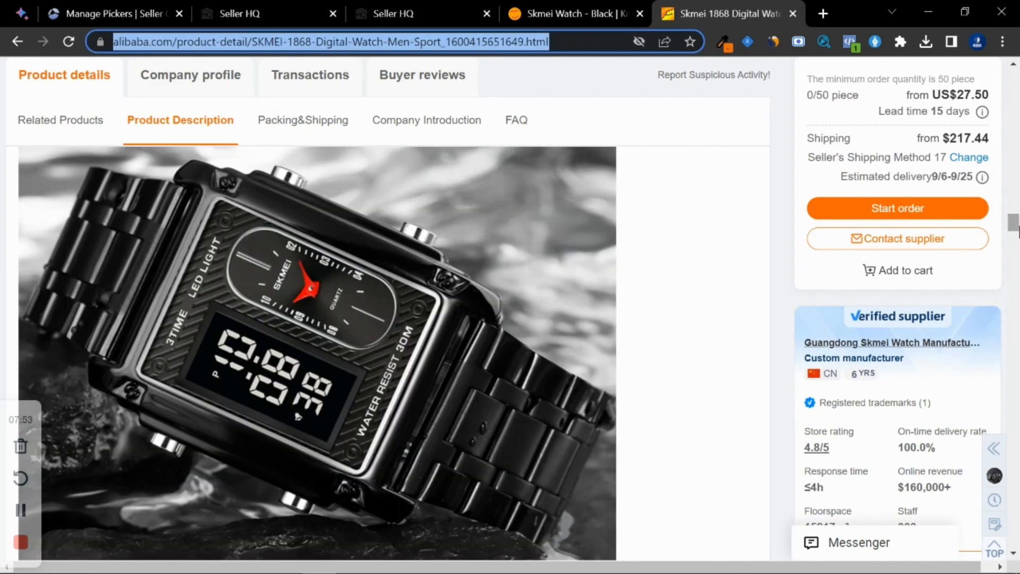
drag(1015, 228, 1019, 89)
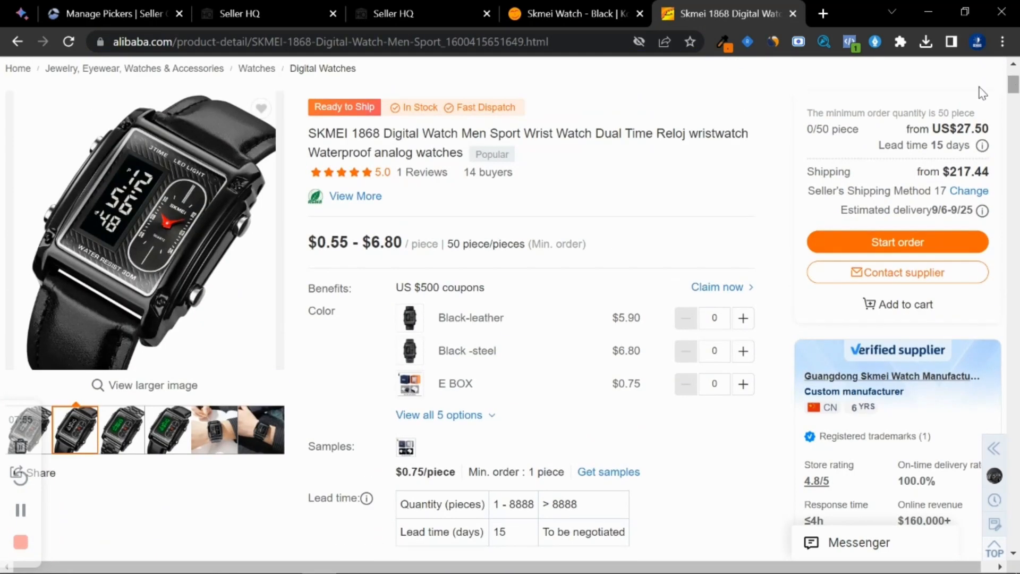
scroll(983, 90, up, 2)
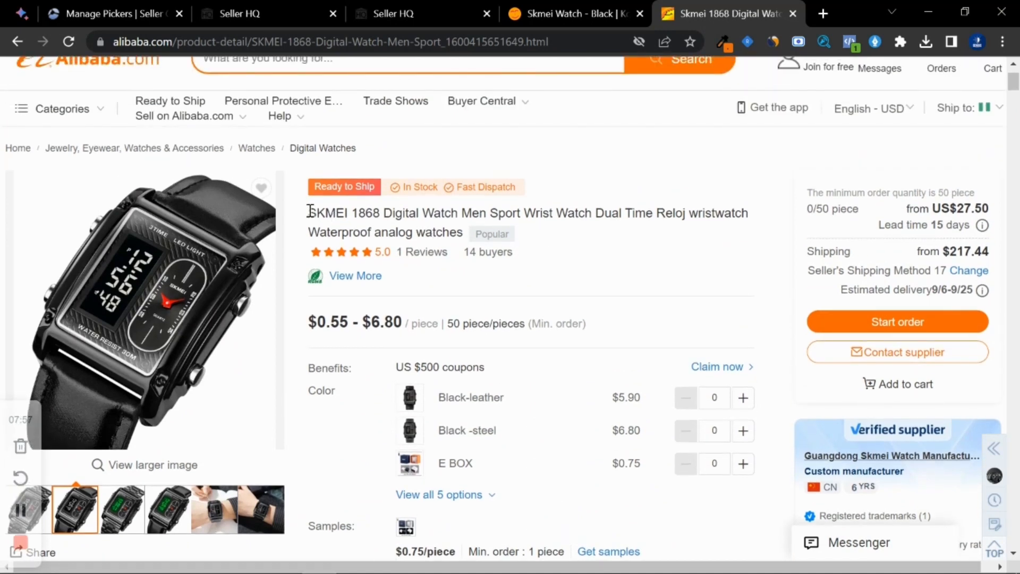
drag(311, 211, 463, 232)
key(ctrl+c)
right_click(452, 215)
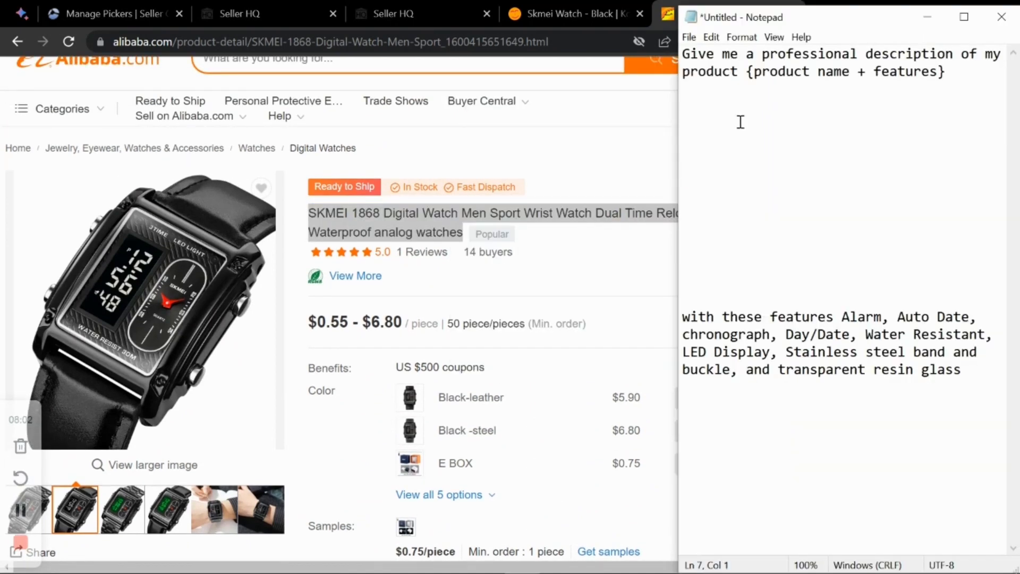
key(ctrl+v)
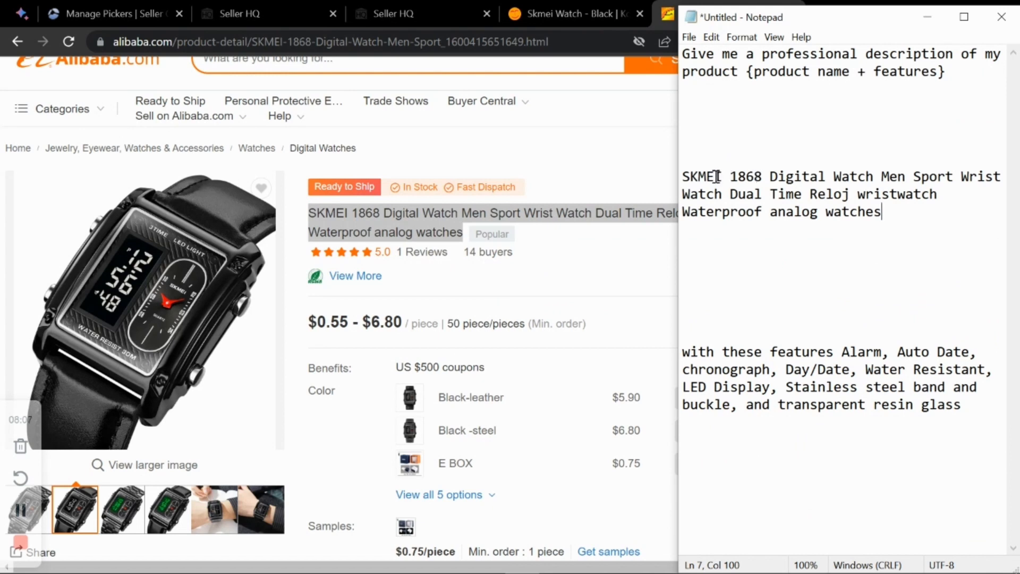
Step: Add a second copy of the full product title below the first, separated by two blank lines
drag(763, 177, 735, 177)
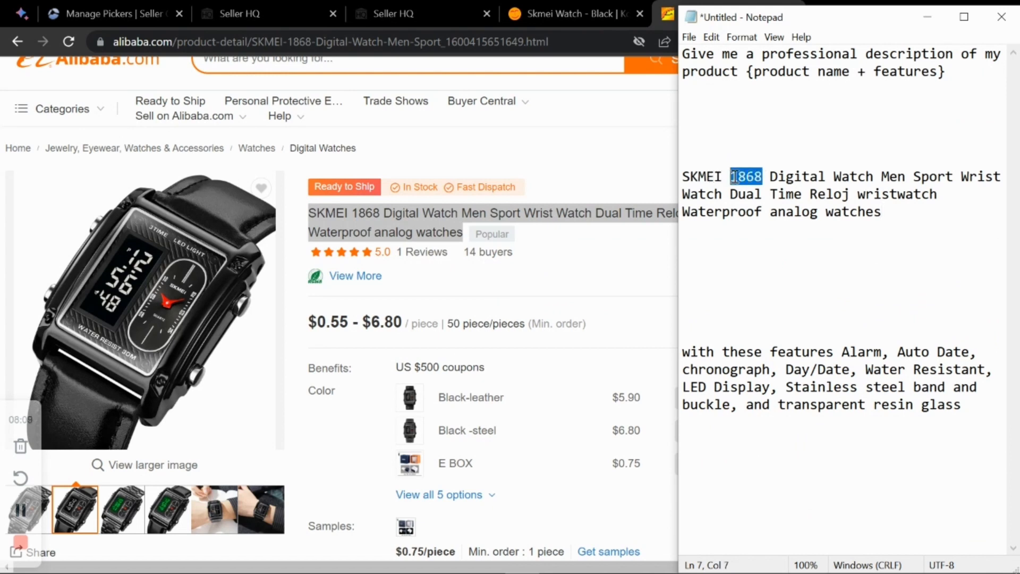
click(882, 212)
key(Return)
key(Return)
key(ctrl+v)
click(931, 214)
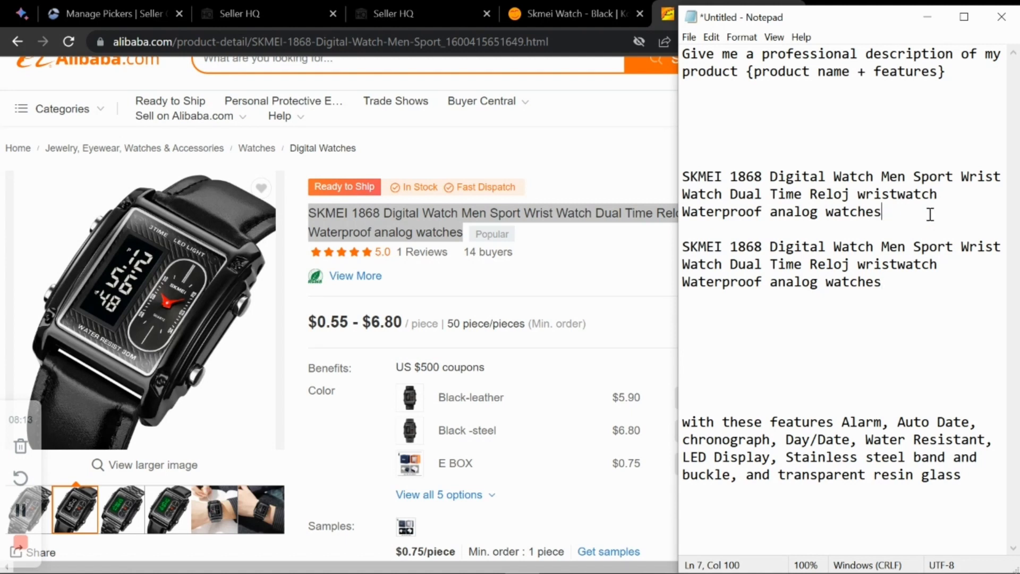
key(Return)
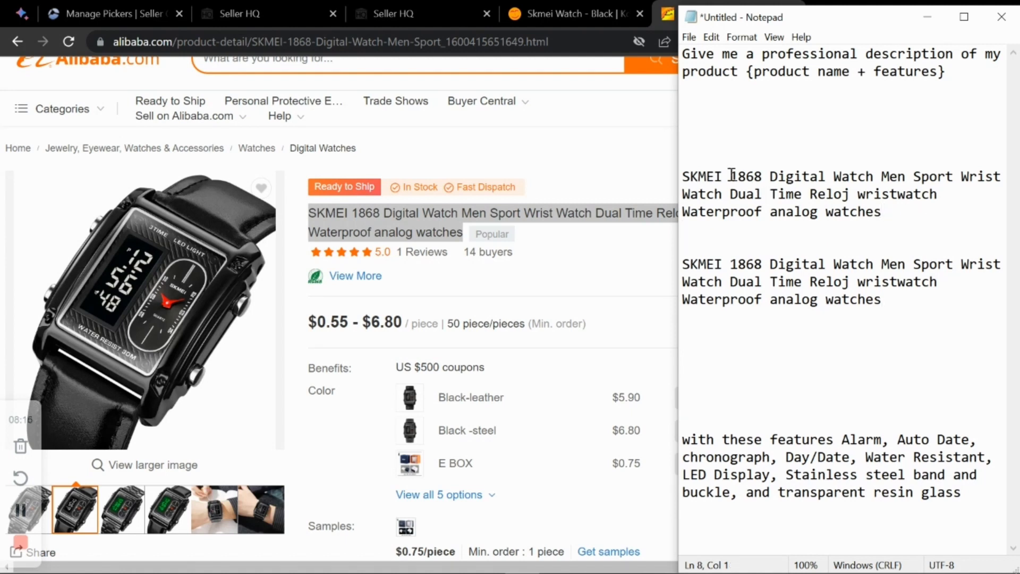
Step: Remove 1868 from the upper title and move Waterproof to directly after Digital
drag(724, 176, 770, 168)
key(BackSpace)
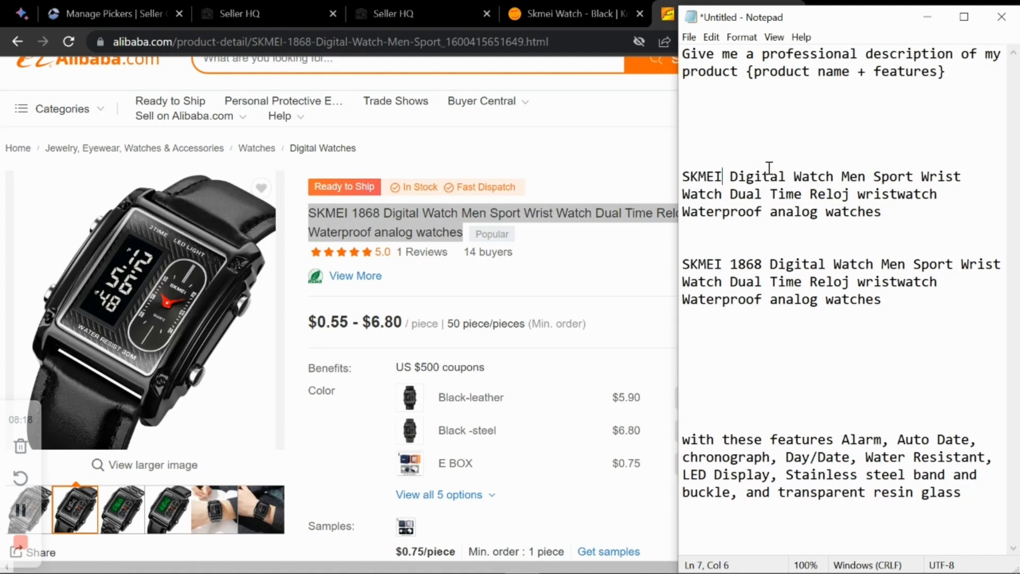
drag(763, 211, 684, 208)
right_click(685, 210)
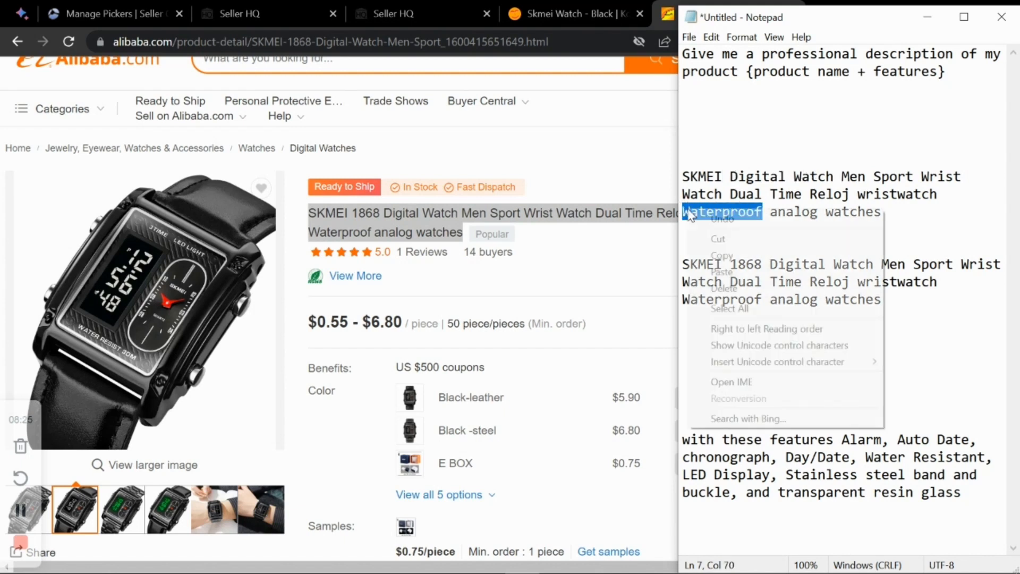
click(712, 235)
click(729, 181)
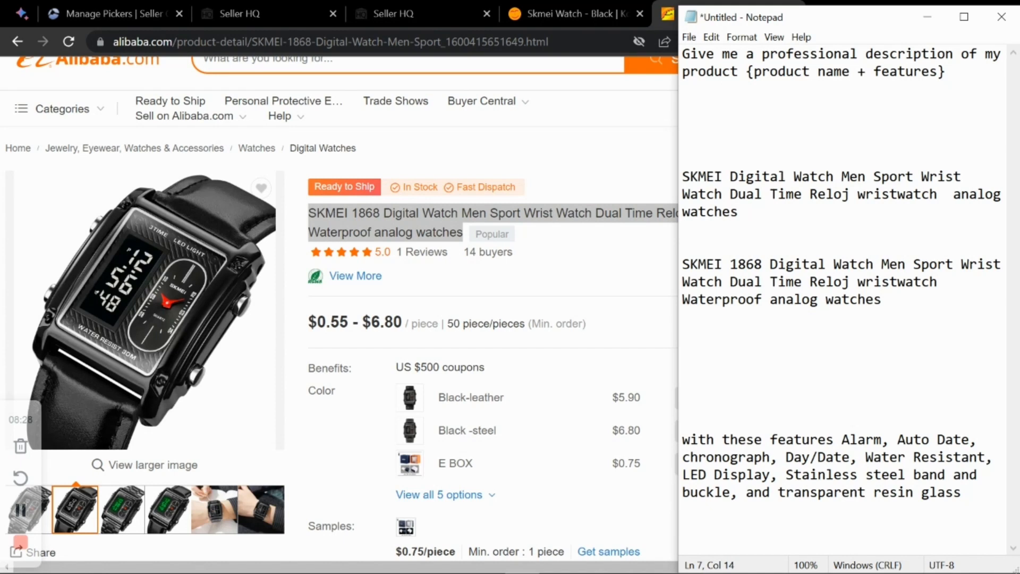
text(Waterproof)
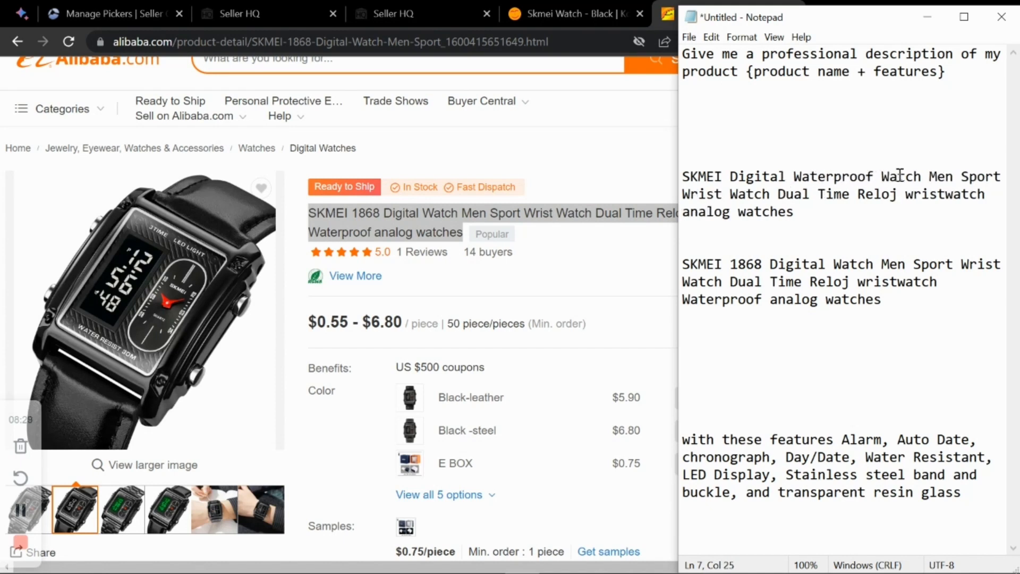
Step: Move the word Sport in front of the first Watch in the upper title
double_click(941, 176)
click(969, 177)
double_click(971, 178)
right_click(971, 180)
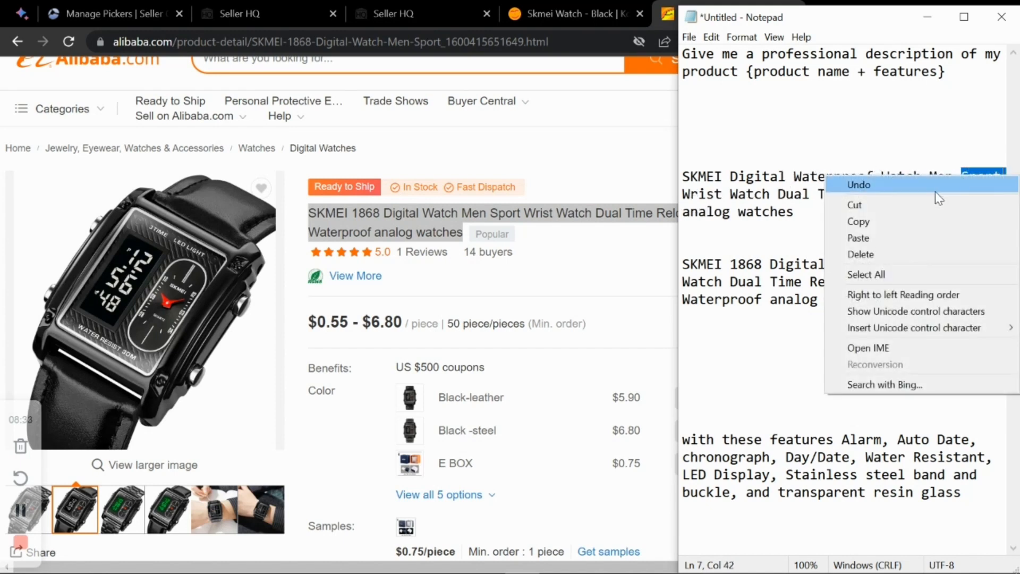
click(935, 204)
click(880, 176)
key(ctrl+v)
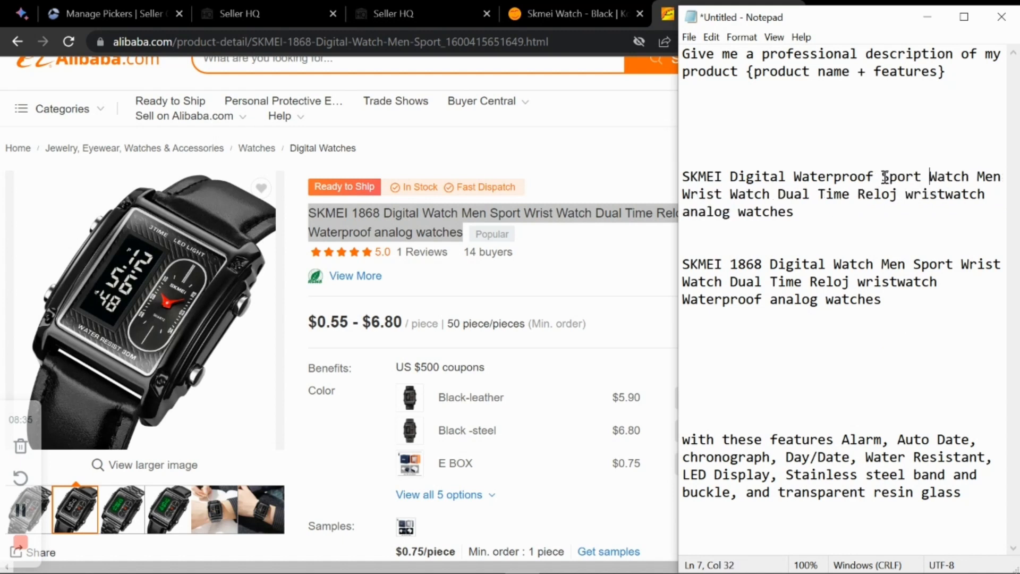
Step: Delete Sport after Waterproof in the upper title and turn the word Watch there into Wristwatch
double_click(900, 176)
key(Delete)
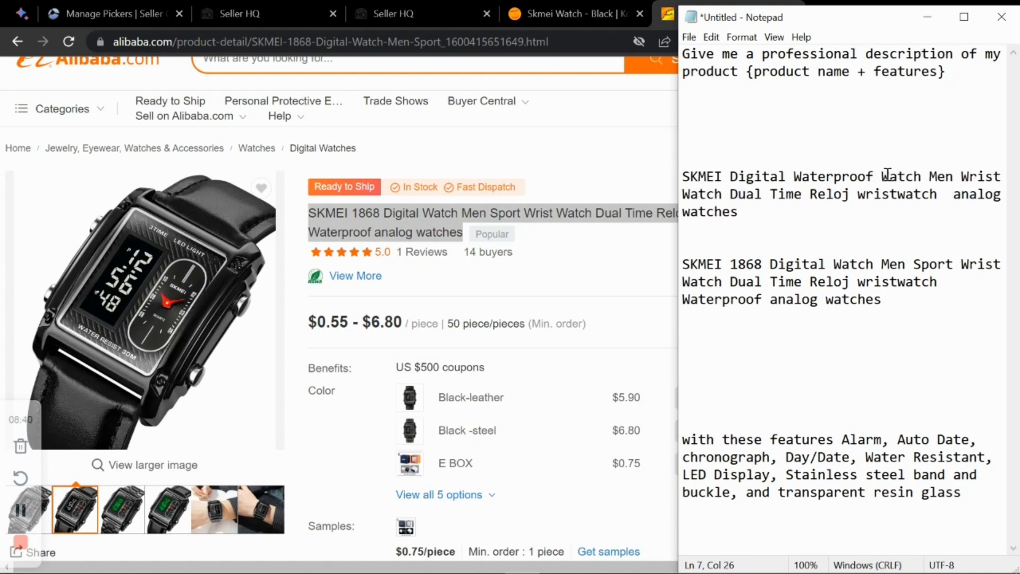
key(Delete)
text(Wristw)
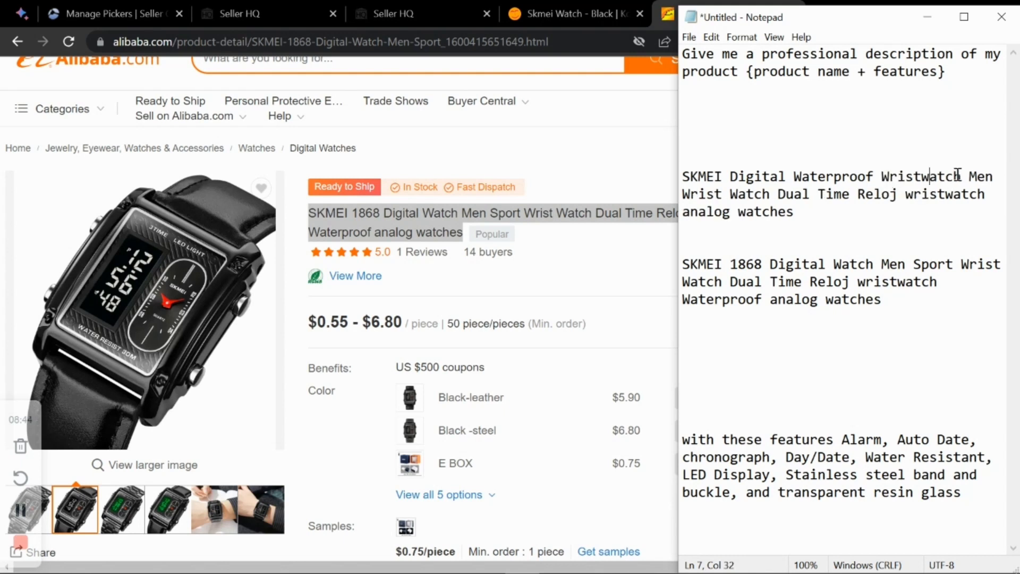
Step: Move the word analog to after Digital in the upper title, joined by an ampersand and capitalised, giving Digital & Analog
drag(970, 176, 683, 213)
click(707, 211)
right_click(690, 212)
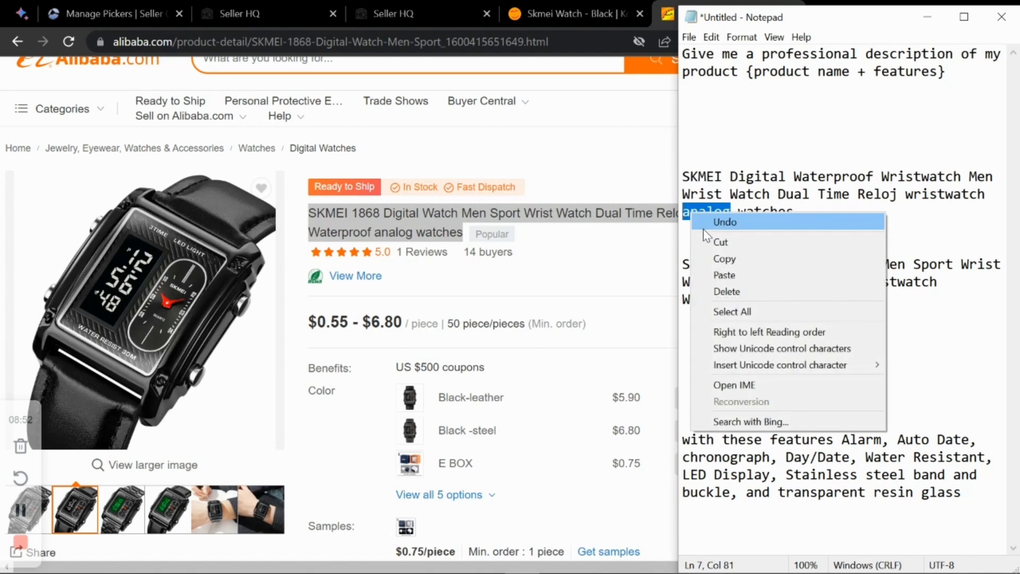
click(744, 242)
click(790, 177)
text(&)
key(alt+F4)
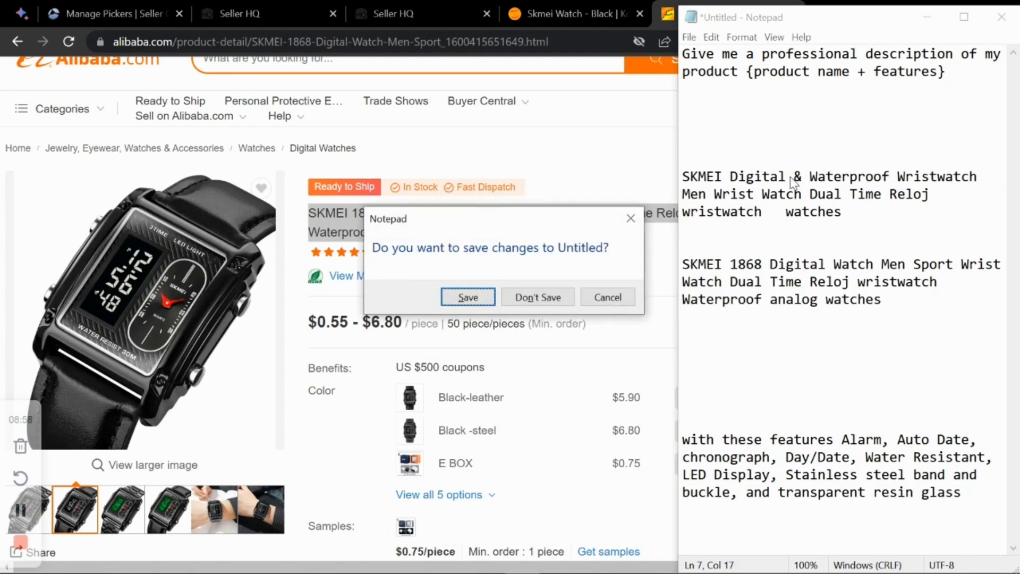
key(Escape)
key(ctrl+v)
click(821, 176)
key(BackSpace)
text(A)
click(856, 177)
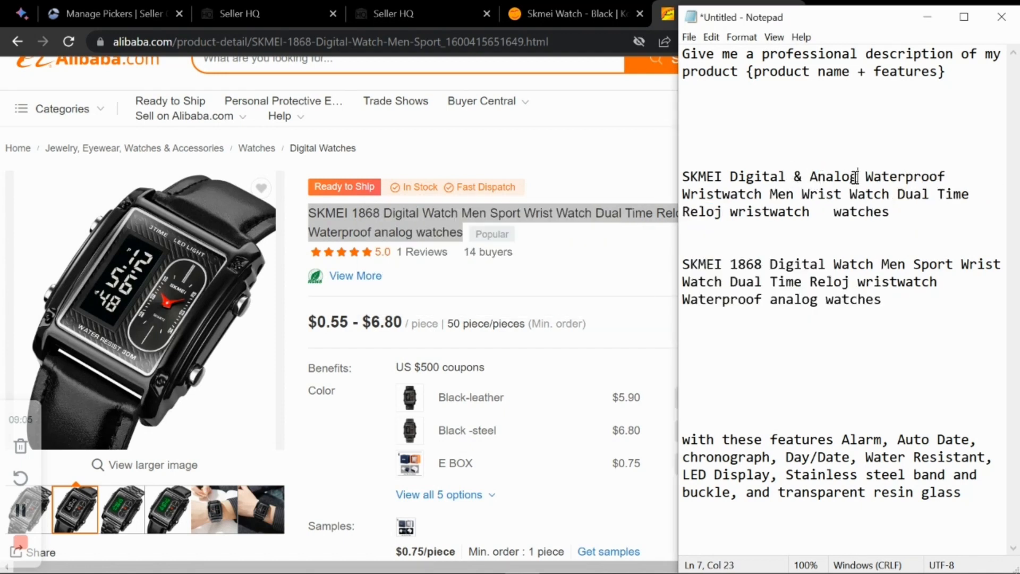
Step: Delete everything after Wristwatch in the upper title, leaving SKMEI Digital & Analog Waterproof Wristwatch
drag(763, 195, 871, 226)
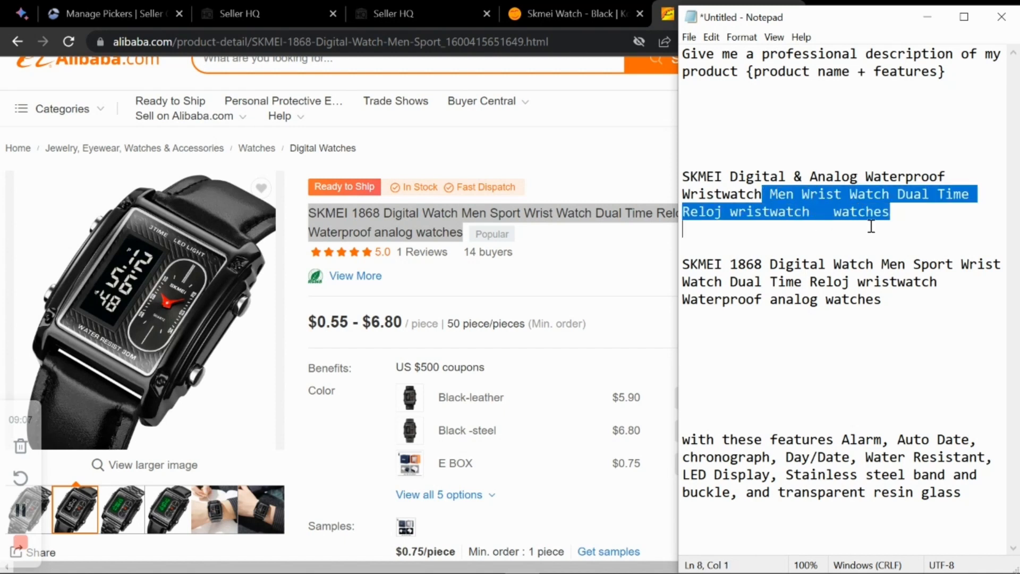
key(BackSpace)
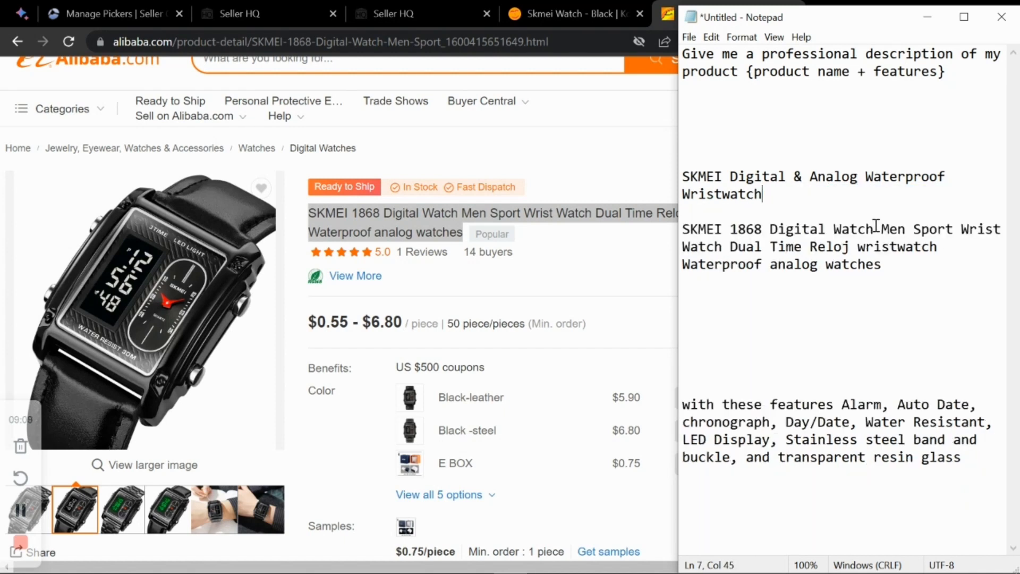
drag(891, 269, 683, 230)
click(710, 223)
click(765, 194)
drag(765, 194, 685, 177)
click(700, 177)
click(565, 201)
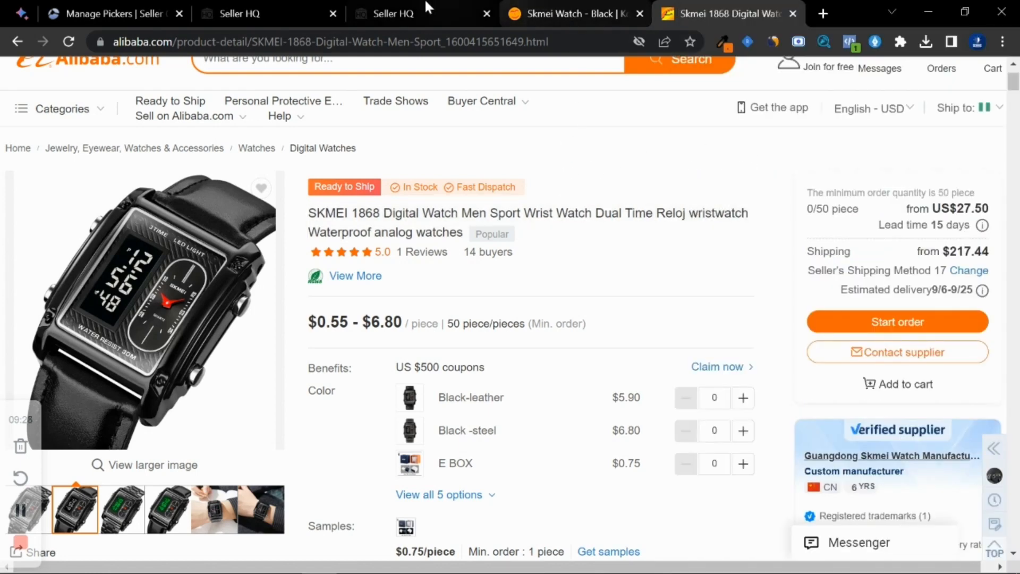
click(416, 5)
click(308, 10)
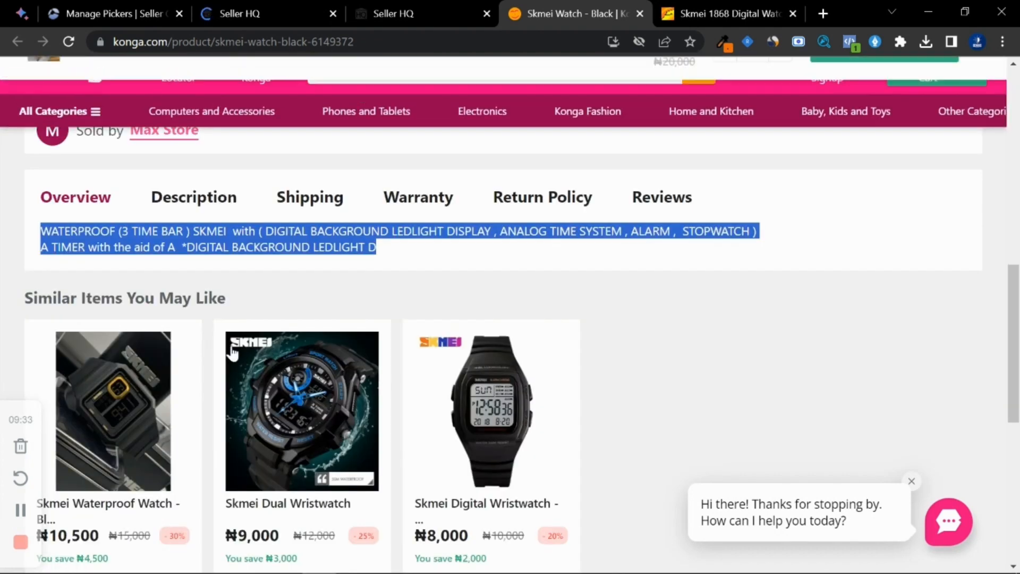
click(317, 161)
click(687, 6)
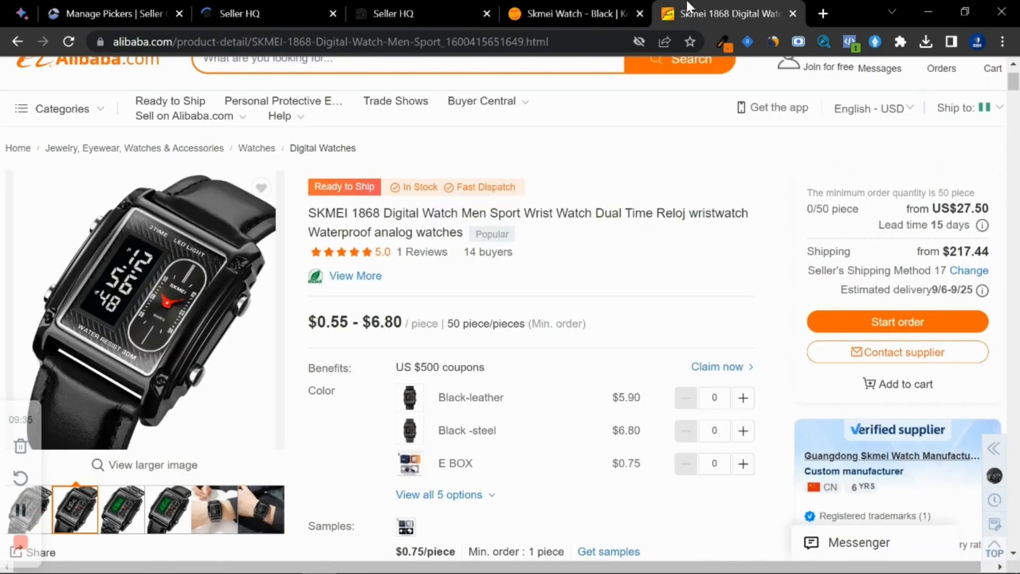
Step: Switch back to Notepad and cut the full SKMEI 1868 title from below the shortened one
click(517, 562)
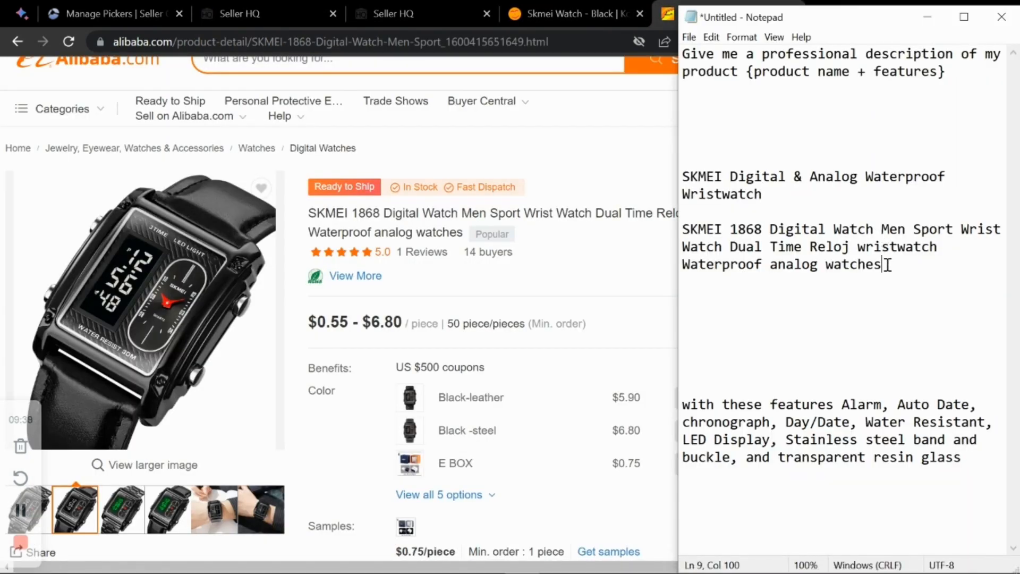
drag(883, 264, 686, 227)
right_click(709, 236)
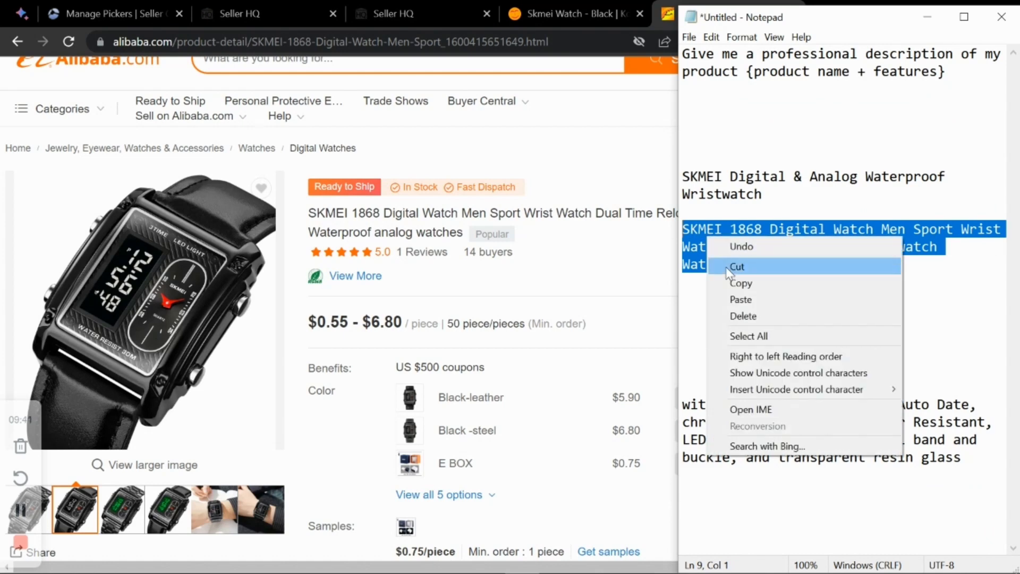
click(732, 264)
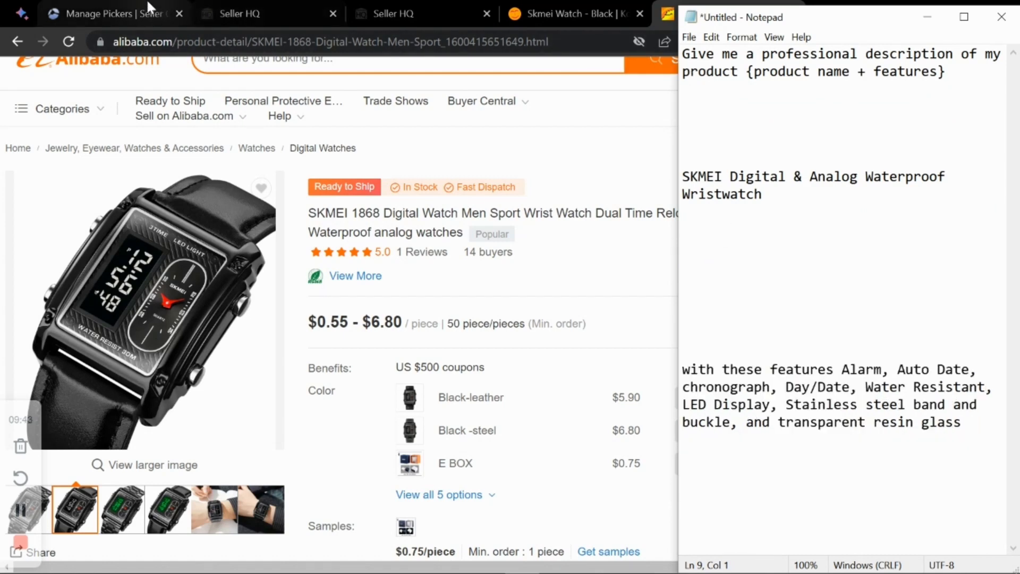
Step: Switch to the Bard page, activate its prompt field, and bring the Notepad draft back in front
click(21, 13)
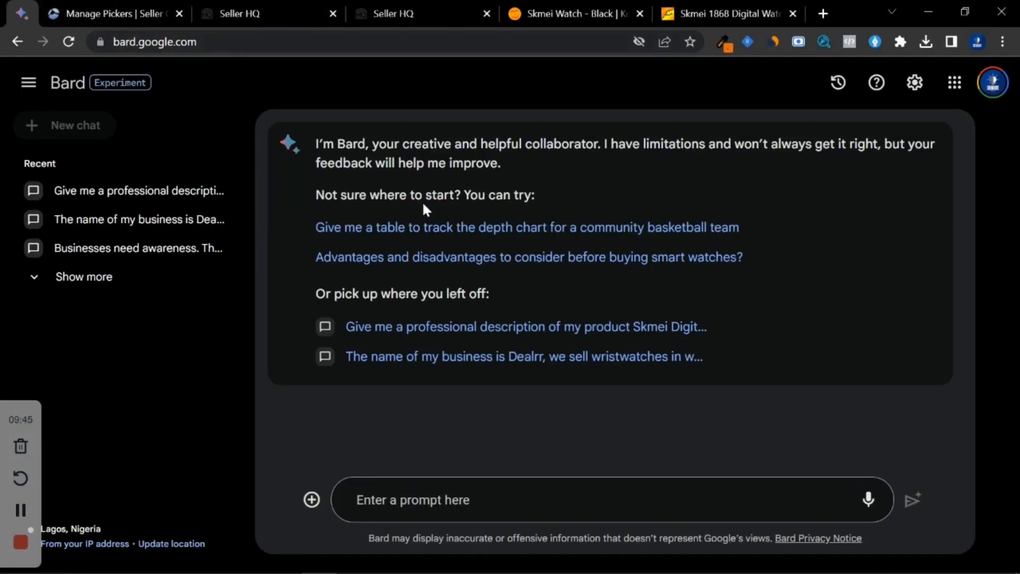
click(430, 494)
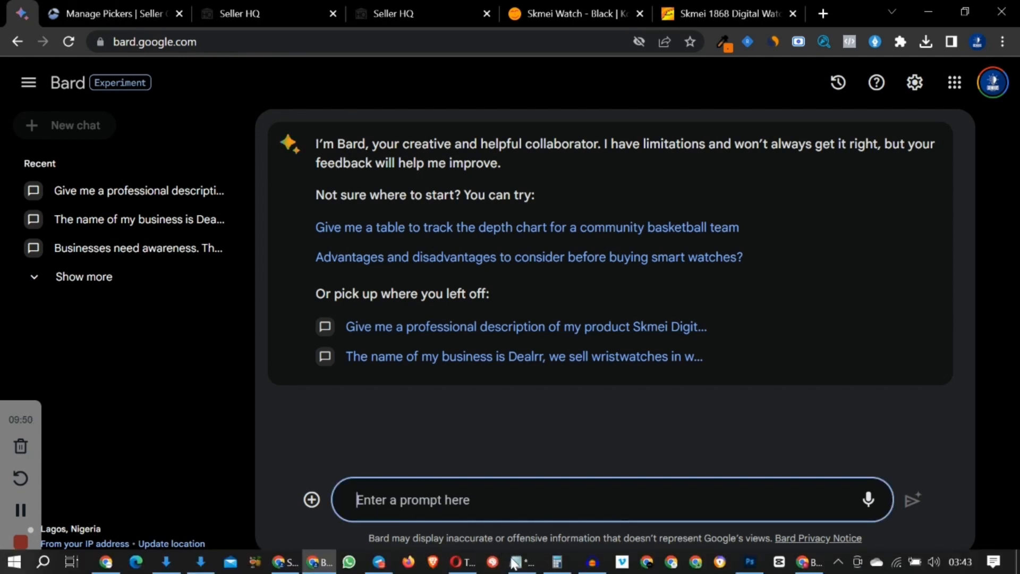
click(522, 561)
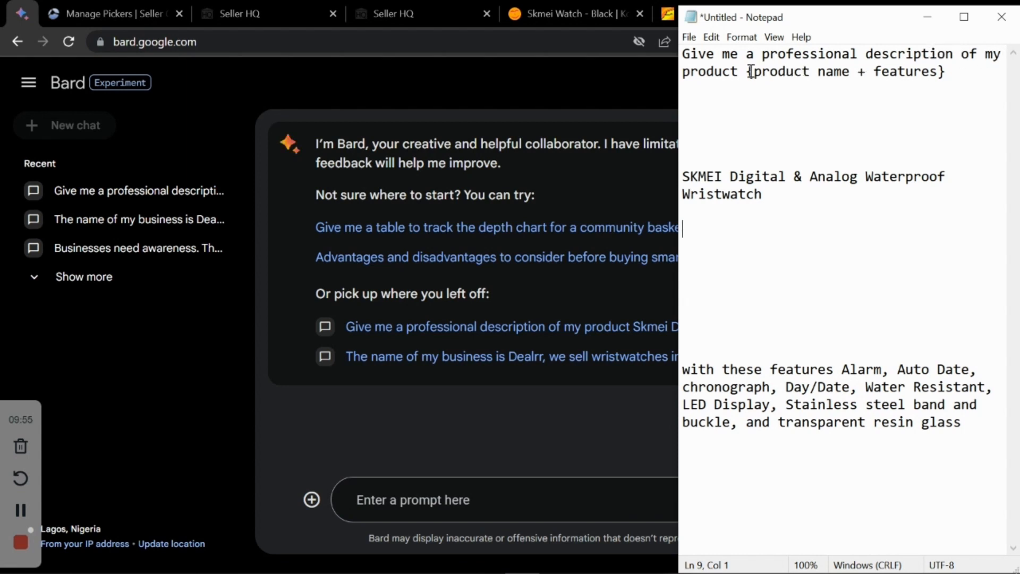
drag(748, 71, 944, 68)
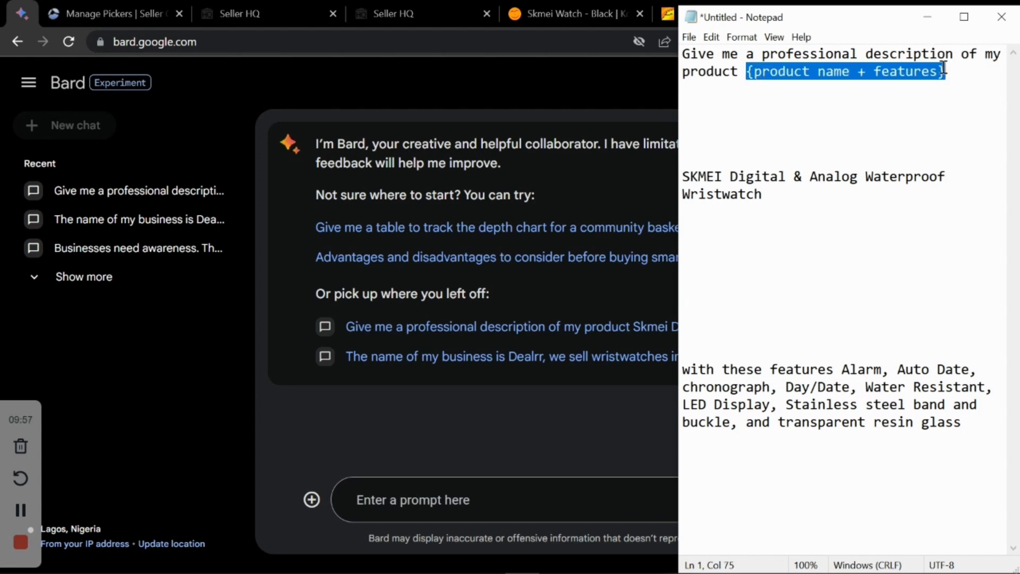
key(ctrl+v)
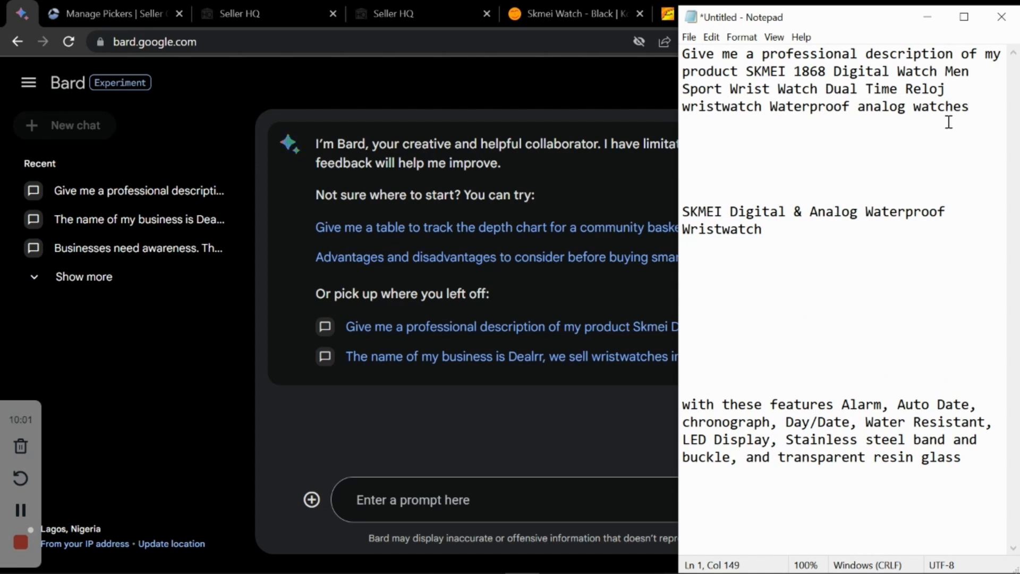
key(ctrl+z)
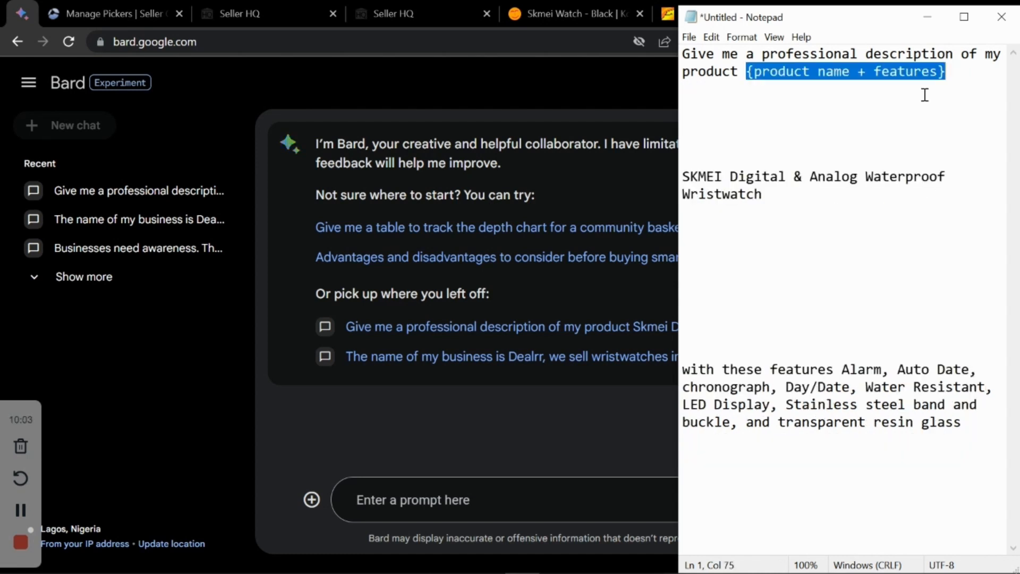
Step: Replace the {product name + features} placeholder in the prompt with the full SKMEI 1868 title that was cut
click(849, 74)
click(884, 70)
drag(946, 71, 747, 70)
key(ctrl+v)
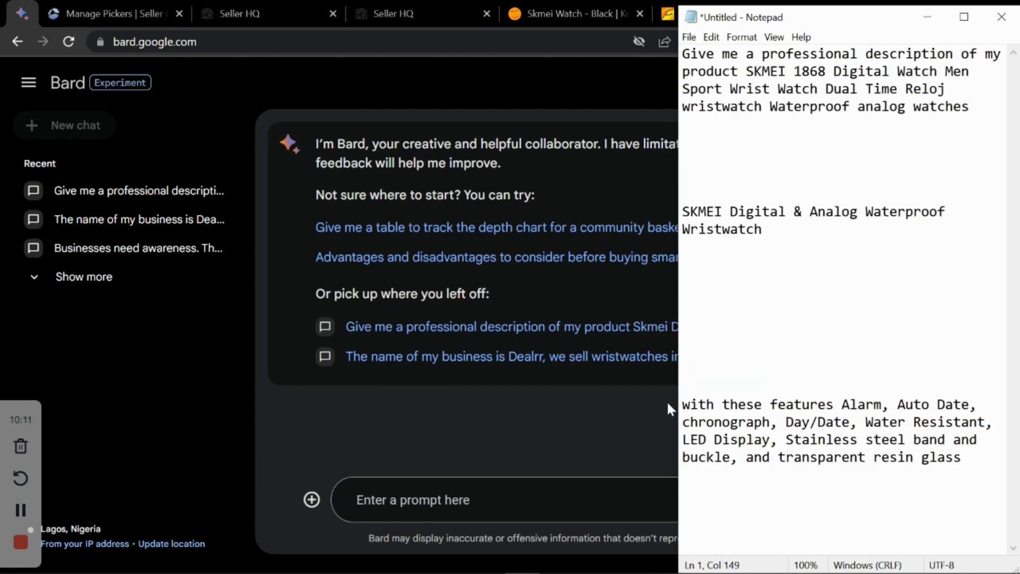
Step: Move the "with these features Alarm, Auto Date..." passage from the bottom of the Notepad draft to the end of the prompt
drag(684, 406, 961, 458)
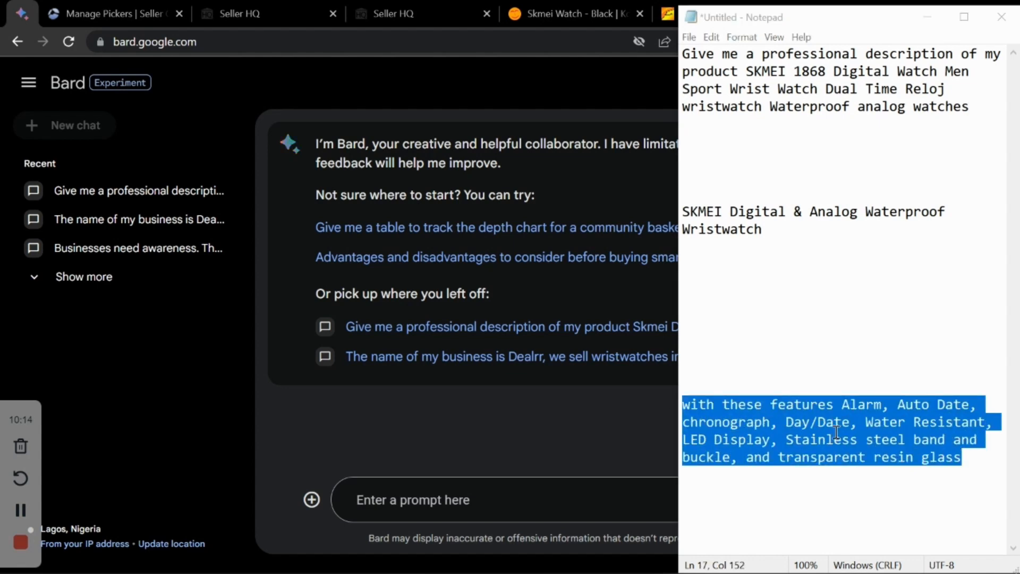
right_click(826, 425)
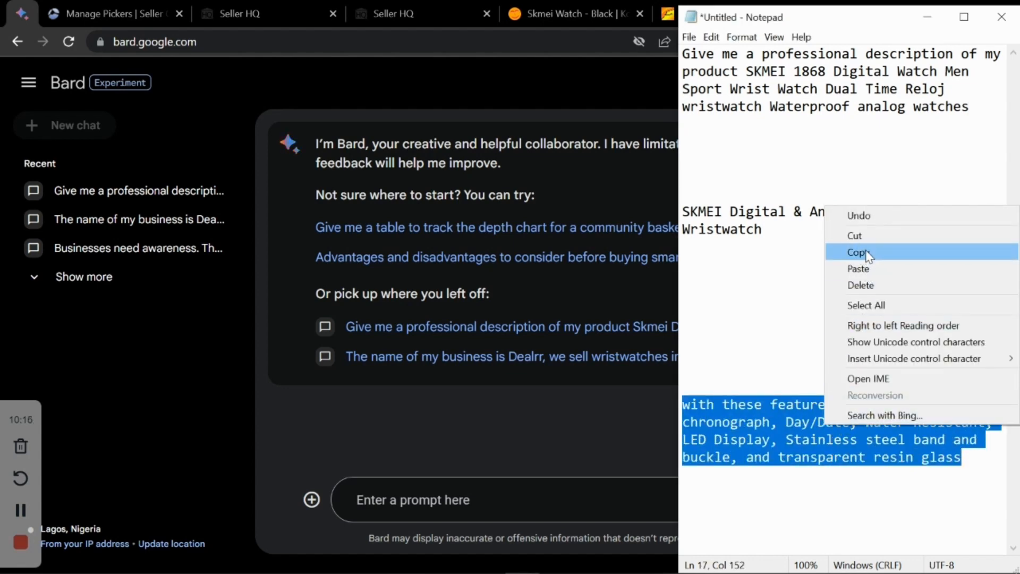
click(856, 235)
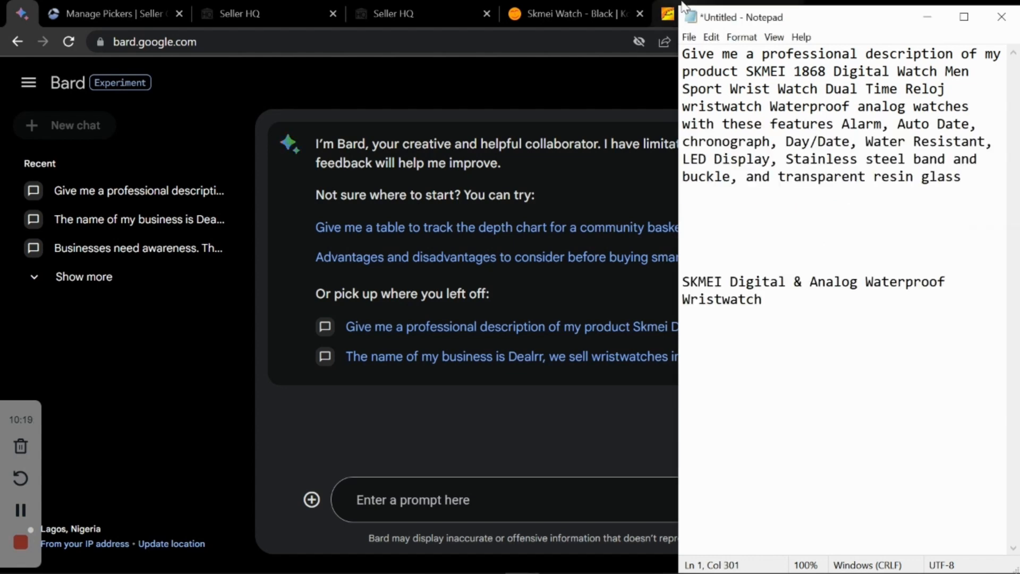
Step: Check the prompt's feature list in Notepad against the Feature entry in the Alibaba product details
click(680, 7)
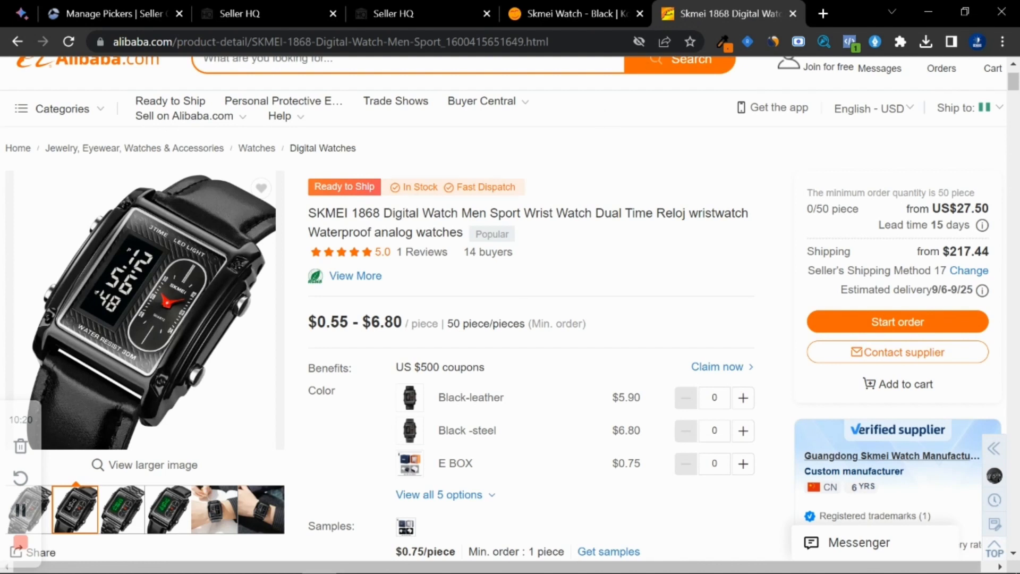
click(523, 563)
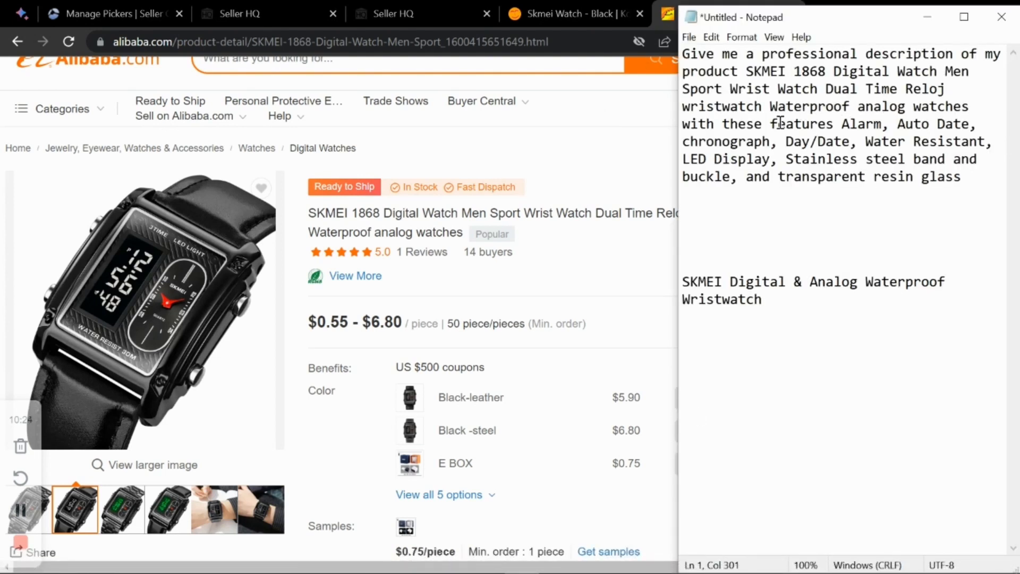
drag(838, 127, 970, 127)
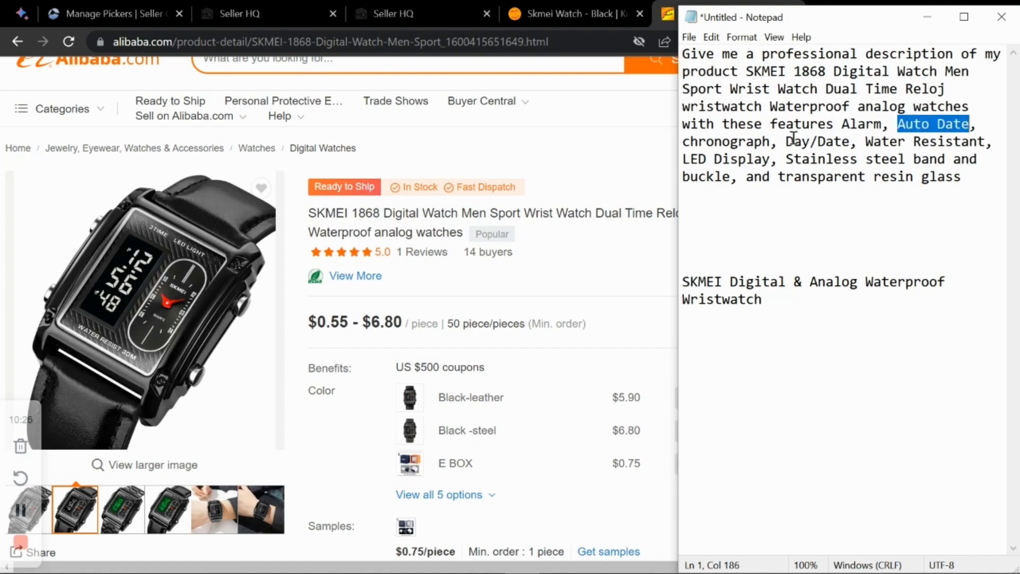
click(613, 277)
scroll(574, 260, down, 15)
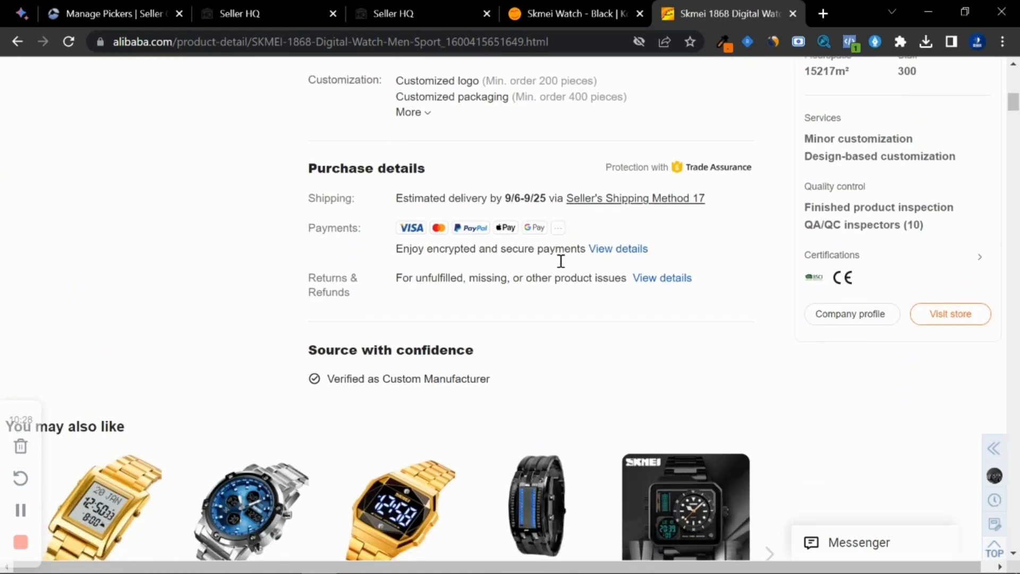
scroll(560, 263, down, 4)
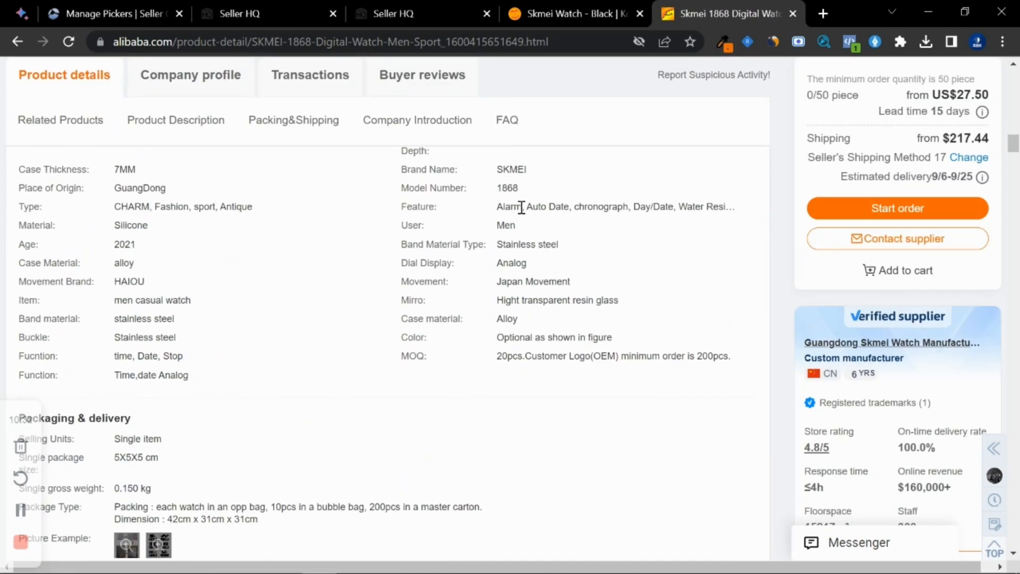
drag(534, 205, 561, 205)
click(632, 202)
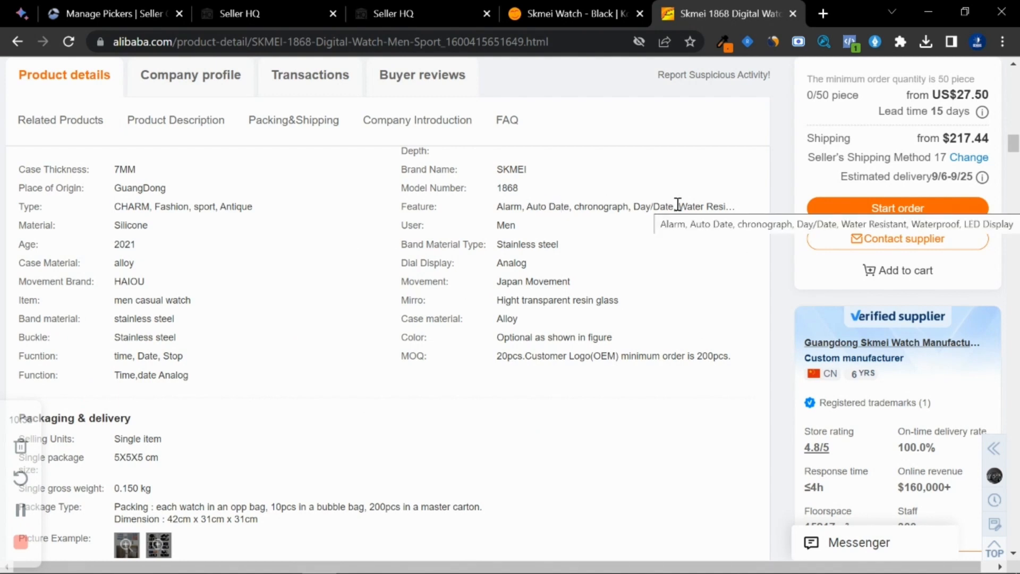
click(522, 563)
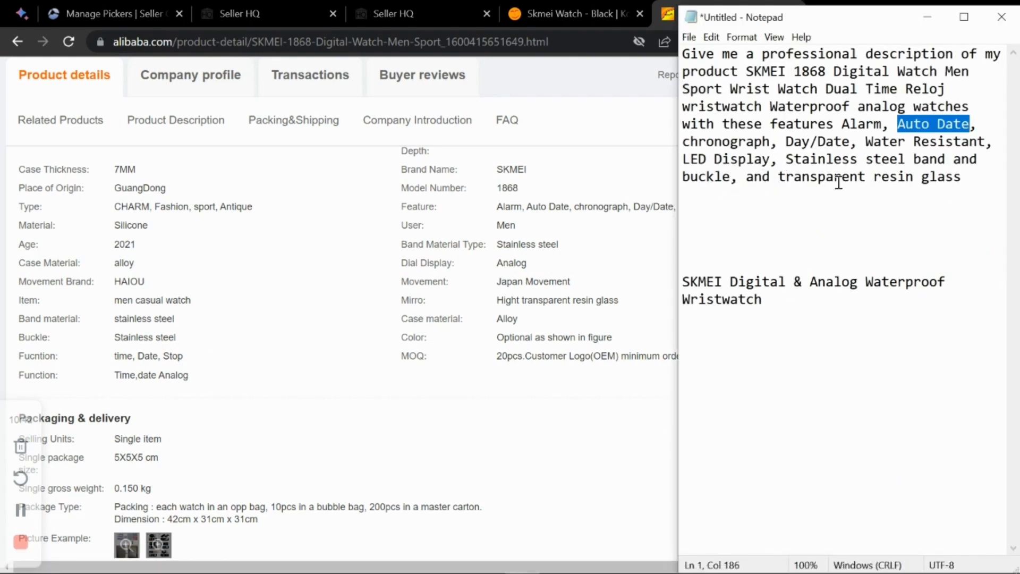
click(784, 144)
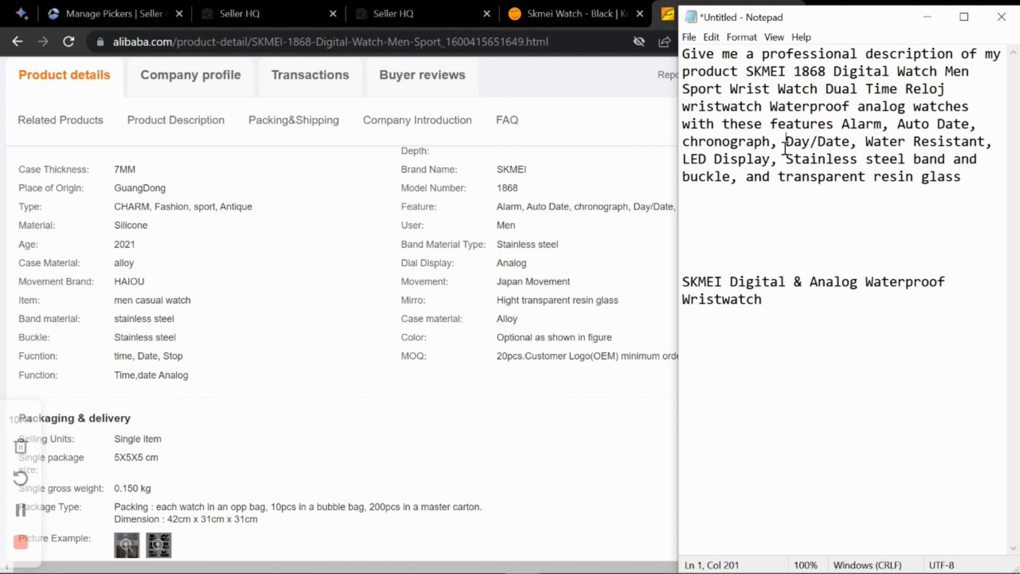
Step: Copy the complete prompt from Notepad into Bard's prompt field and submit it
drag(964, 176, 672, 60)
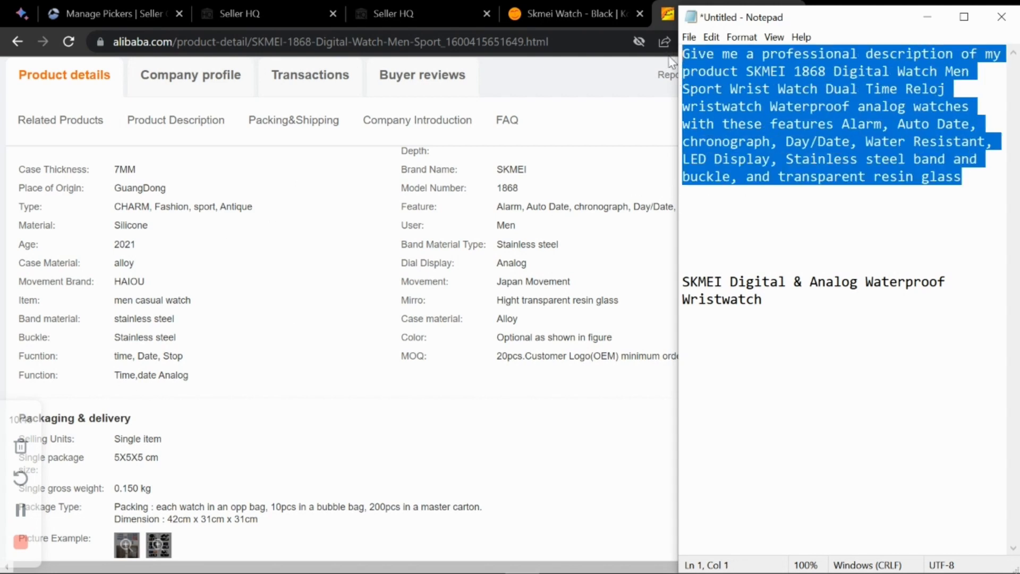
right_click(716, 65)
click(742, 102)
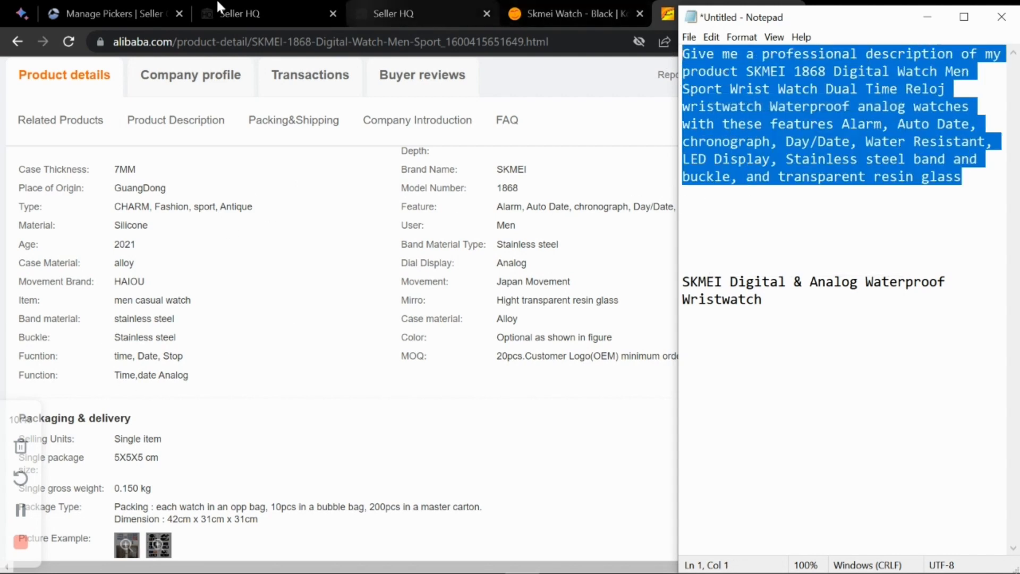
click(8, 7)
click(9, 8)
key(ctrl+v)
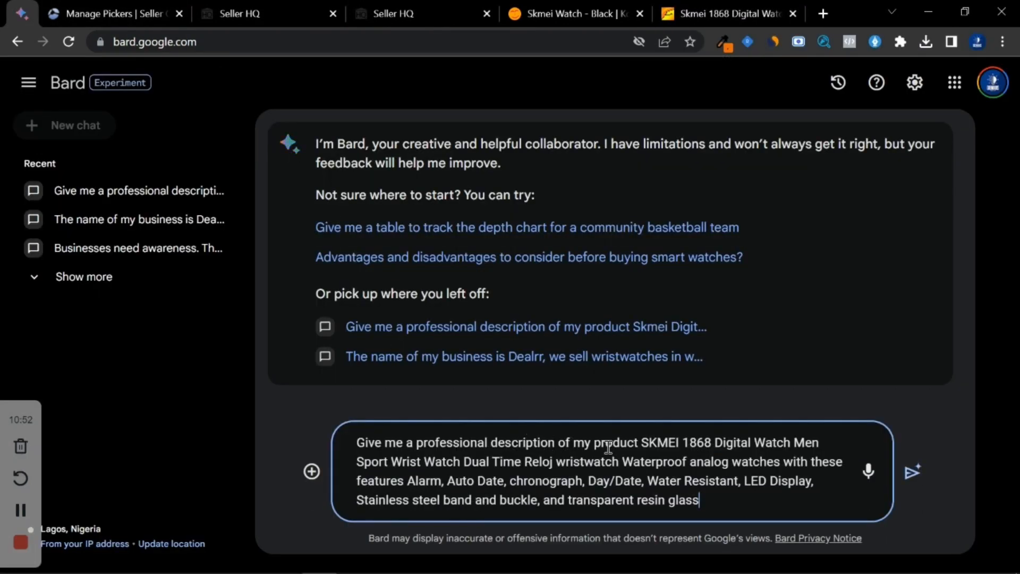
drag(643, 443, 816, 502)
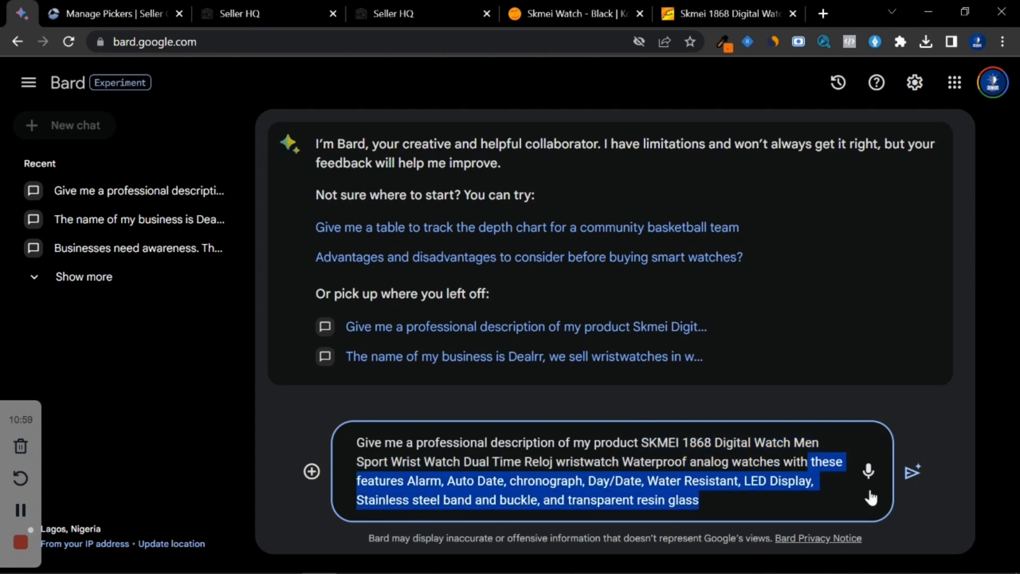
click(913, 472)
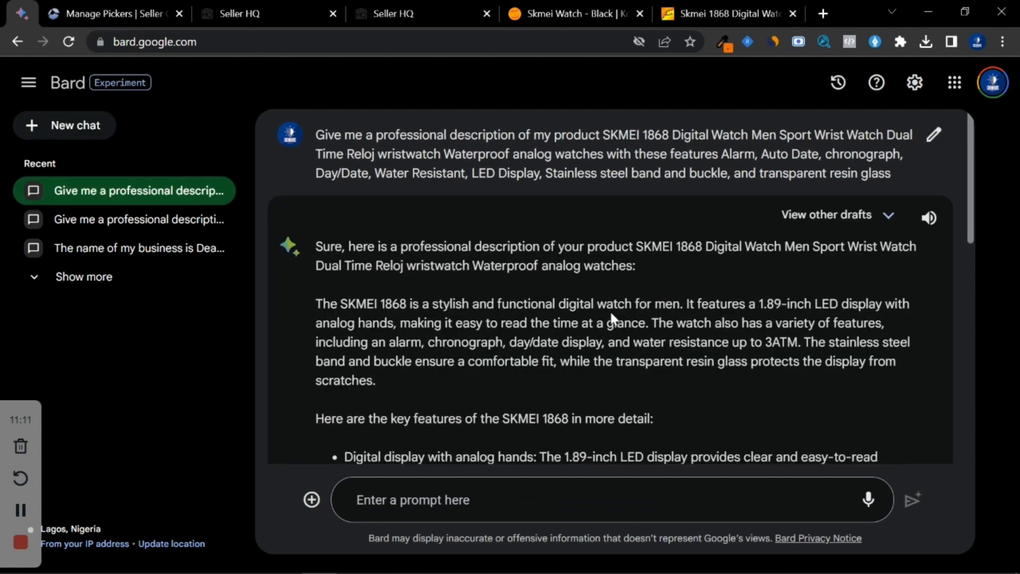
Step: Read through Bard's generated product description, from the opening paragraph to the additional details
scroll(611, 316, down, 6)
scroll(612, 318, down, 5)
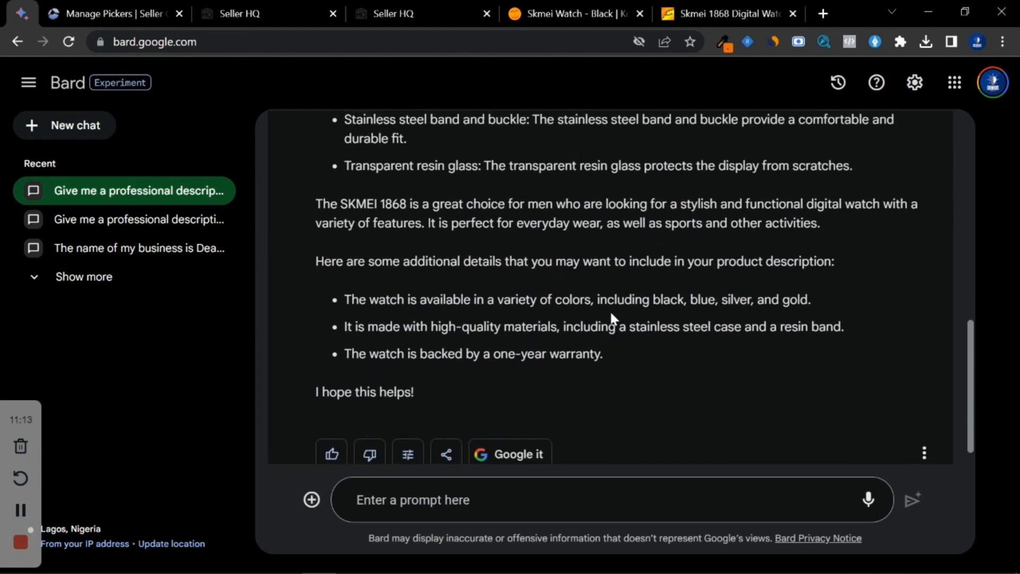
scroll(611, 317, up, 9)
drag(318, 212, 468, 247)
scroll(614, 261, up, 2)
click(690, 257)
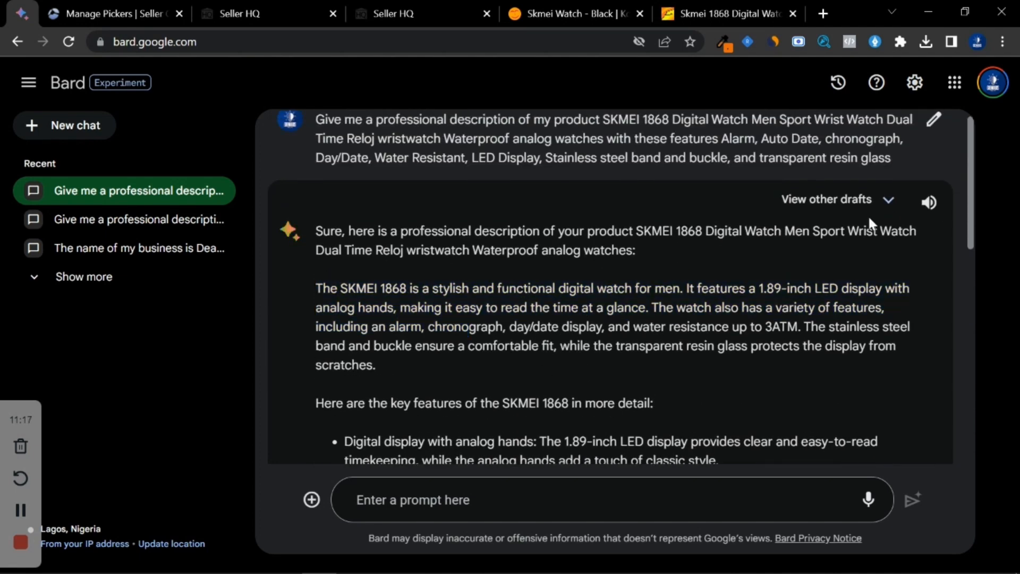
Step: Review Draft 2 and Draft 3 of Bard's answer, then return to Draft 1 and collapse the drafts
click(838, 205)
click(555, 264)
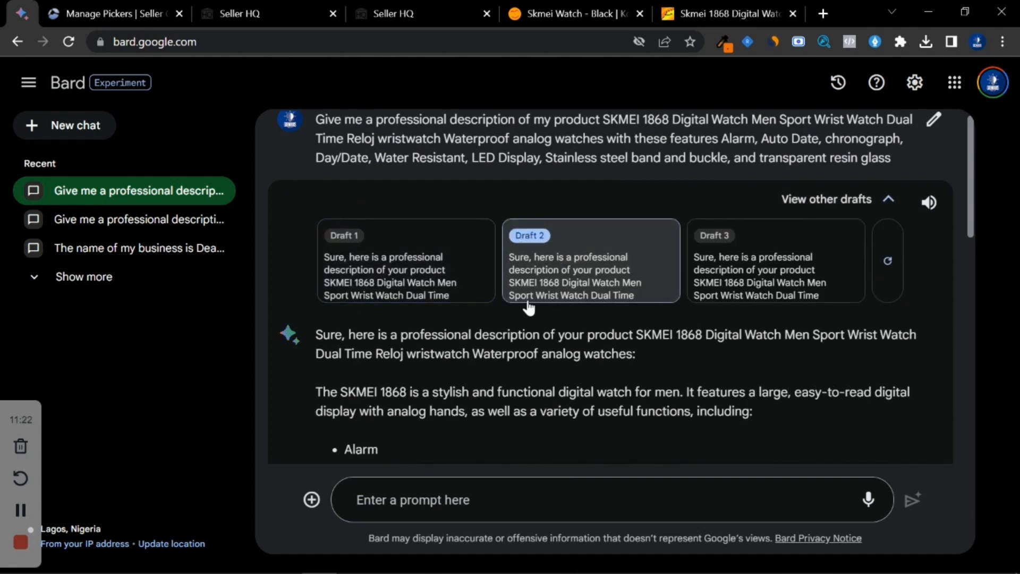
scroll(413, 353, down, 10)
scroll(417, 340, up, 10)
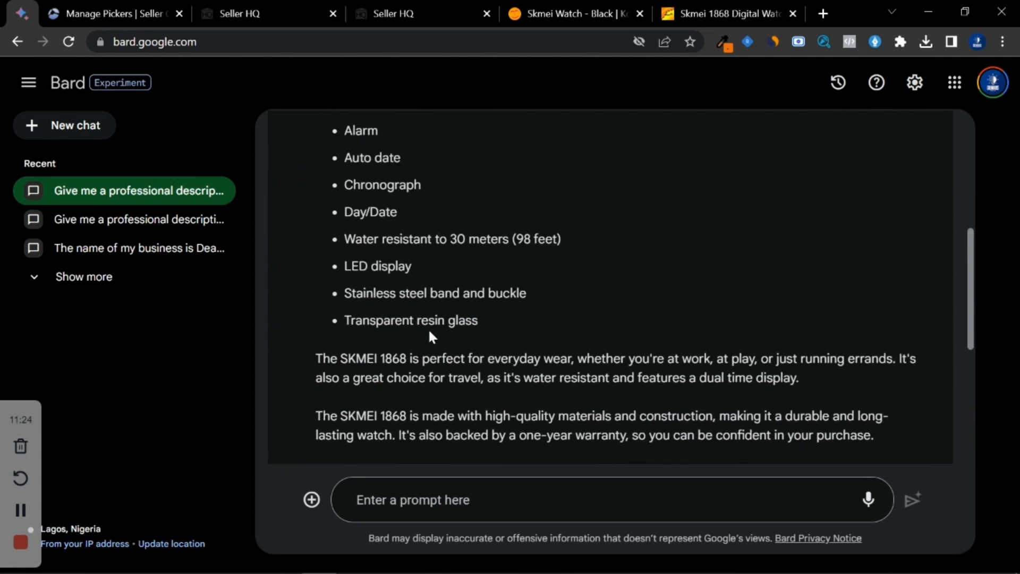
click(754, 203)
scroll(534, 263, down, 10)
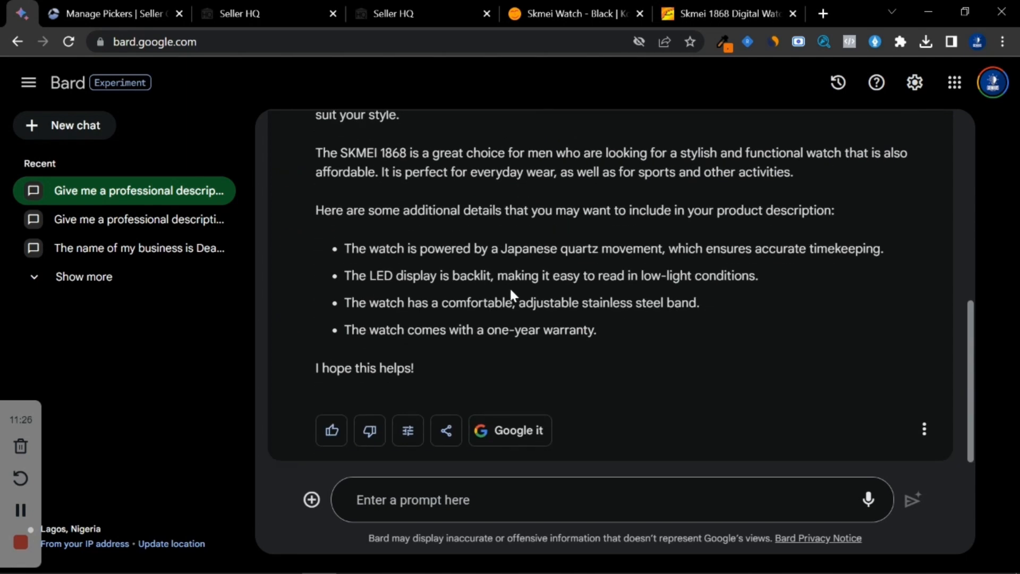
scroll(514, 296, up, 12)
click(452, 272)
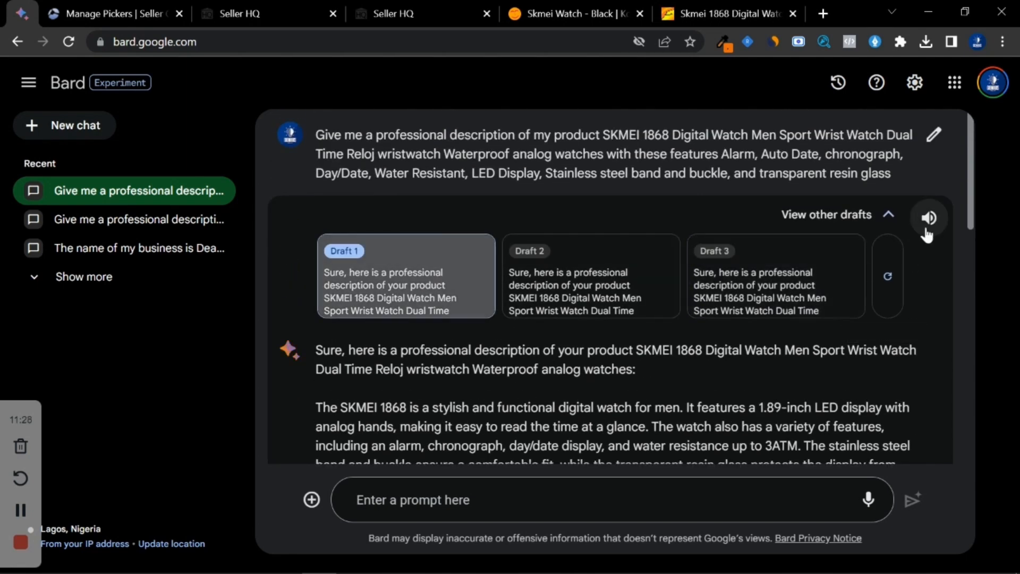
click(883, 215)
Step: Copy Draft 1 from "The SKMEI 1868 is a stylish" through the one-year warranty line and replace the Notepad contents with it
scroll(531, 239, down, 2)
drag(316, 224, 633, 344)
right_click(561, 225)
click(572, 232)
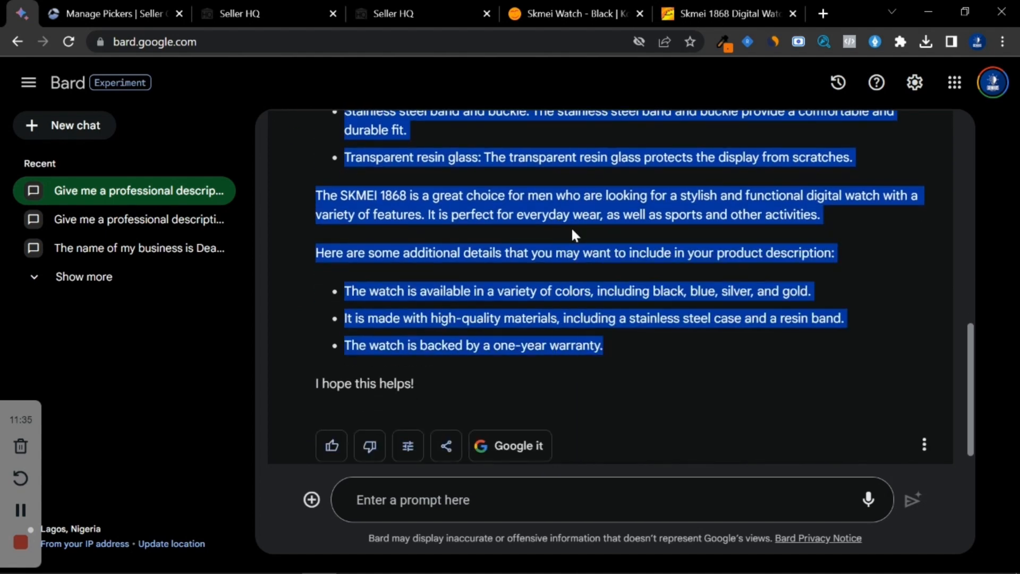
click(518, 561)
key(ctrl+v)
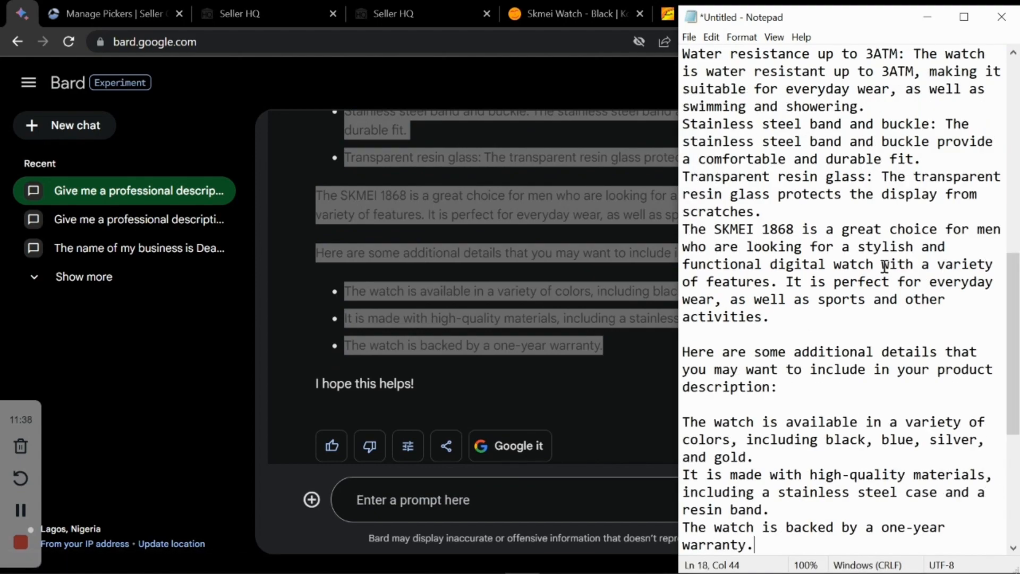
scroll(808, 183, up, 10)
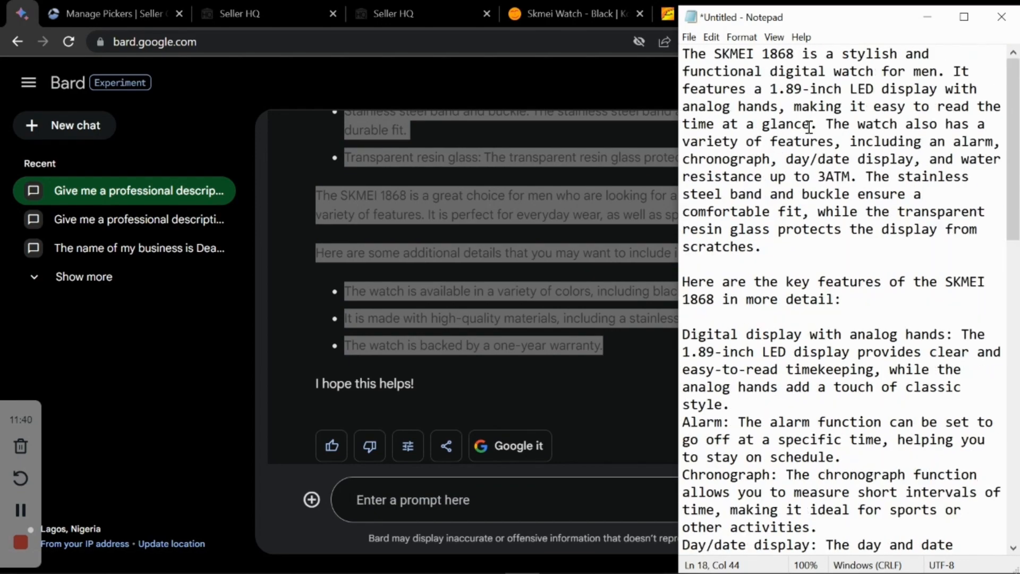
Step: Move the Notepad window off Bard's opening paragraph and compare the description with the Essential details on the Alibaba page
drag(1014, 101, 988, 85)
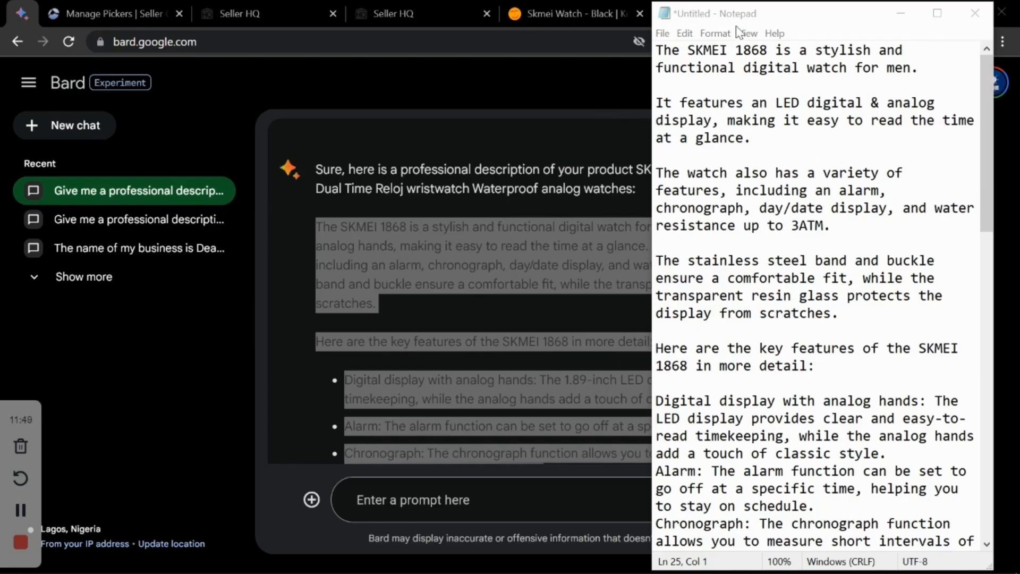
drag(792, 21, 741, 333)
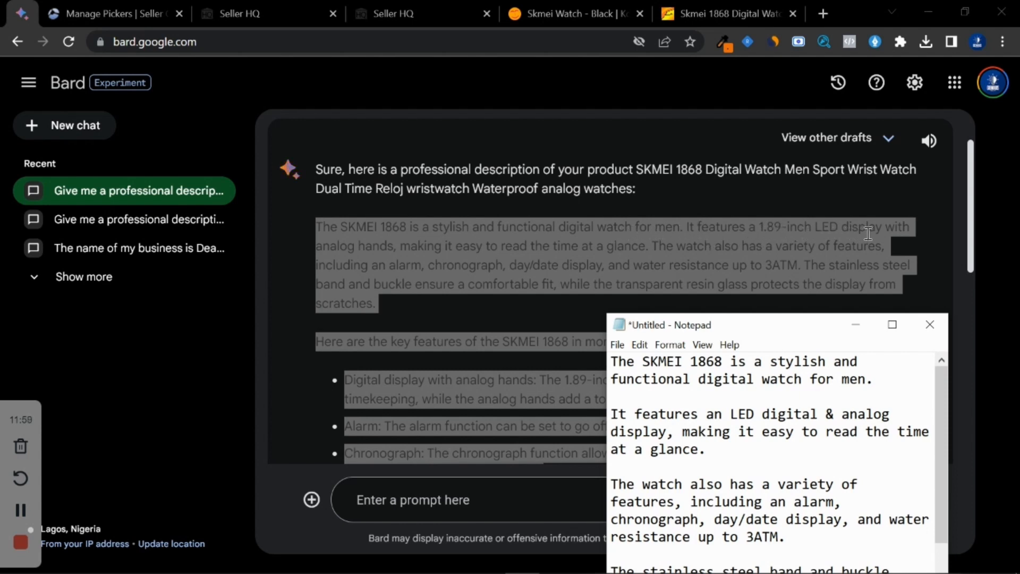
click(725, 12)
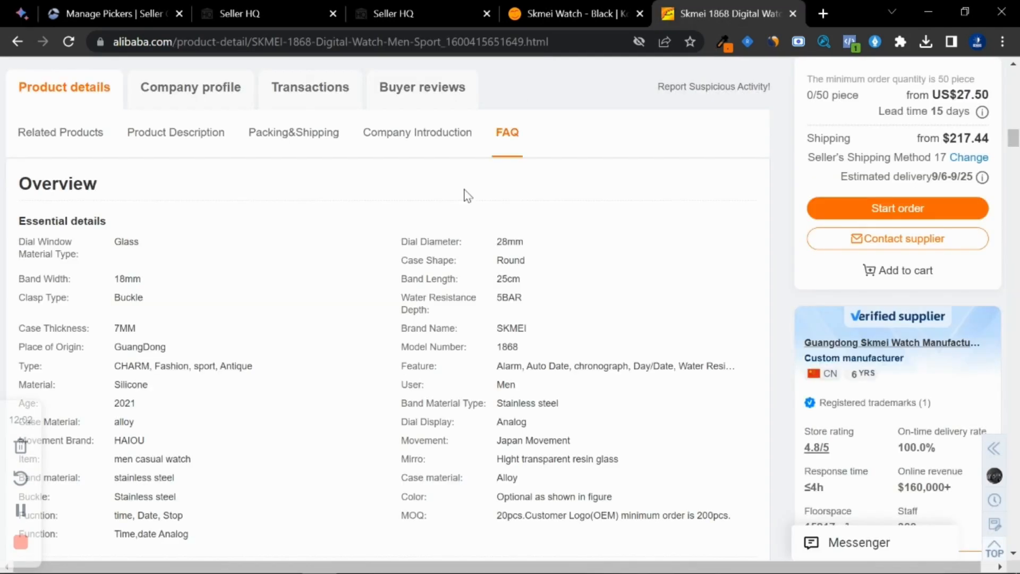
scroll(319, 265, up, 2)
scroll(160, 324, down, 3)
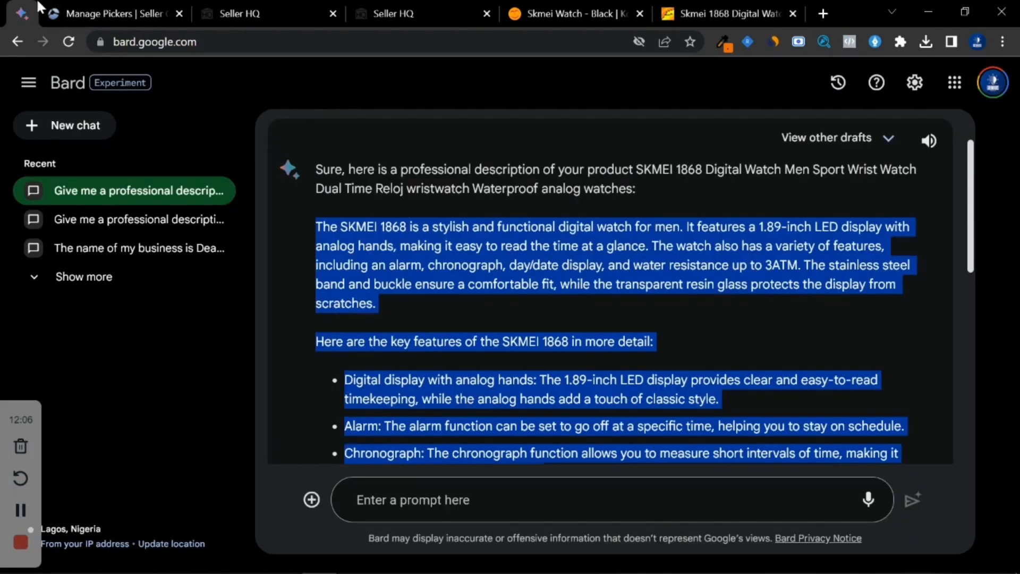
click(21, 13)
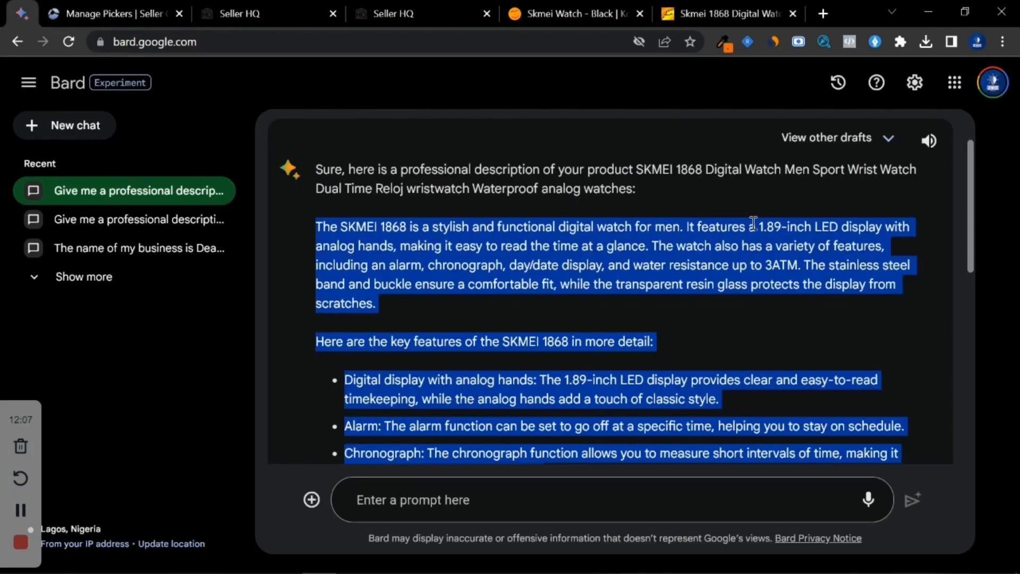
Step: Bring the Notepad description back up, try "a" before LED in the second paragraph, and restore "an"
mouse_move(528, 568)
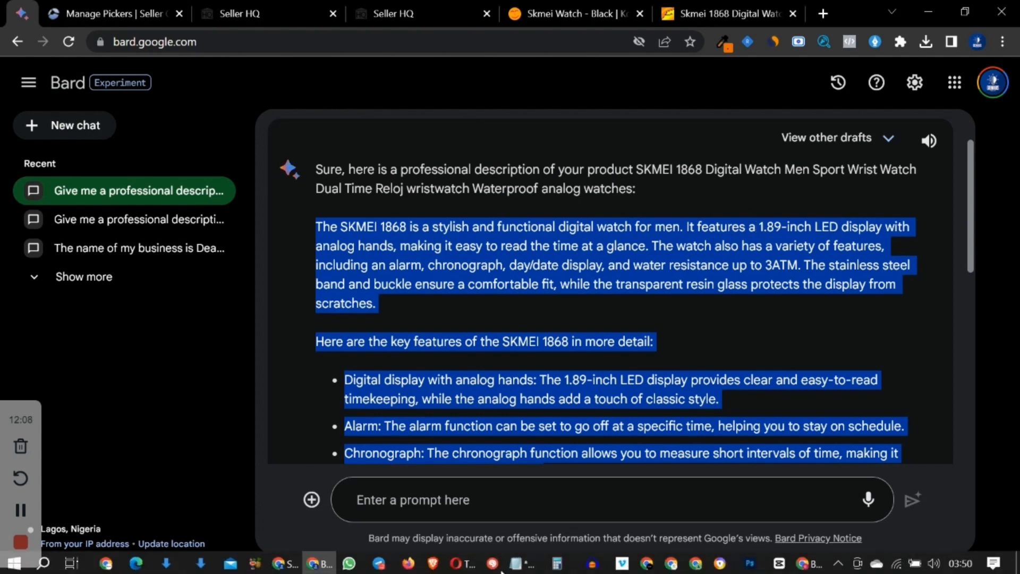
click(528, 563)
drag(791, 324, 810, 24)
click(750, 114)
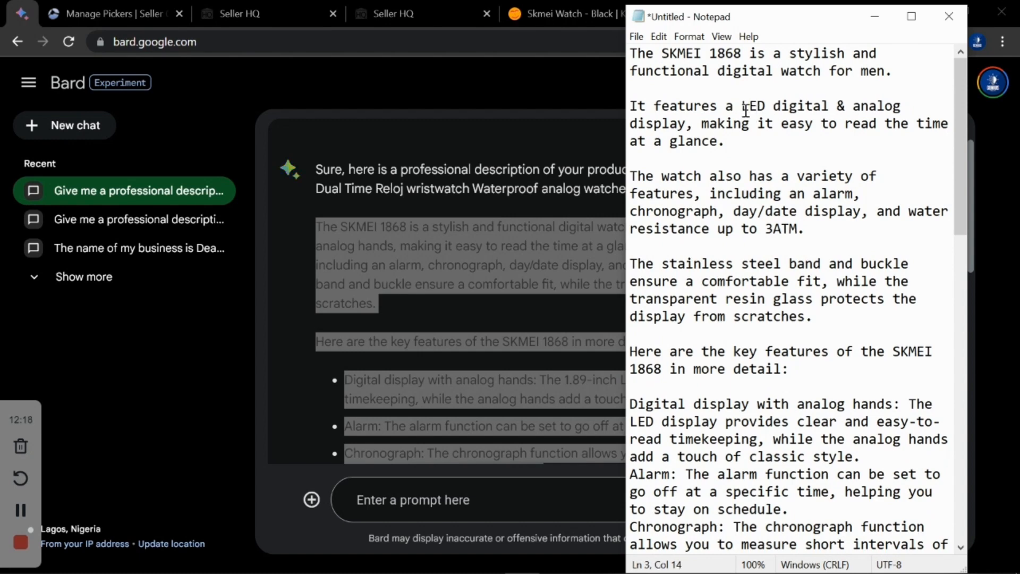
click(746, 114)
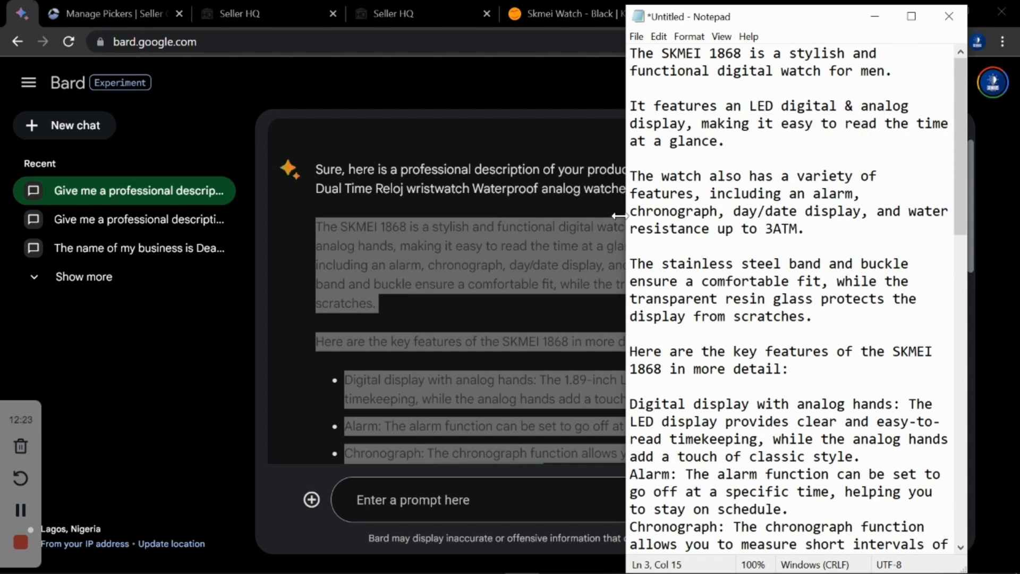
Step: Return to Bard's answer and examine its wording about the 1.89-inch LED display and reading the time at a glance
click(561, 239)
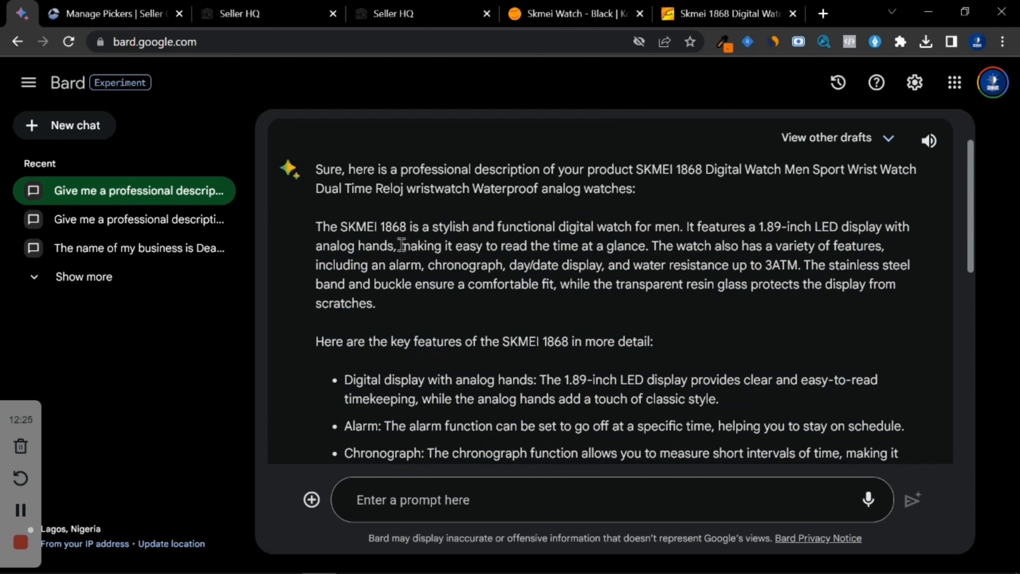
drag(401, 245, 640, 245)
drag(814, 228, 758, 227)
mouse_move(525, 550)
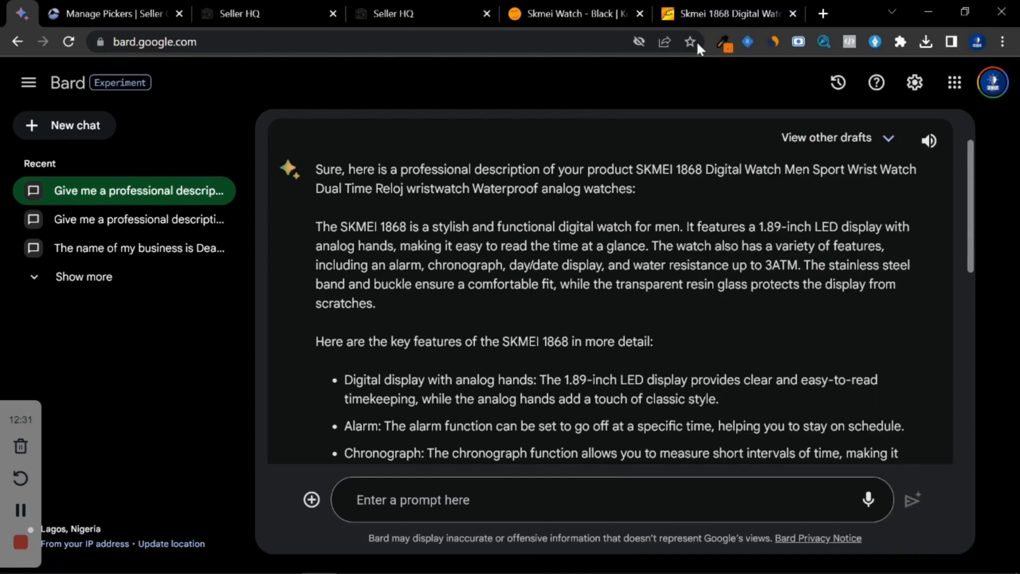
Step: Compare the Notepad description with the Alibaba product attributes, checking the opening paragraphs, the key features and the additional details
click(725, 11)
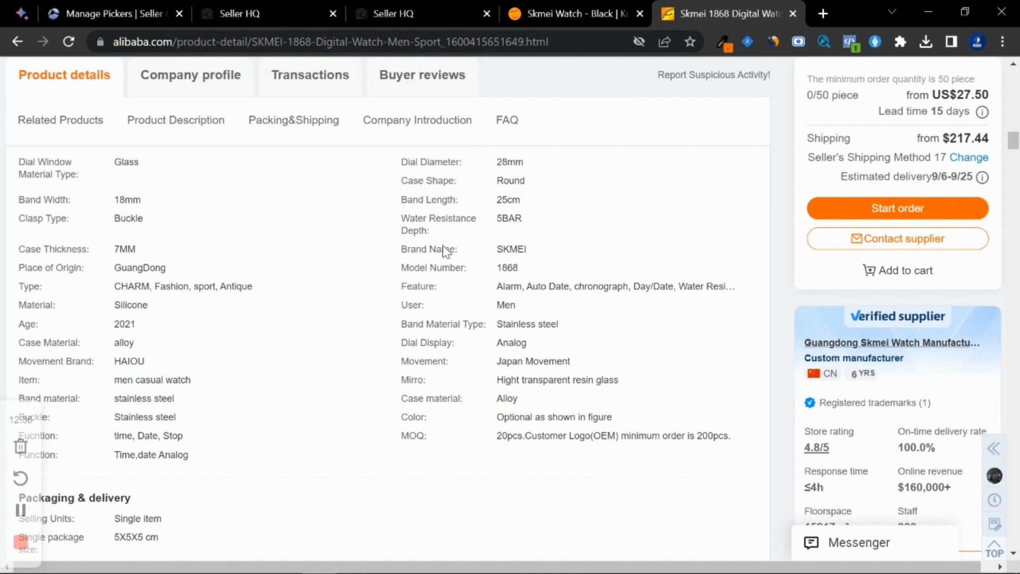
click(520, 568)
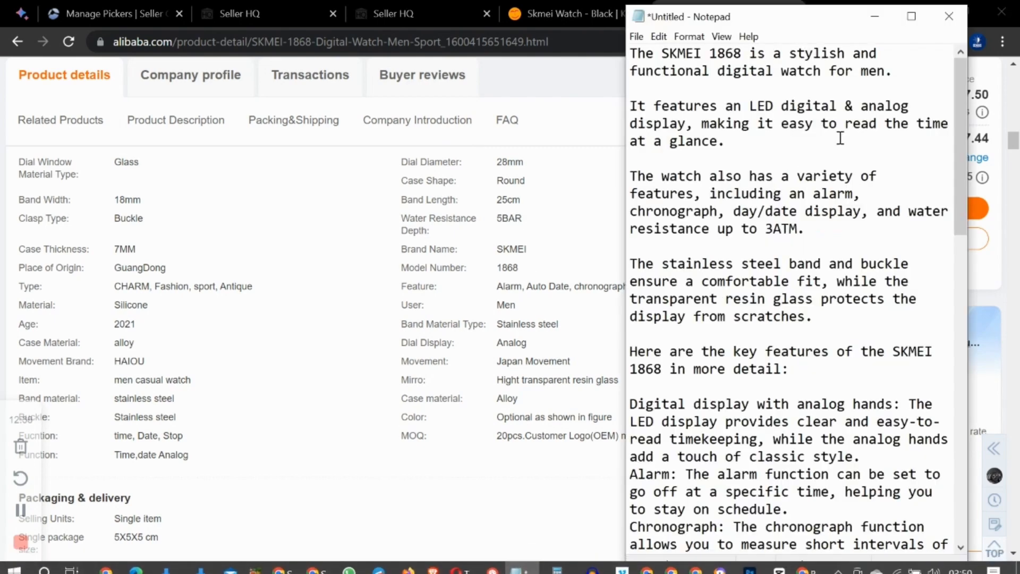
click(744, 109)
click(736, 142)
click(802, 228)
scroll(803, 219, down, 6)
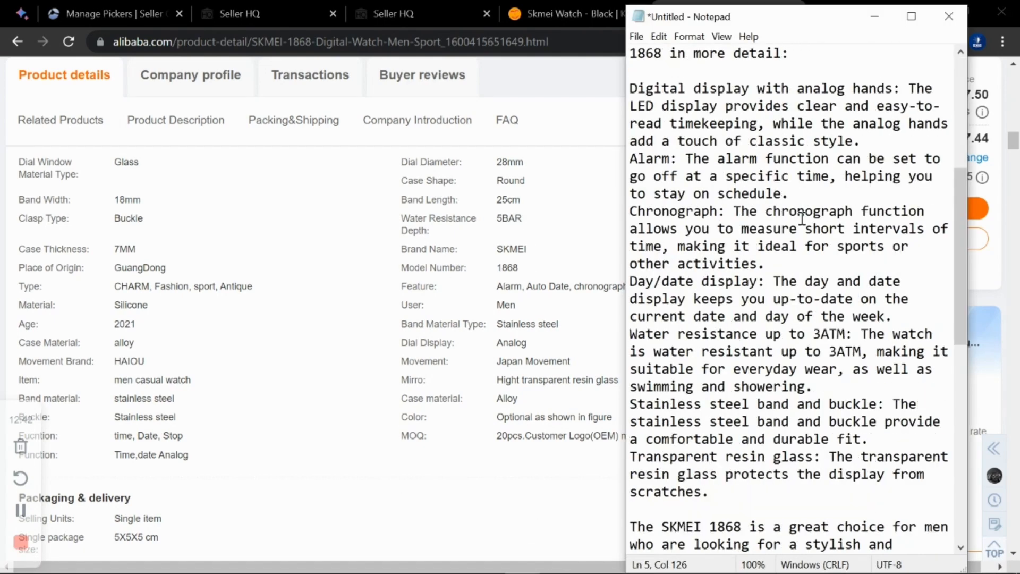
scroll(802, 219, down, 3)
scroll(795, 254, up, 3)
scroll(622, 91, up, 1)
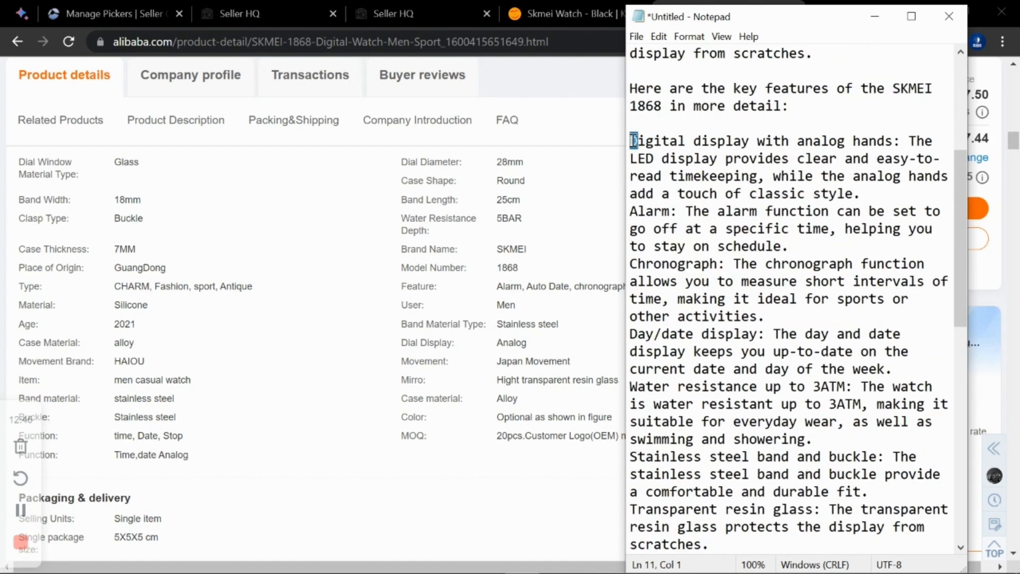
drag(633, 140, 762, 350)
scroll(731, 296, down, 3)
scroll(762, 350, down, 4)
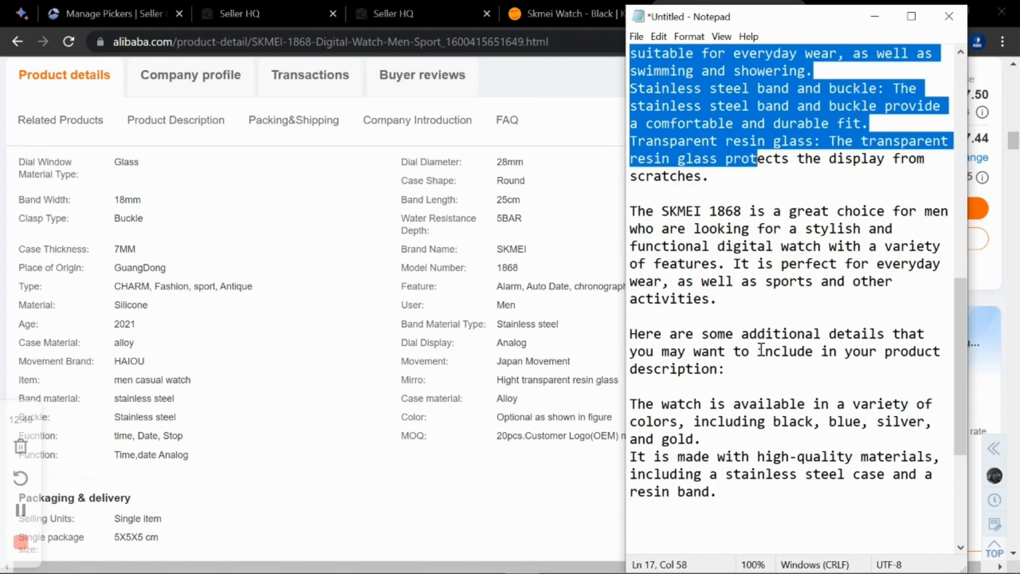
scroll(762, 350, down, 3)
Step: Go back to Bard's answer and check the one-year warranty line among its additional details
click(21, 14)
scroll(636, 363, down, 3)
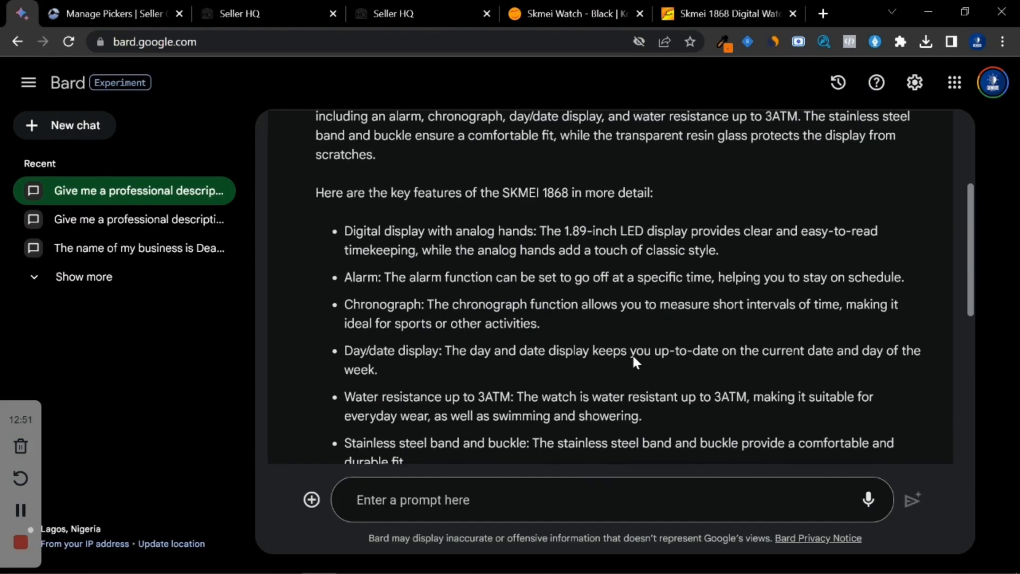
scroll(636, 363, down, 5)
drag(353, 330, 595, 331)
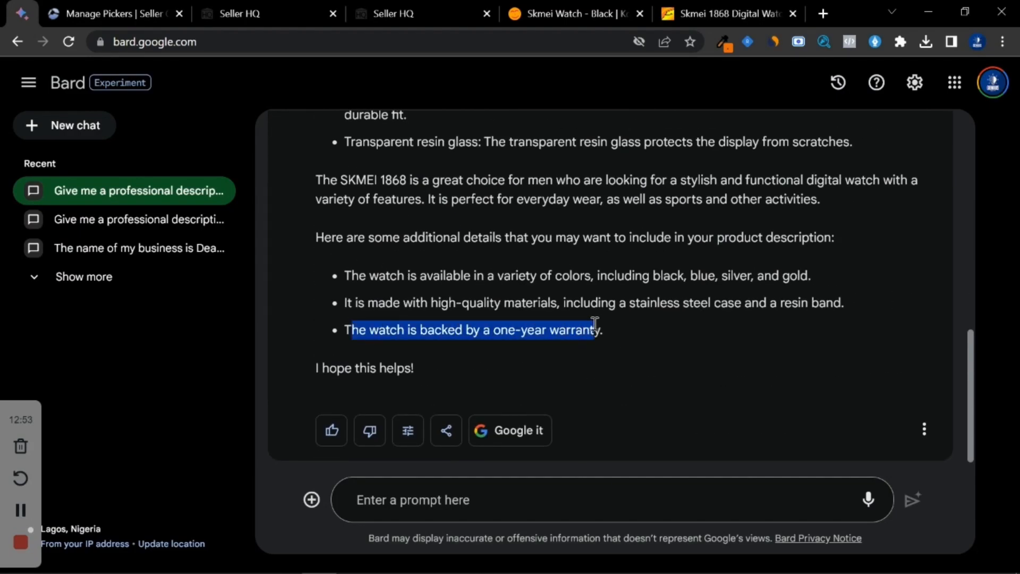
Step: Look over the Notepad text from its opening line down to the title "SKMEI Digital & Analog Waterproof Wristwatch"
key(alt+Tab)
drag(721, 343, 628, 32)
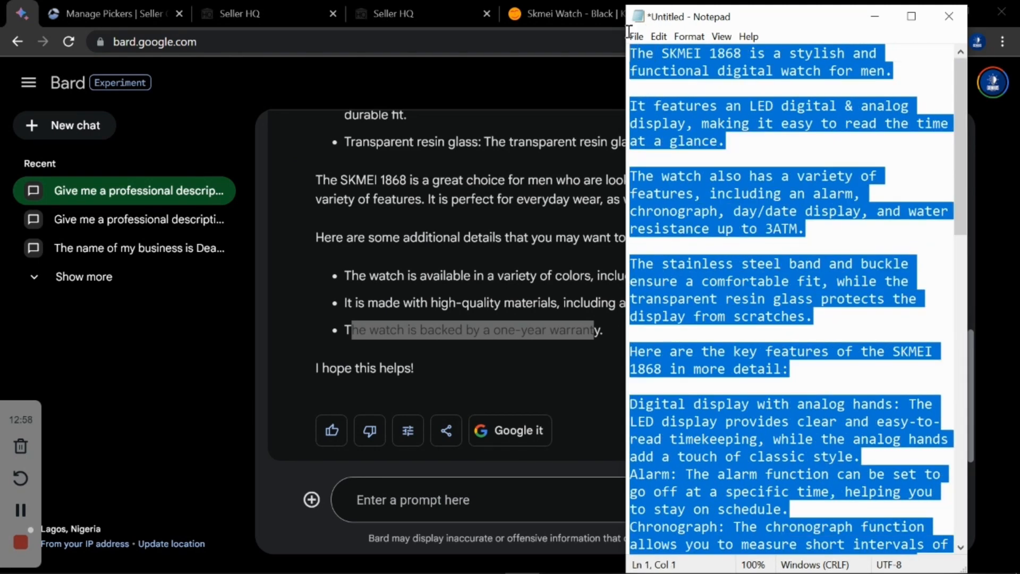
scroll(410, 272, up, 3)
click(682, 139)
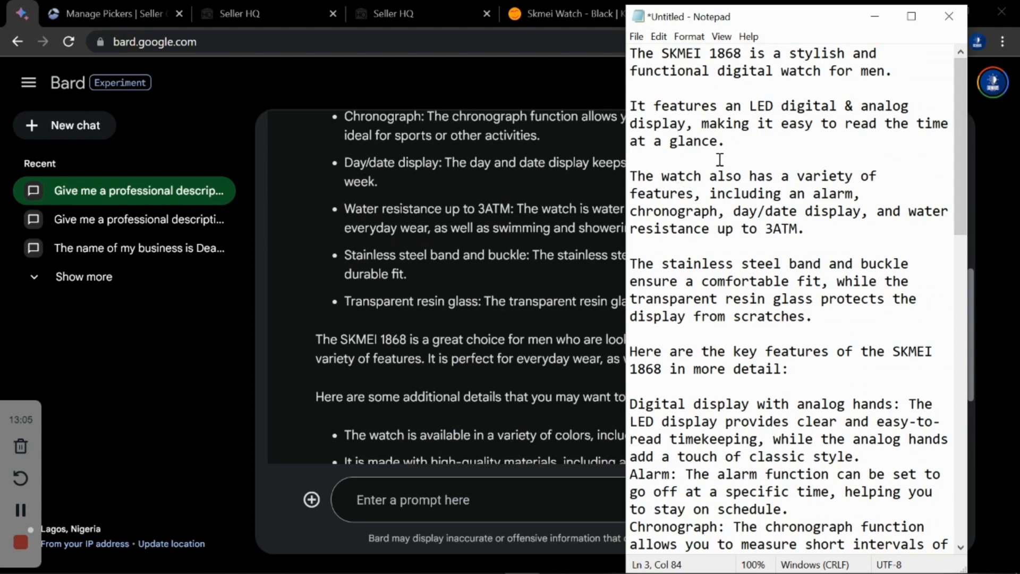
scroll(720, 159, down, 10)
drag(711, 369, 630, 332)
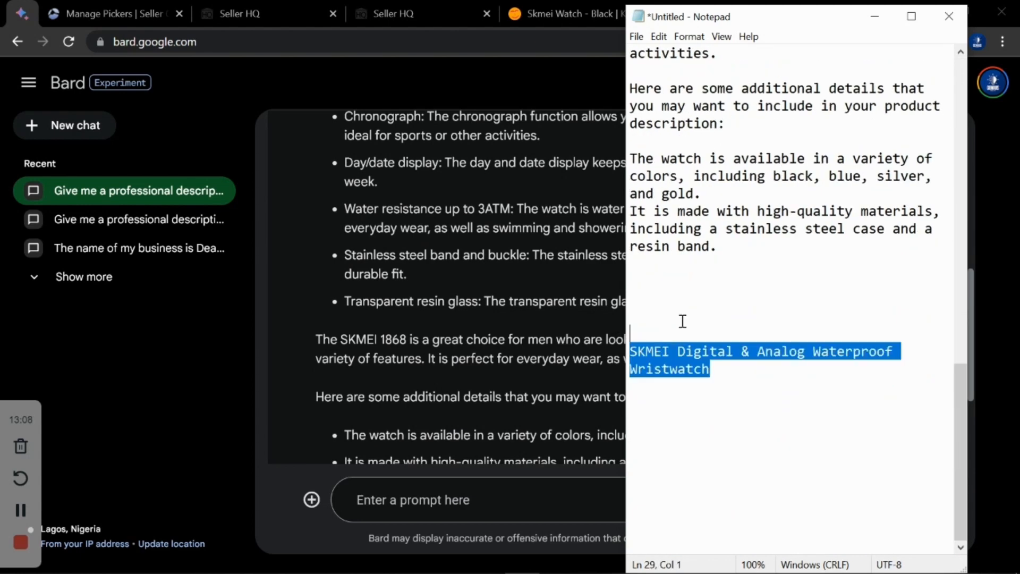
scroll(702, 297, up, 4)
scroll(731, 276, down, 4)
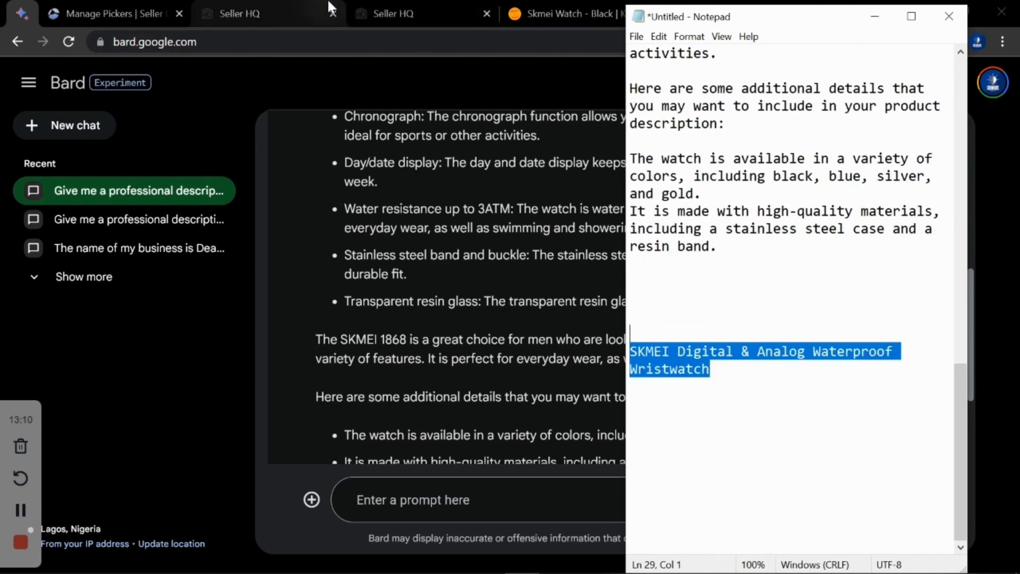
Step: Start a new item listing in Konga Seller HQ and check the category path on the Skmei Watch - Black product page
click(280, 12)
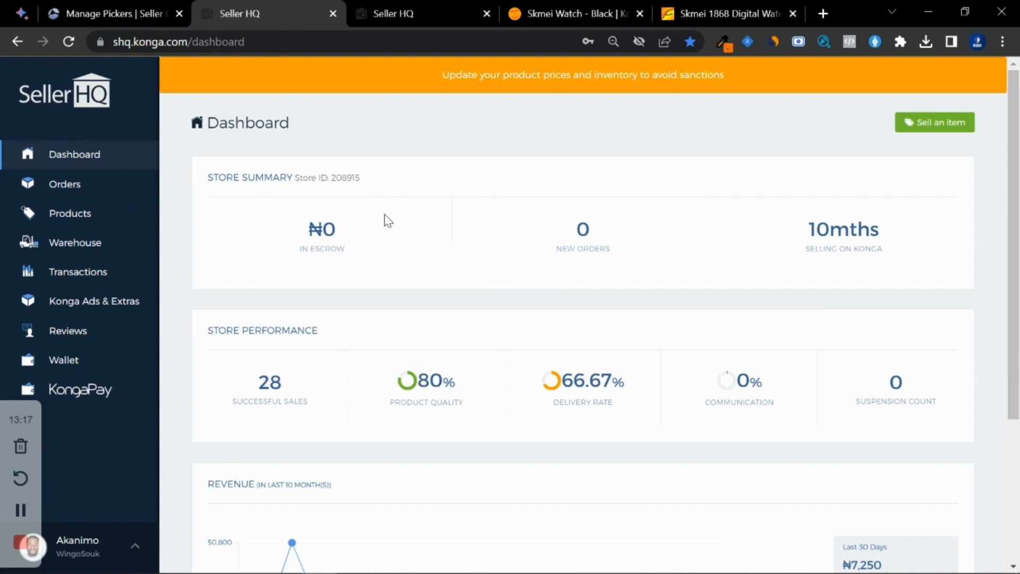
click(919, 125)
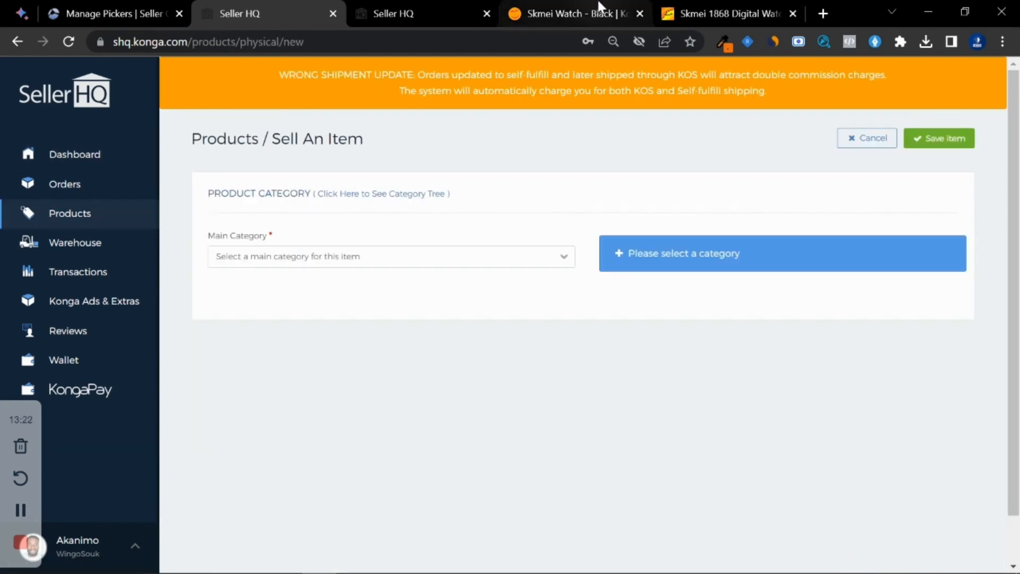
click(599, 8)
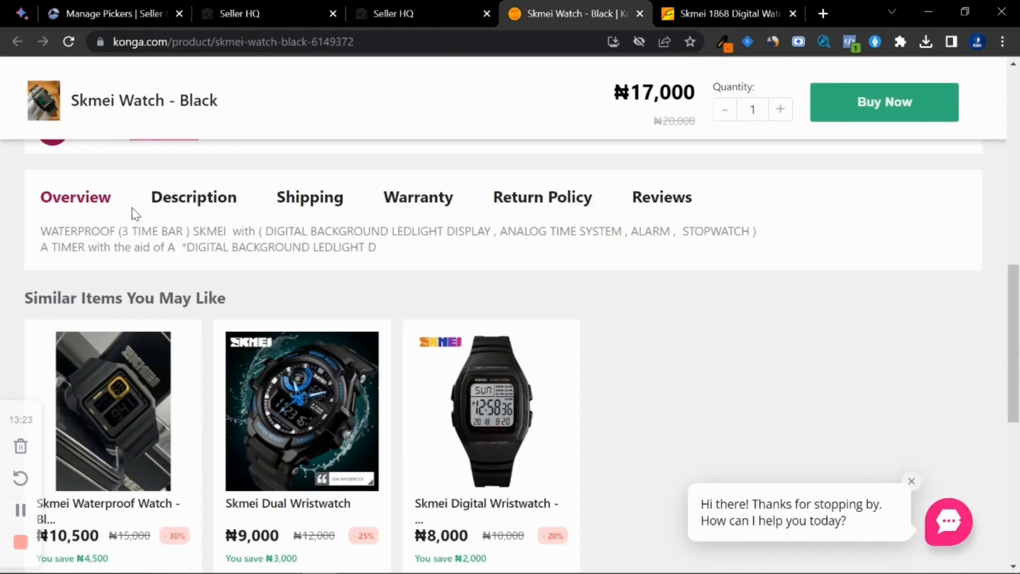
scroll(136, 213, up, 10)
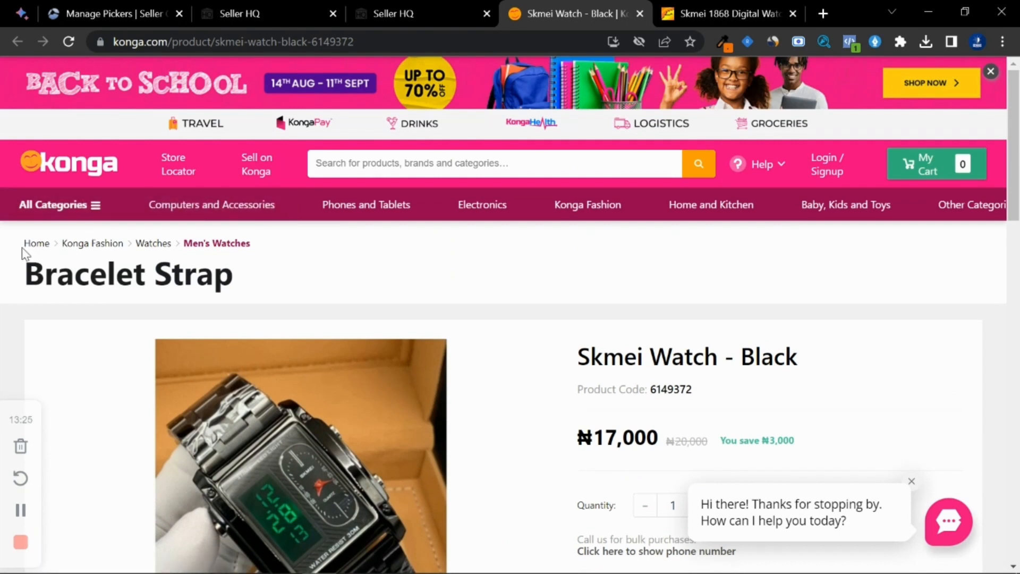
drag(22, 248, 268, 242)
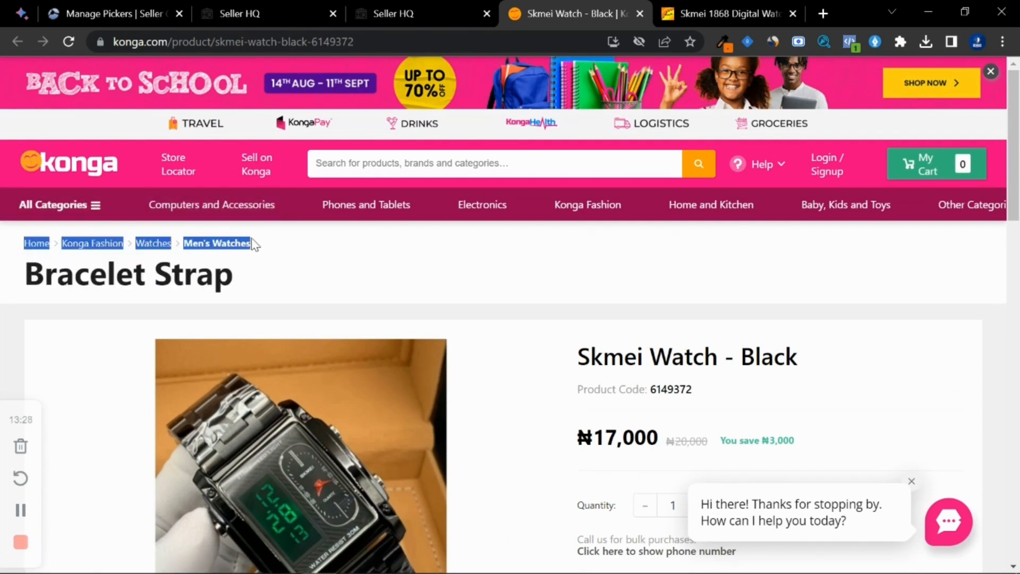
click(264, 245)
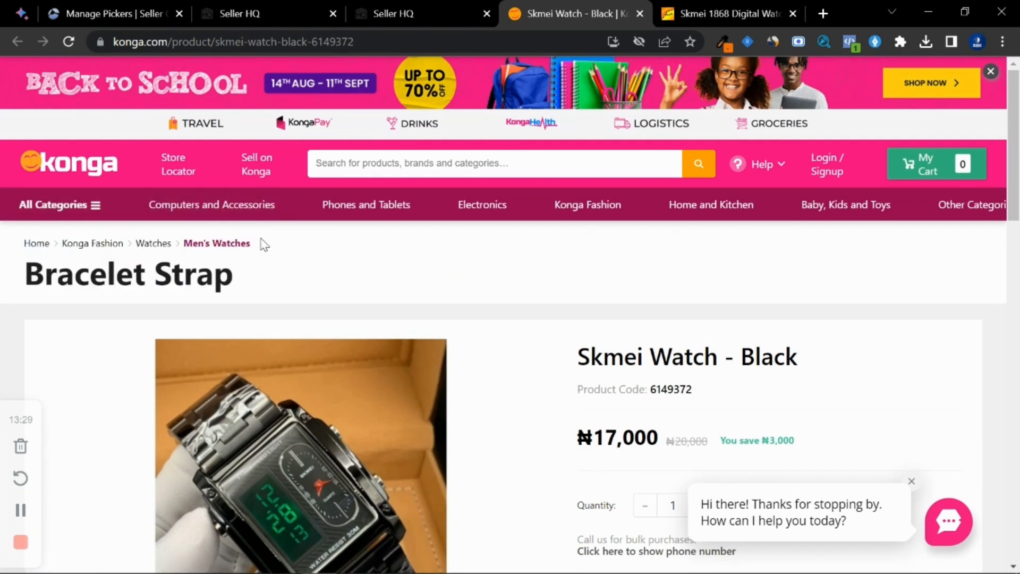
Step: Close the duplicate Seller HQ tab and set the new item's main category to Fashion with sub category Watches
click(297, 9)
click(487, 14)
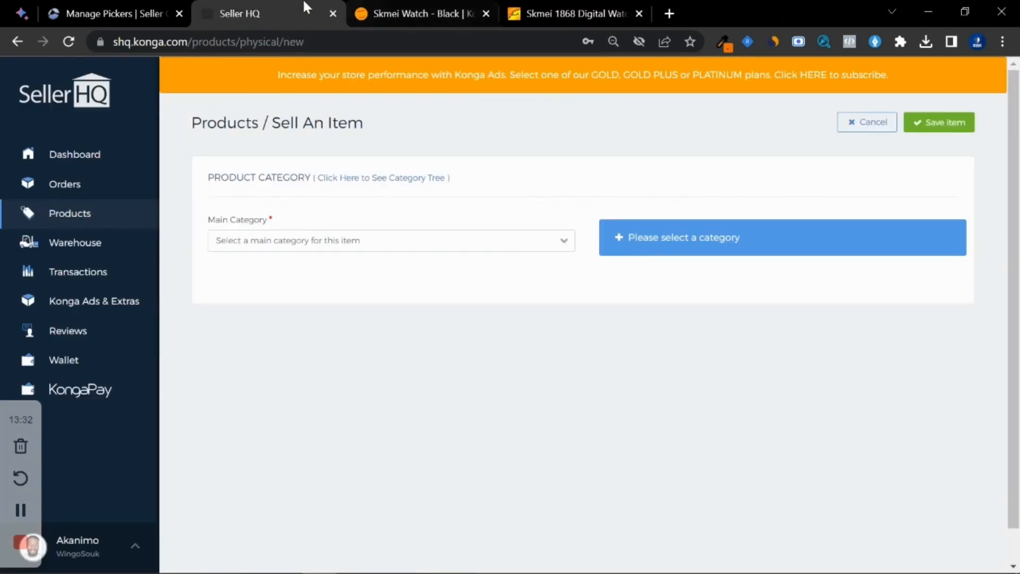
click(289, 240)
click(254, 354)
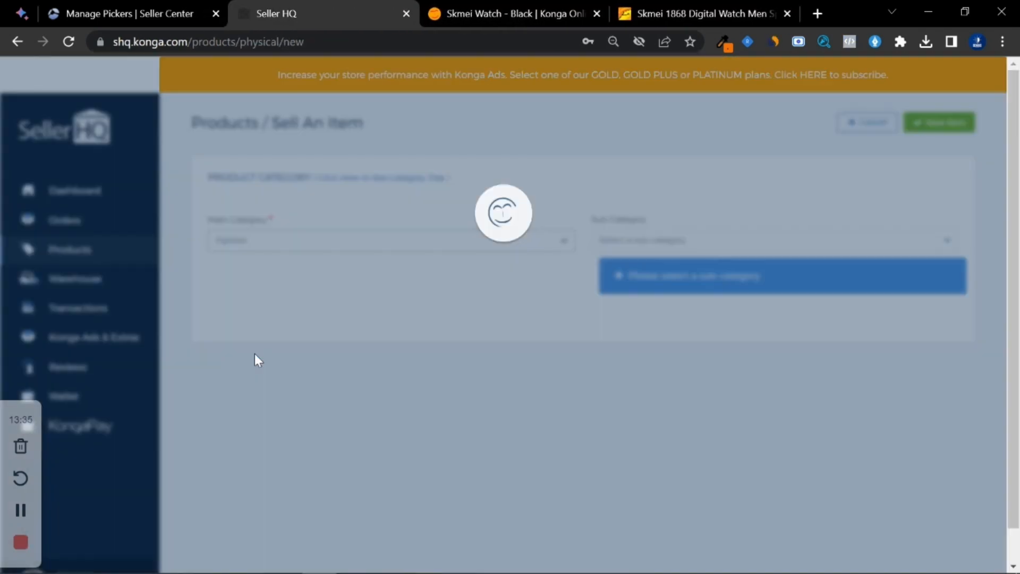
click(588, 239)
click(629, 312)
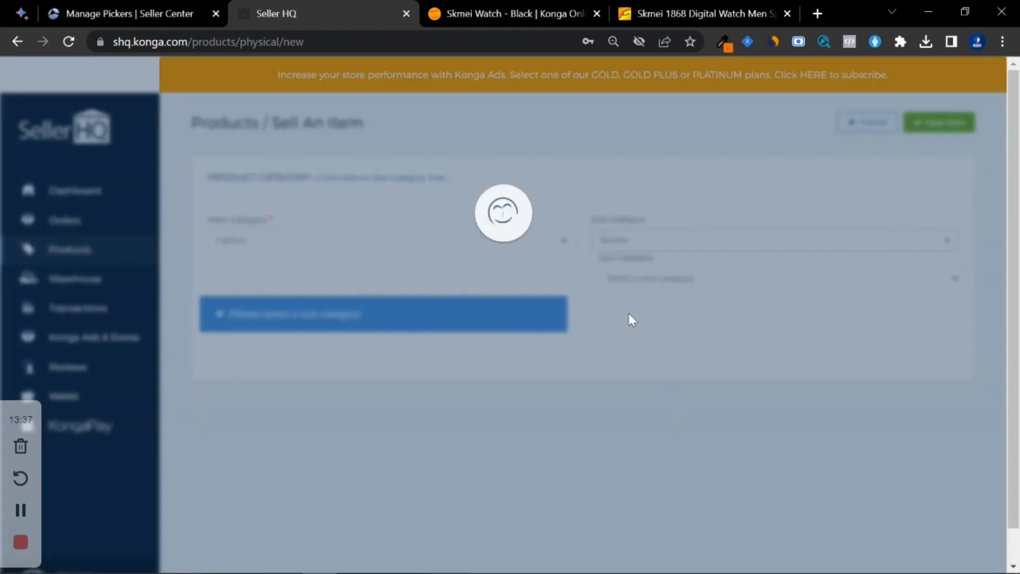
click(636, 248)
click(639, 320)
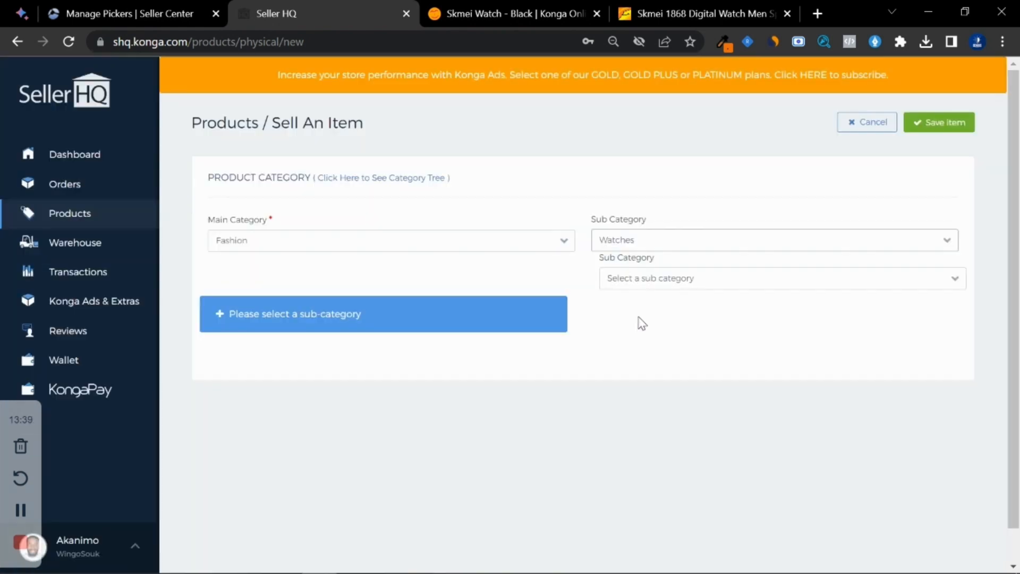
Step: Set the remaining sub categories to Men's Watches and Bracelet Strap
click(643, 279)
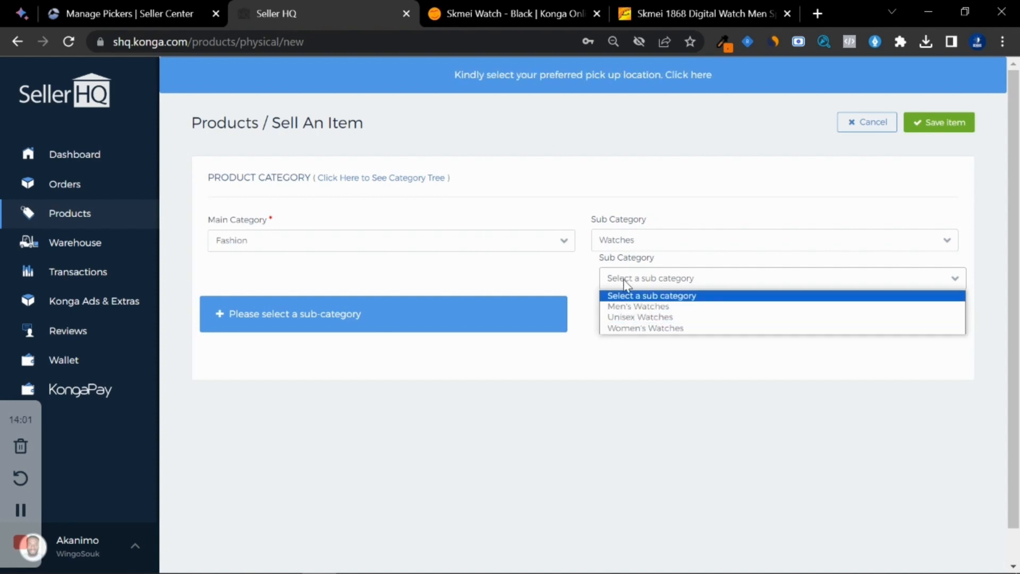
click(624, 307)
click(452, 317)
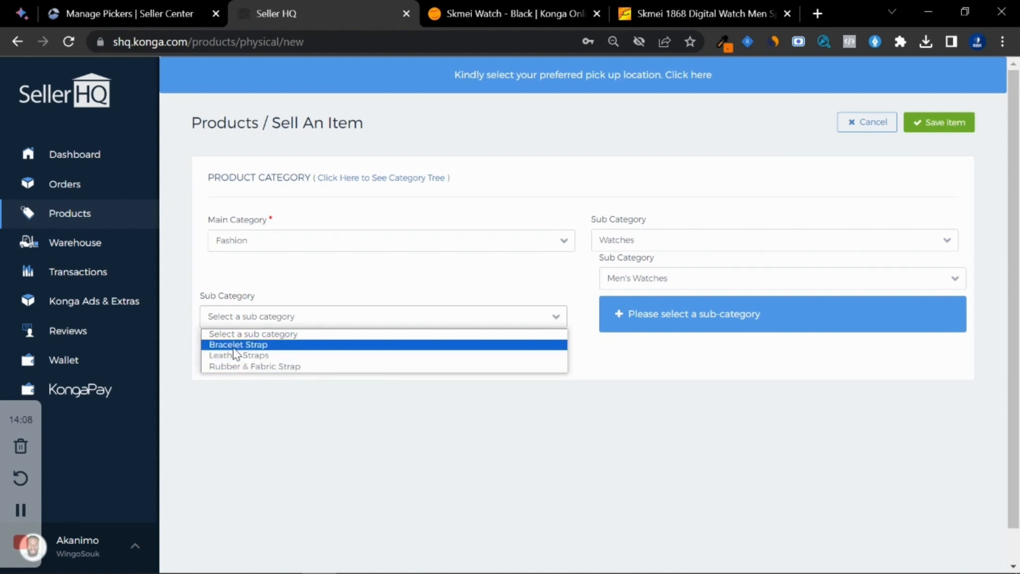
click(252, 345)
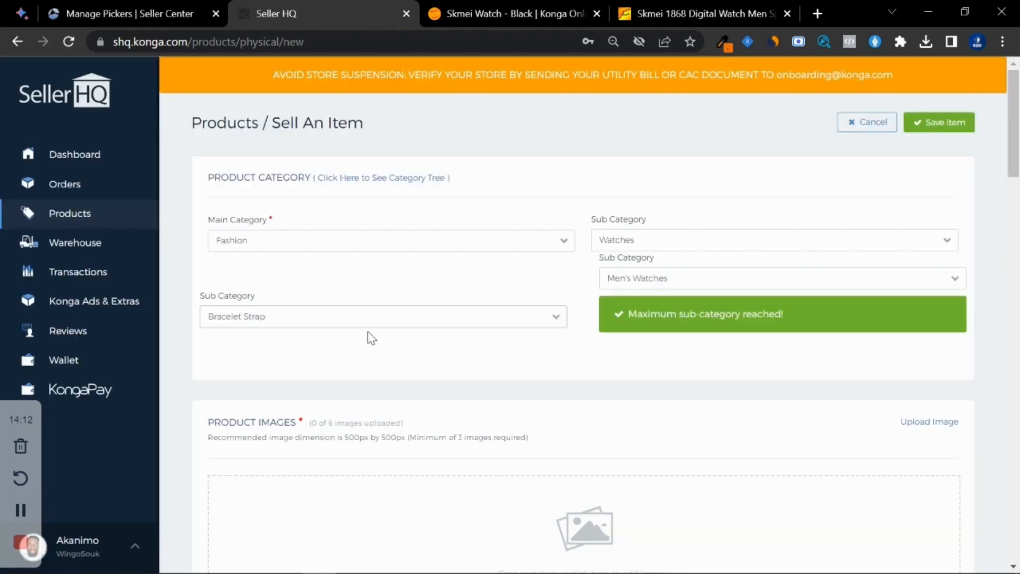
Step: Upload the angled watch photo on a white background from Downloads as the first product image, with the crop widened to the full picture
scroll(483, 284, down, 6)
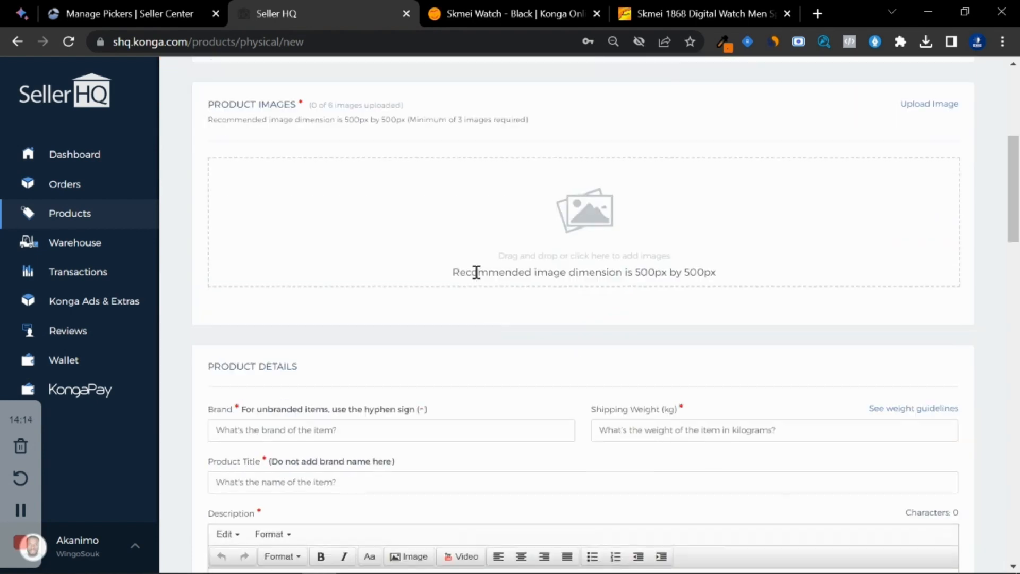
drag(319, 104, 383, 104)
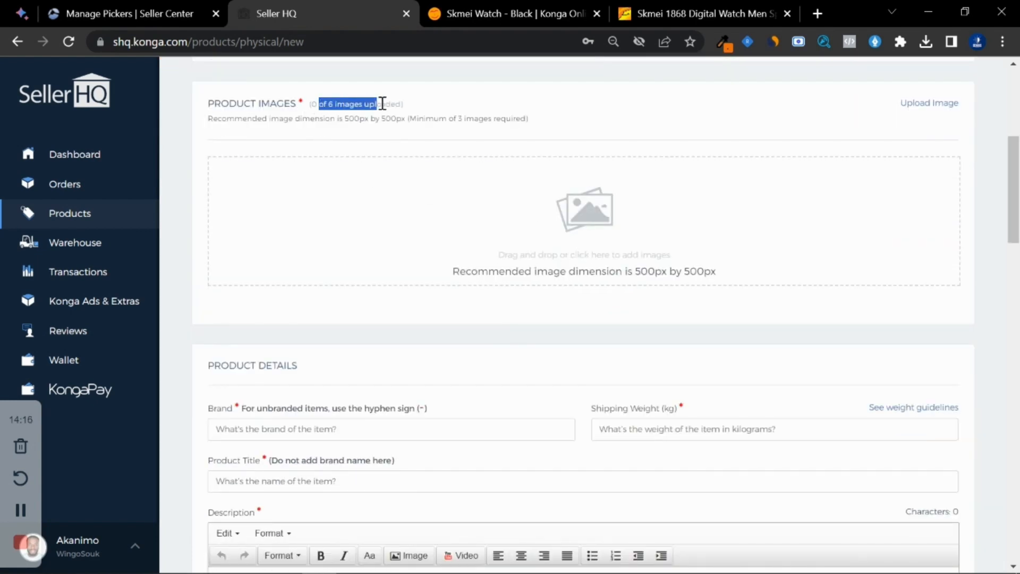
click(594, 225)
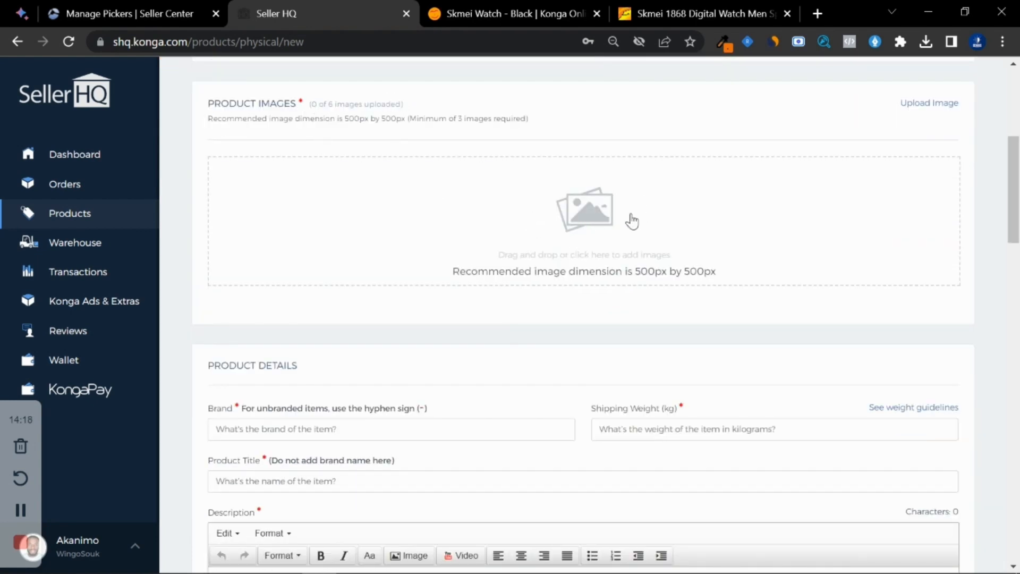
click(591, 206)
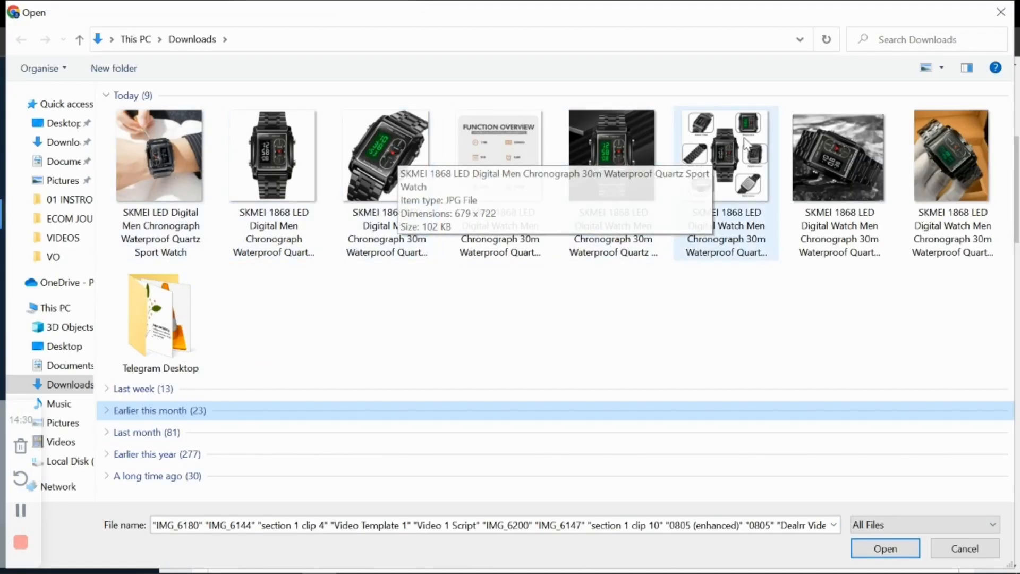
double_click(368, 139)
drag(513, 241, 391, 158)
drag(504, 289, 661, 486)
click(617, 490)
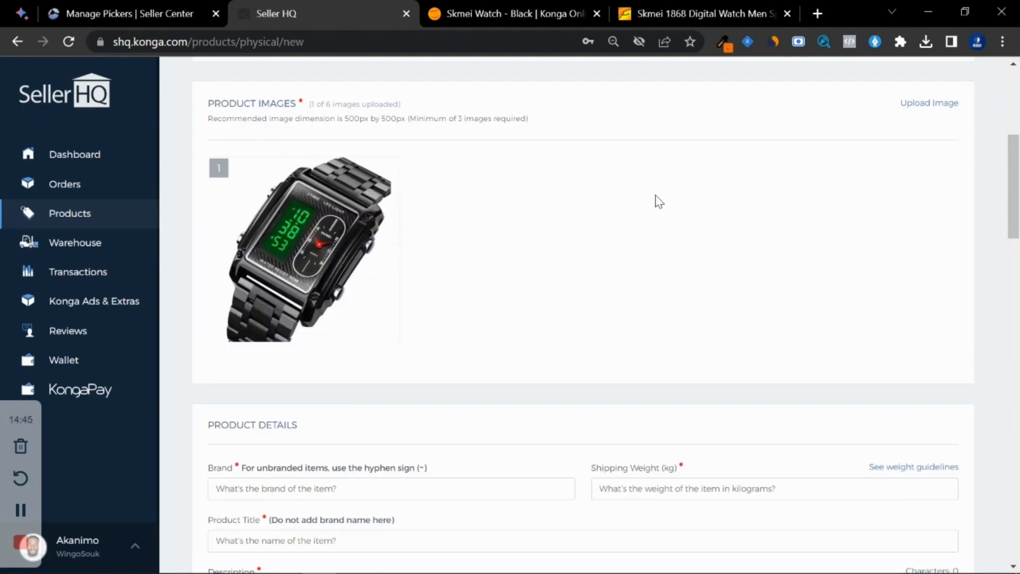
Step: Upload the photo of the watch worn on a wrist as the second product image, with the crop widened to the full picture
mouse_move(313, 254)
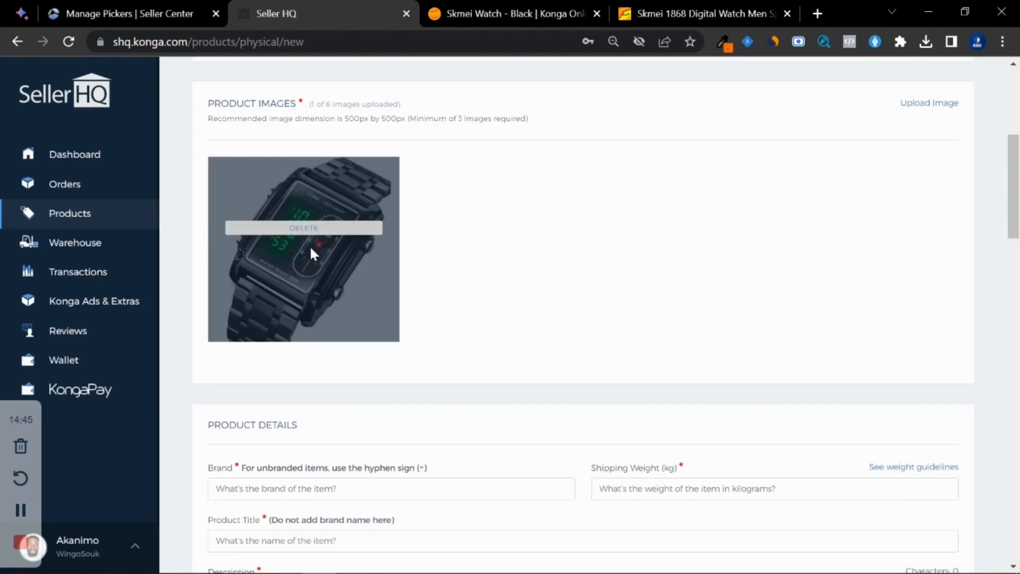
click(933, 104)
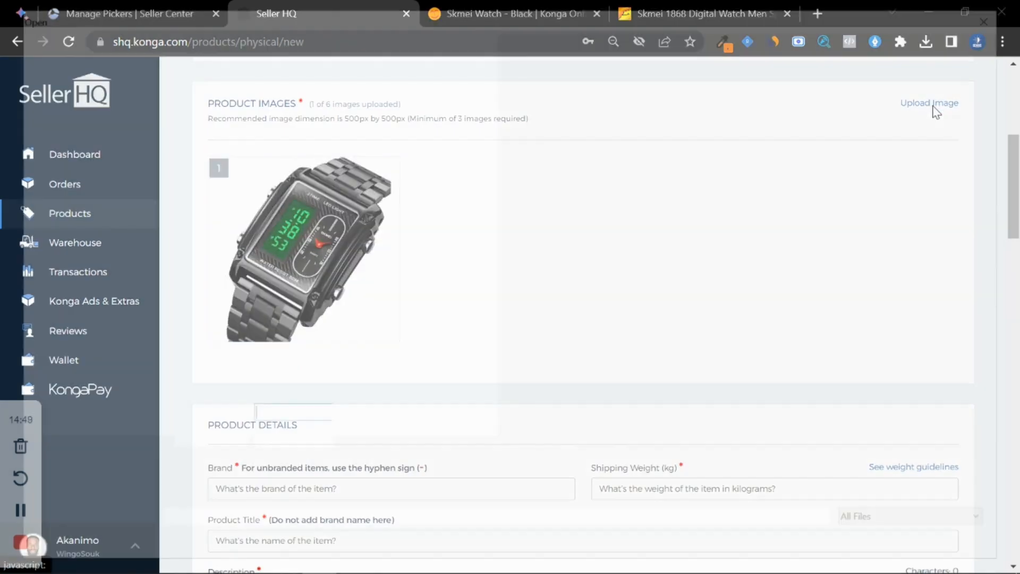
double_click(164, 139)
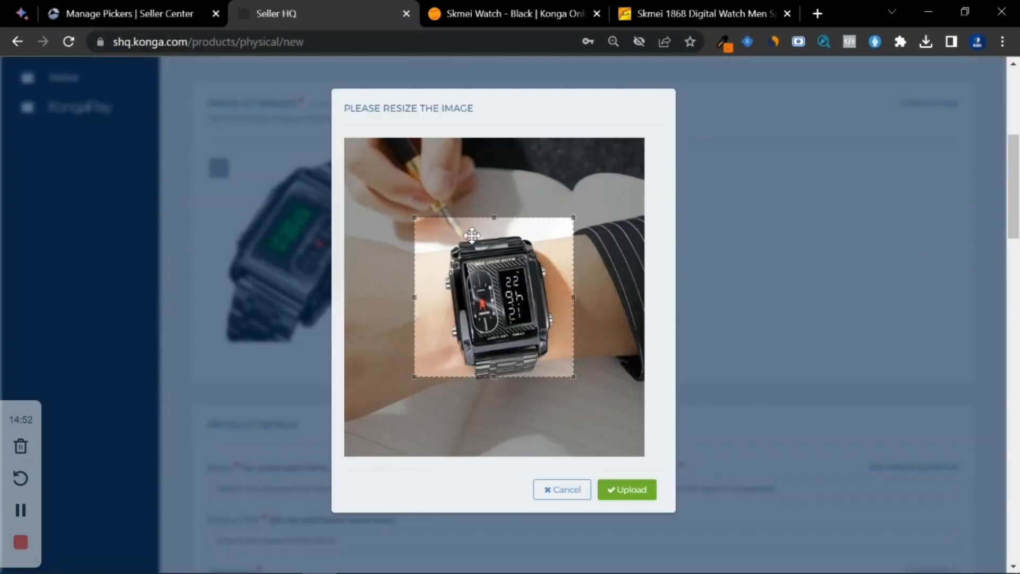
drag(472, 235, 362, 157)
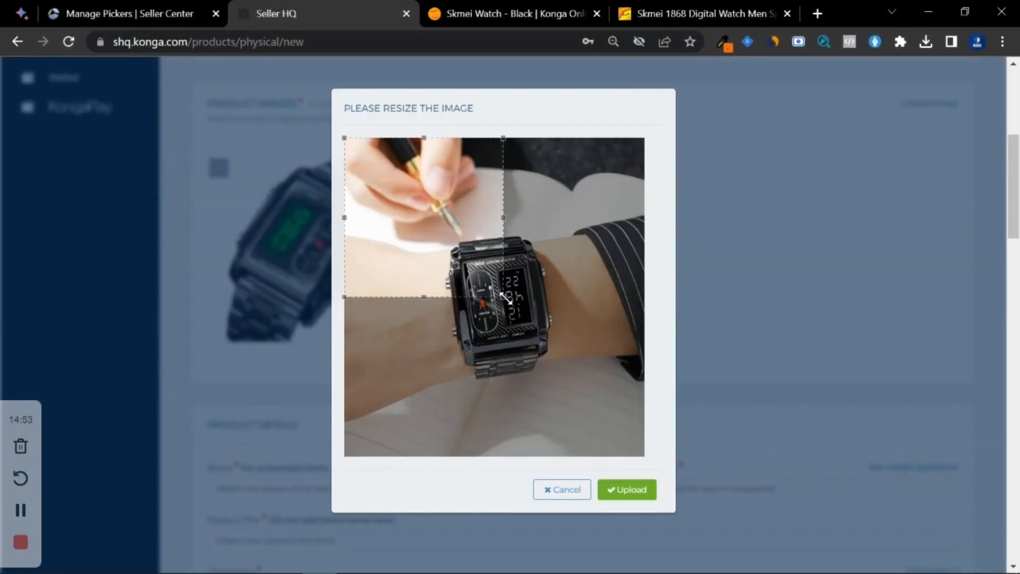
drag(505, 298, 676, 499)
click(619, 490)
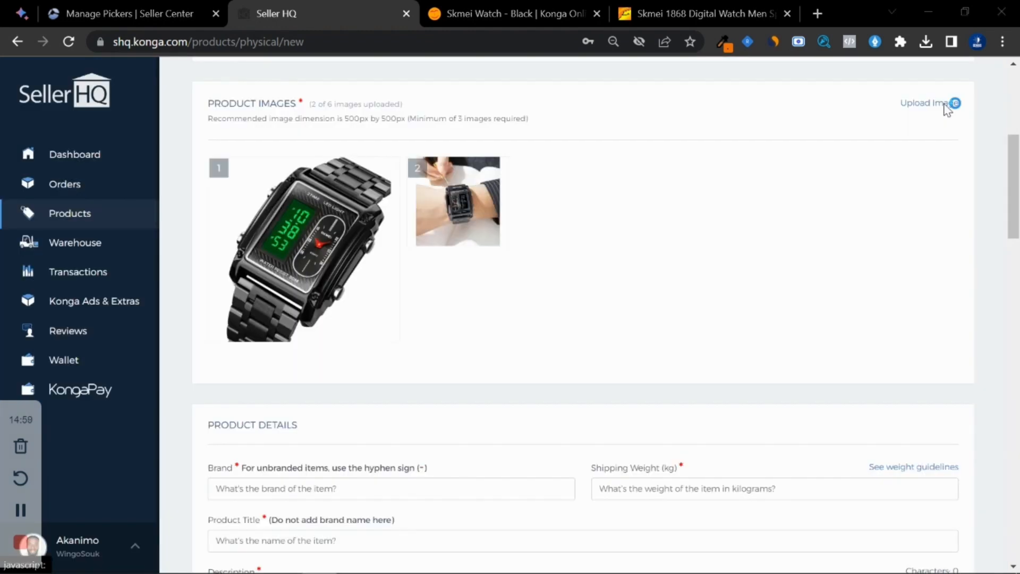
Step: Upload the photo of the black watch lying on a rocky surface from Downloads as the third product image
click(947, 104)
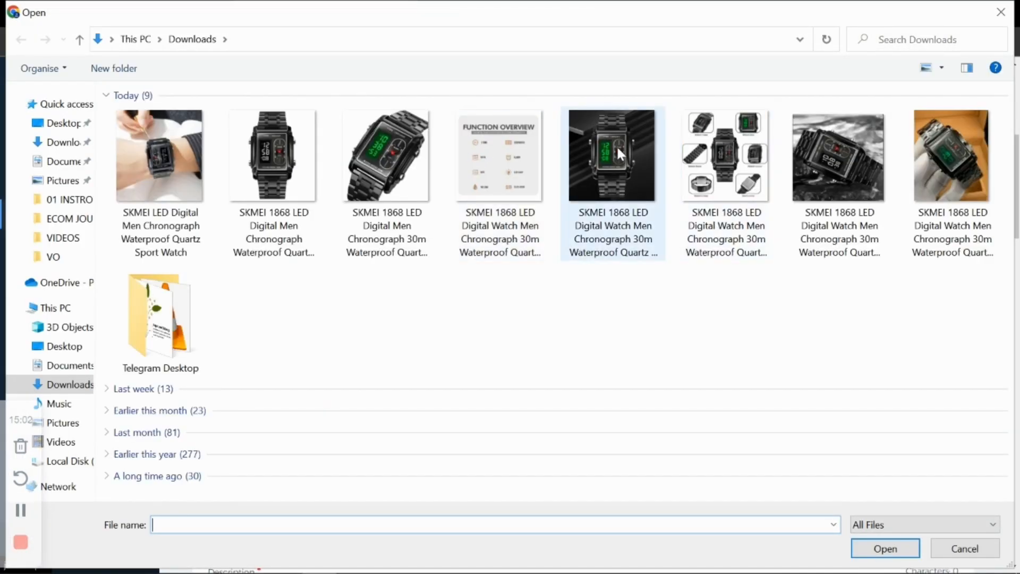
double_click(852, 155)
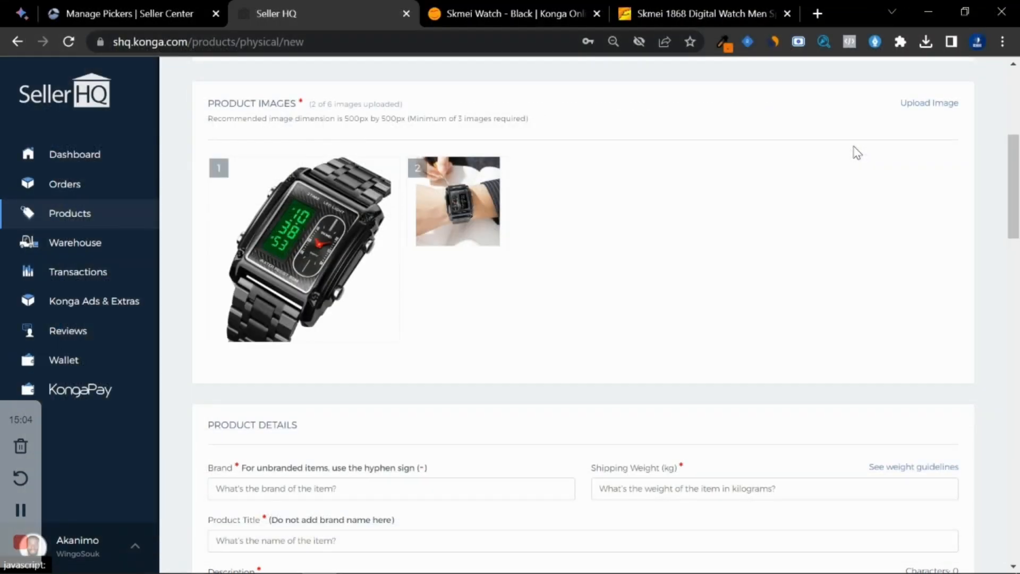
click(629, 473)
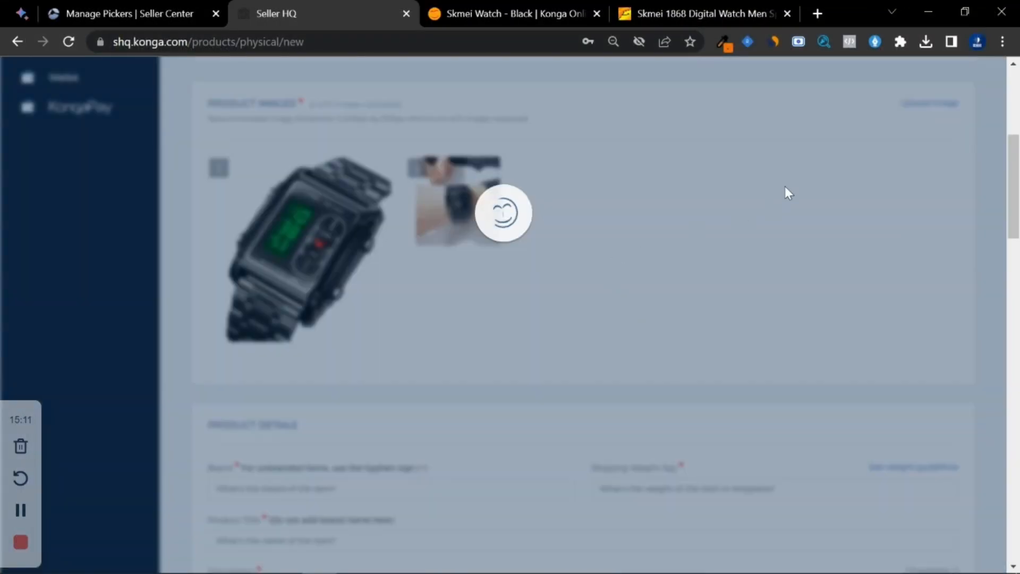
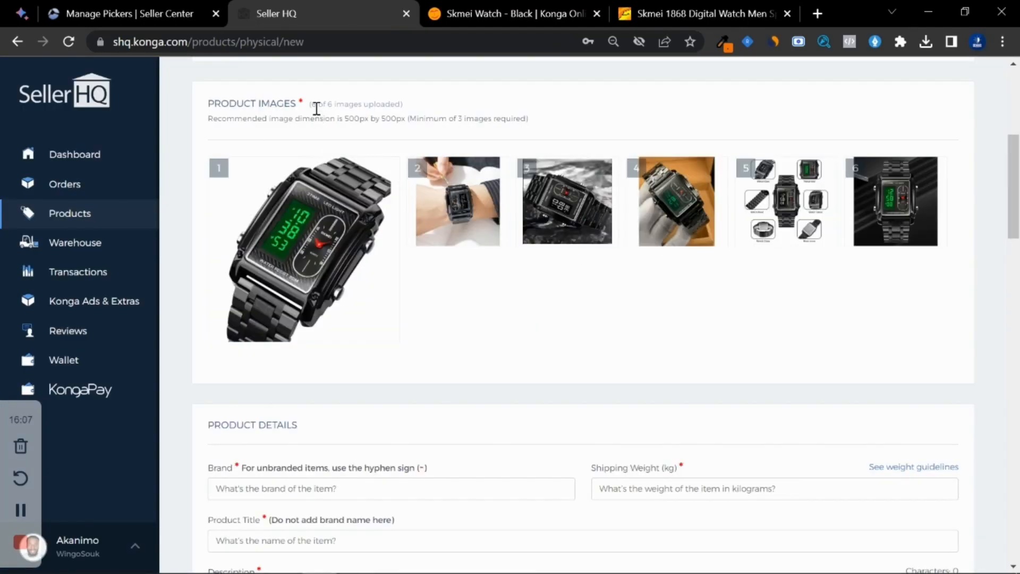
drag(321, 106, 385, 105)
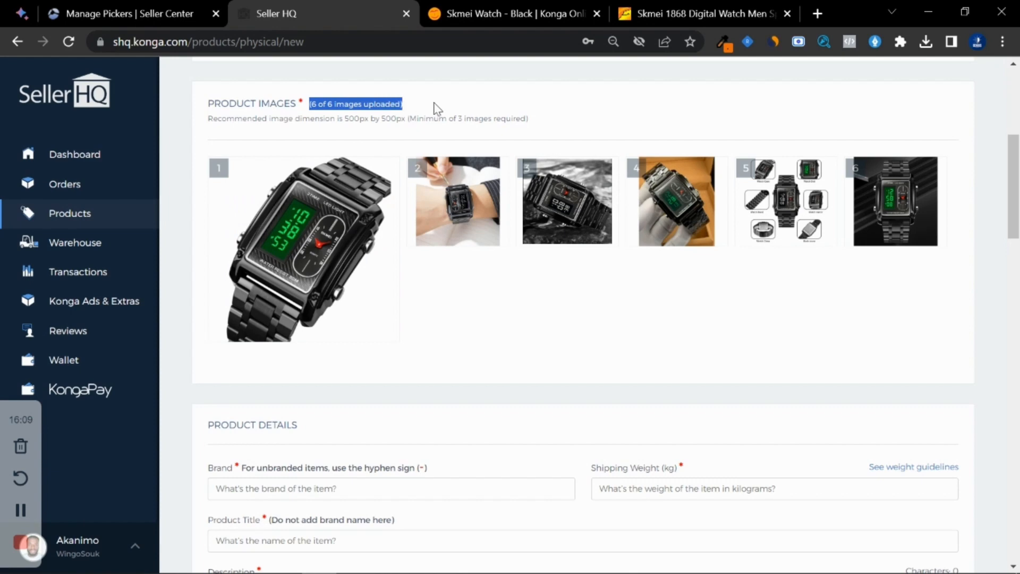
click(441, 111)
Step: Set the product's brand to Skmei
scroll(514, 127, down, 5)
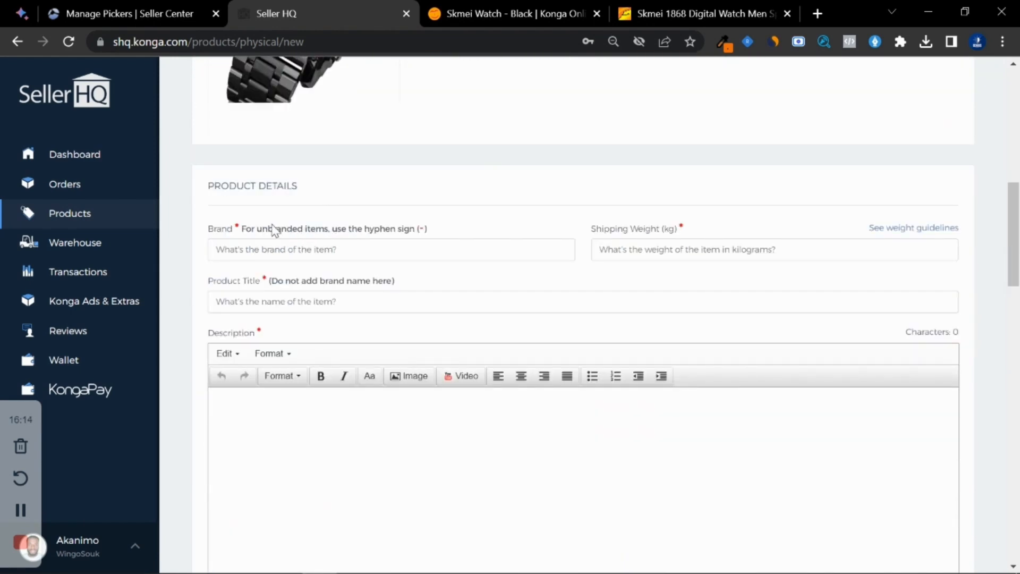
click(371, 242)
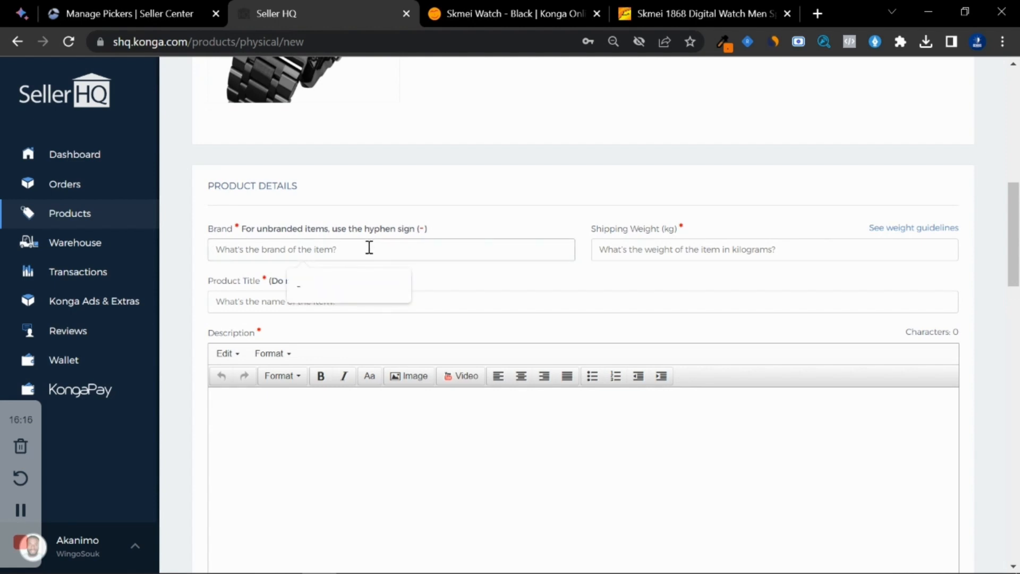
text(SKM)
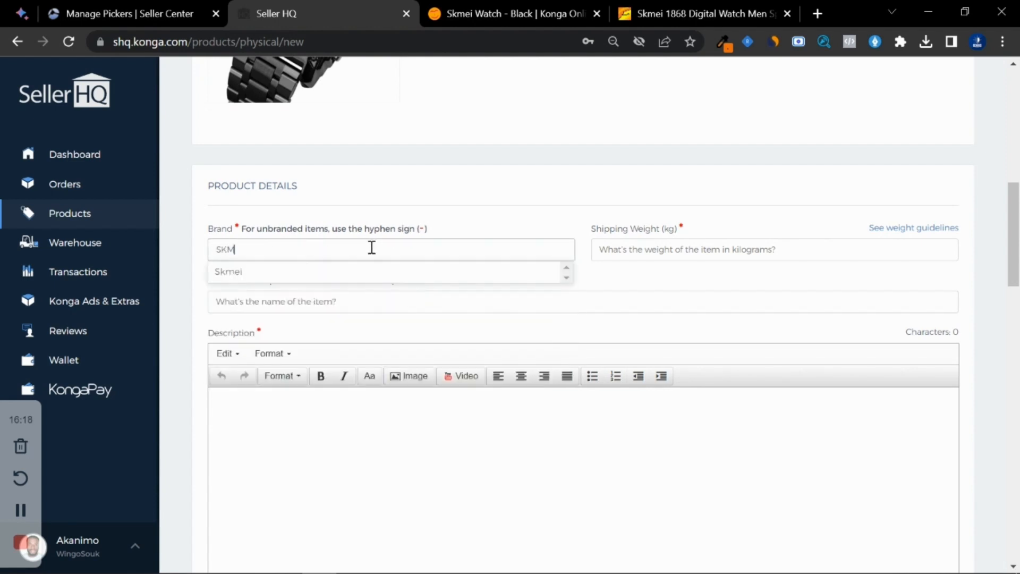
click(230, 273)
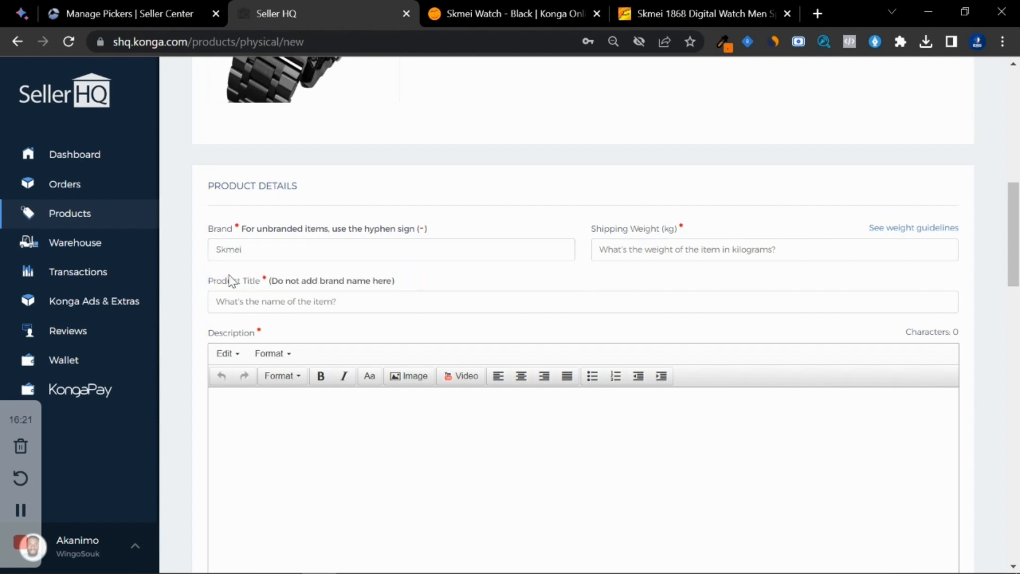
Step: Check the single gross weight on the Alibaba product page and set the listing's shipping weight to 0.20 kg
click(649, 249)
click(667, 8)
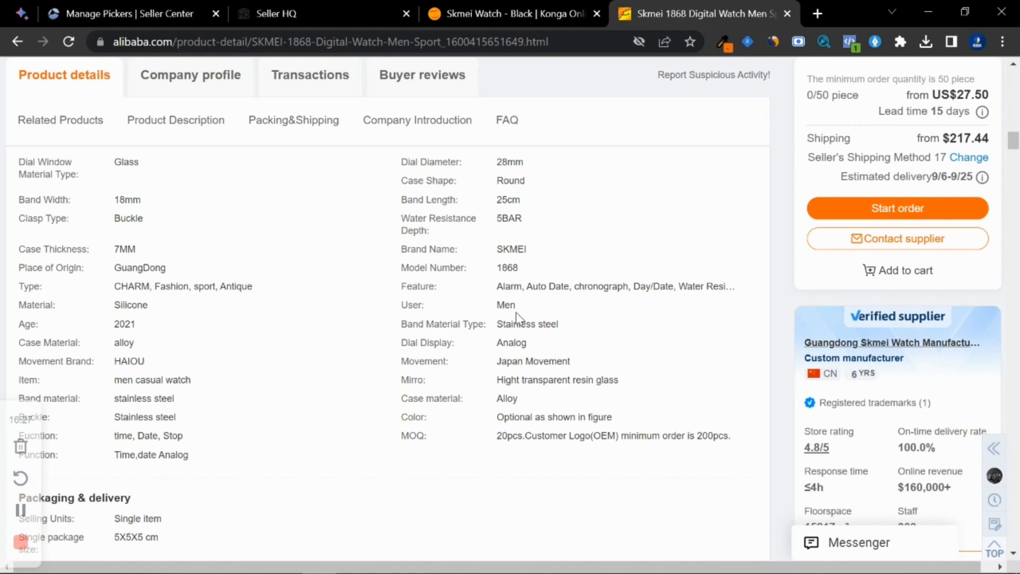
scroll(470, 237, down, 4)
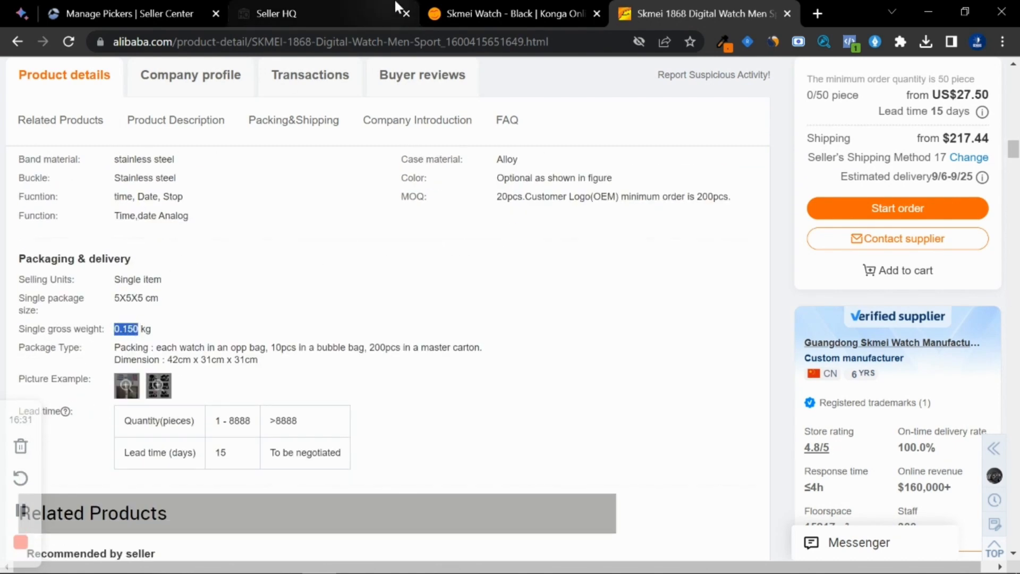
click(345, 13)
click(688, 282)
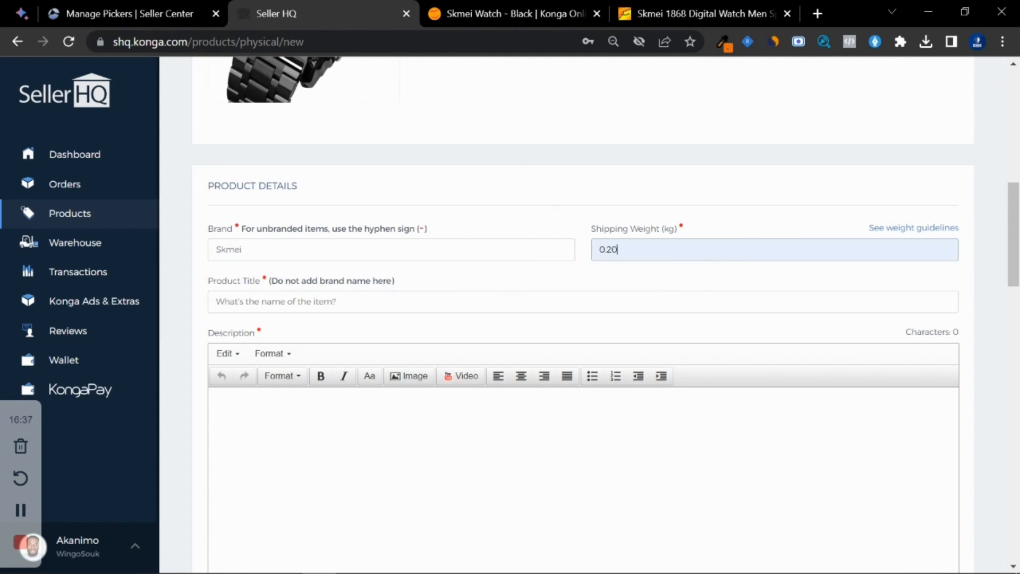
Step: Move the title "SKMEI Digital & Analog Waterproof Wristwatch" from Notepad into the listing's Product Title
click(539, 562)
right_click(710, 355)
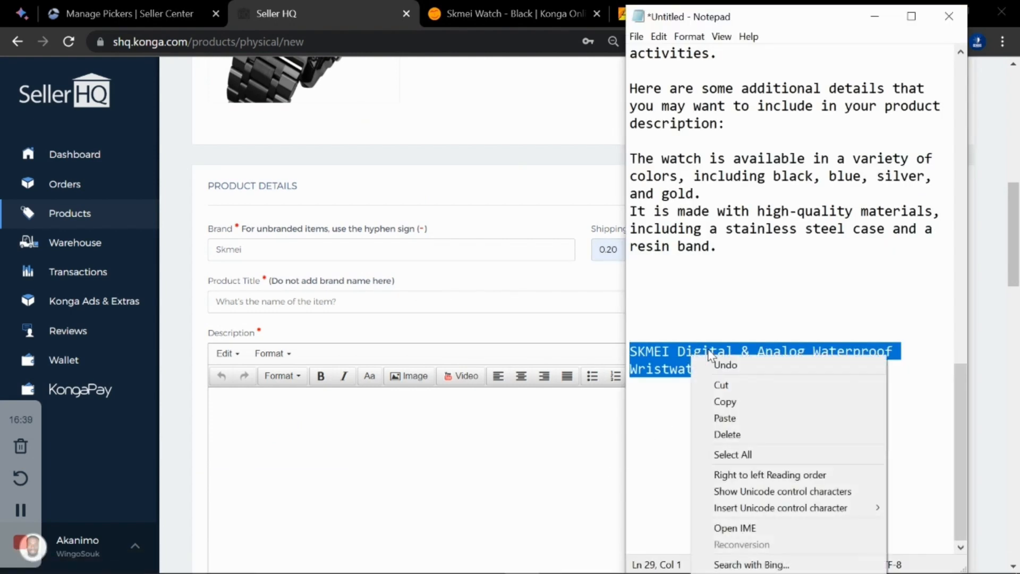
click(721, 386)
right_click(392, 303)
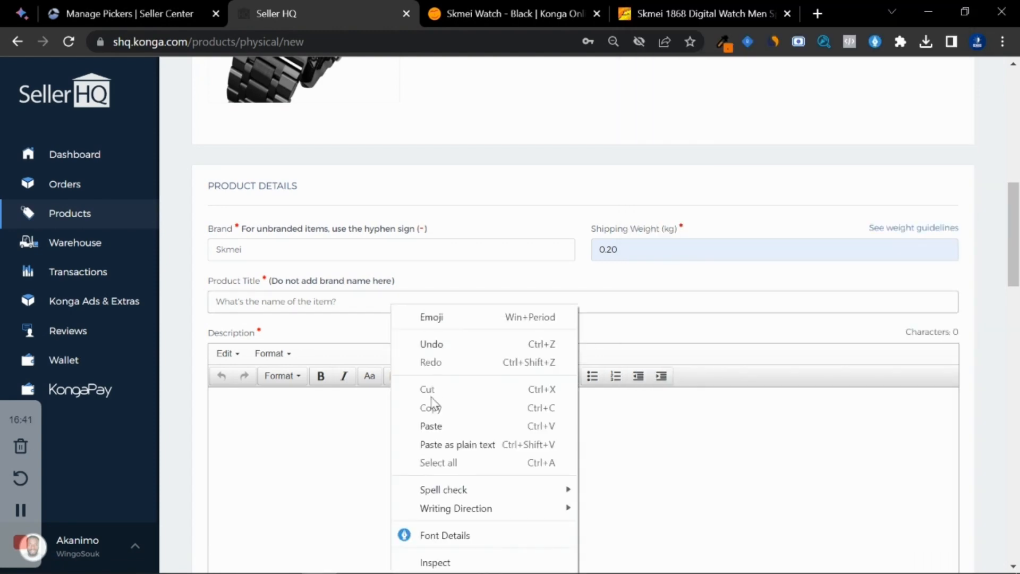
click(430, 426)
Step: Move the entire SKMEI 1868 description text from Notepad into the listing's Description
scroll(319, 376, down, 3)
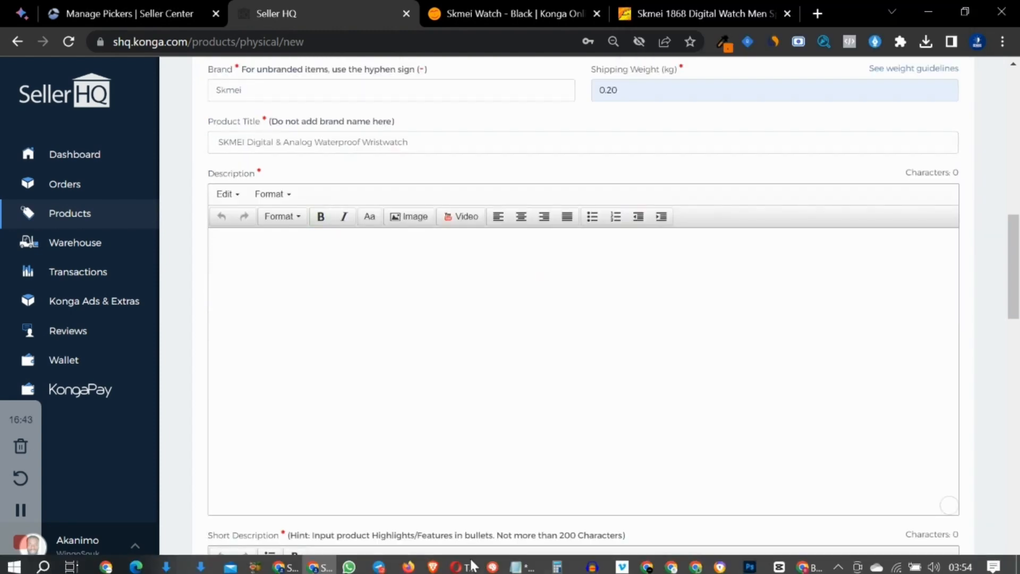
click(518, 567)
drag(721, 282, 644, 55)
right_click(645, 58)
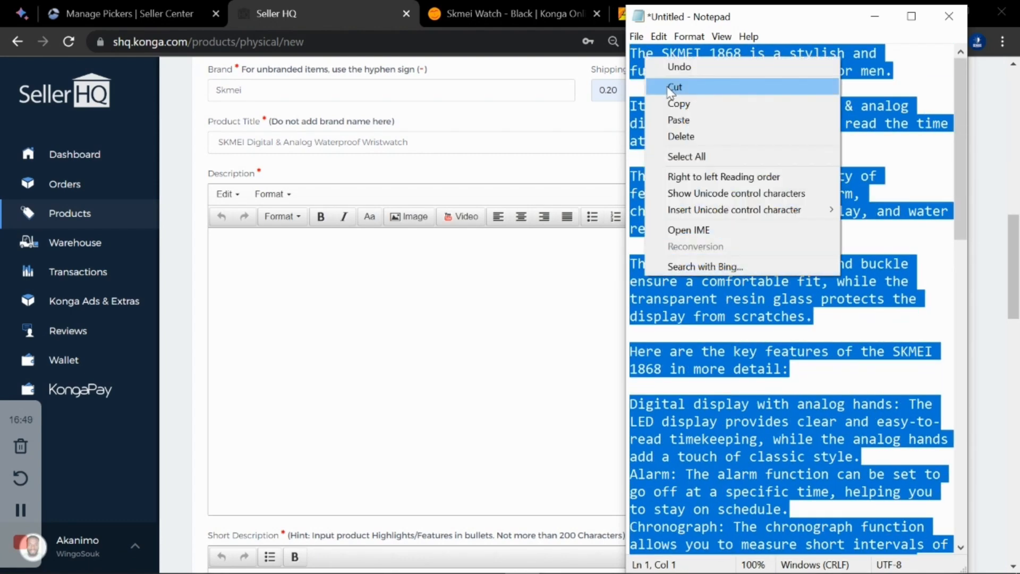
click(671, 88)
click(493, 335)
key(ctrl+v)
scroll(359, 337, up, 1)
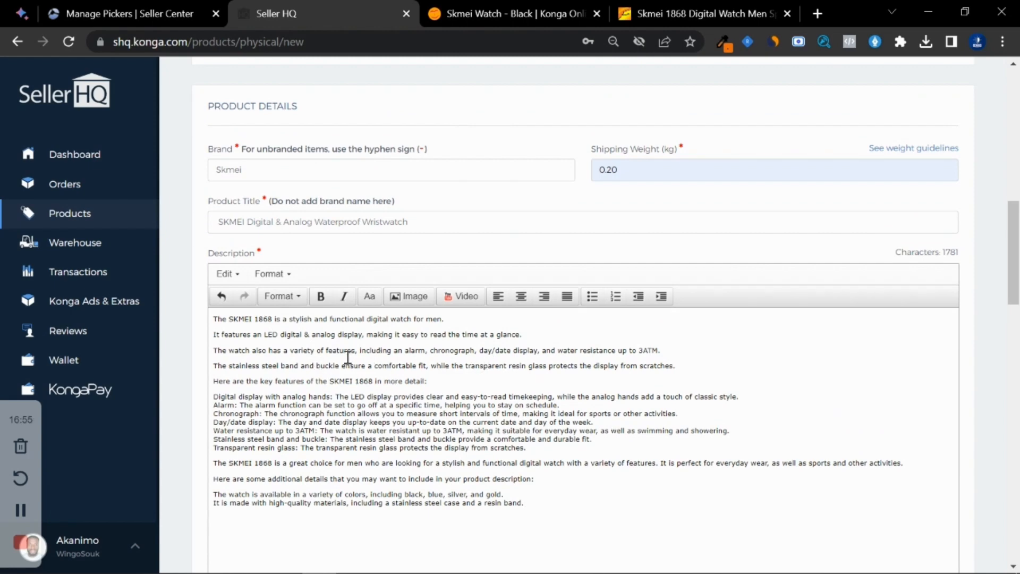
Step: Open postimages.org in a new browser tab
click(816, 13)
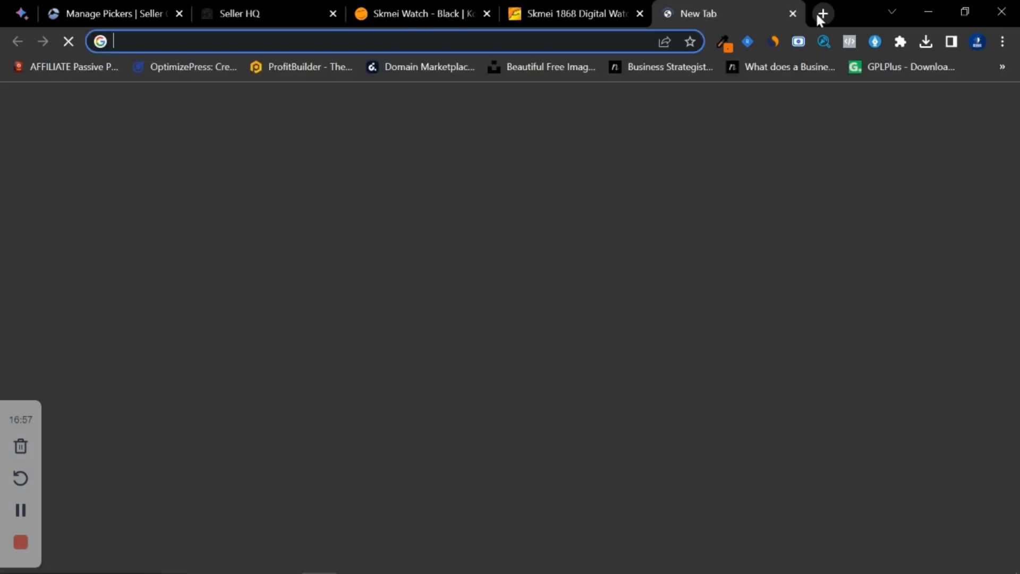
text(POST)
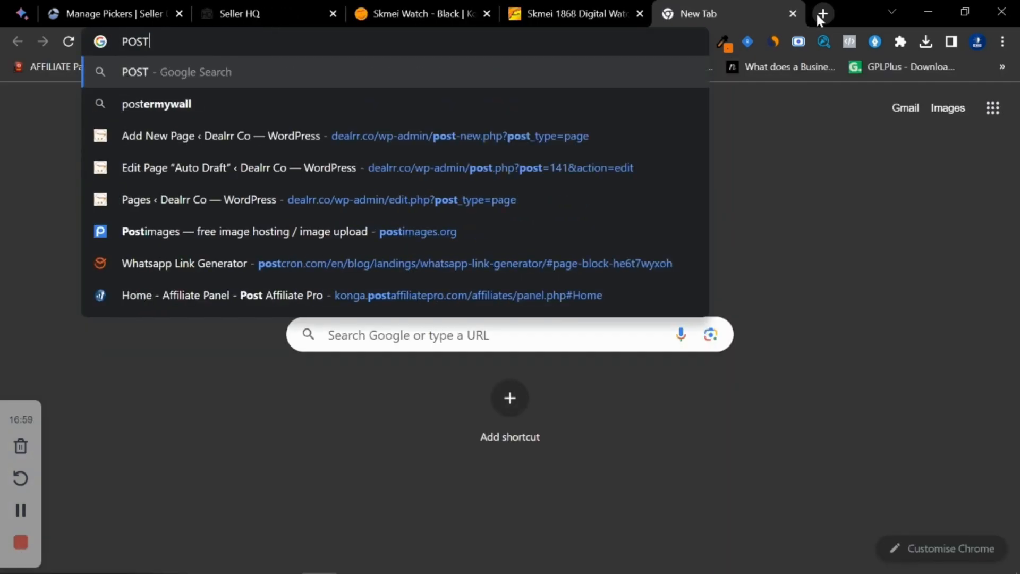
click(438, 230)
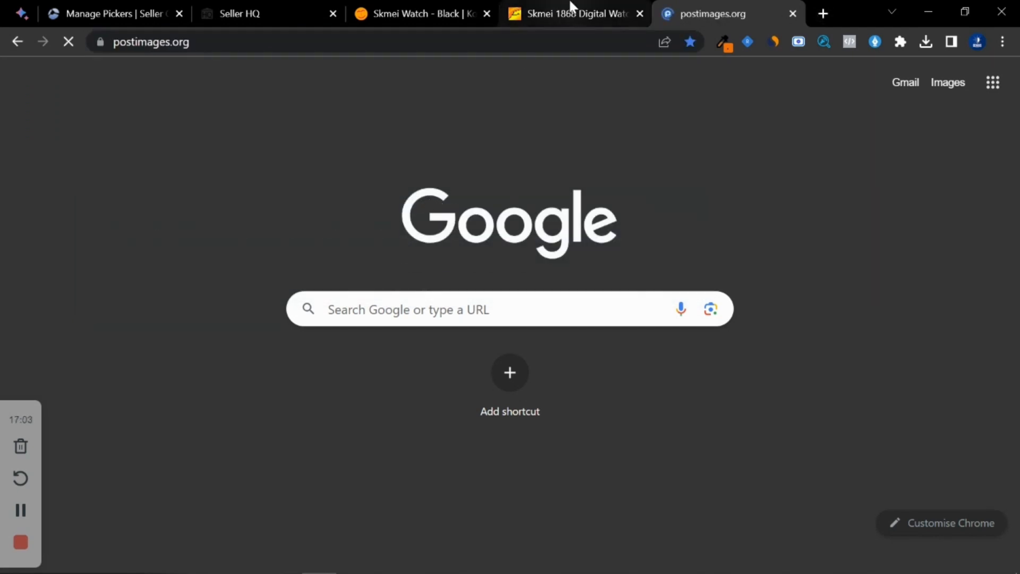
Step: Review the pasted description in Seller HQ, and examine the images and overview of Konga's existing Skmei Watch - Black listing
click(574, 13)
click(265, 13)
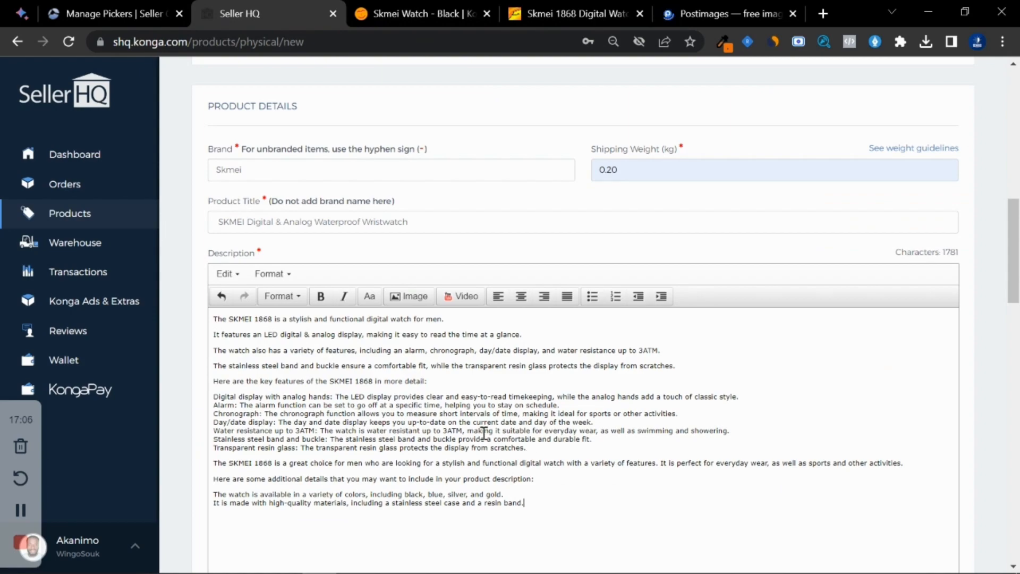
scroll(485, 433, down, 3)
scroll(378, 271, up, 2)
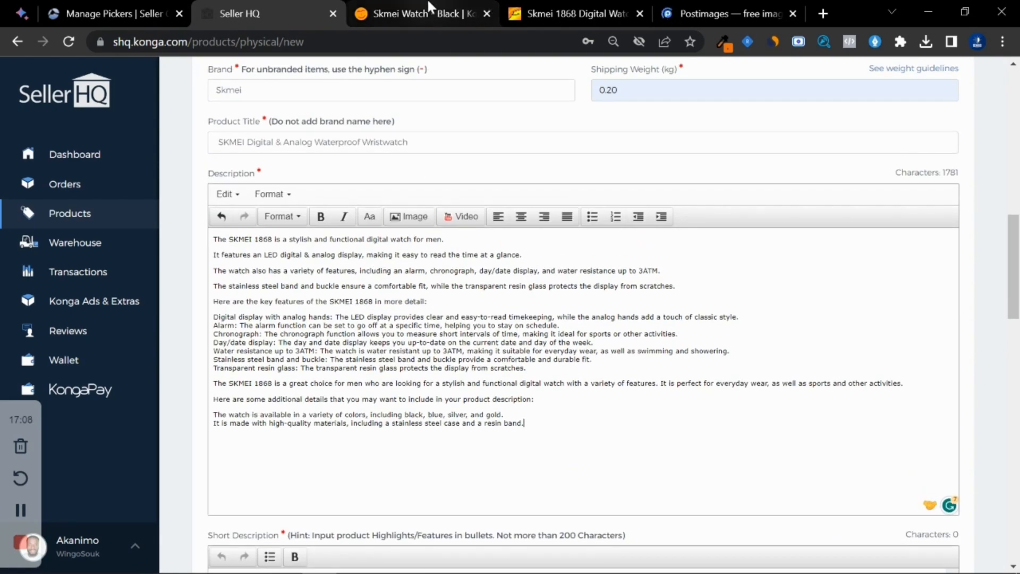
click(414, 13)
scroll(273, 316, down, 3)
scroll(272, 311, up, 6)
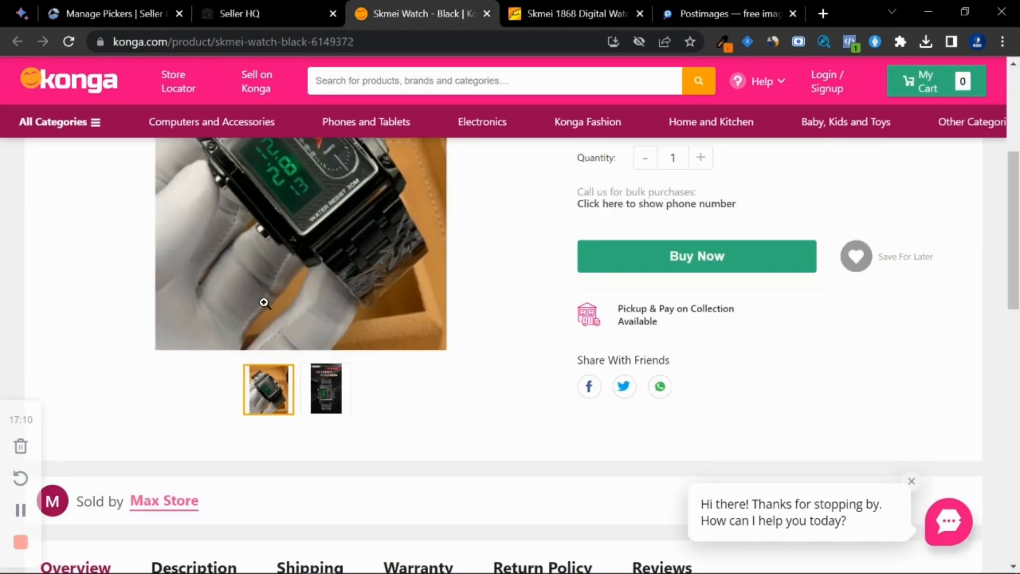
scroll(256, 328, down, 6)
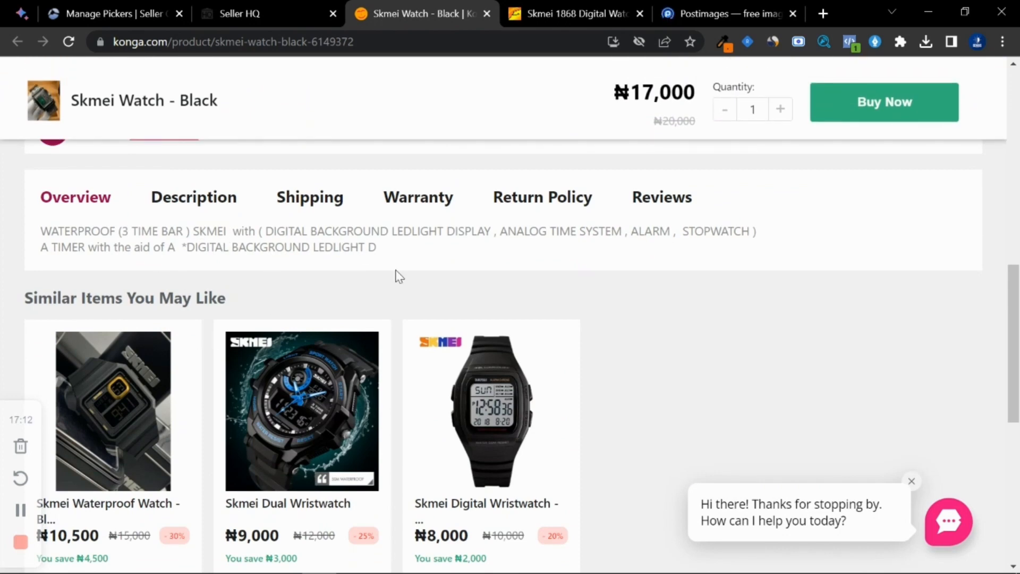
Step: Upload SKMEI watch pictures, including the function overview image, from Downloads to Postimages
click(713, 6)
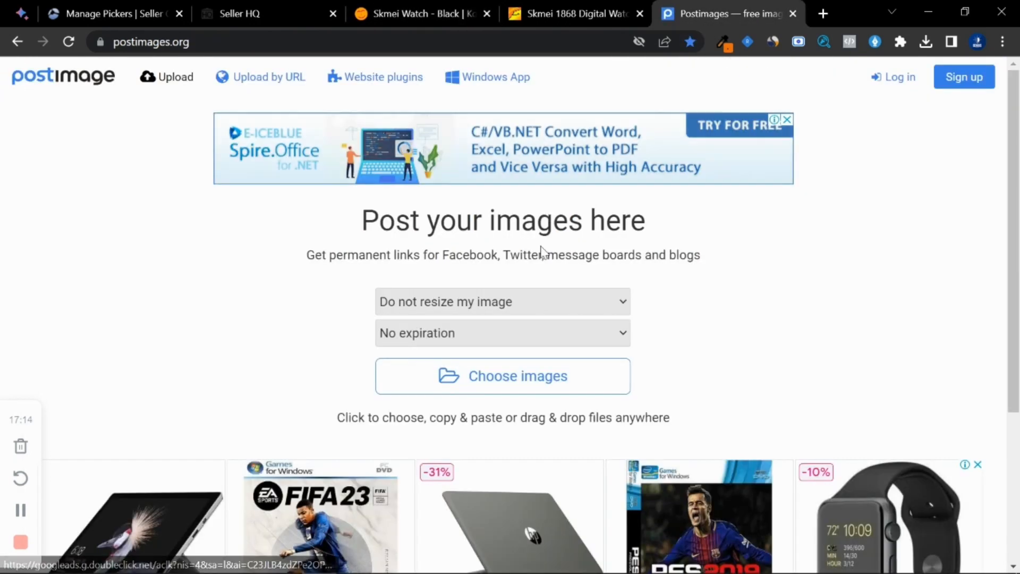
click(514, 380)
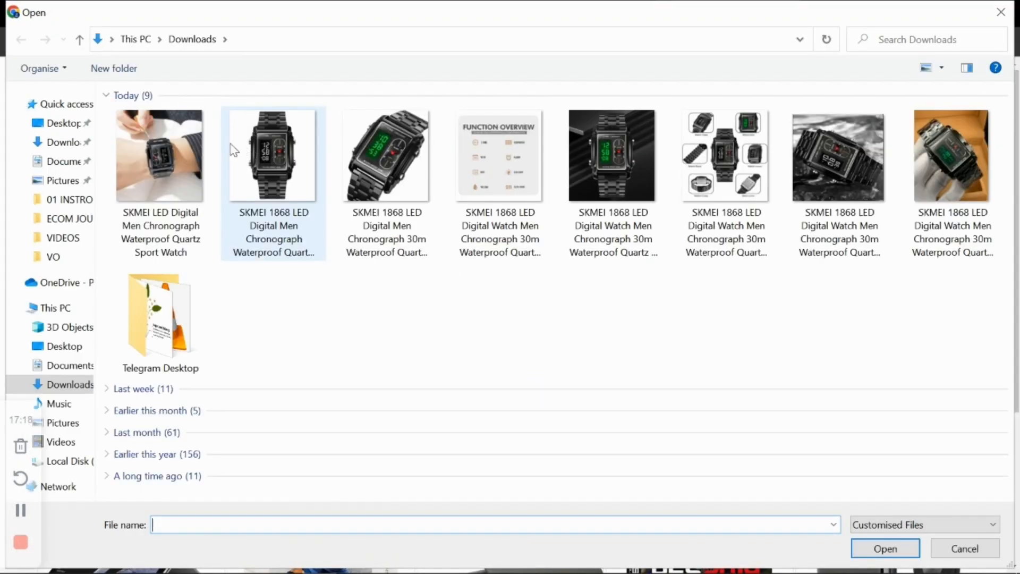
click(516, 154)
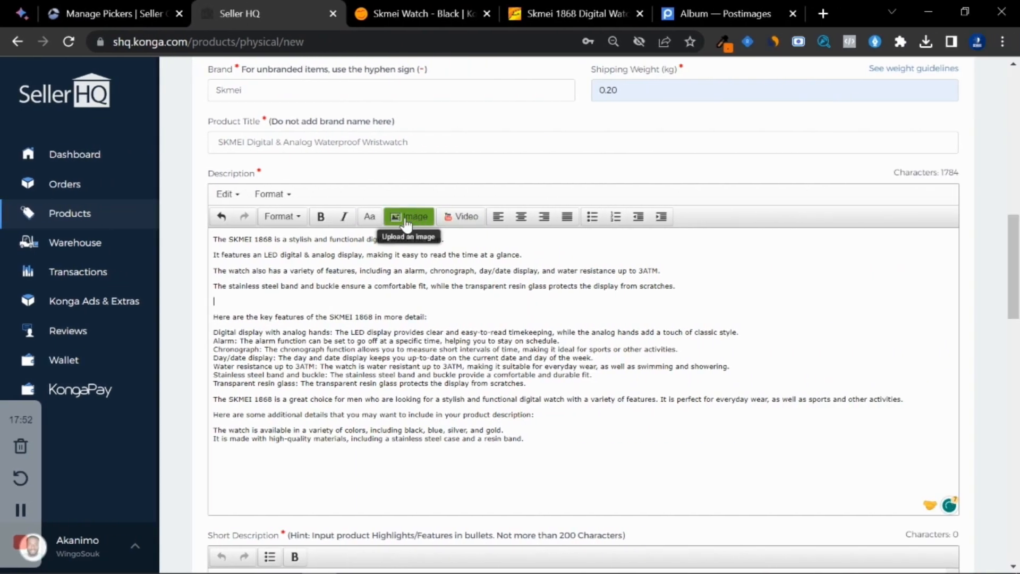
Step: Insert the watch parts collage from Downloads into the Description, on the blank line above the key features heading
click(407, 220)
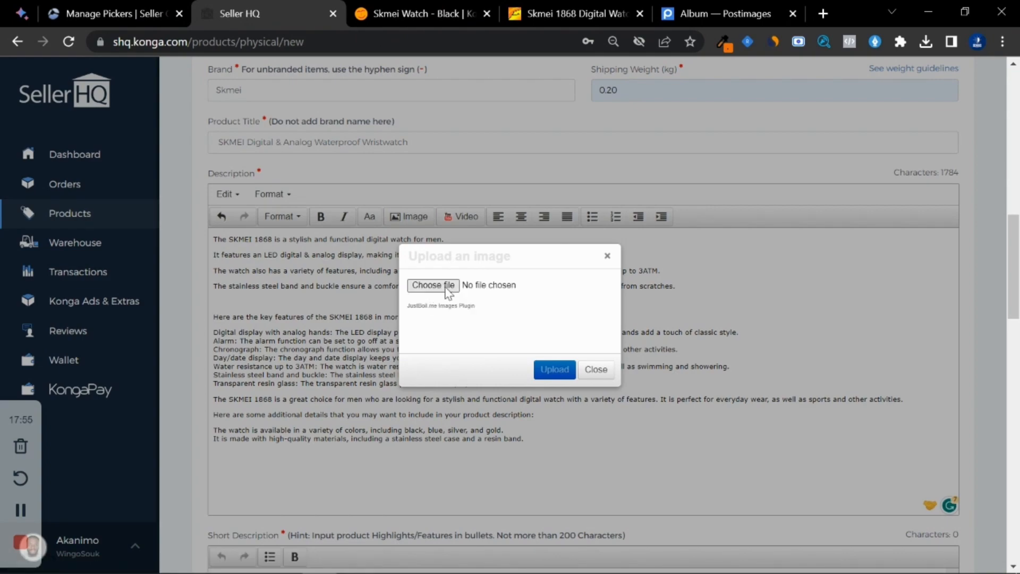
click(443, 290)
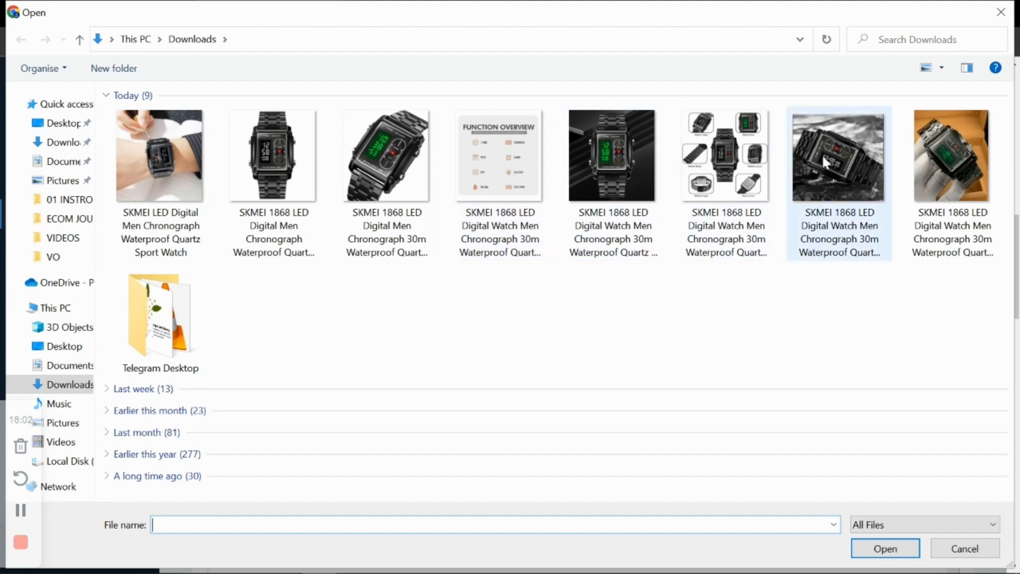
double_click(738, 157)
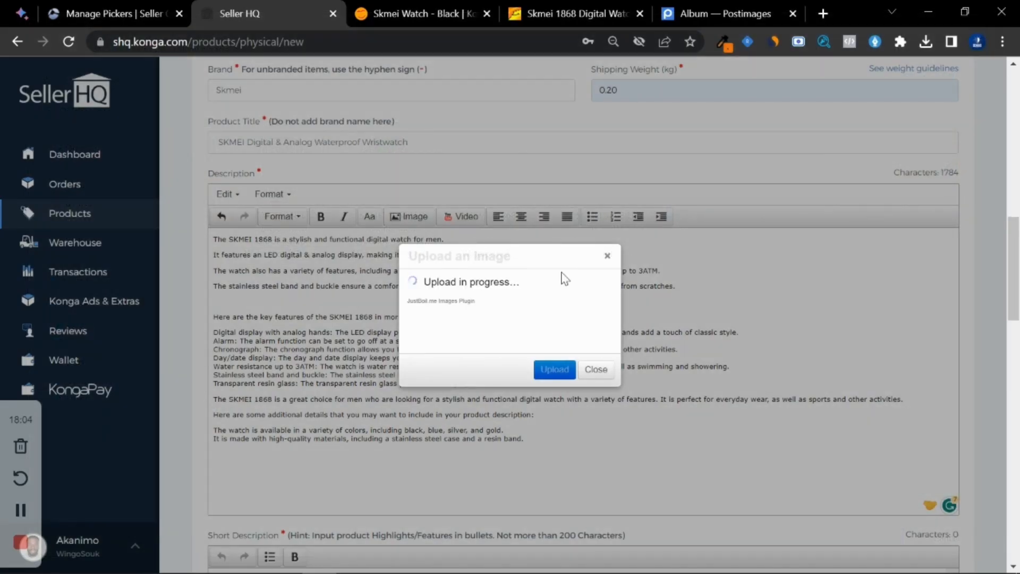
scroll(491, 312, down, 3)
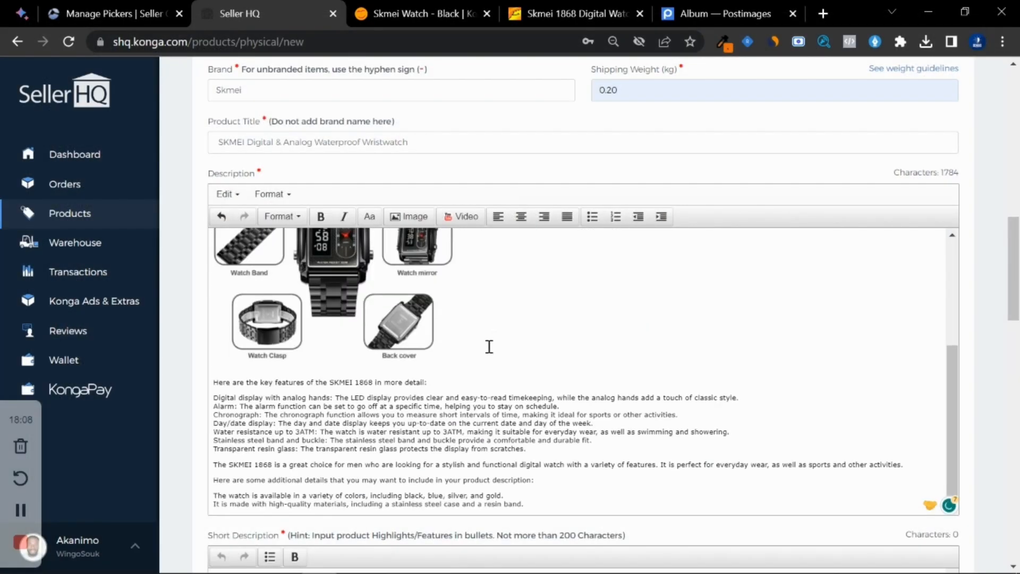
Step: Insert the function overview image from Downloads into the Description, on a new line below the transparent resin glass feature
scroll(372, 361, down, 3)
click(614, 285)
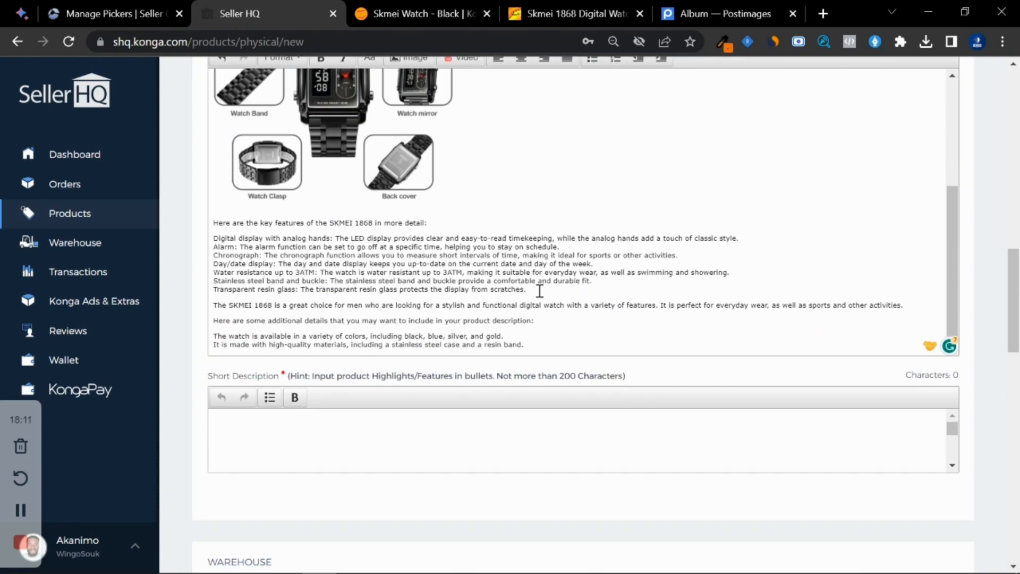
key(Return)
scroll(492, 276, up, 3)
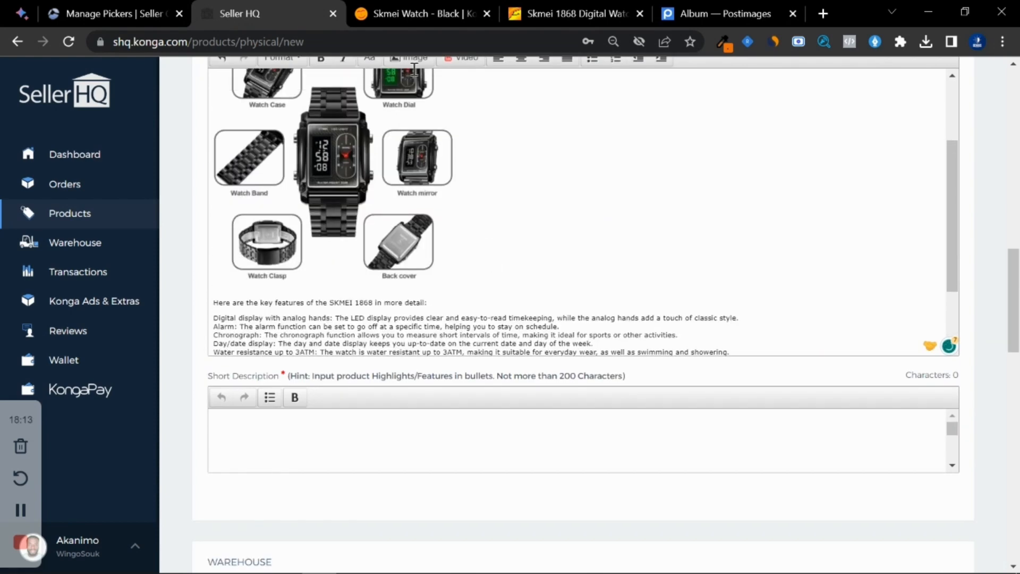
click(413, 60)
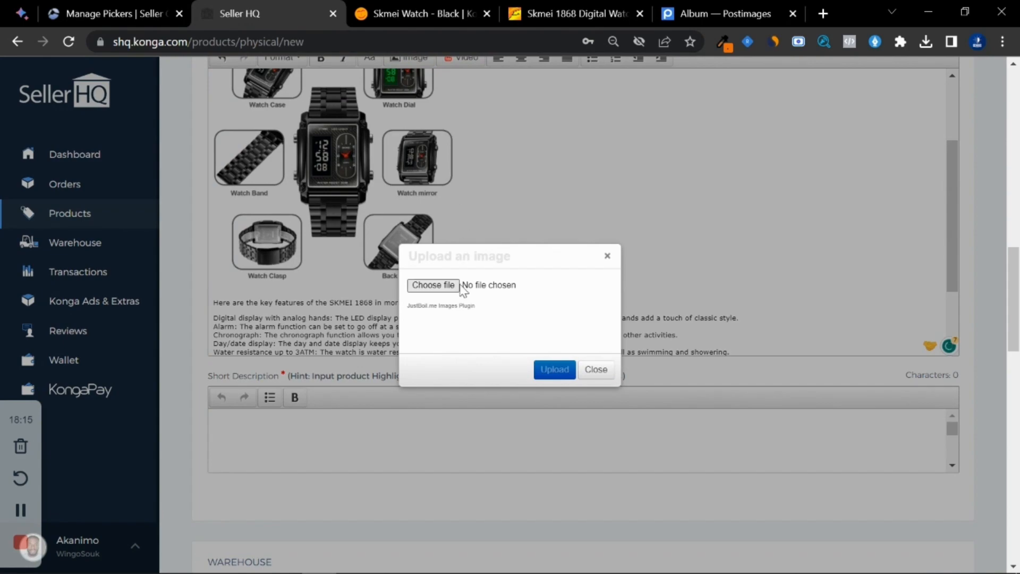
click(460, 286)
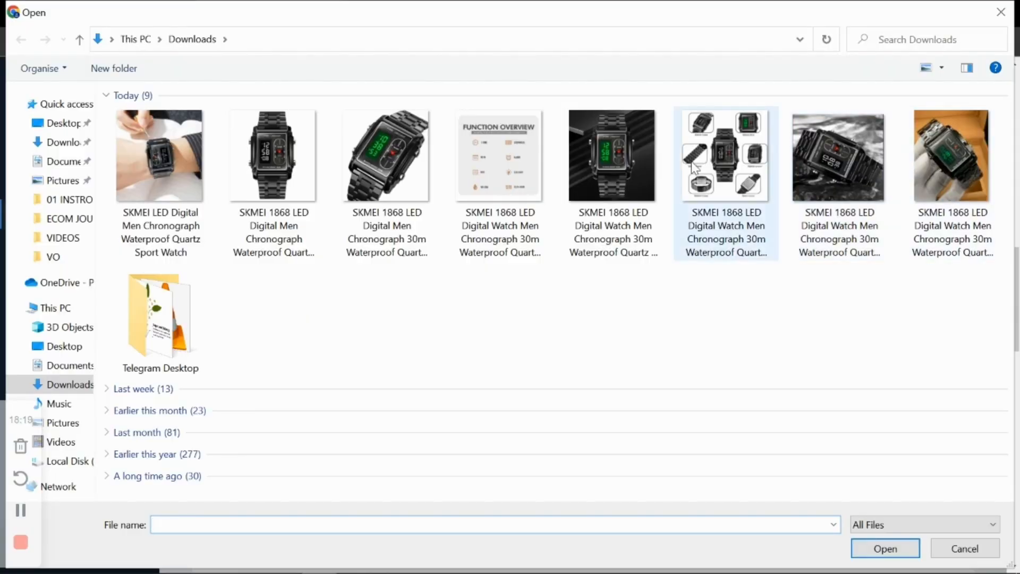
double_click(505, 155)
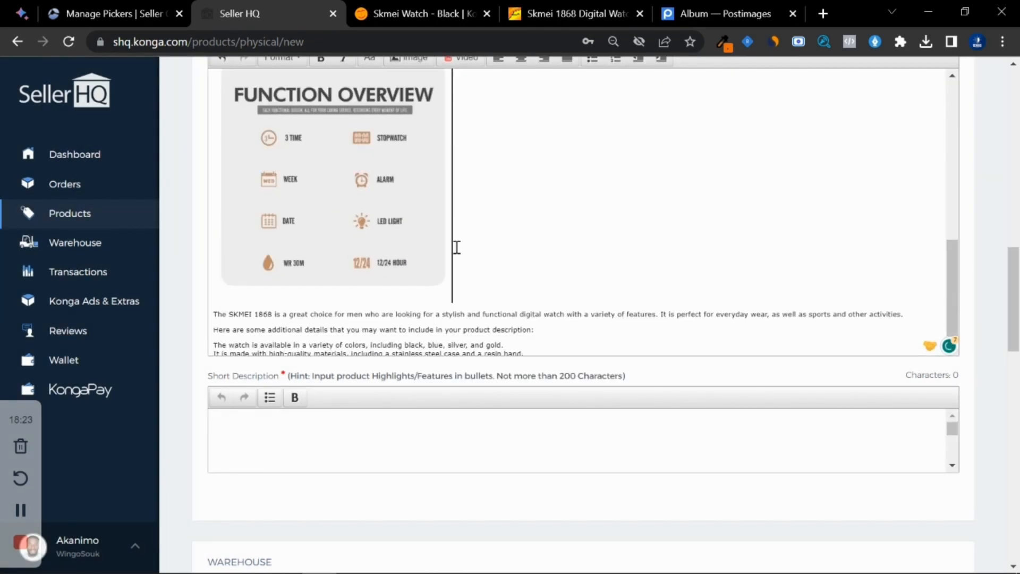
Step: Add a line at the end of the Description and insert the photo of the watch held in a gloved hand from Downloads
click(531, 343)
key(Return)
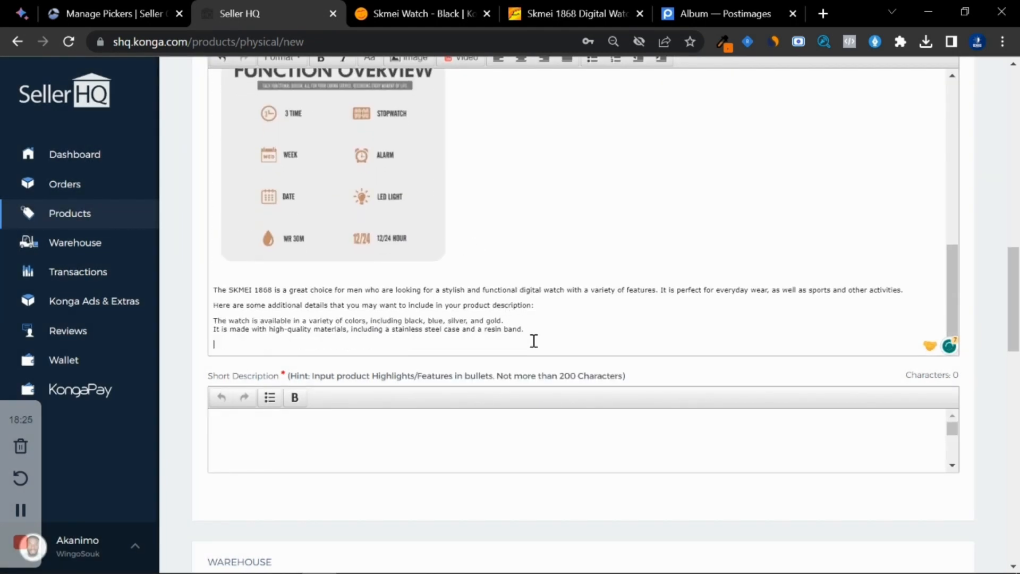
scroll(176, 287, up, 3)
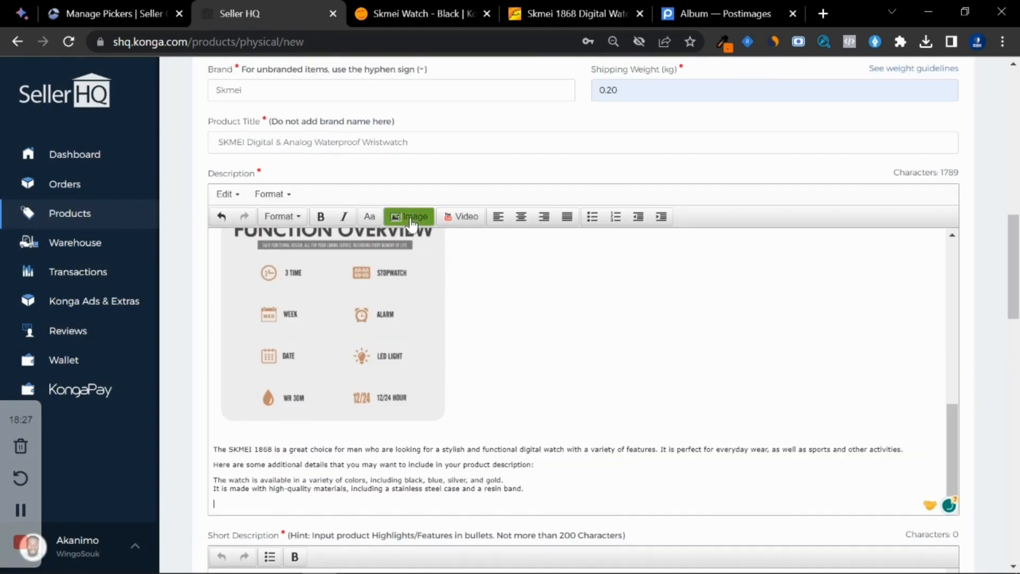
click(411, 217)
click(448, 285)
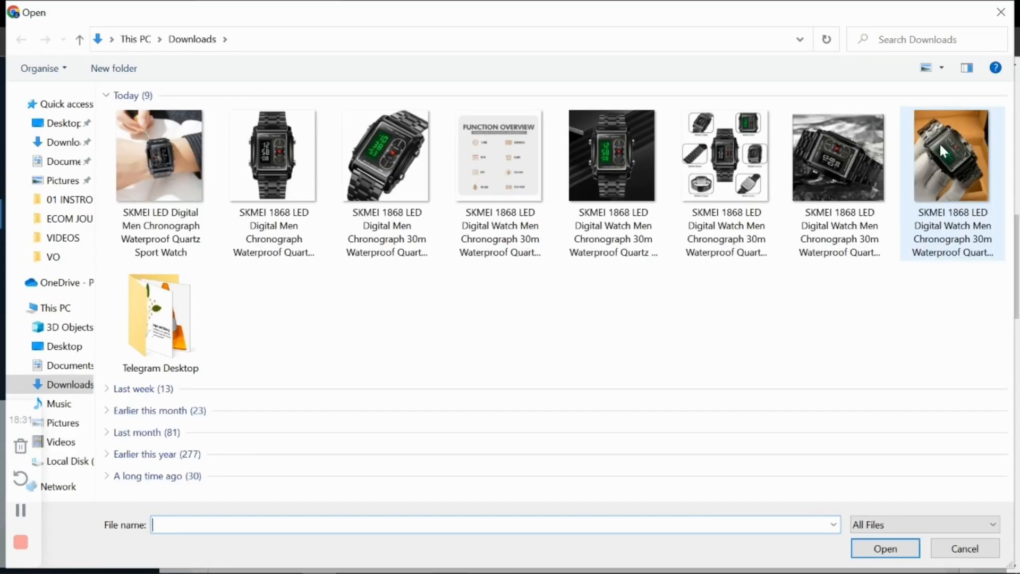
double_click(941, 147)
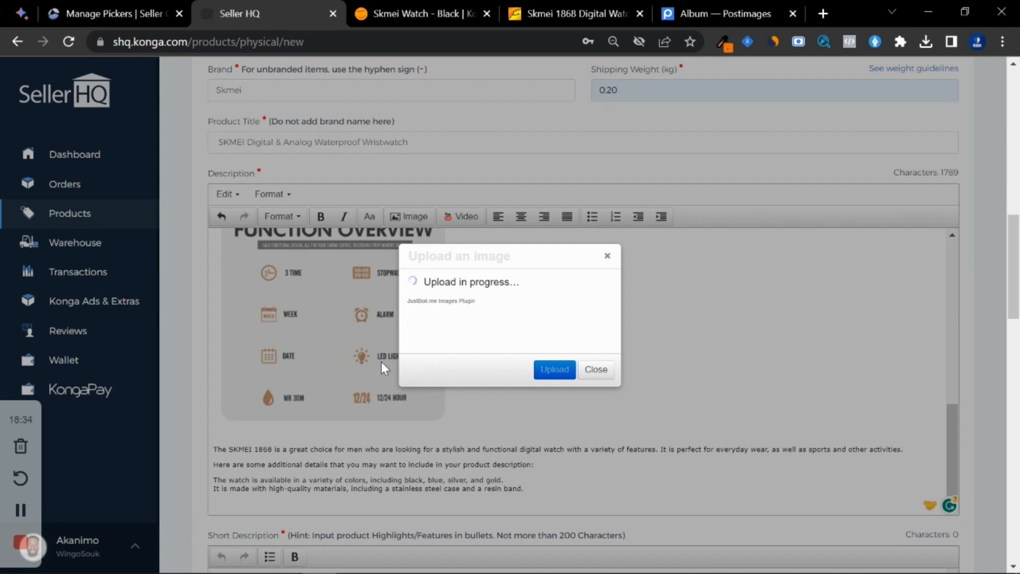
Step: Format the seven key feature lines in the Description, from digital display to transparent resin glass, as a bulleted list
scroll(348, 348, up, 5)
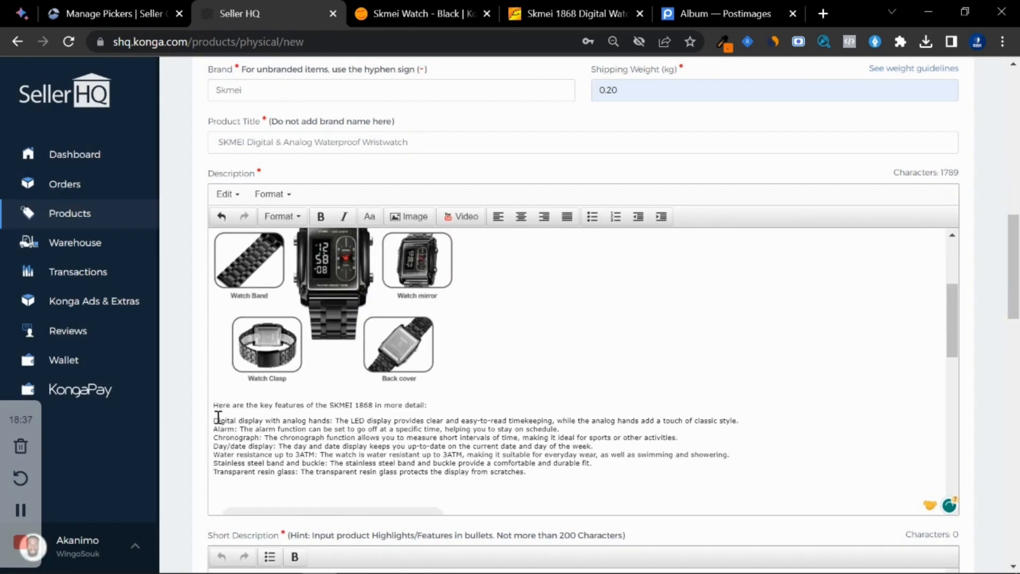
drag(214, 420, 526, 472)
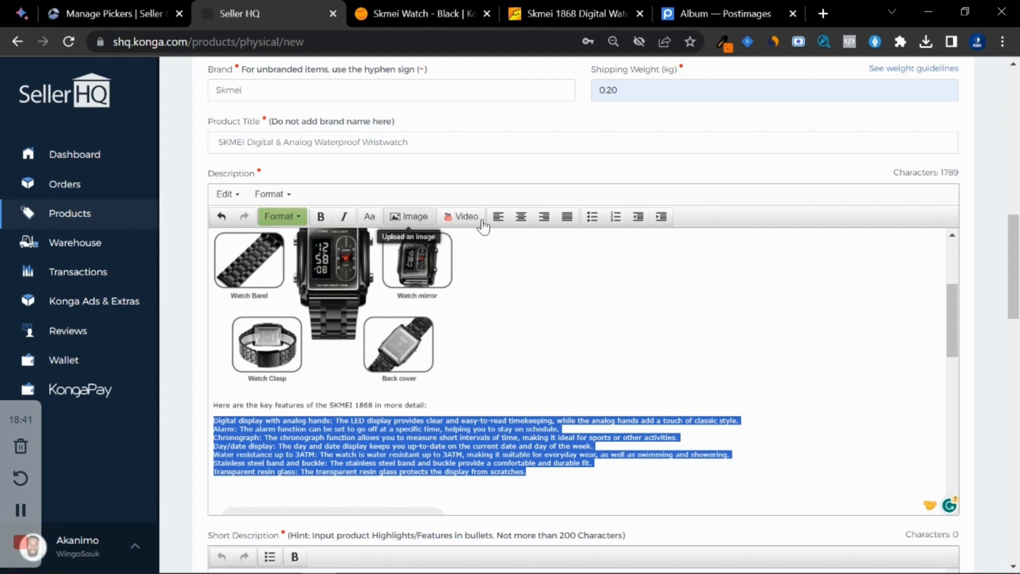
click(593, 217)
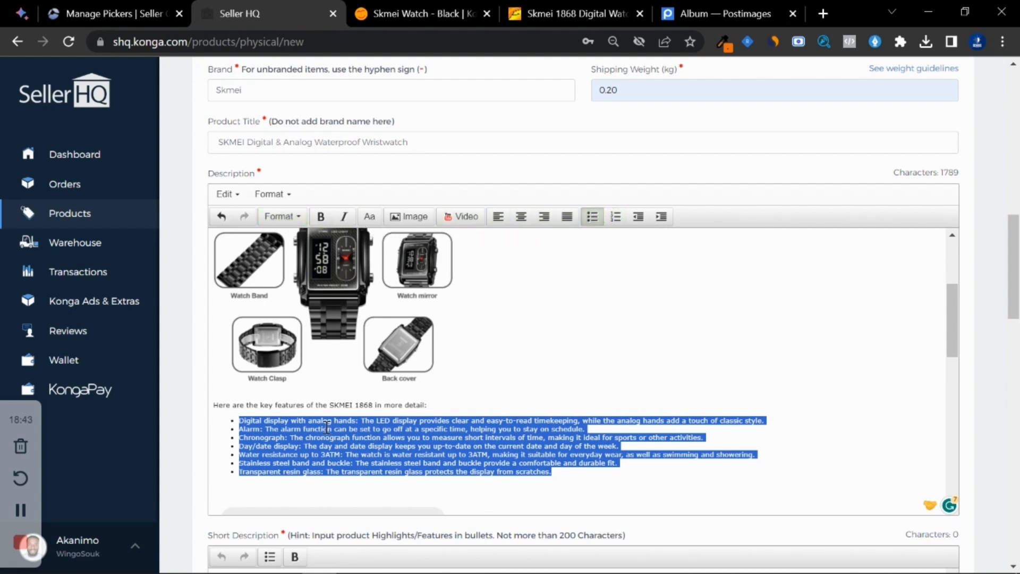
Step: Review the illustrated Description and compare it with the title, images and overview of Konga's existing Skmei Watch - Black listing
scroll(433, 266, up, 3)
scroll(435, 268, down, 5)
scroll(437, 271, down, 8)
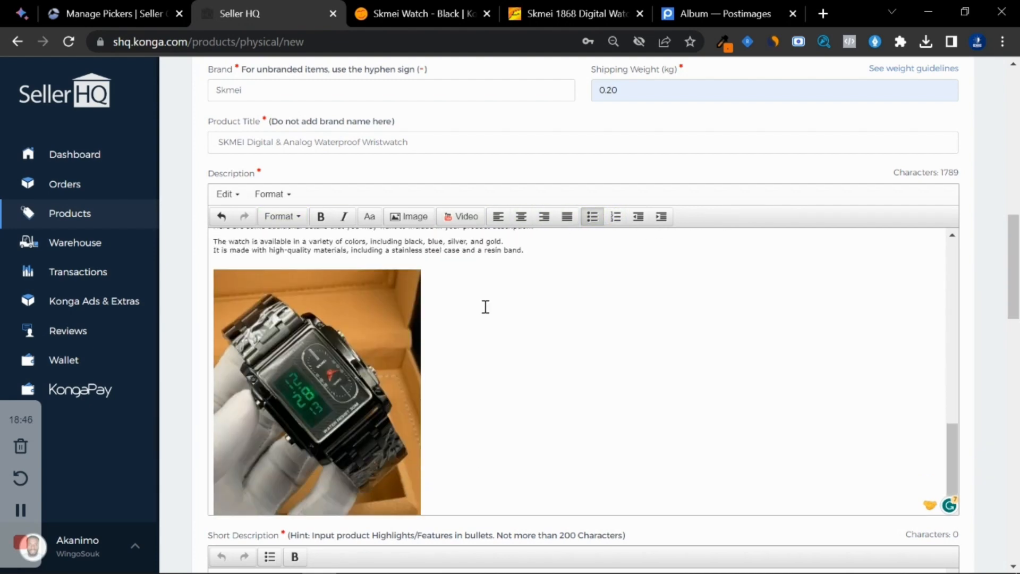
click(425, 14)
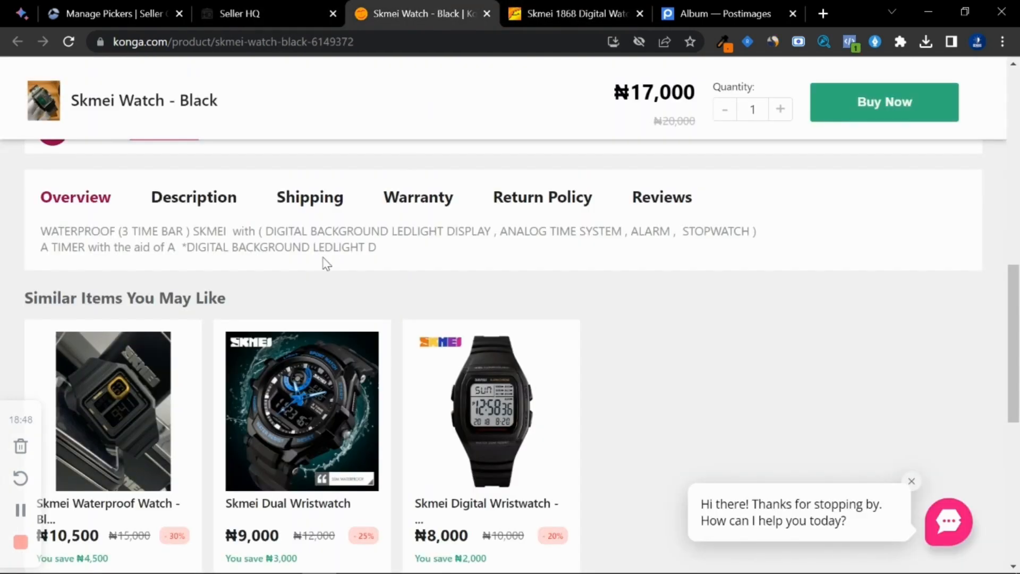
scroll(321, 262, up, 7)
scroll(426, 225, up, 4)
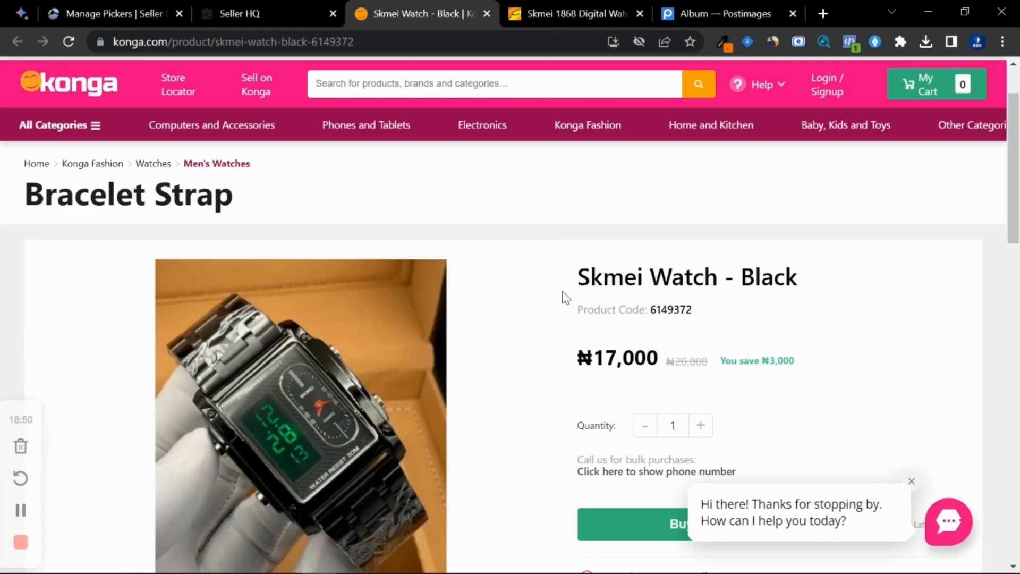
scroll(565, 292, down, 2)
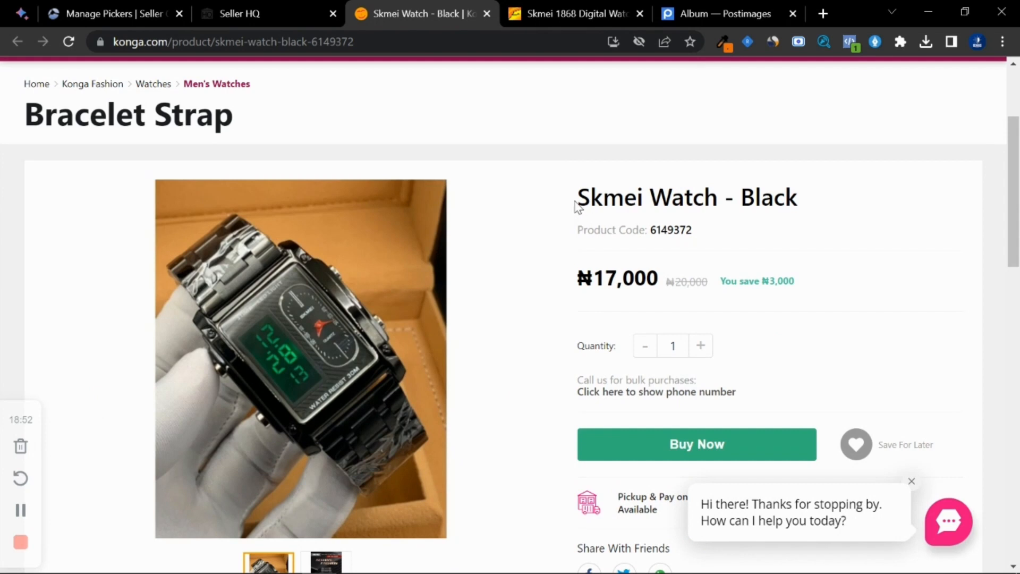
drag(582, 197, 798, 197)
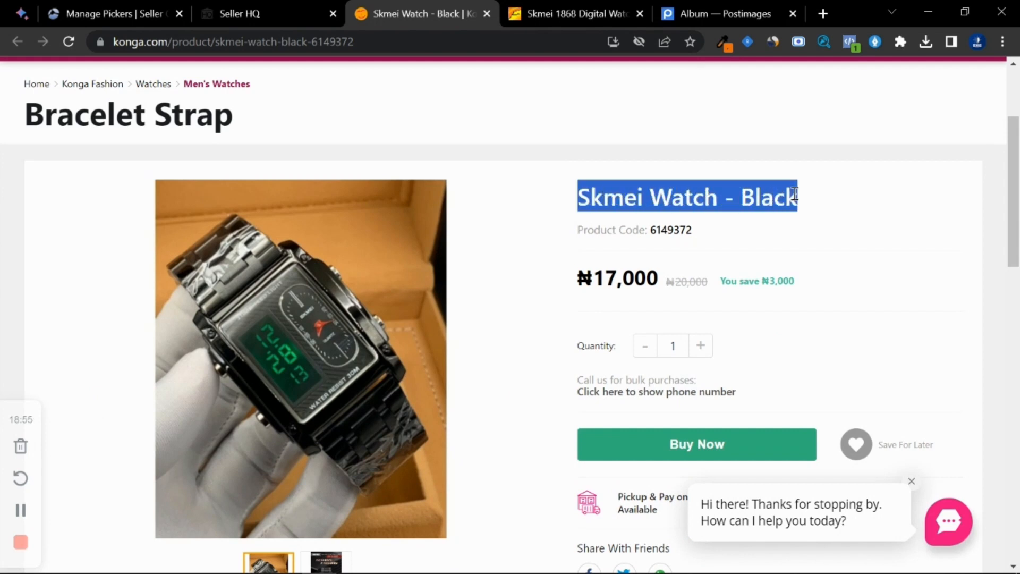
click(694, 194)
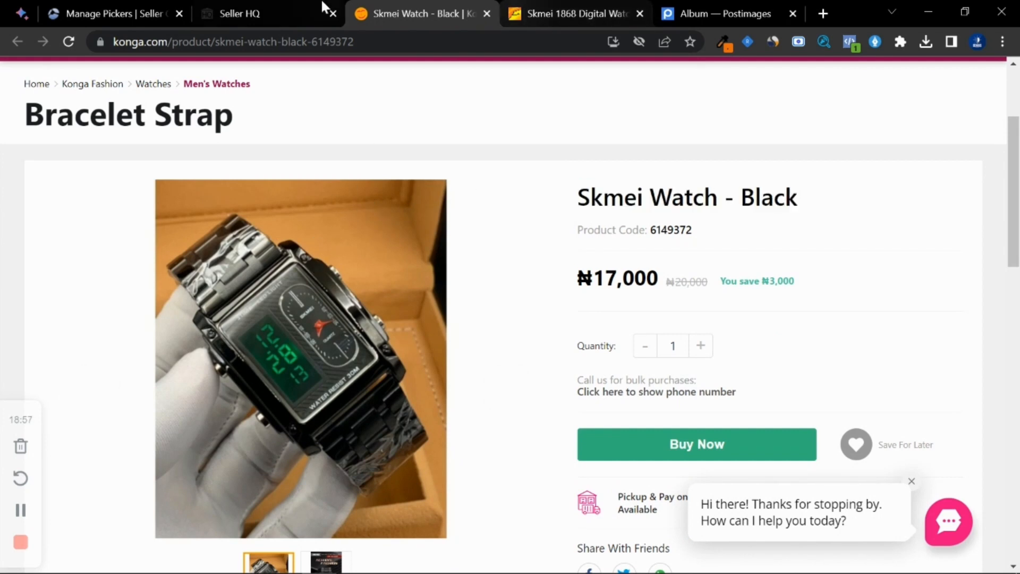
click(280, 3)
scroll(451, 296, down, 3)
scroll(460, 212, up, 6)
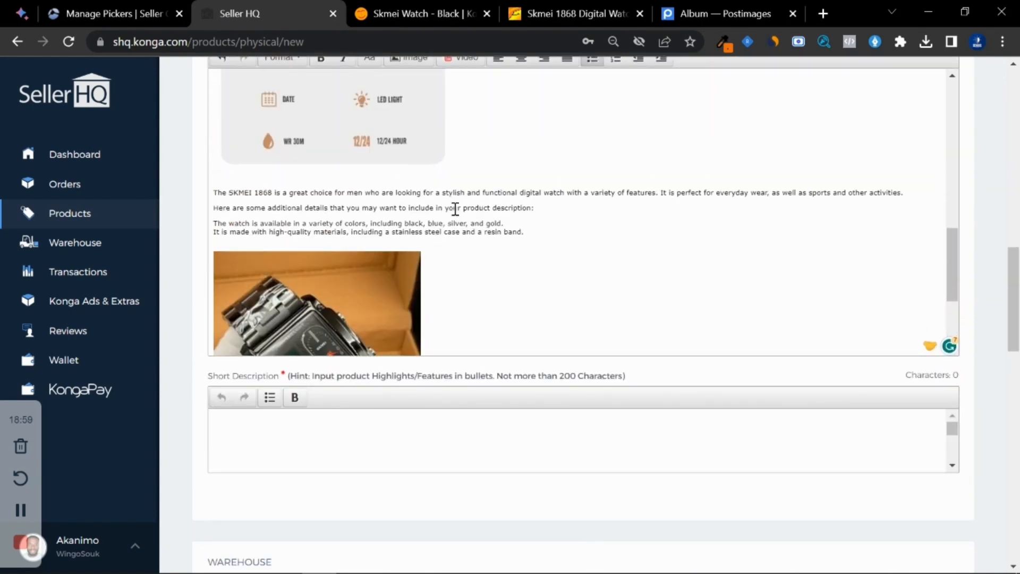
scroll(460, 211, up, 5)
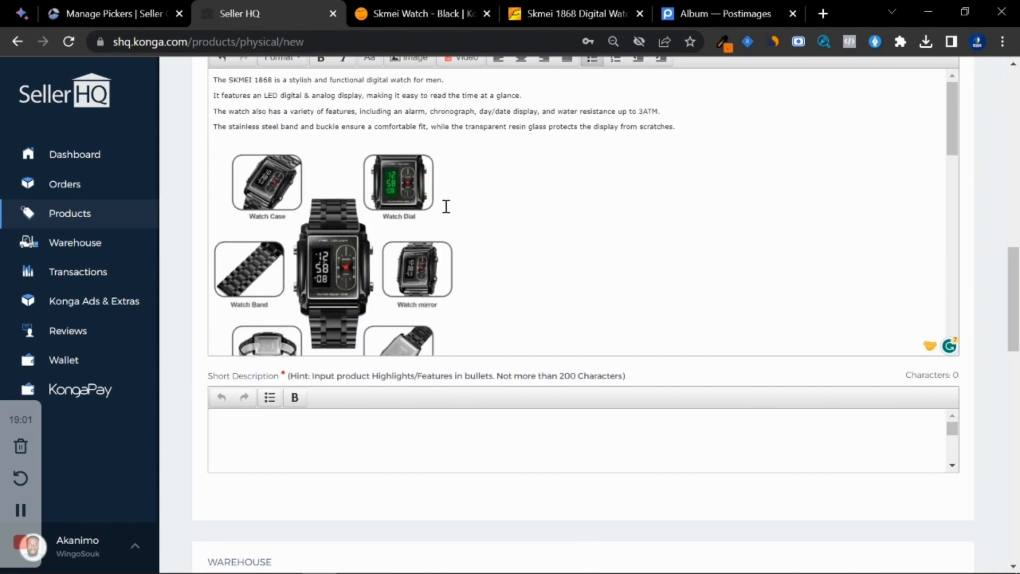
scroll(307, 174, down, 10)
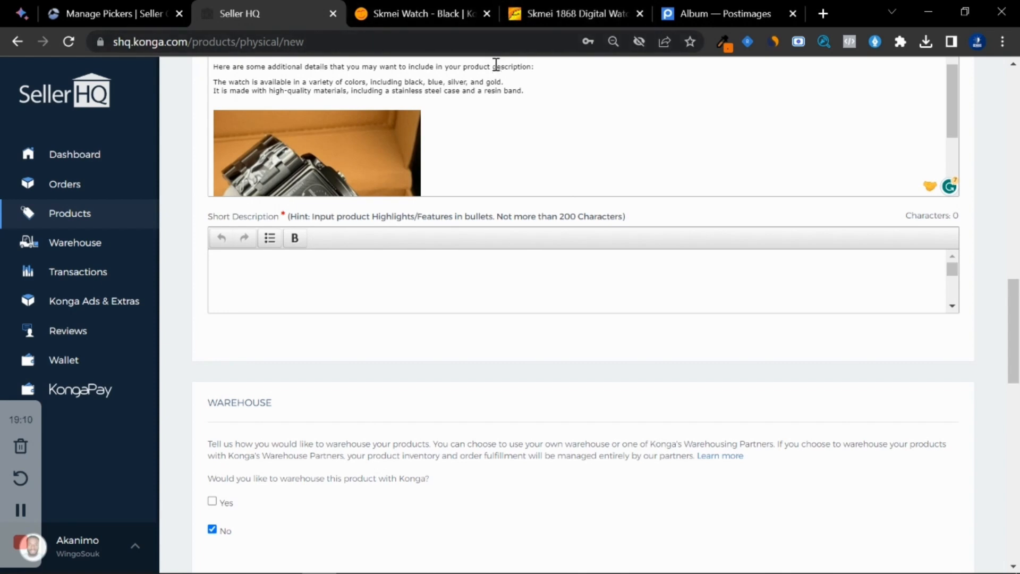
Step: Switch to Bard and send the prompt "list 5 features why people should buy this product"
click(22, 13)
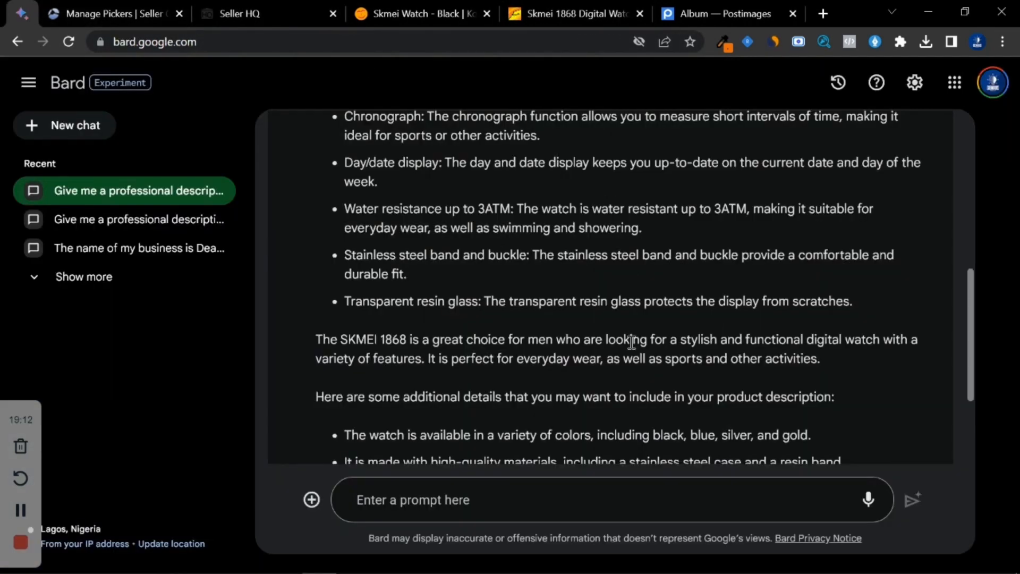
scroll(633, 344, down, 3)
drag(351, 330, 594, 331)
click(510, 492)
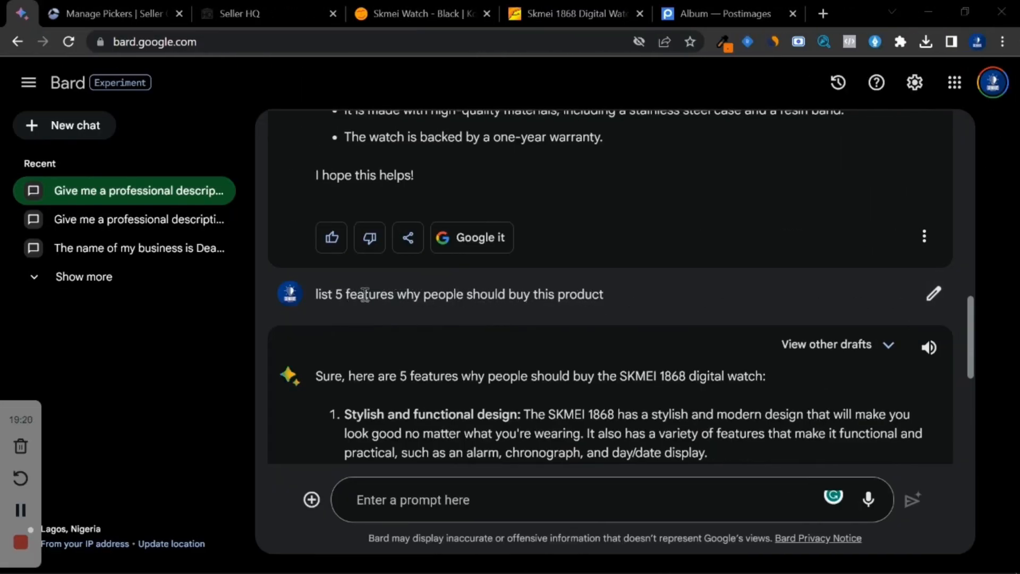
drag(398, 294, 467, 295)
click(387, 296)
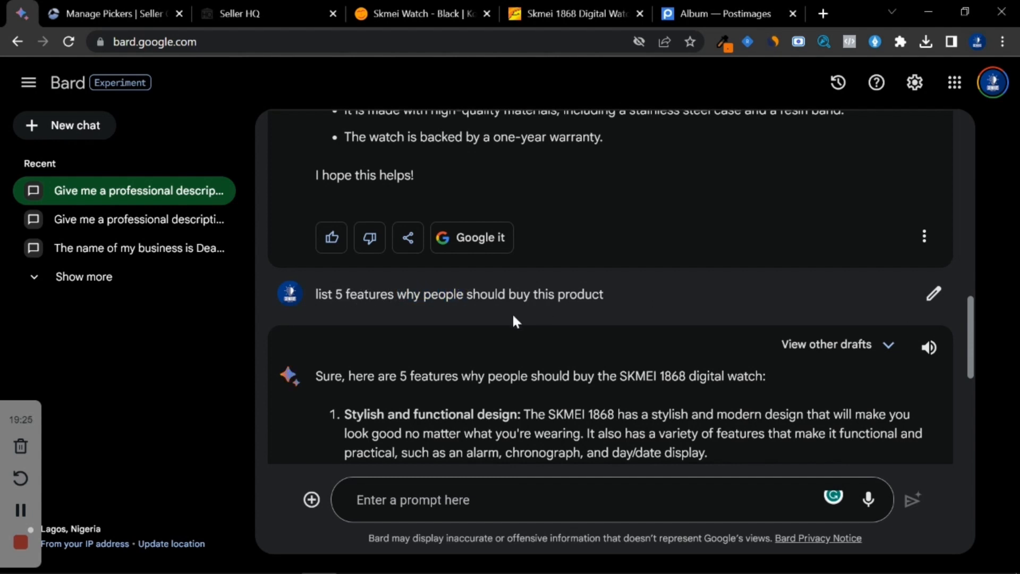
Step: Read Bard's list of buying reasons and copy the first three, from stylish and functional design through durable construction
scroll(515, 321, down, 3)
drag(346, 259, 542, 280)
scroll(479, 321, down, 3)
click(473, 271)
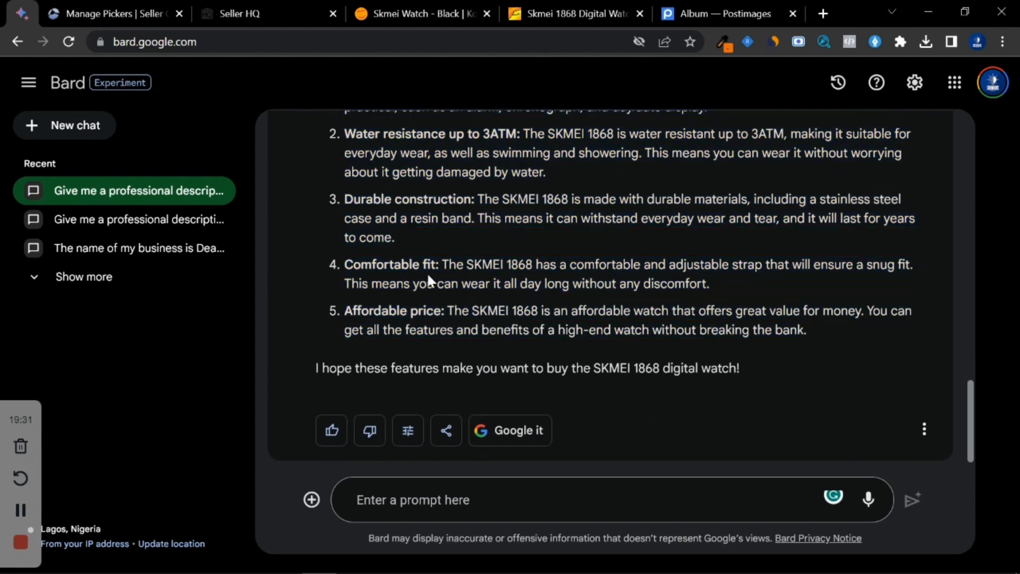
scroll(428, 280, up, 2)
drag(349, 146, 486, 319)
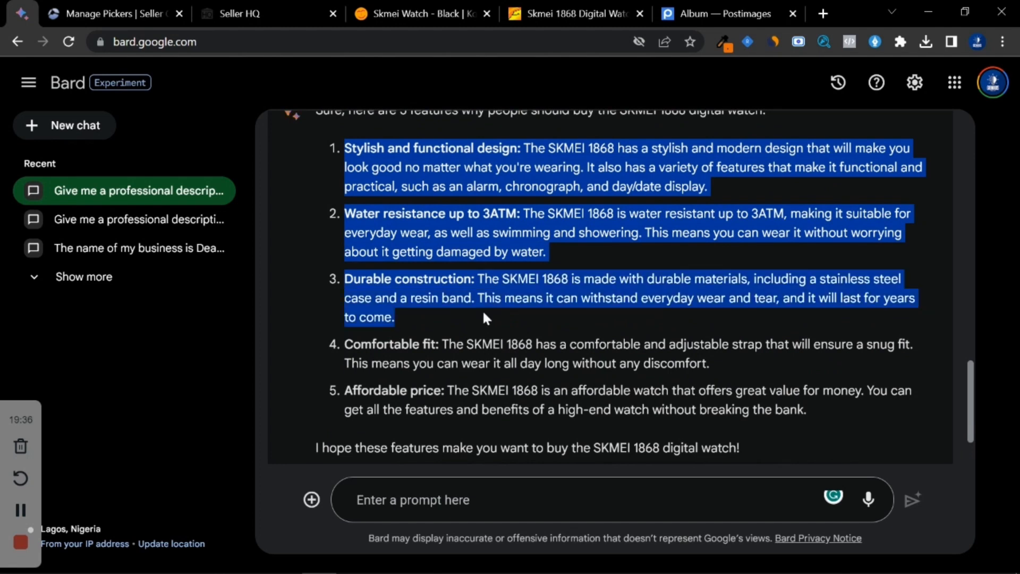
right_click(474, 217)
click(510, 228)
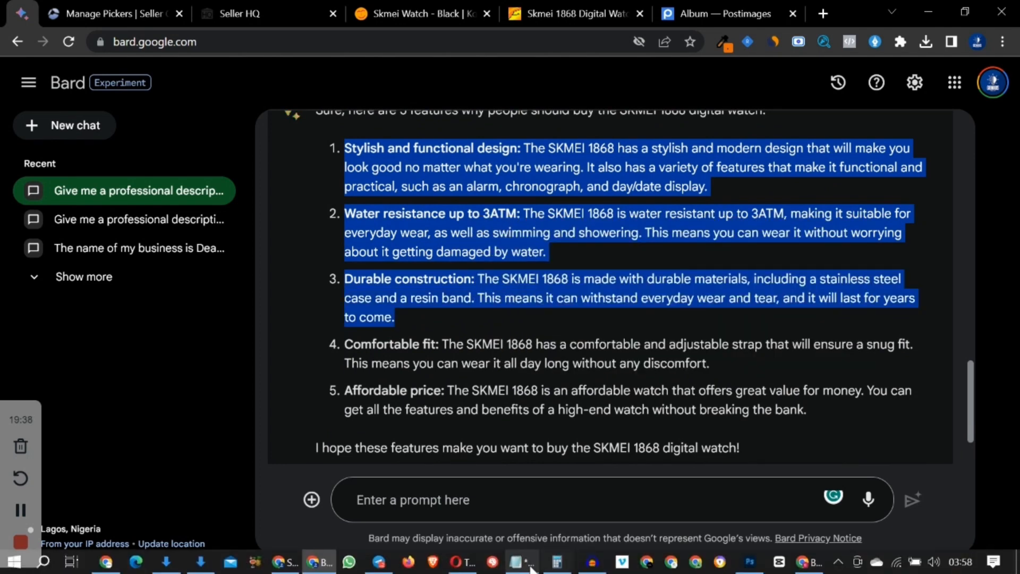
Step: Paste the features below the description in Notepad and condense them to four lines: stylish design, variety of features, 3ATM water resistance, durable materials
click(531, 568)
scroll(765, 380, down, 5)
click(703, 338)
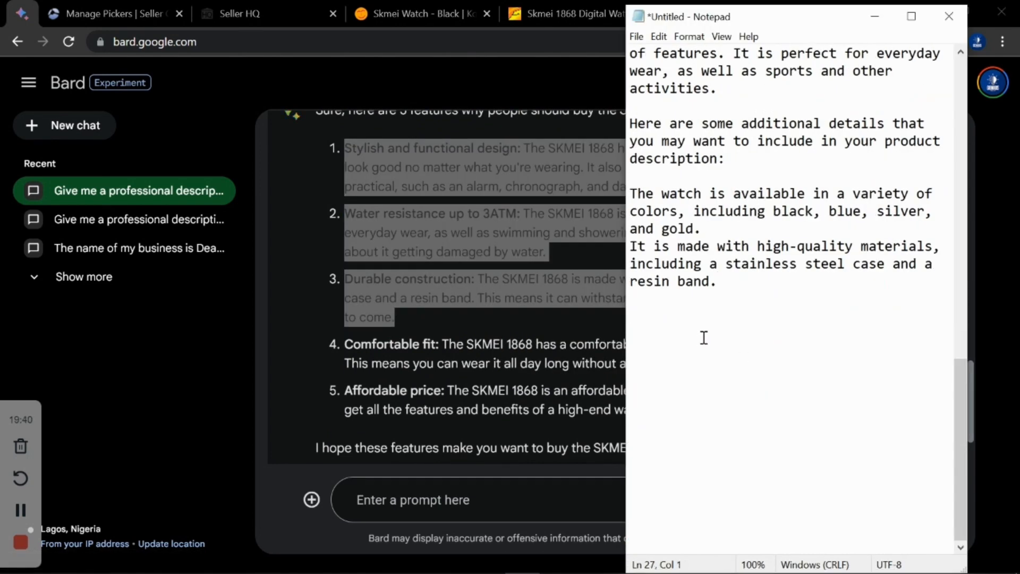
key(ctrl+v)
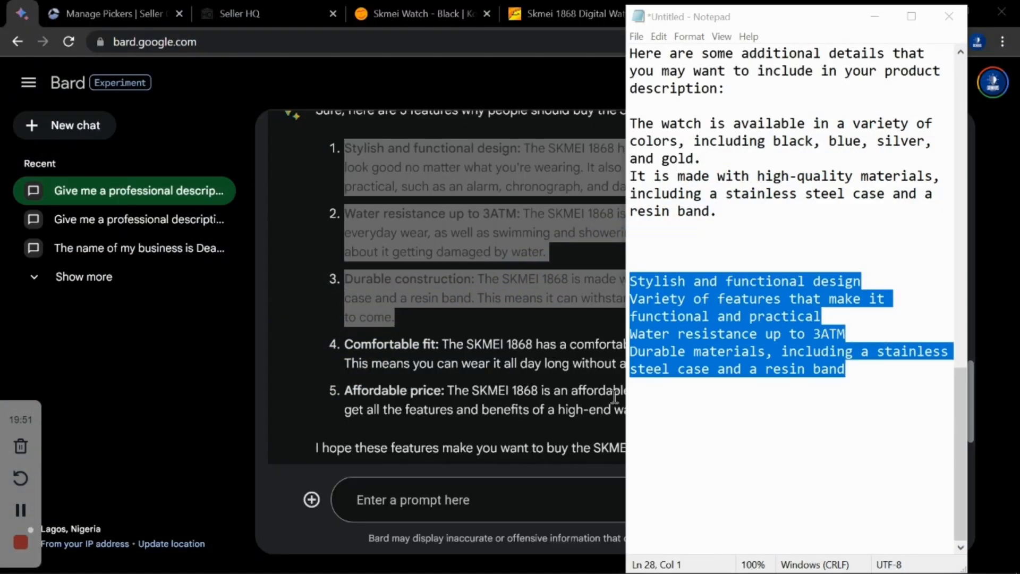
click(751, 299)
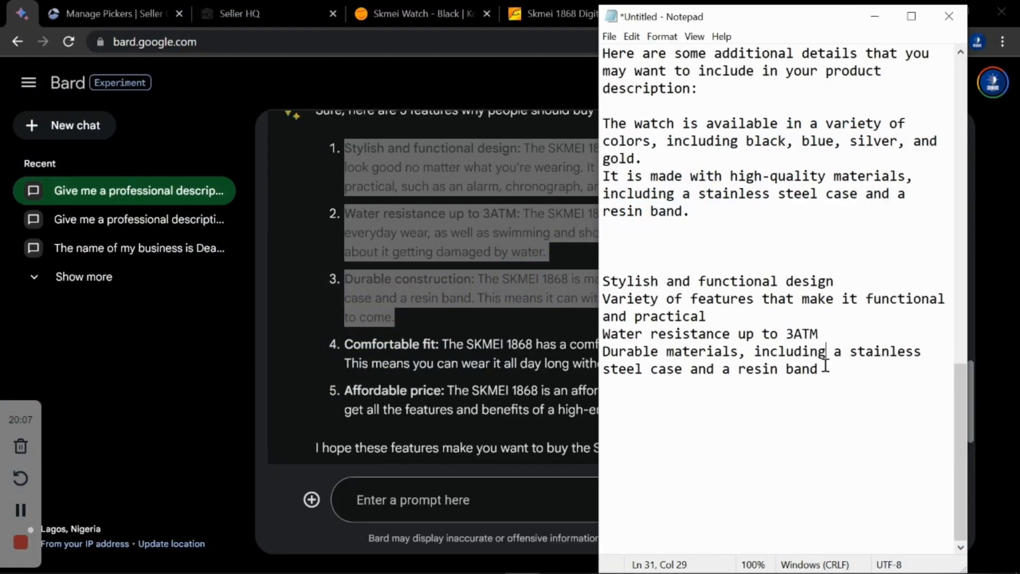
Step: Copy the four condensed highlights from Notepad into Seller HQ's Short Description and format them as a bulleted list
drag(820, 369, 600, 286)
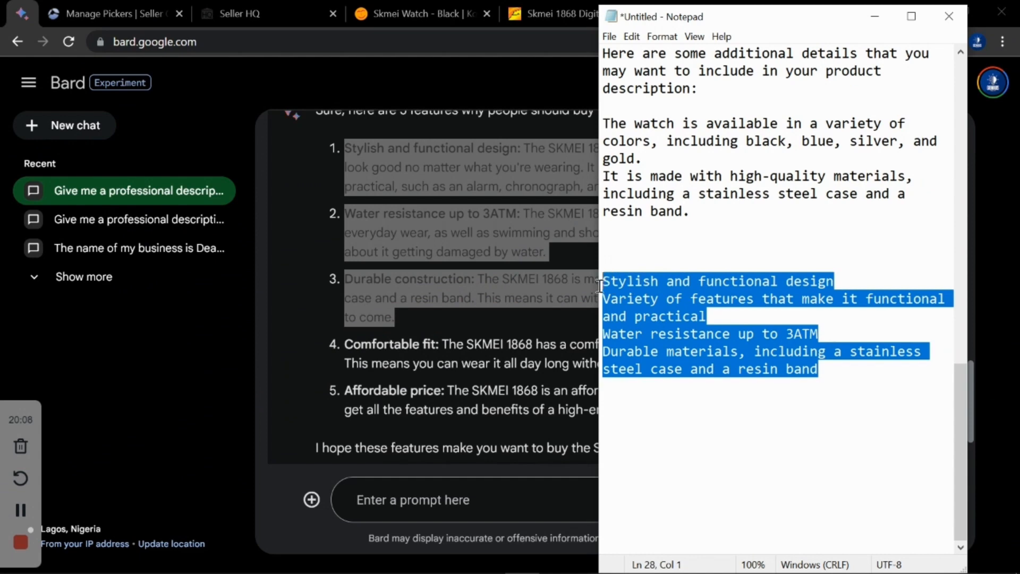
right_click(617, 280)
click(664, 332)
click(540, 262)
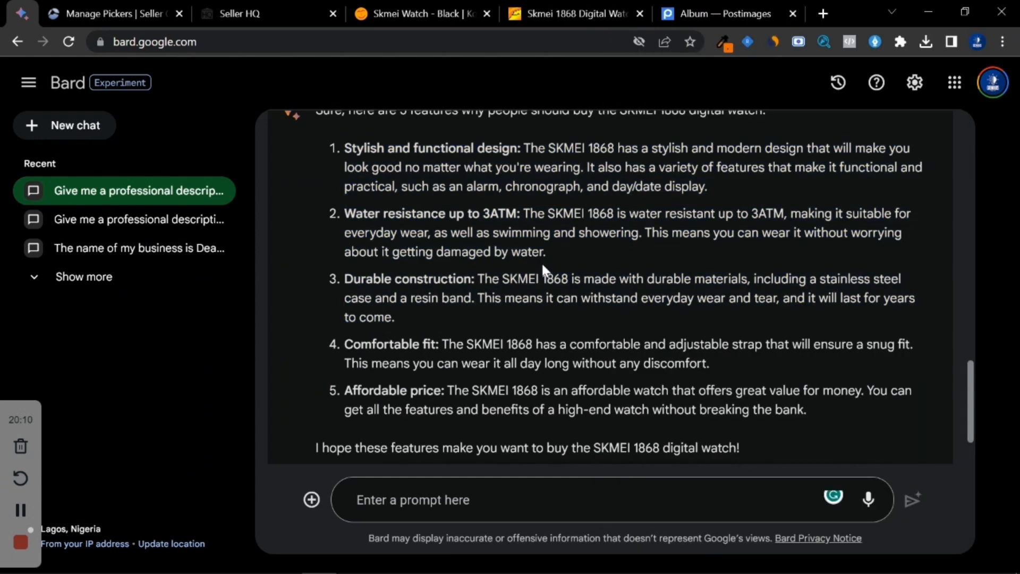
click(295, 12)
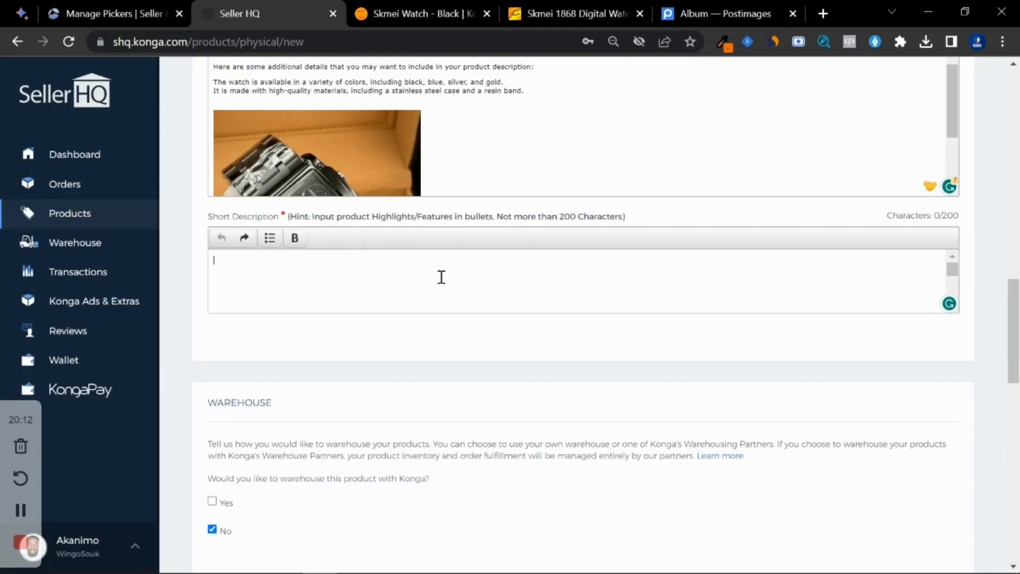
key(ctrl+v)
drag(452, 289, 193, 246)
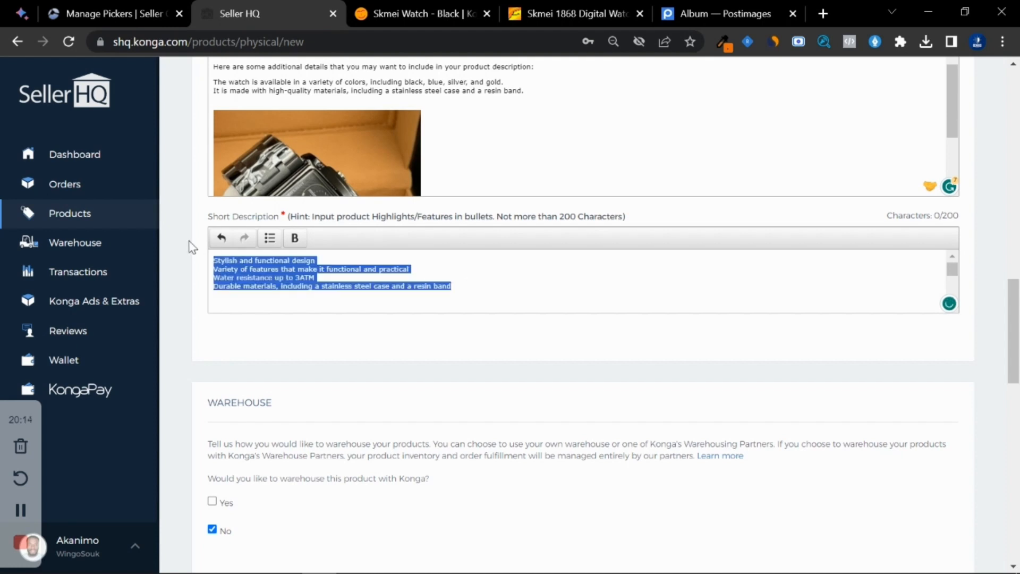
click(268, 238)
click(243, 281)
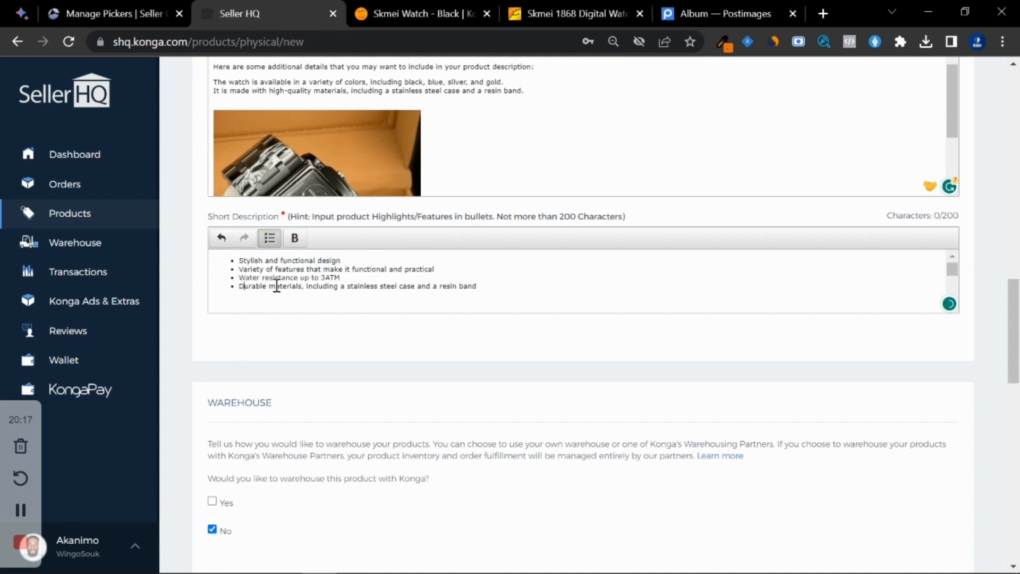
Step: Set the product's price to 17000 and its discounted price to 14500
scroll(210, 332, up, 2)
scroll(210, 340, up, 9)
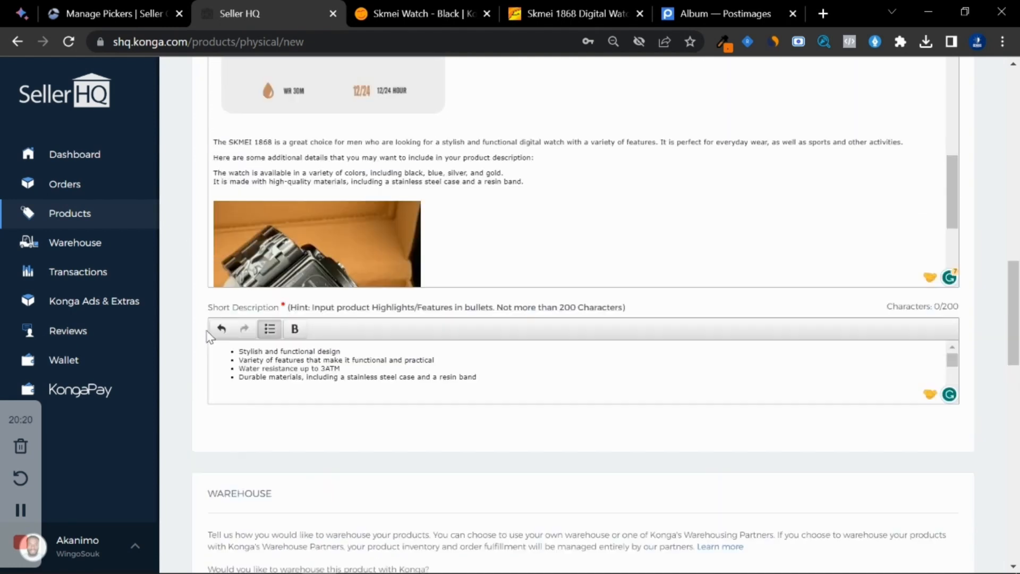
scroll(225, 237, down, 7)
scroll(225, 244, down, 6)
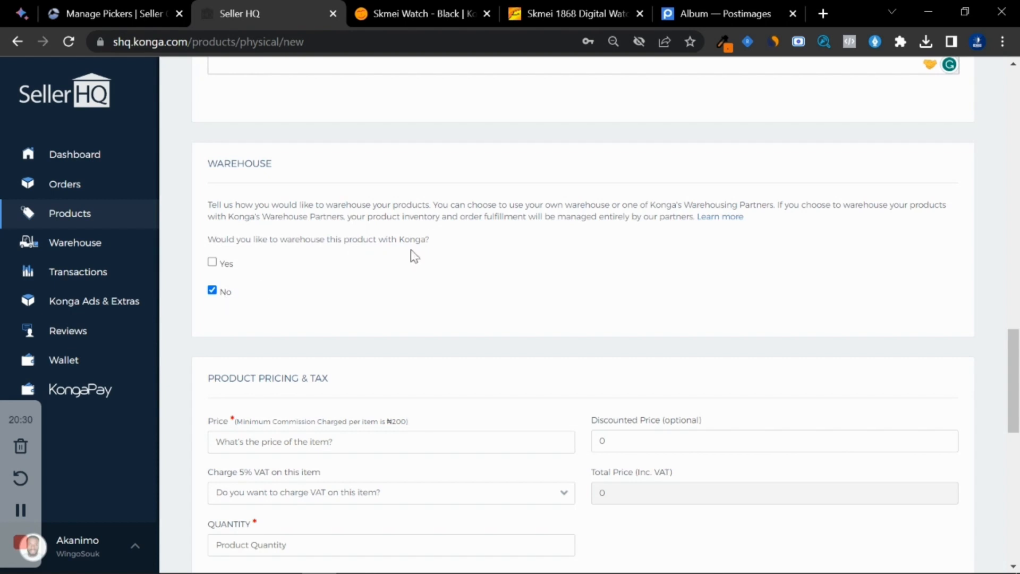
scroll(372, 281, down, 4)
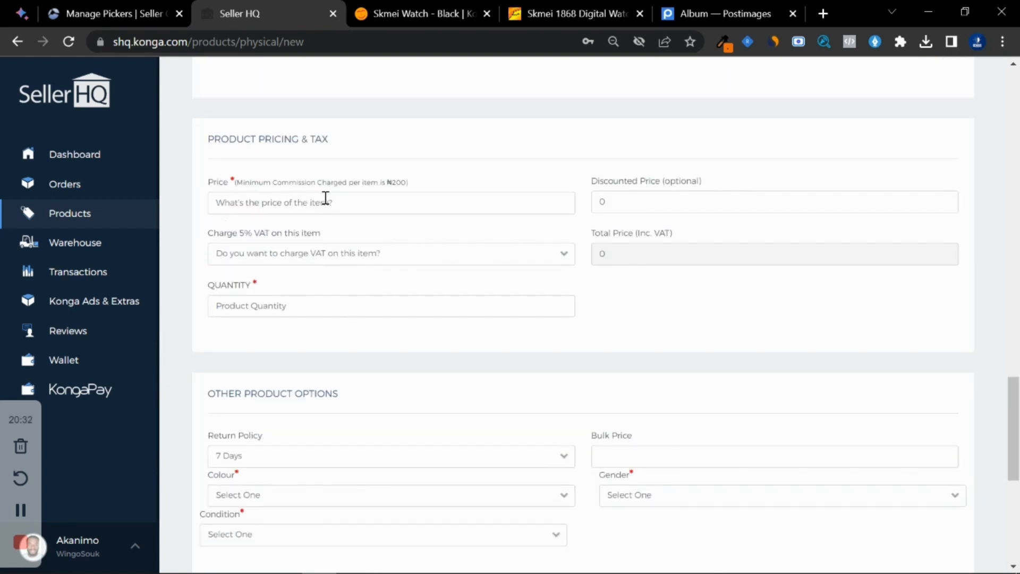
click(326, 200)
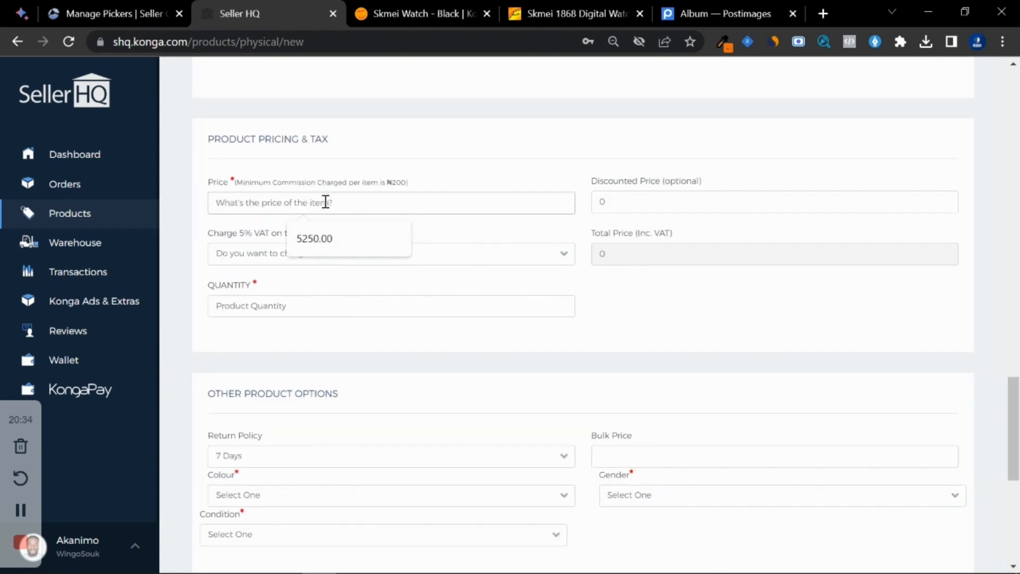
text(17000)
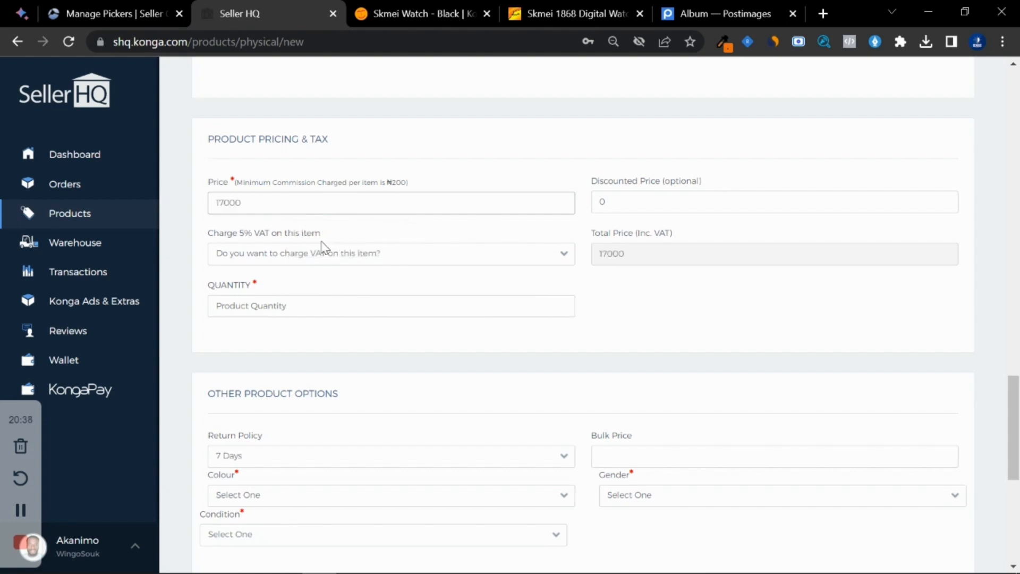
click(612, 198)
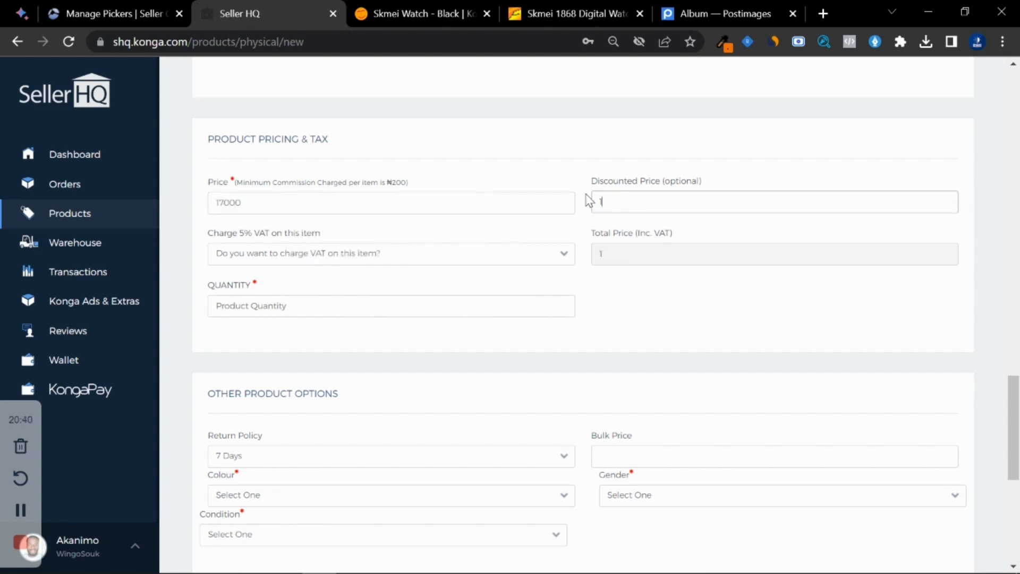
text(14500)
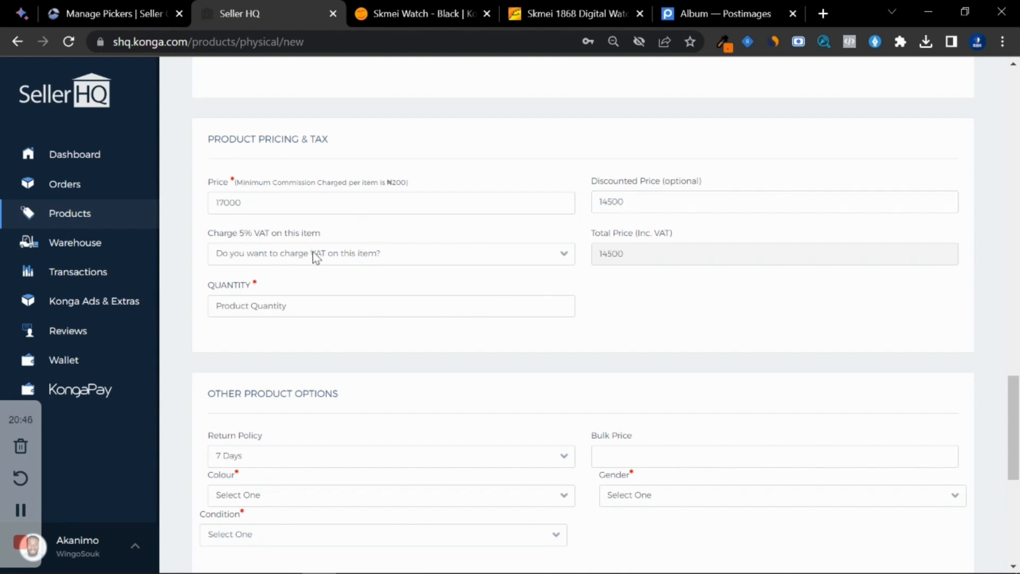
Step: Choose No for charging 5% VAT on the item and set the product quantity to 20
click(315, 255)
click(280, 291)
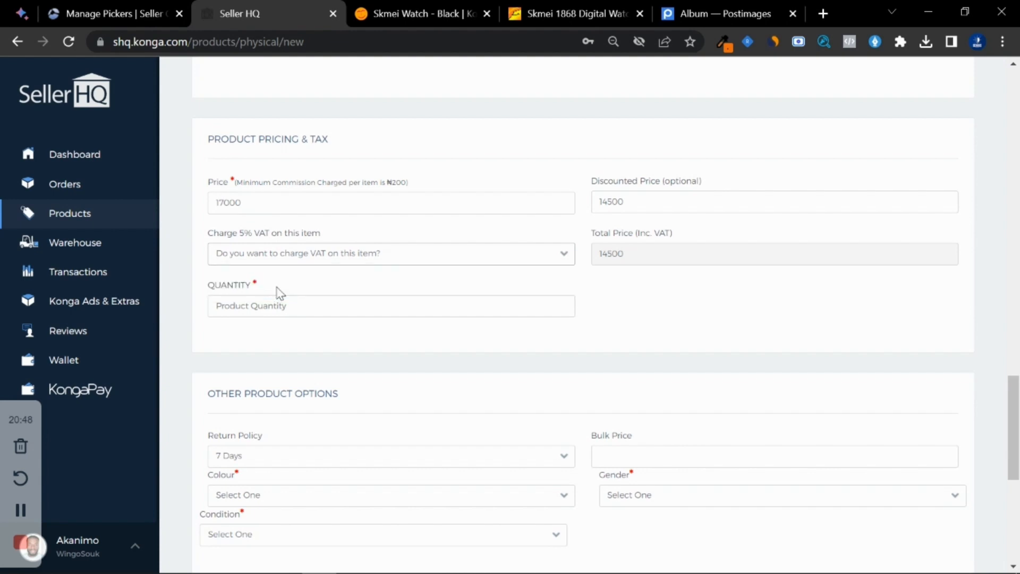
click(241, 301)
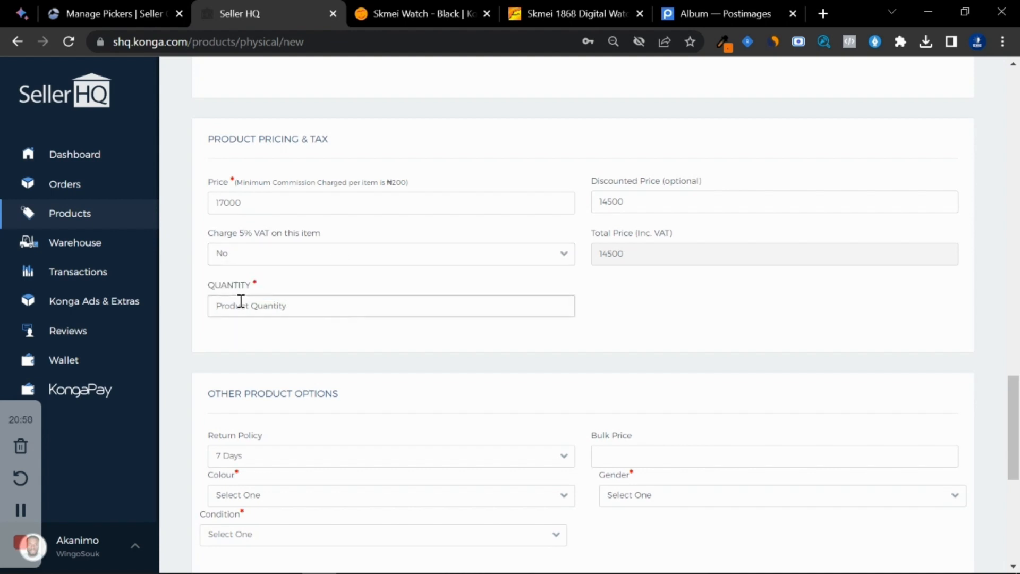
text(20)
Step: Set the watch's colour to Black in the other product options, leaving the bulk price empty
scroll(341, 346, down, 3)
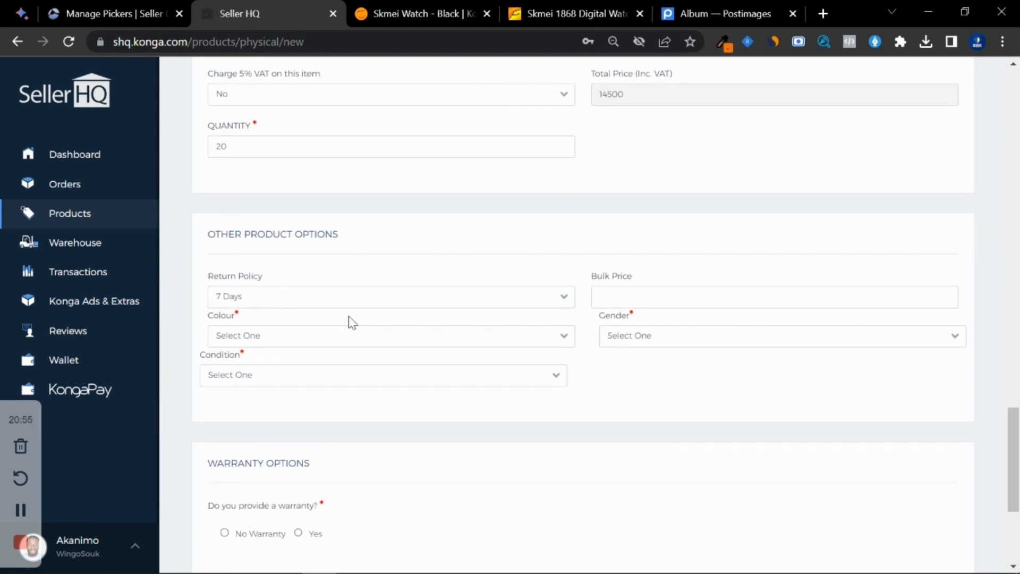
click(627, 298)
scroll(493, 308, down, 2)
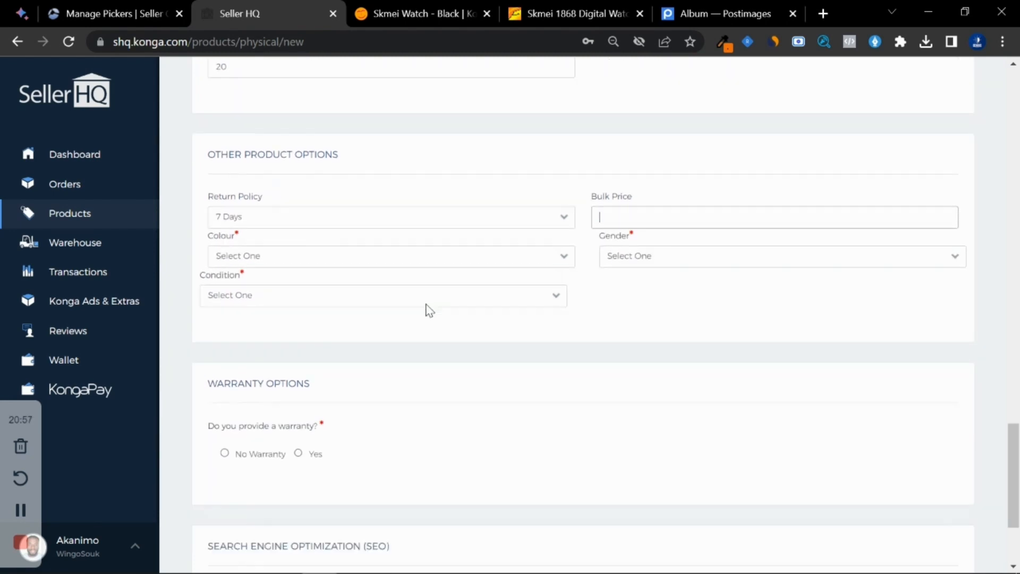
click(288, 259)
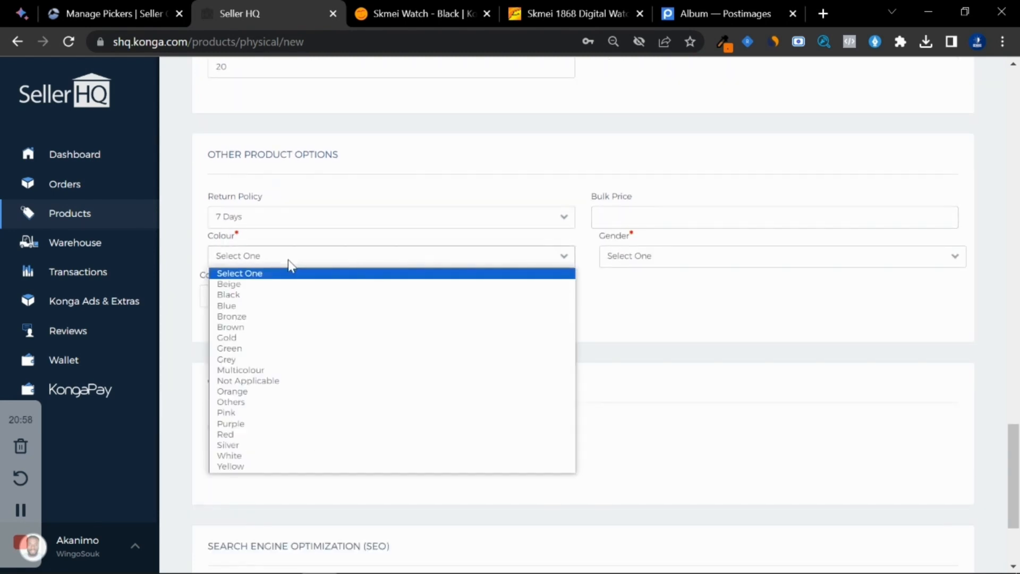
click(280, 294)
Step: Check the watch on the Konga product page and in the Telegram channel's SKMEI photos, and return to the Seller HQ form
click(437, 24)
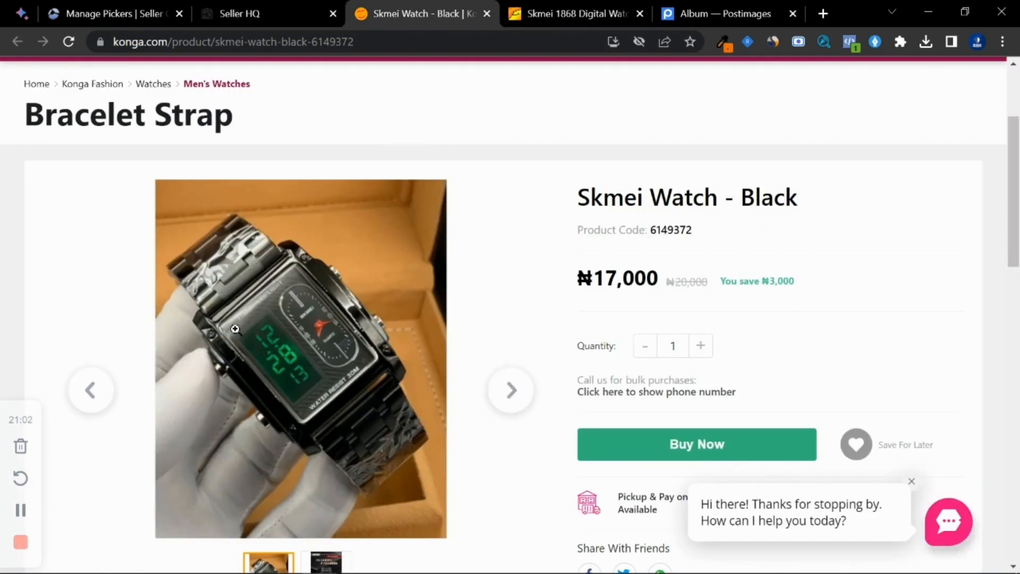
click(379, 562)
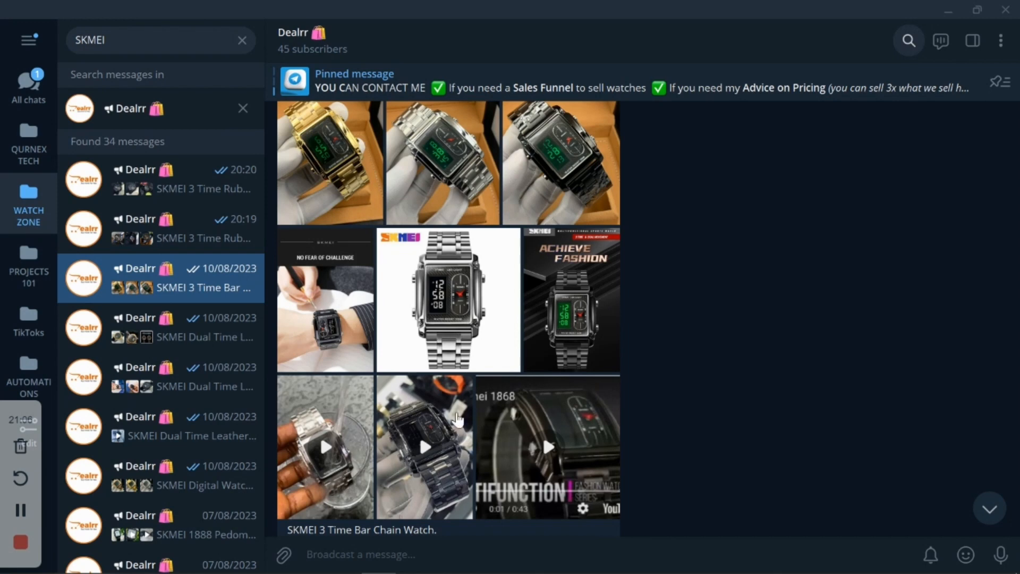
click(950, 12)
click(302, 10)
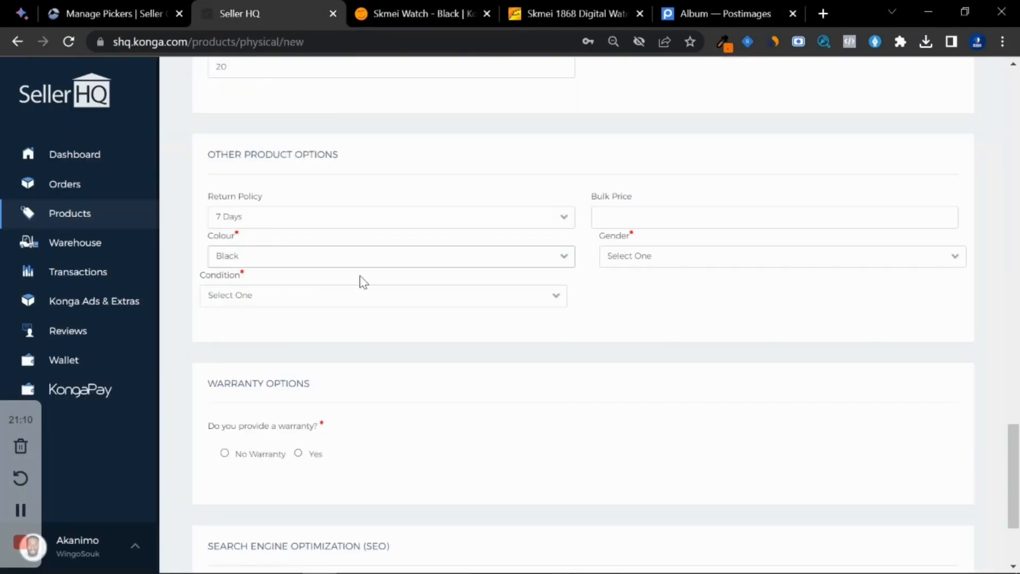
Step: Set the product's condition to New and its gender to Male
click(321, 298)
click(317, 323)
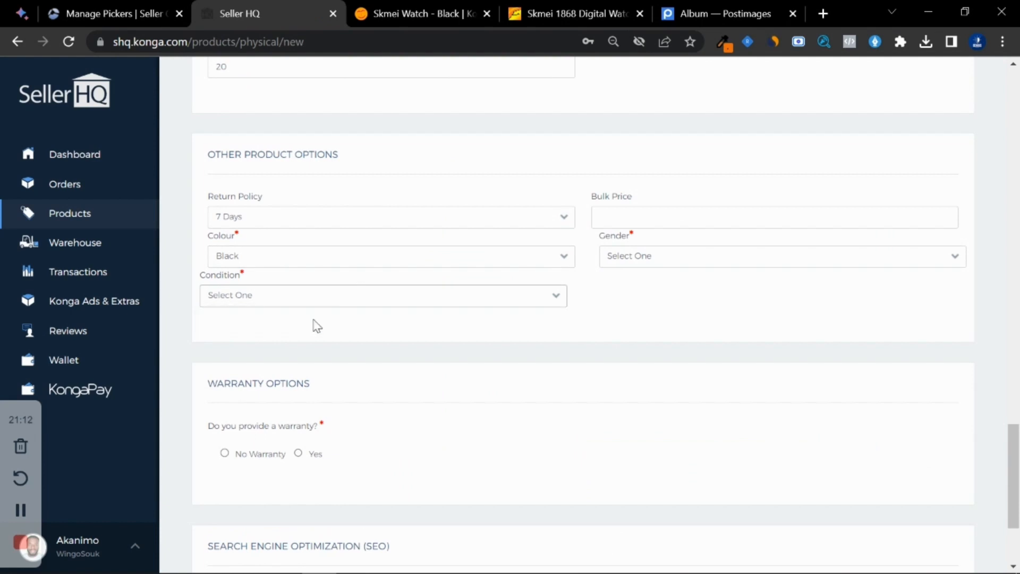
click(634, 256)
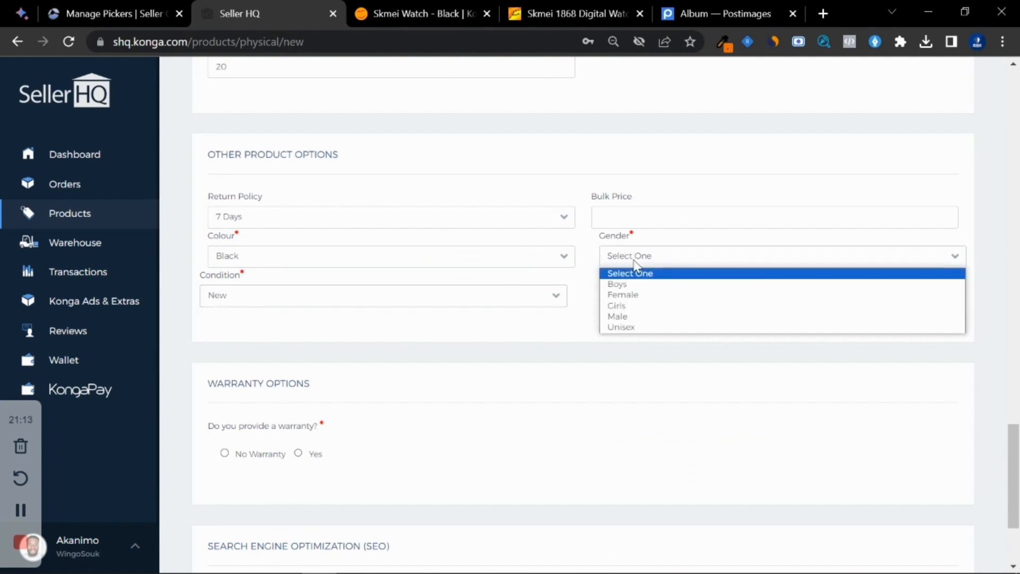
click(634, 317)
Step: Select No Warranty and enter the SEO keywords "skmei watch,mens watch,men wristwatch"
scroll(406, 314, down, 3)
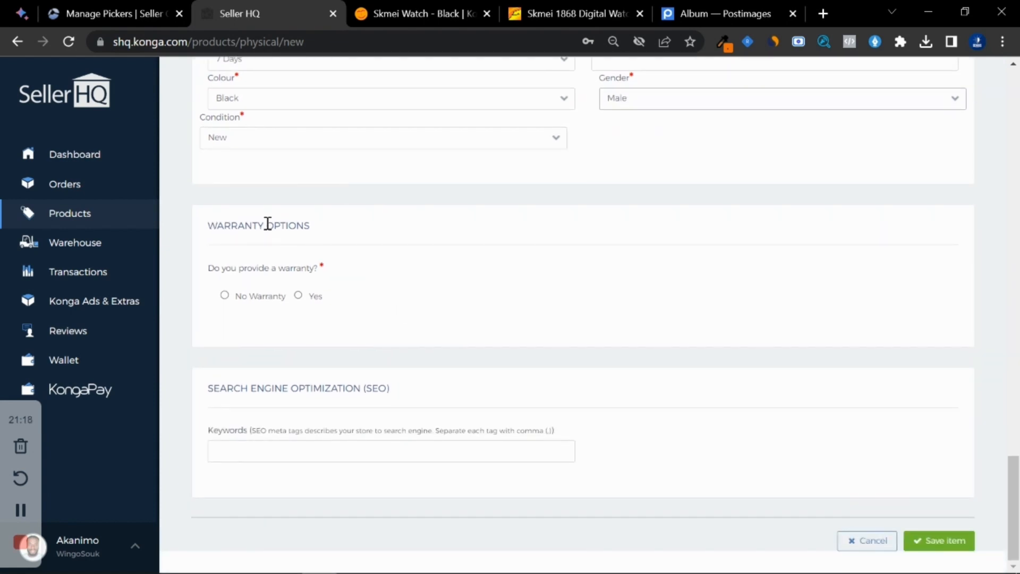
click(231, 296)
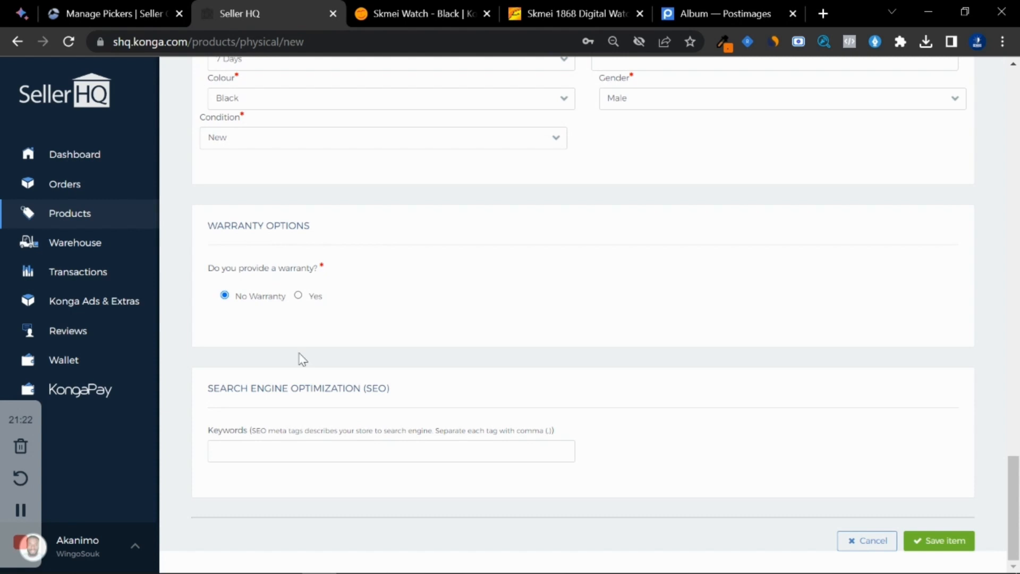
click(298, 451)
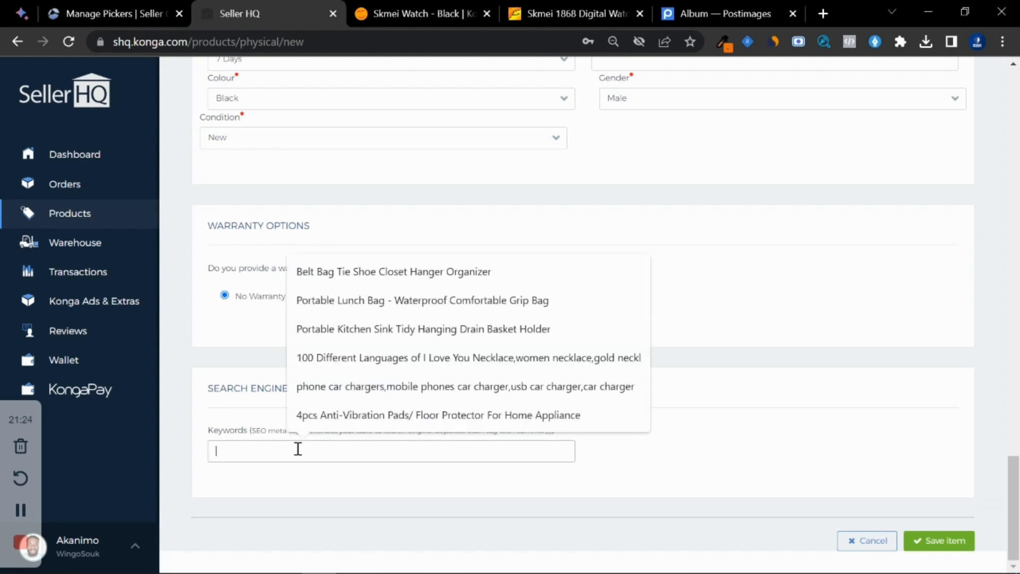
text(skmei)
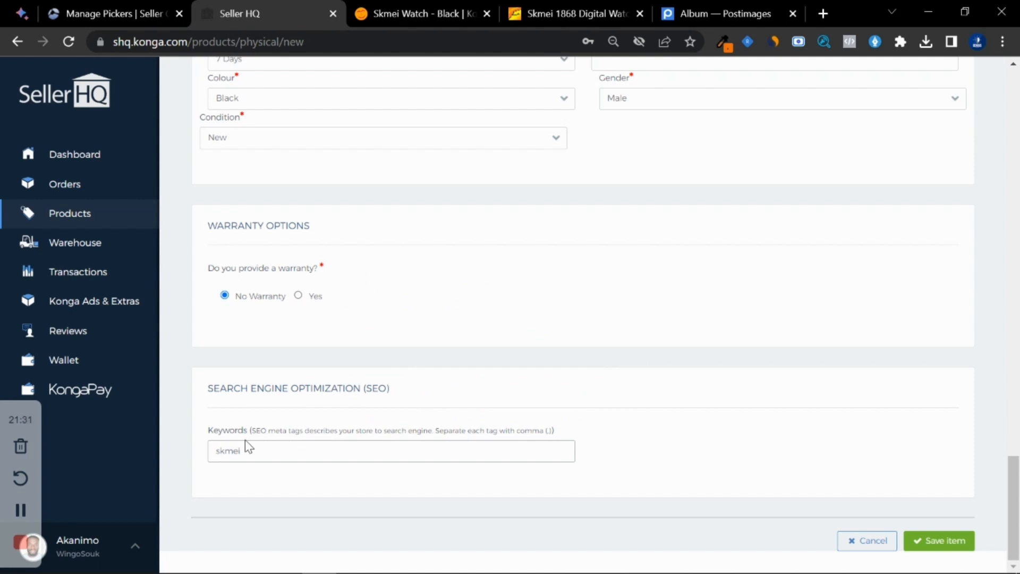
scroll(392, 380, up, 12)
scroll(391, 381, down, 9)
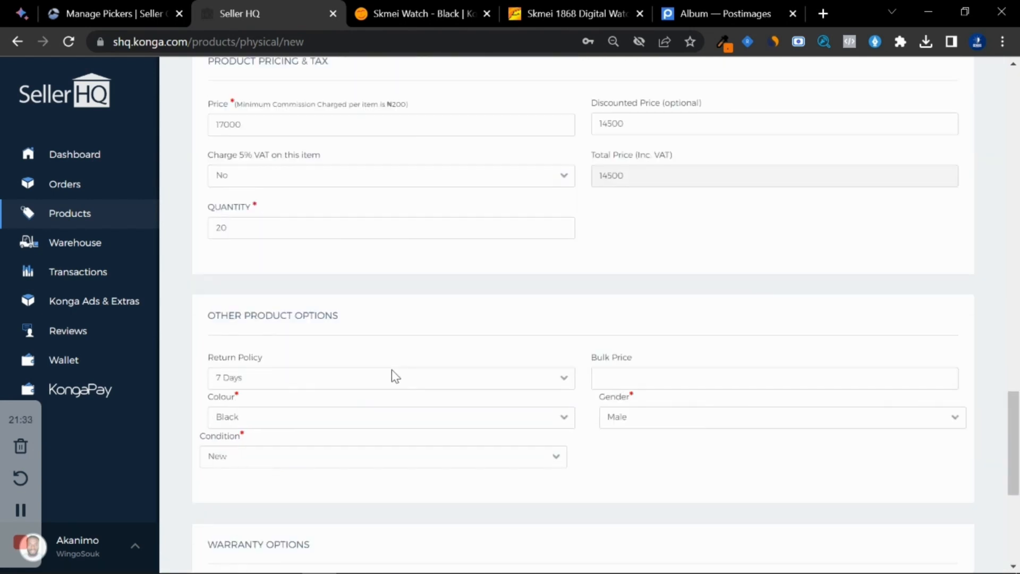
scroll(293, 391, down, 4)
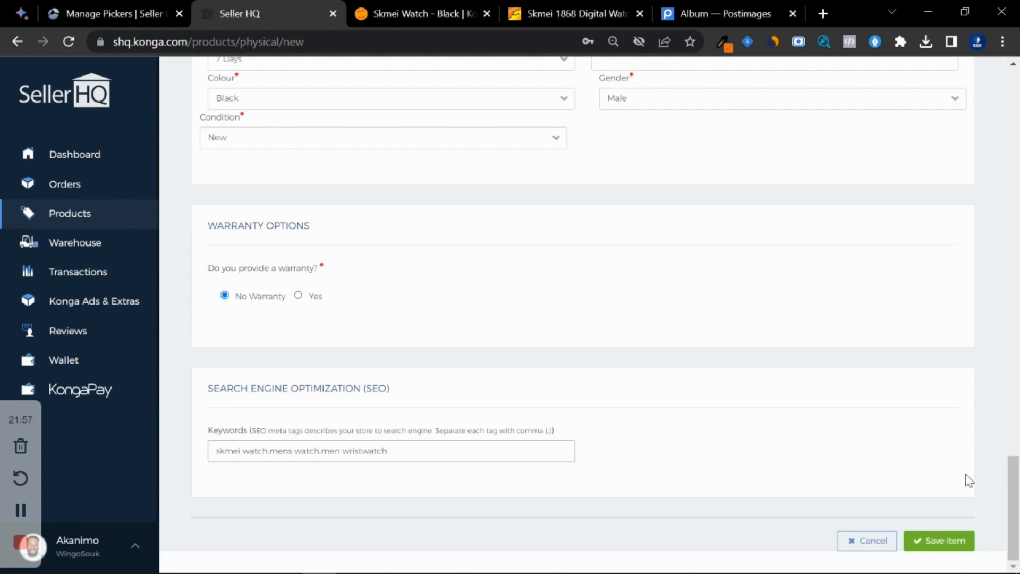
Step: Try to save the new item, and review the form from the product category to the SEO keywords
click(942, 542)
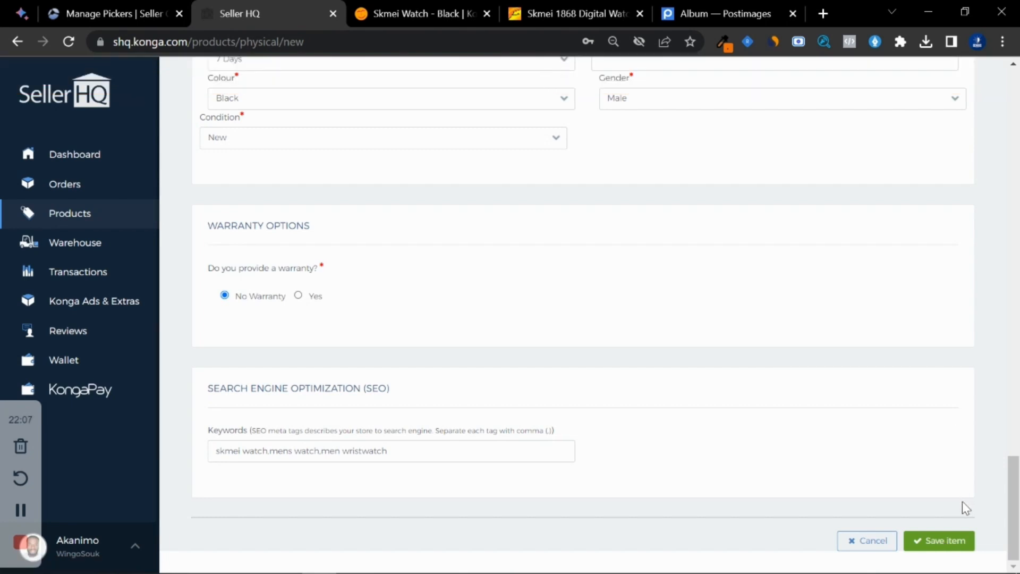
click(946, 541)
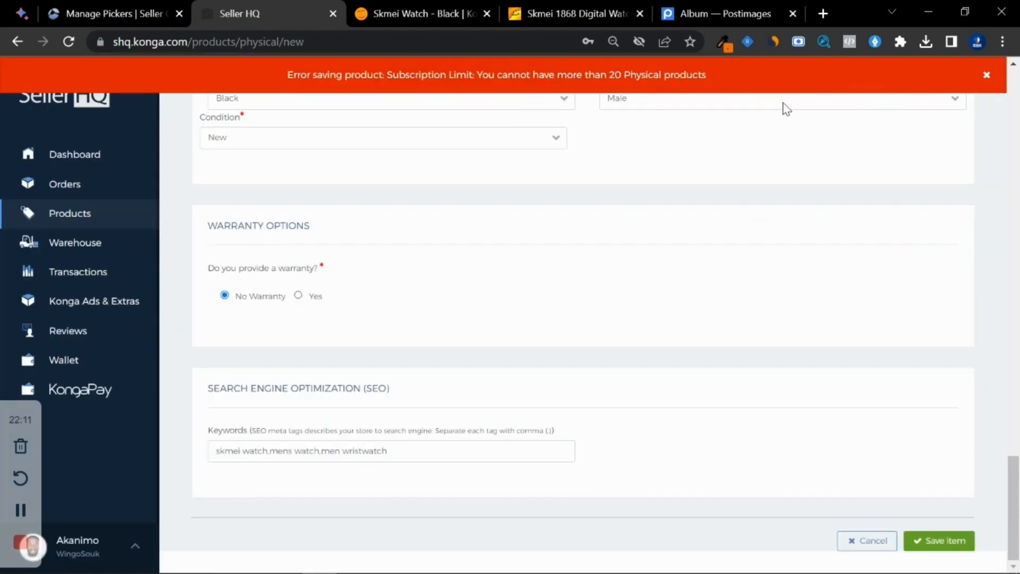
scroll(726, 251, up, 15)
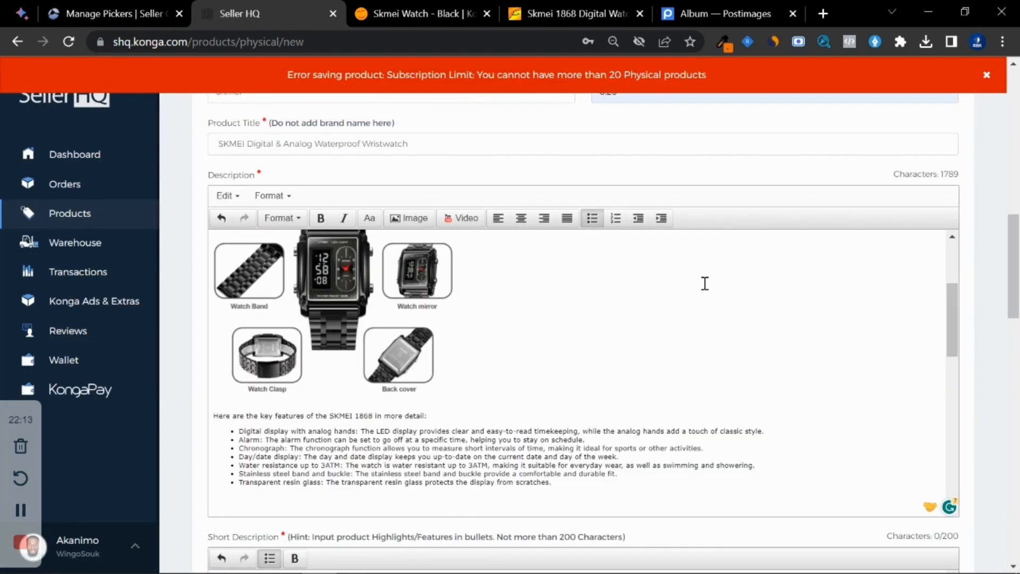
scroll(705, 283, up, 10)
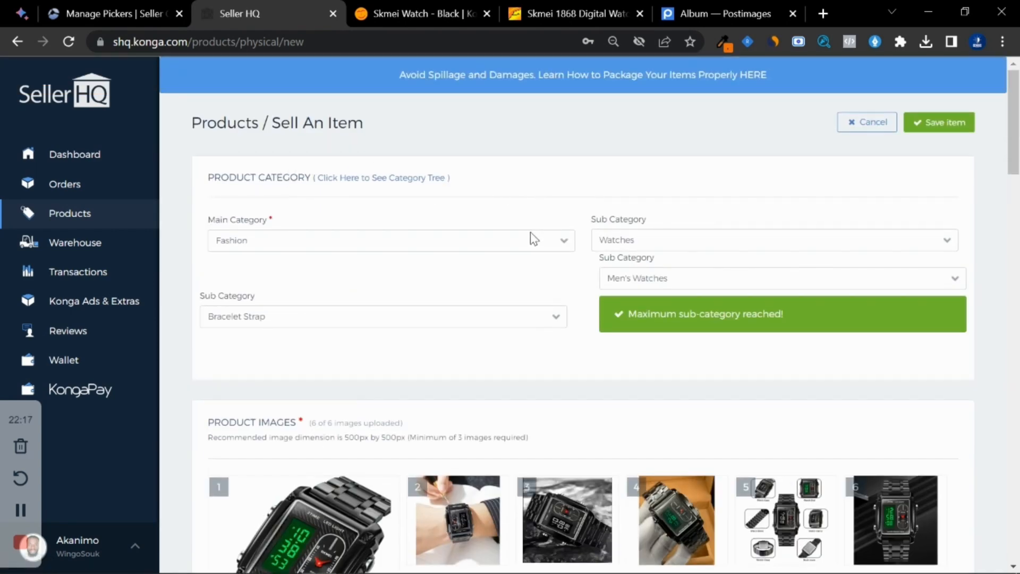
drag(1018, 141, 1012, 519)
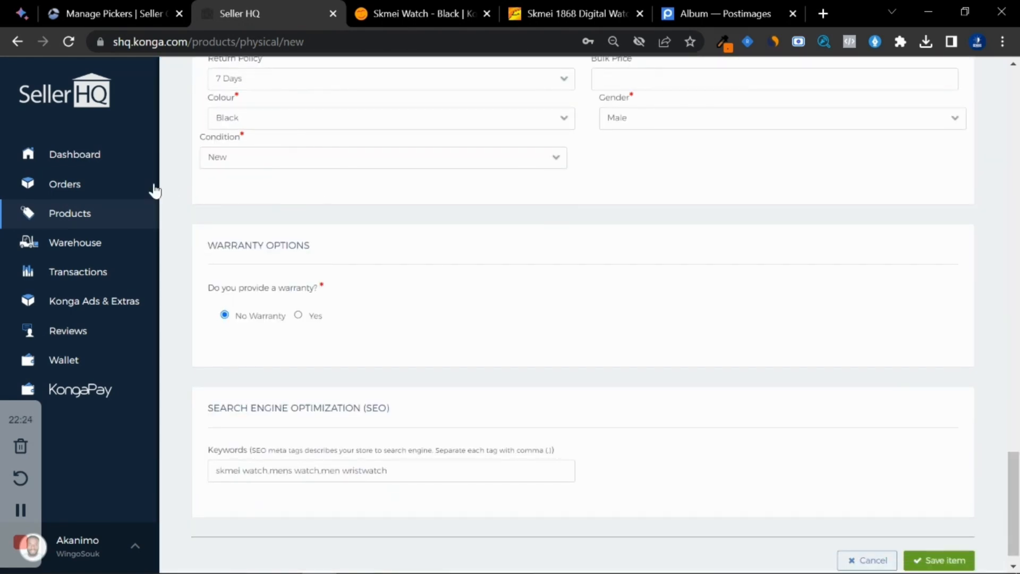
Step: Open the Products overview in a new tab, compare the total, live and sold-out product counts, and return to the listing form
right_click(70, 217)
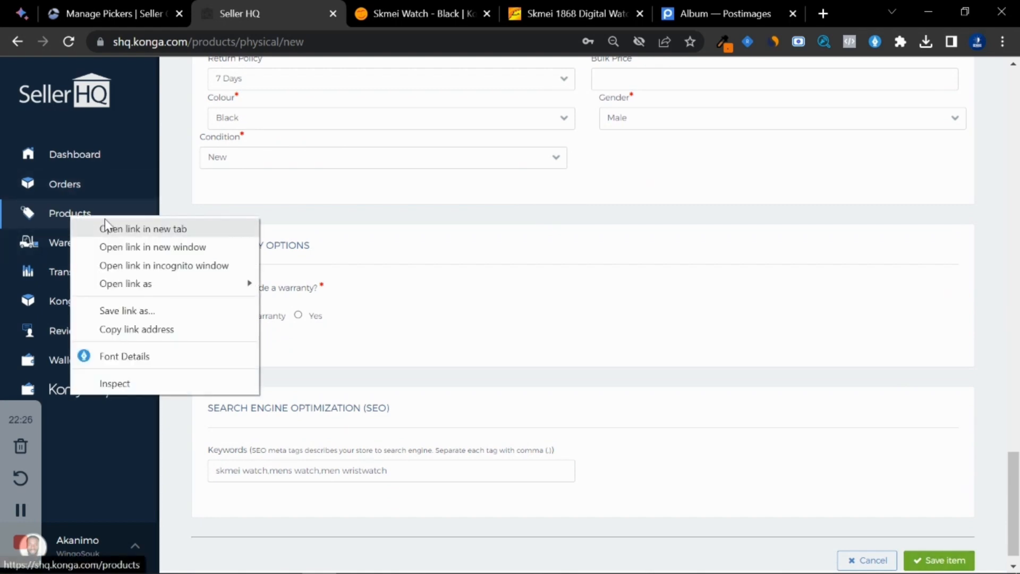
click(104, 220)
click(353, 9)
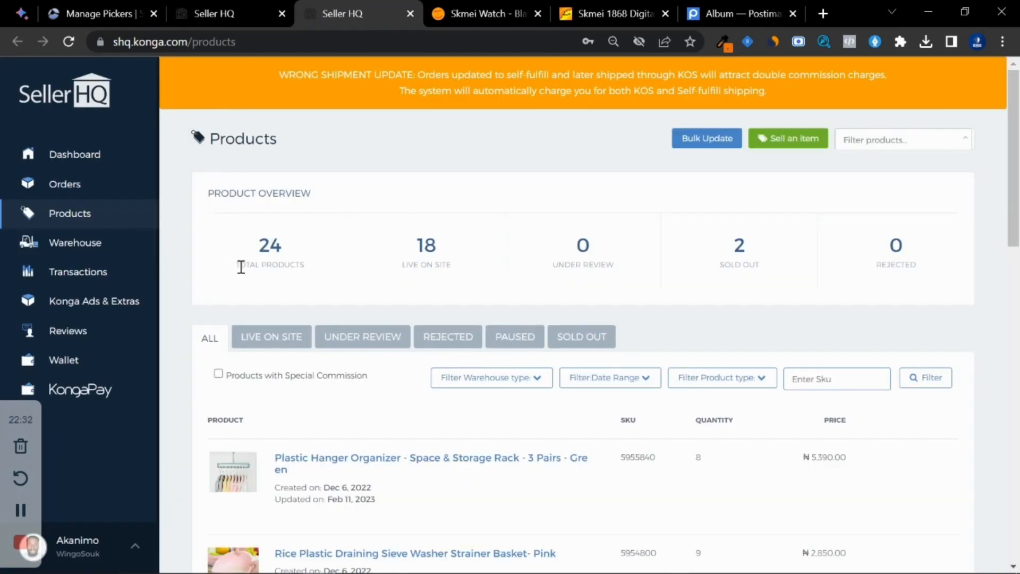
drag(247, 264, 326, 268)
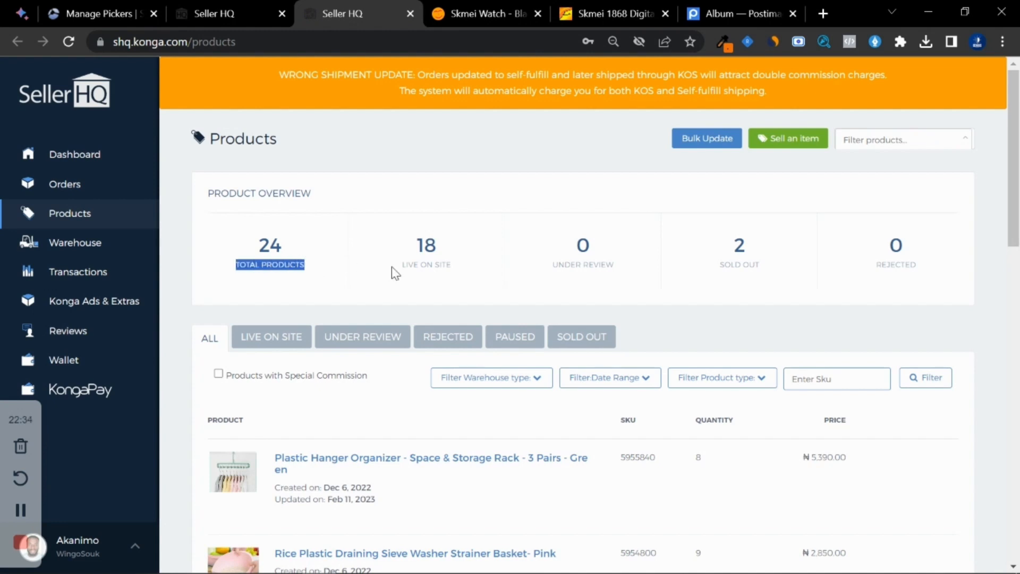
drag(404, 266, 454, 269)
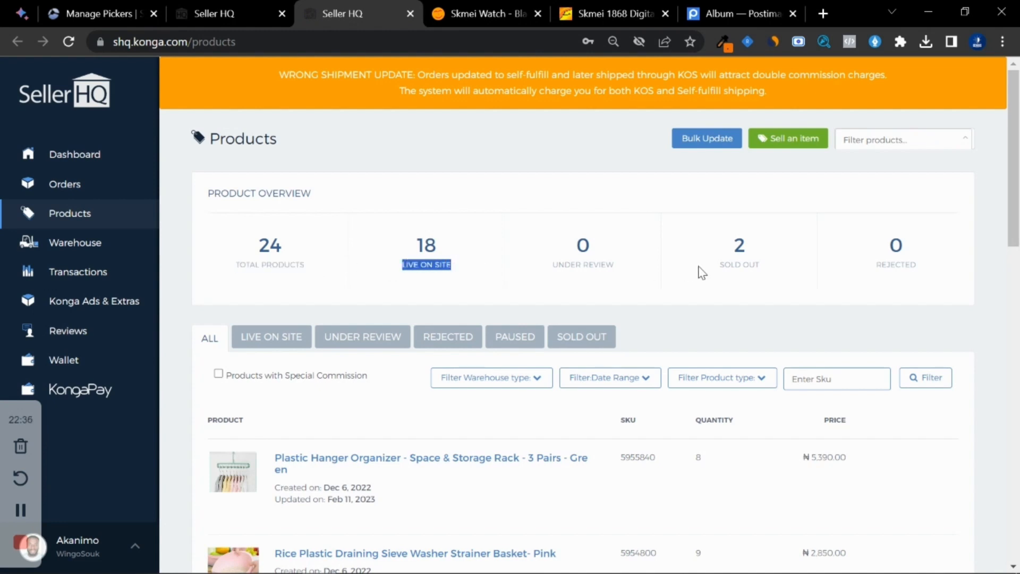
drag(723, 265, 771, 269)
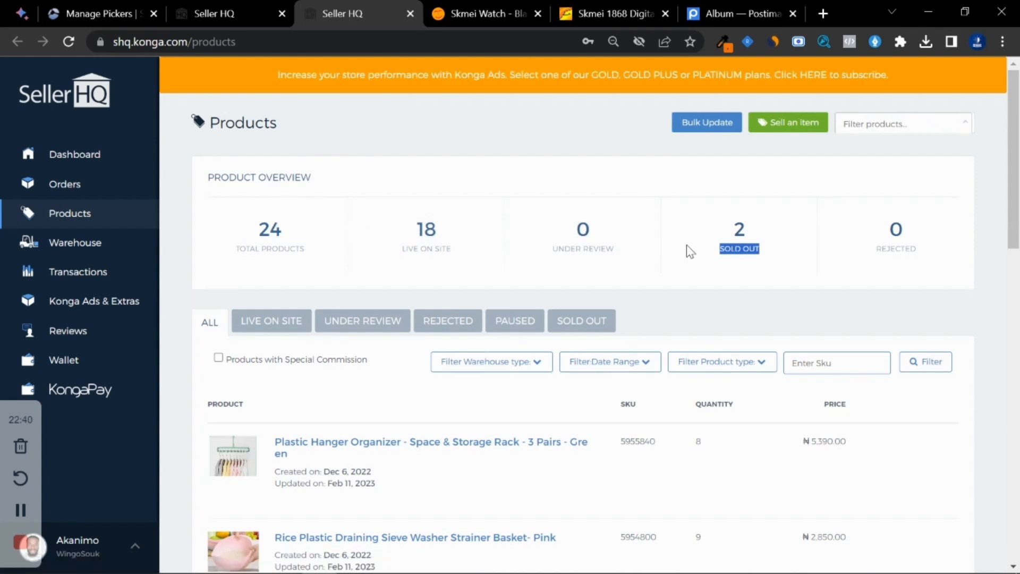
drag(404, 248, 453, 257)
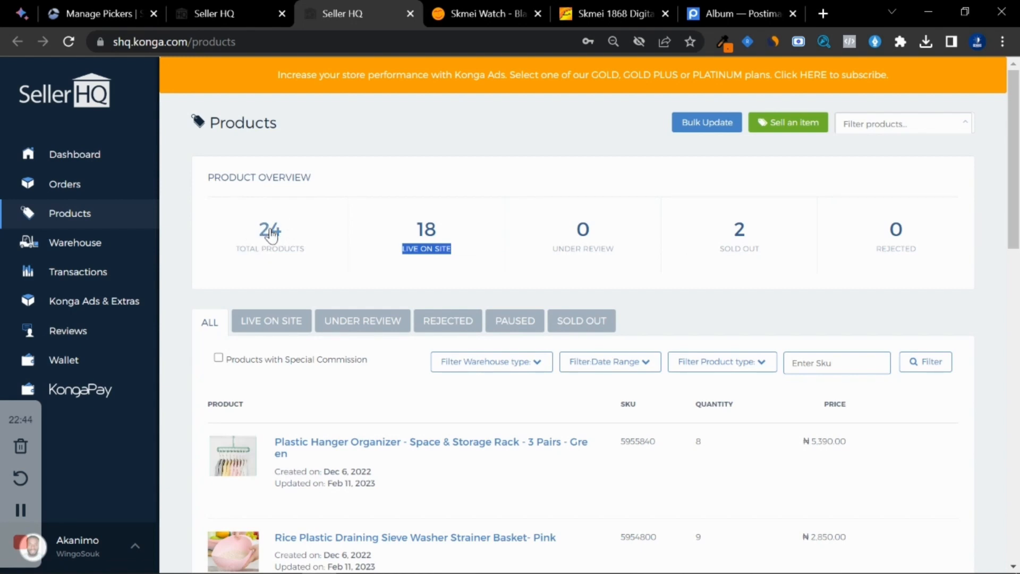
click(228, 3)
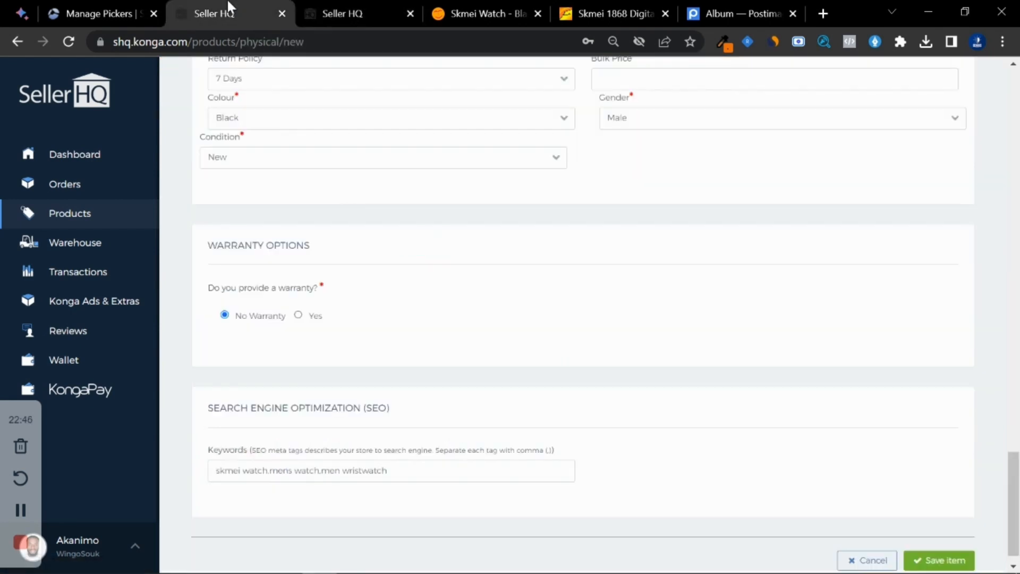
Step: Review the listing form from the warranty and SEO sections back up to the product category
scroll(882, 385, down, 1)
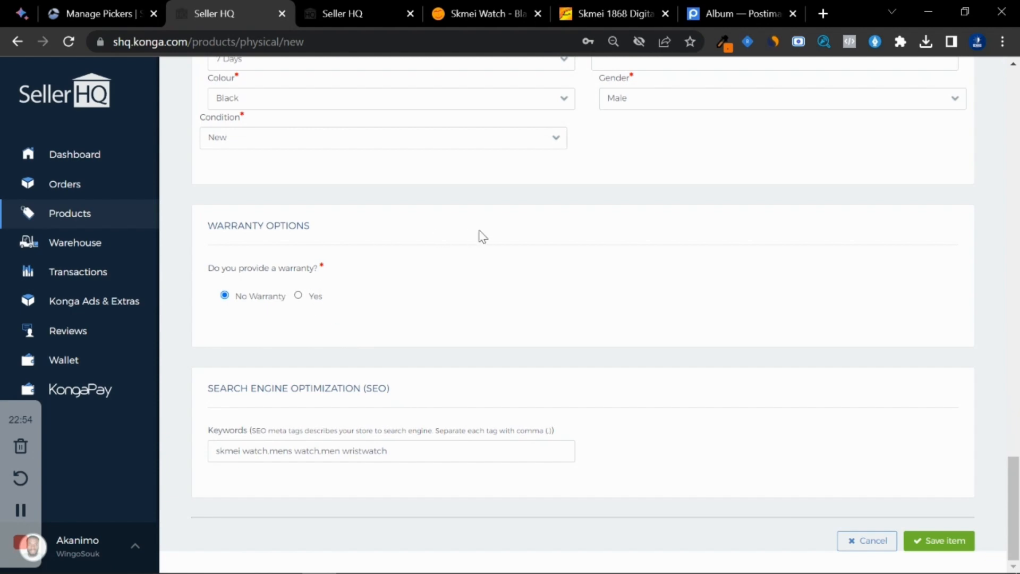
scroll(563, 197, up, 20)
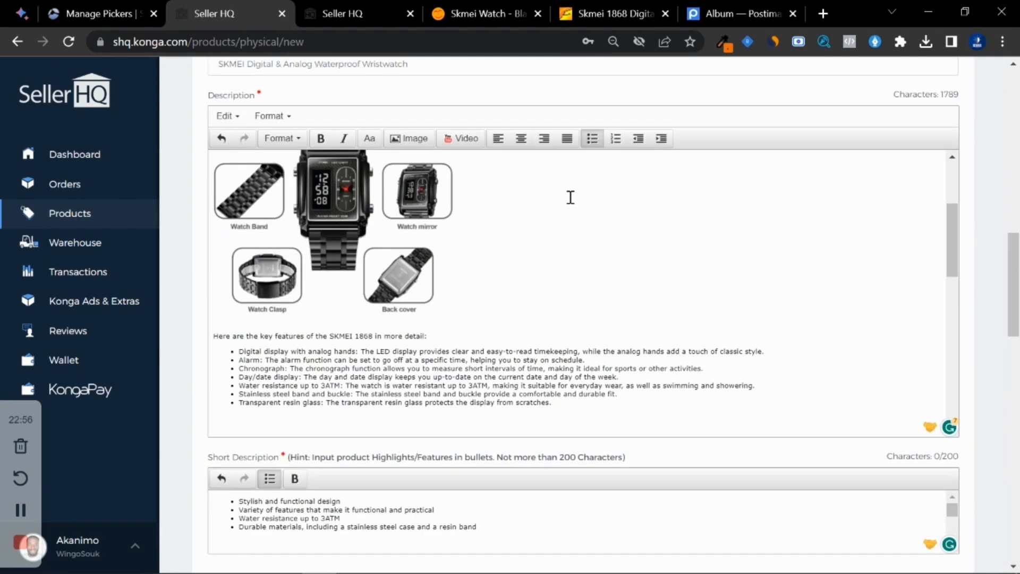
scroll(573, 202, up, 10)
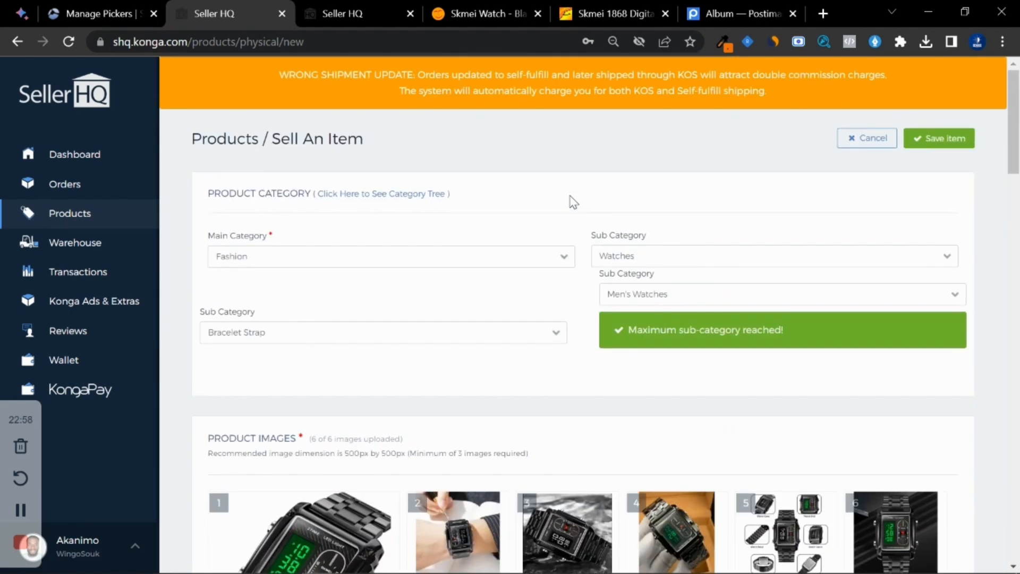
mouse_move(1008, 128)
mouse_down()
mouse_move(1008, 269)
mouse_move(1012, 123)
mouse_up()
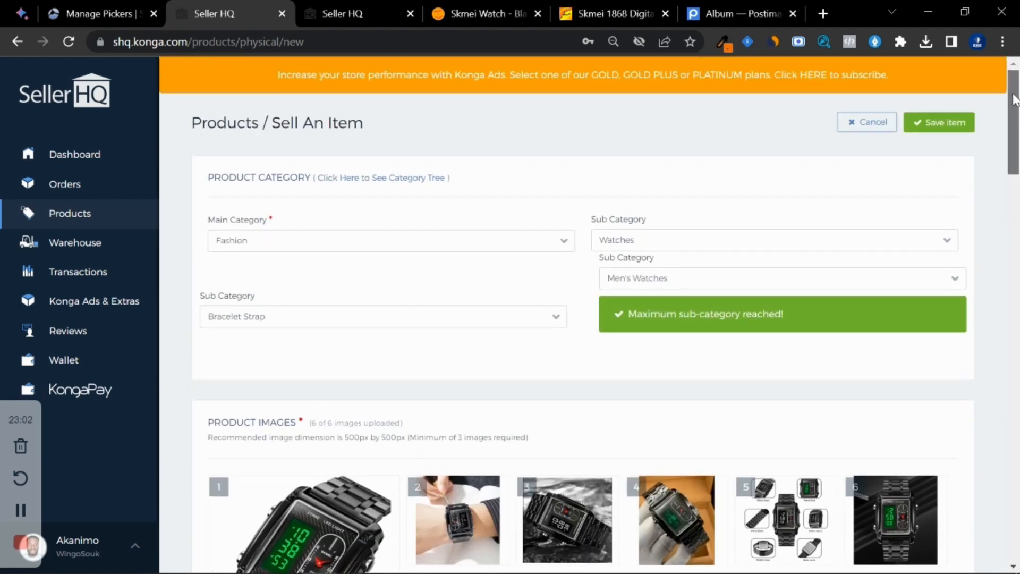
Step: Revisit the live Konga watch listing, the Alibaba product page and the Bard-generated description, and return to the listing form
click(492, 13)
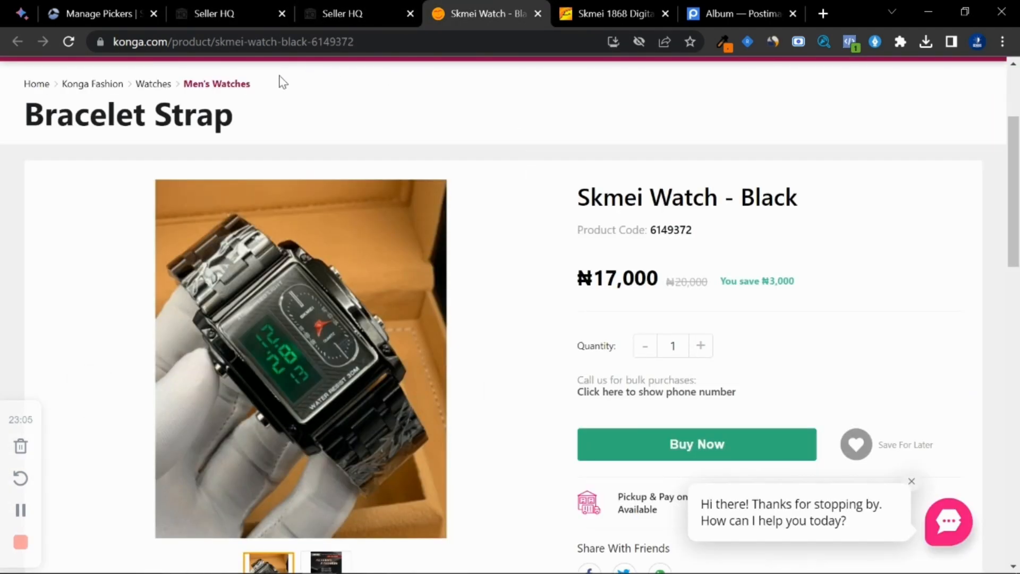
drag(44, 115, 250, 121)
click(413, 87)
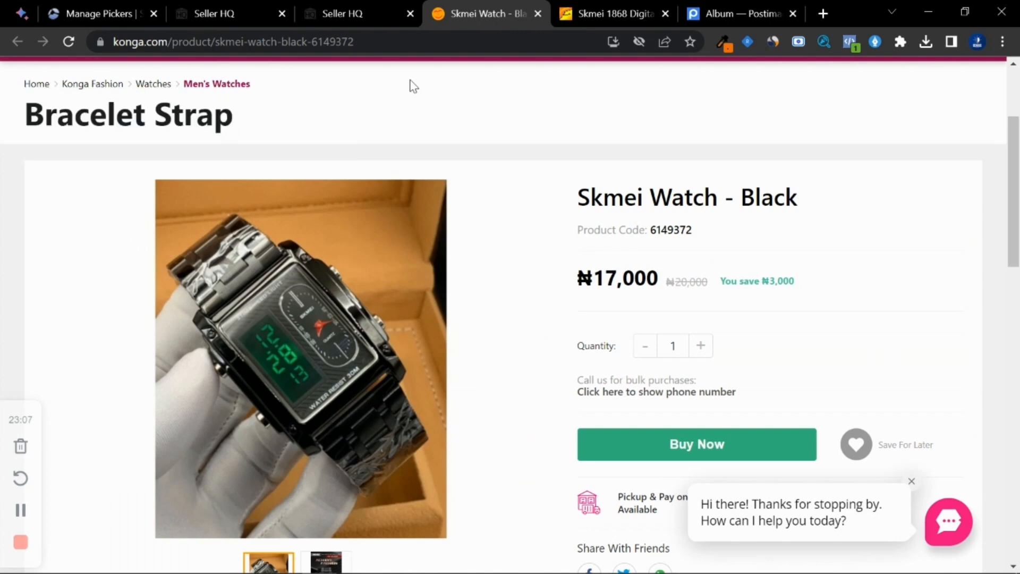
click(588, 11)
scroll(322, 164, up, 20)
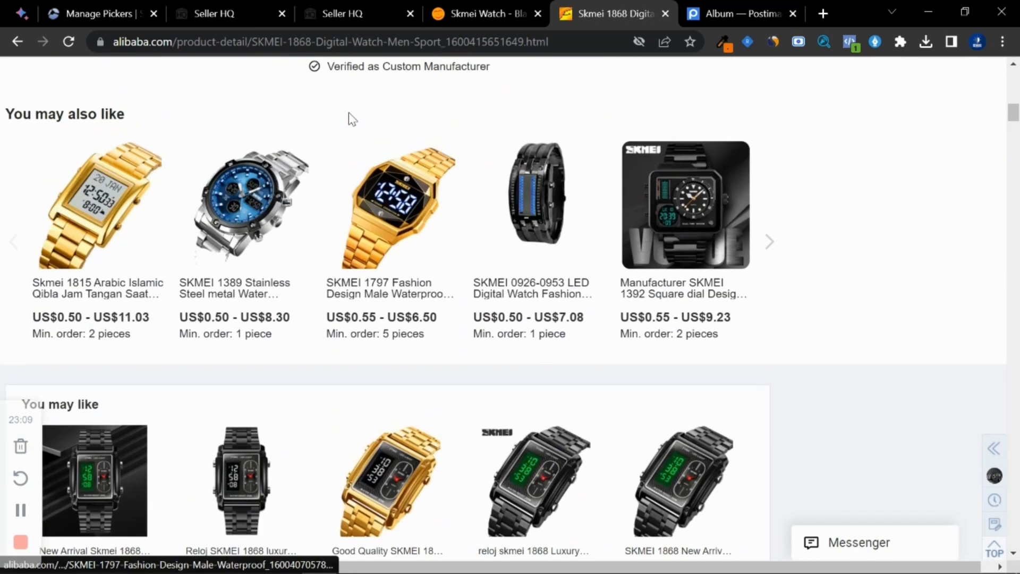
click(23, 7)
scroll(511, 265, up, 10)
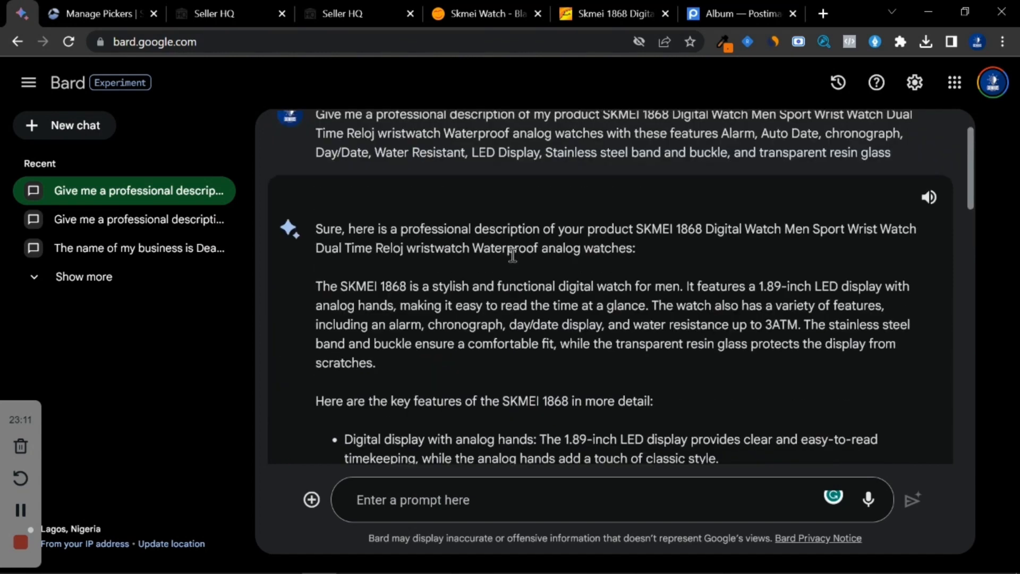
click(372, 6)
click(436, 10)
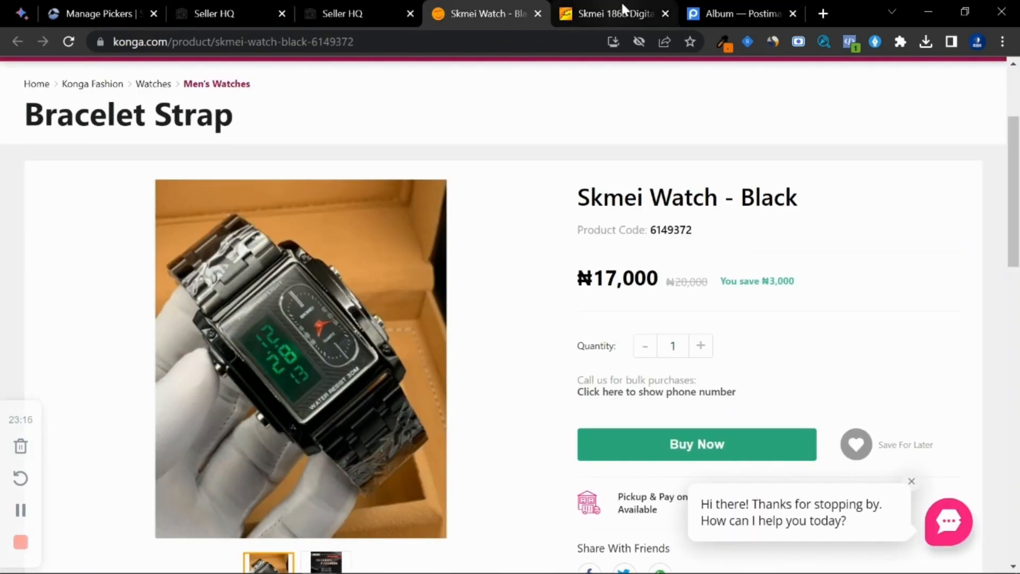
click(622, 4)
click(258, 6)
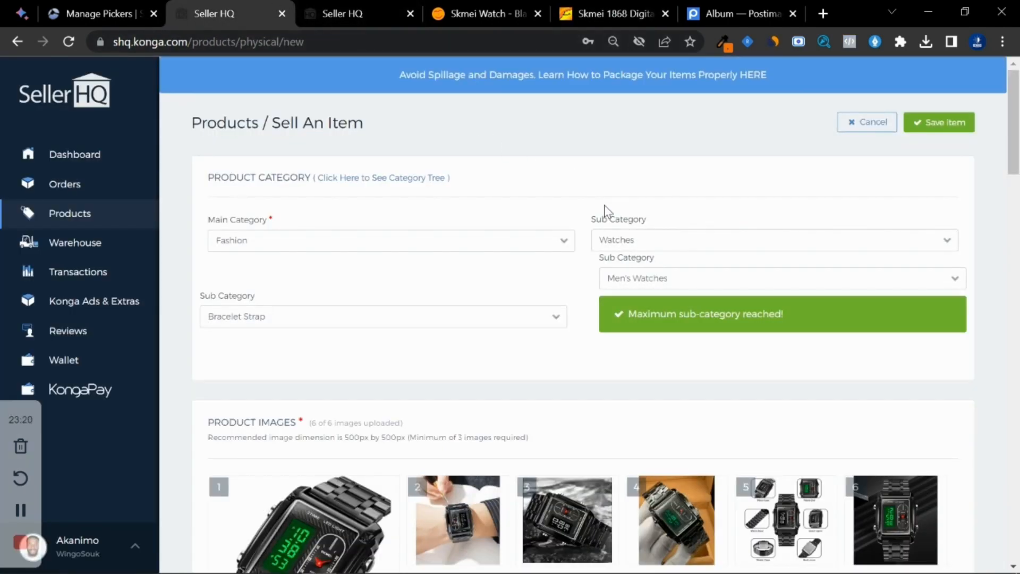
Step: Check the listing's pricing, quantity, product options and descriptions, ending at the product category and images
drag(1018, 149, 1006, 458)
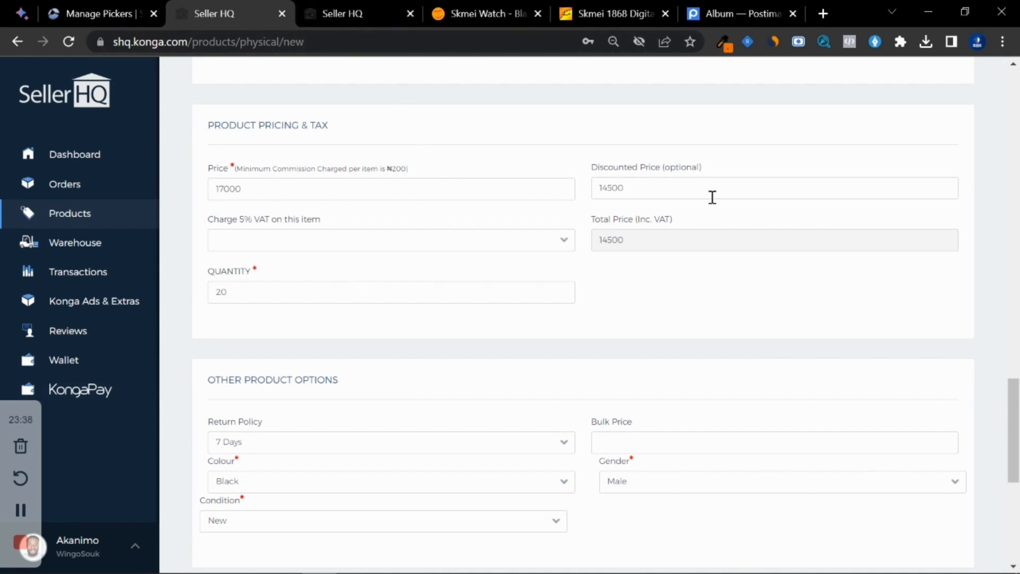
drag(1015, 404, 1017, 393)
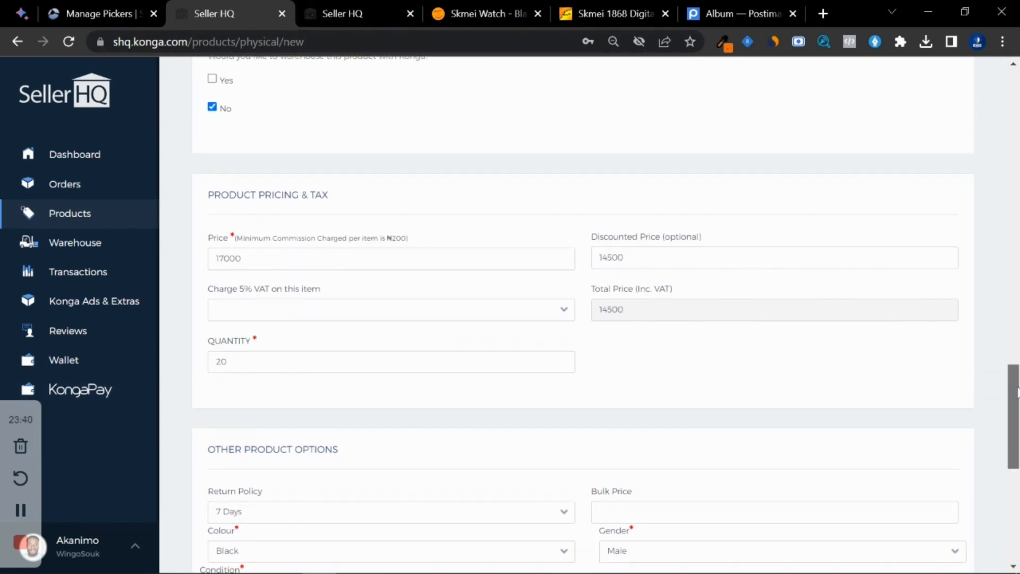
scroll(543, 247, up, 15)
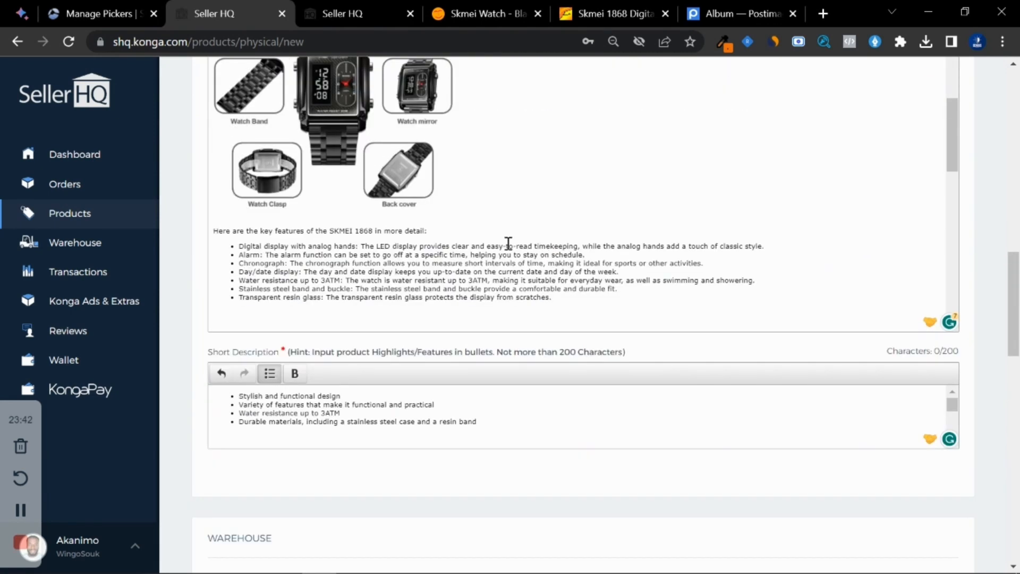
drag(1016, 197, 1018, 120)
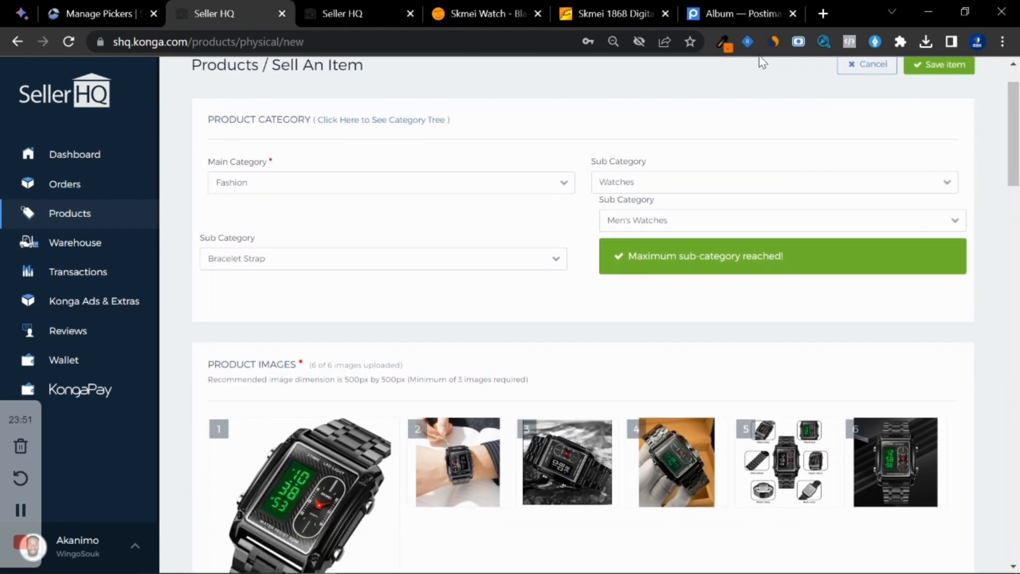
Step: Open qurnex.co in a new tab and look through the home page down to the selling benefits section
click(832, 12)
text(qu)
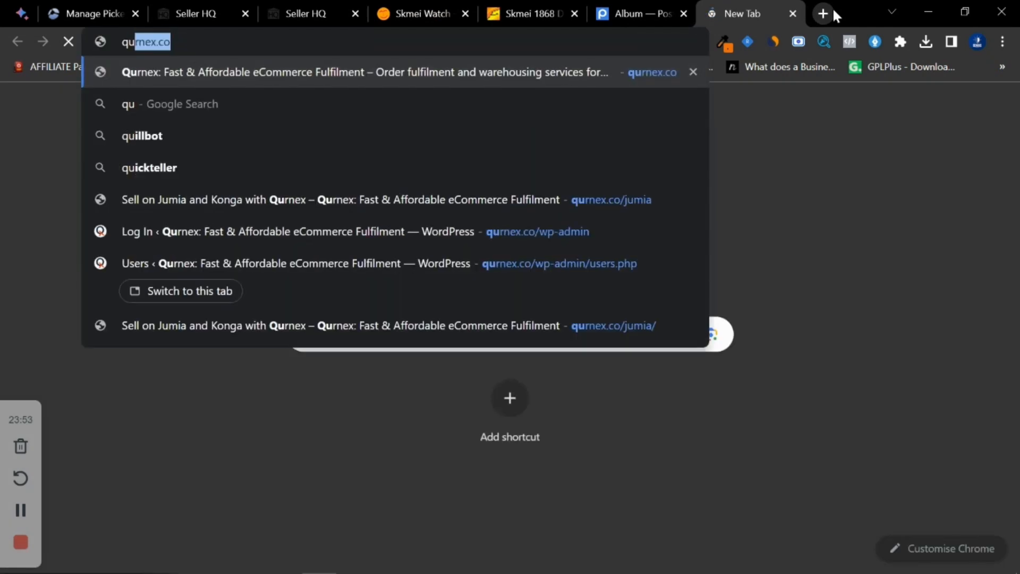
key(Return)
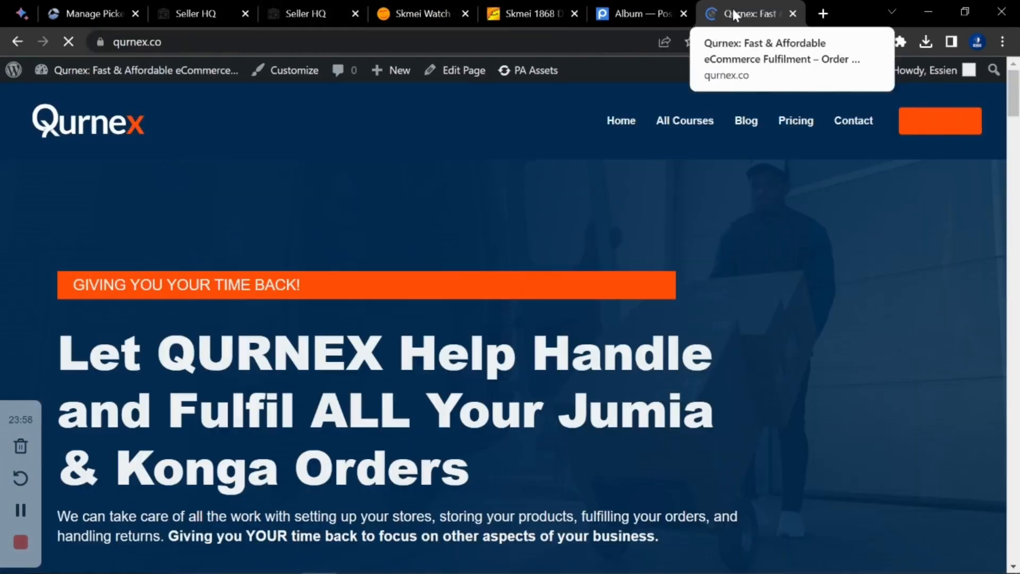
drag(1018, 109, 1018, 345)
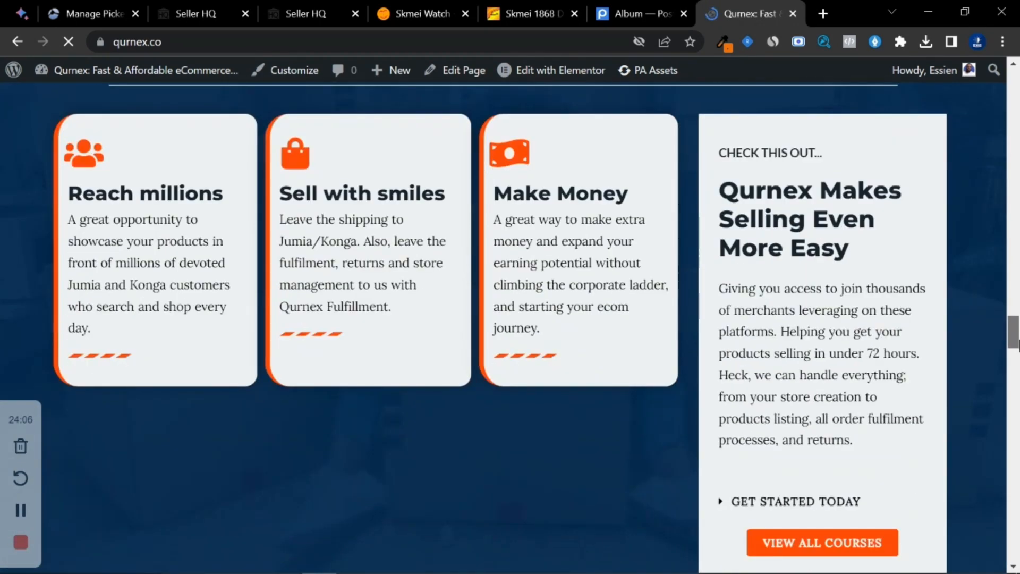